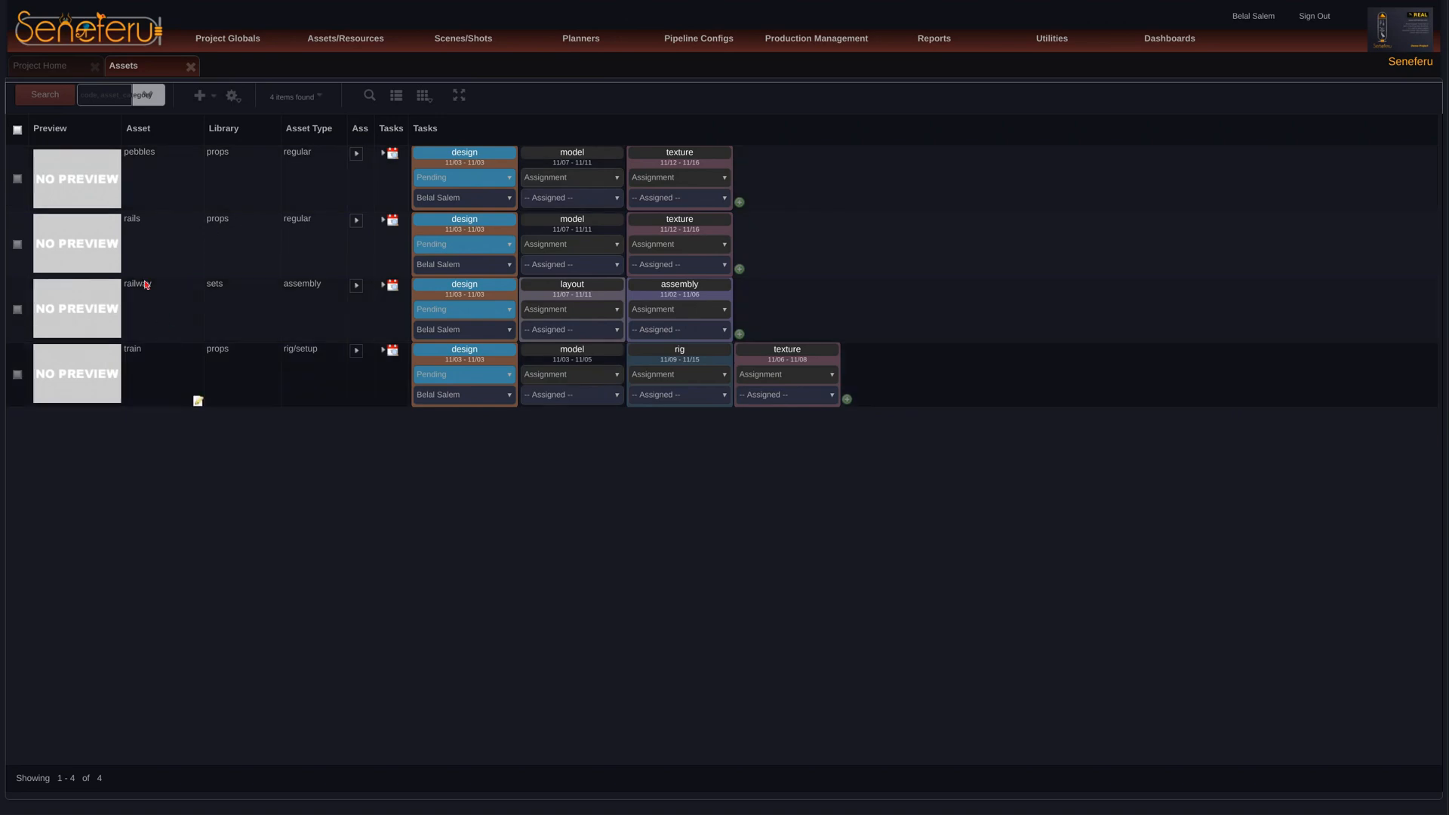
# Step: Review the detail pages of the railway and train assets, closing the train page when finished
pyautogui.click(101, 308)
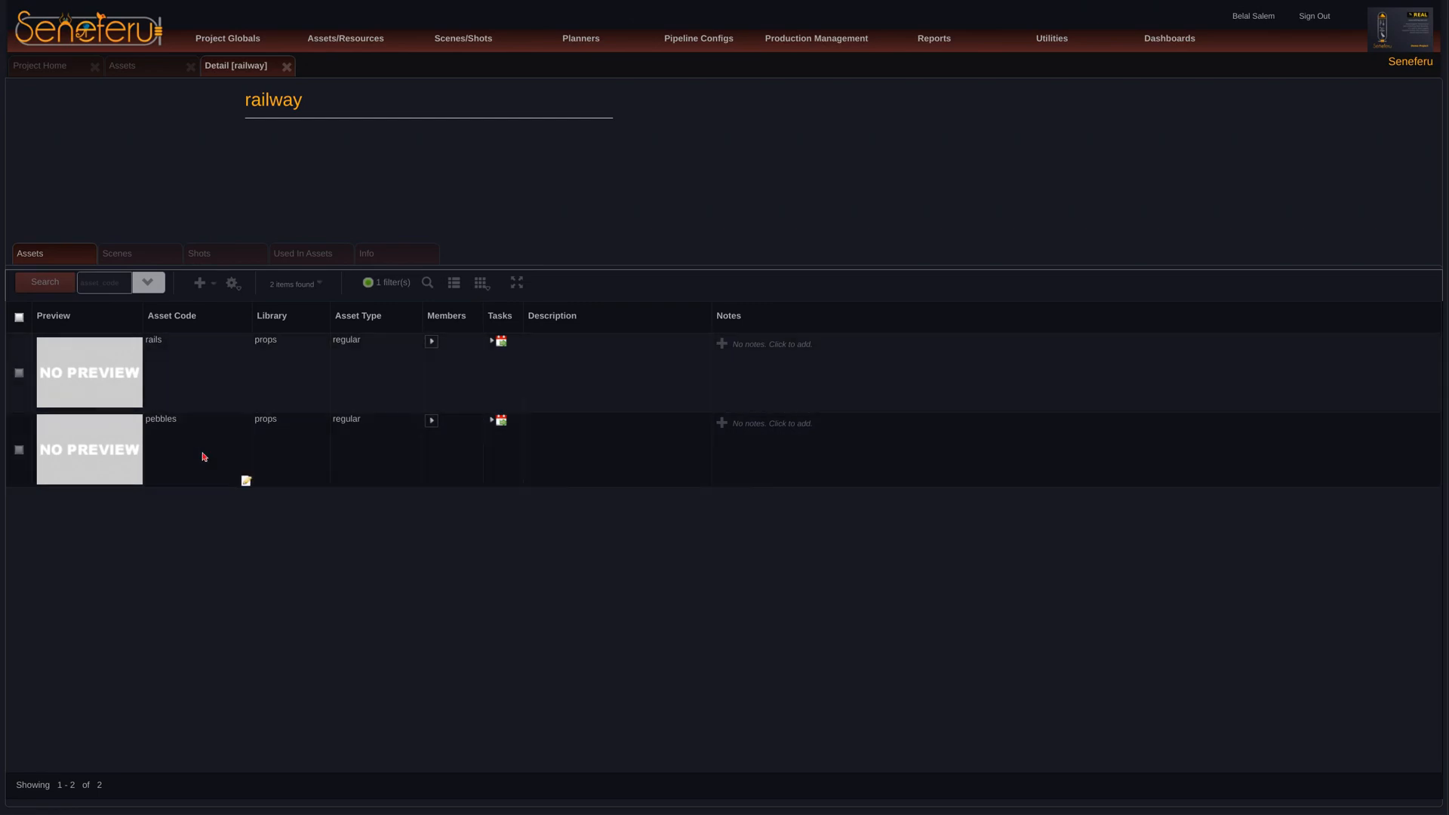
pyautogui.click(172, 67)
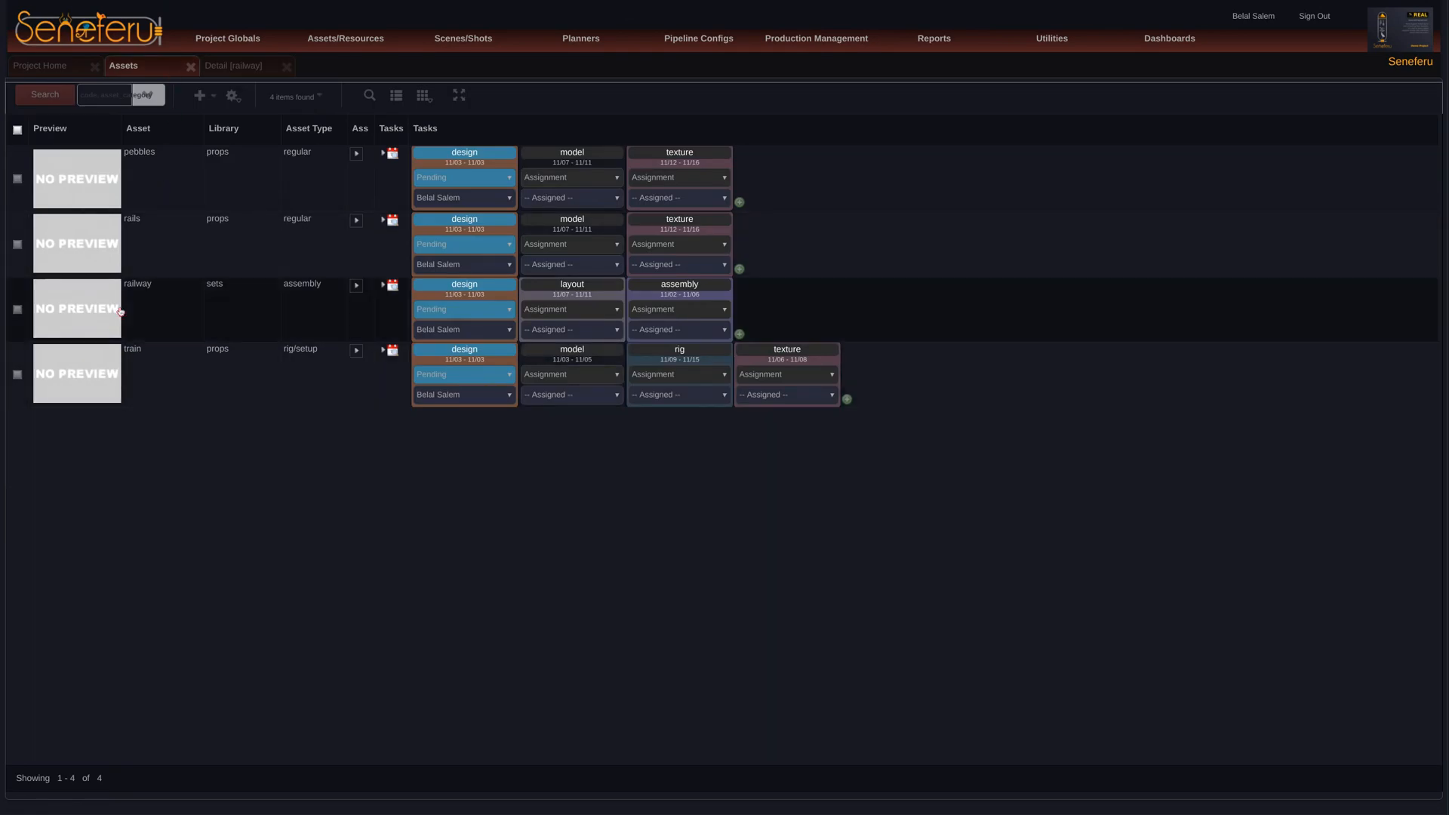
pyautogui.click(97, 373)
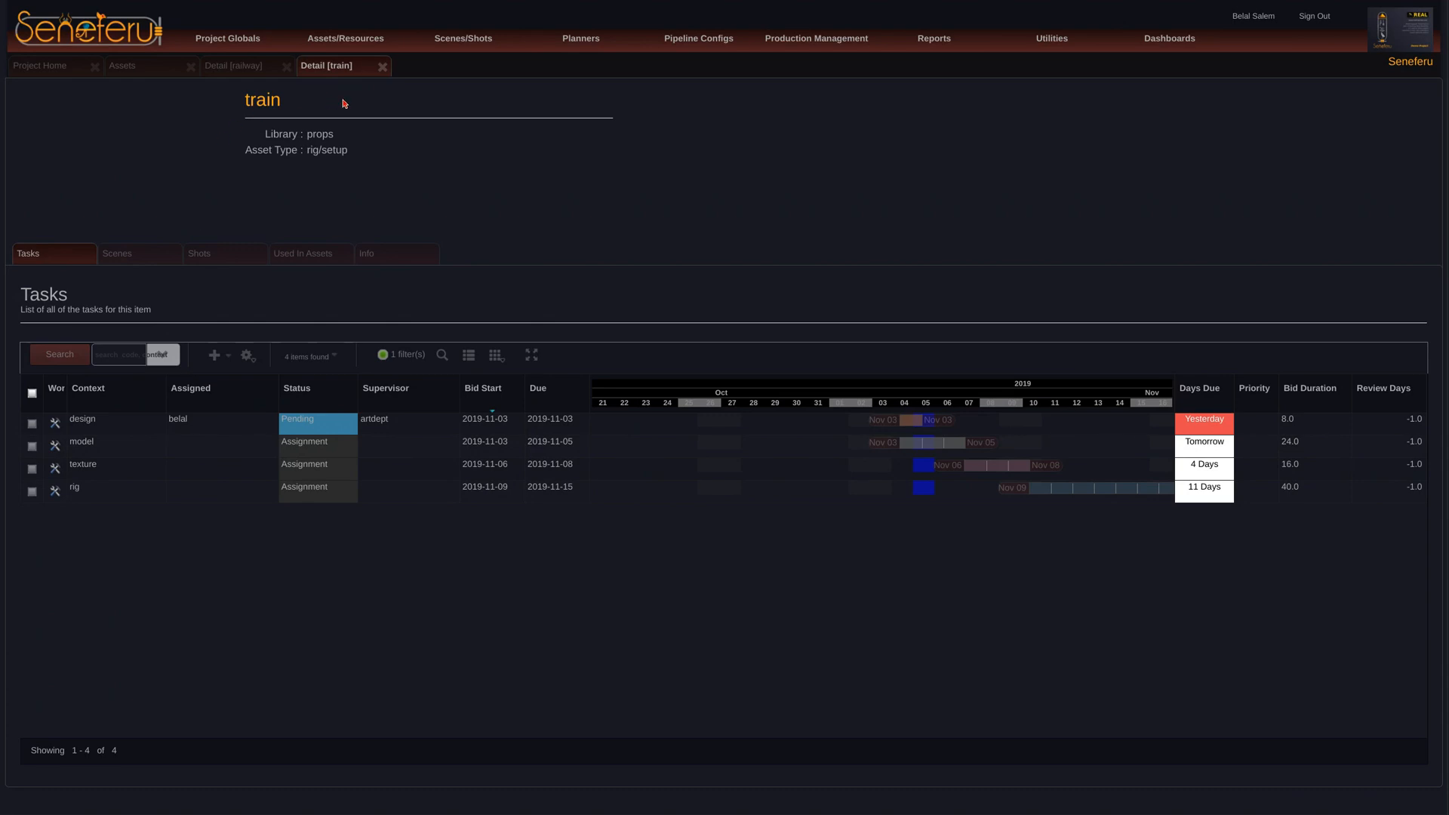
pyautogui.click(383, 68)
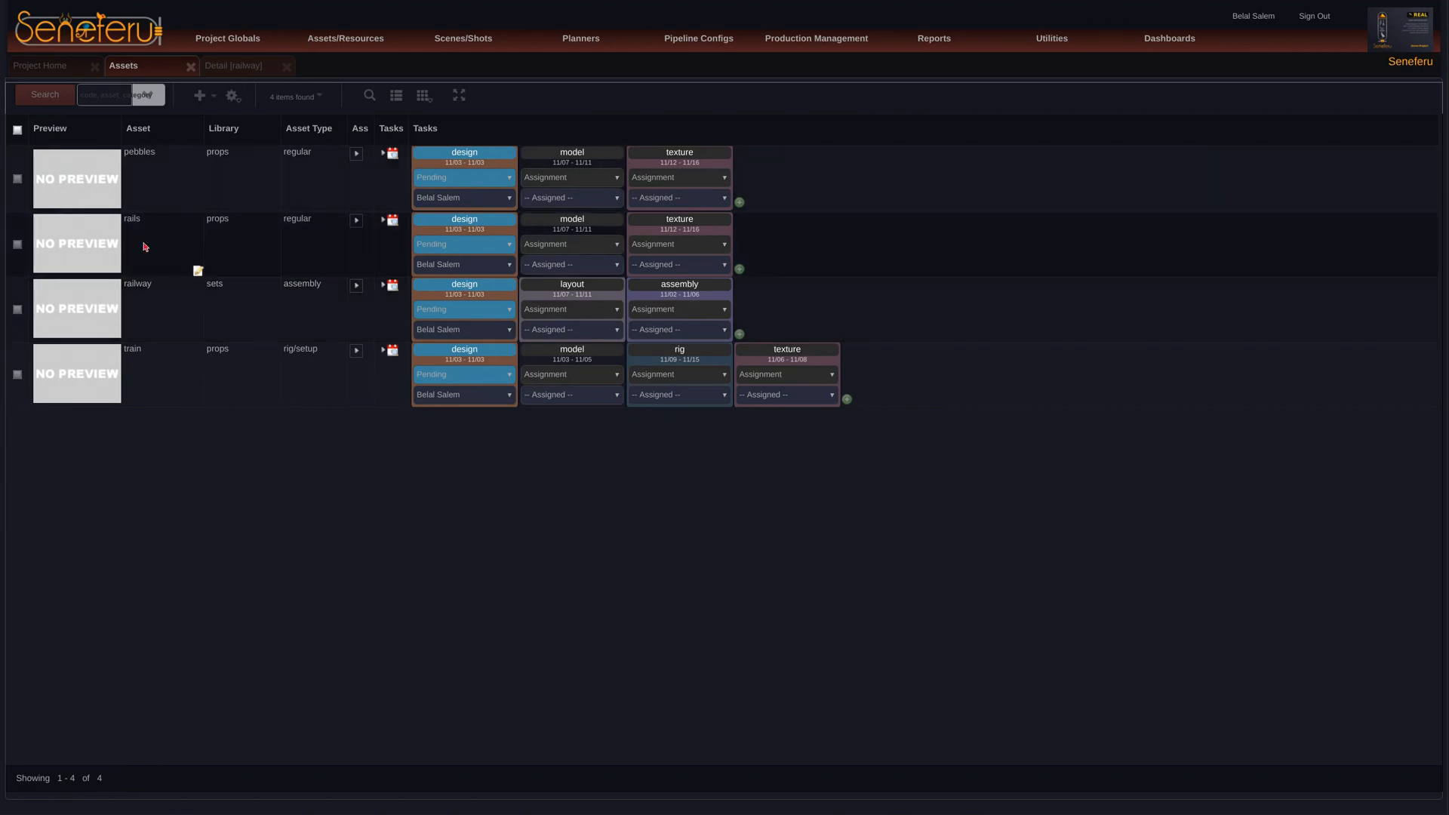
# Step: Inspect the rails asset inside the railway assembly, checking its tasks, scenes, shots and the assets that use it
pyautogui.click(105, 306)
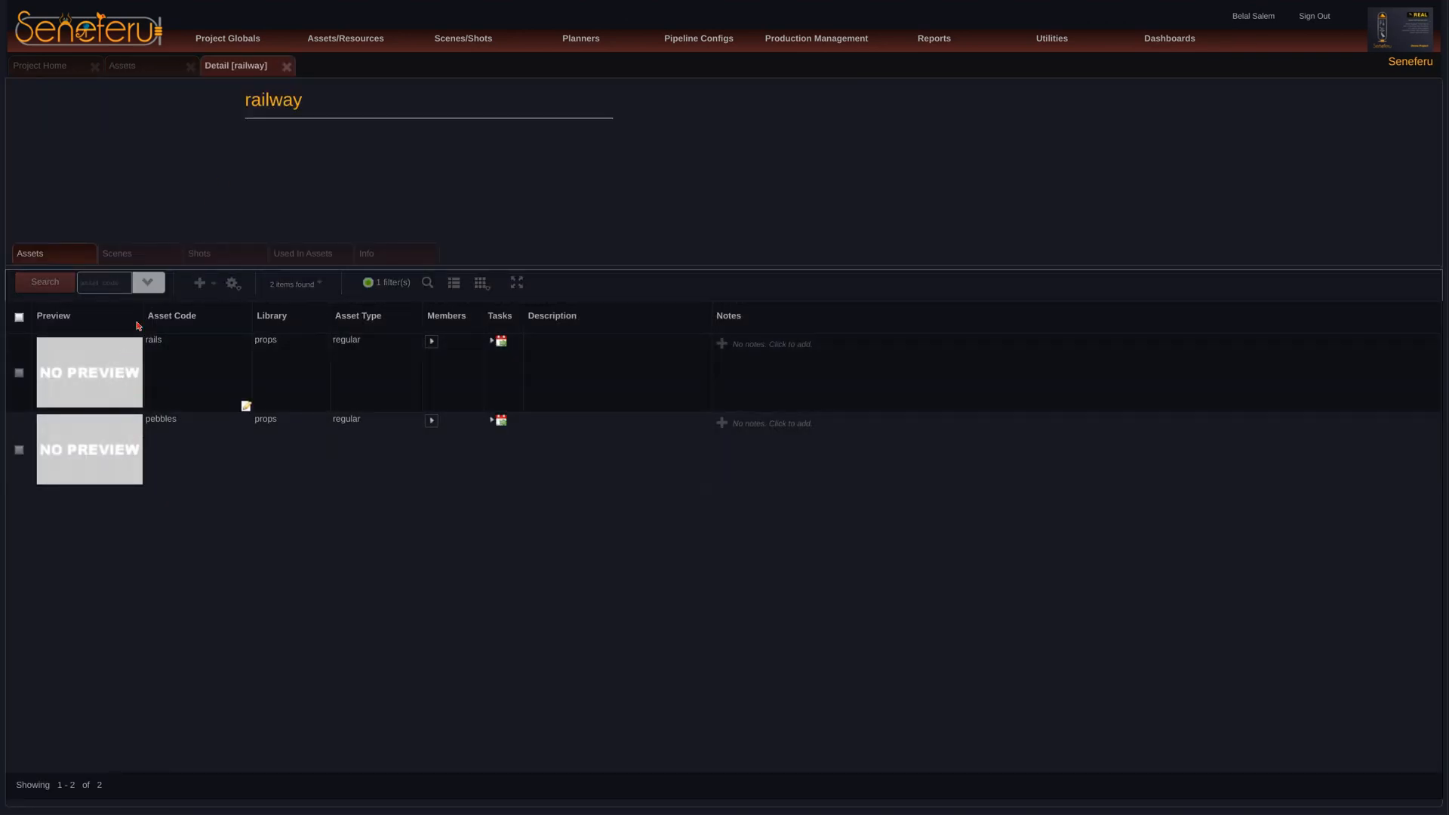
pyautogui.click(124, 359)
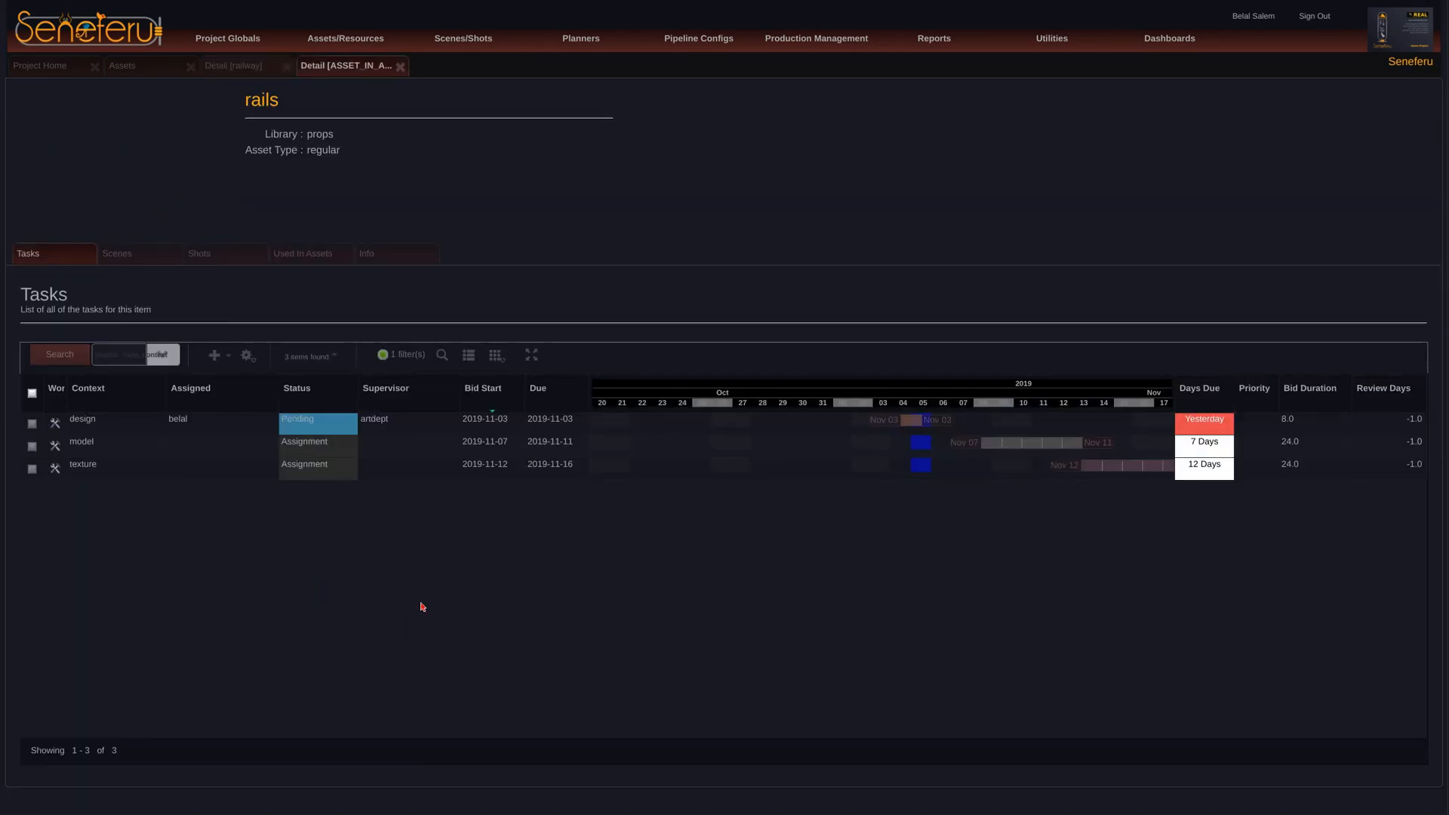
pyautogui.click(127, 260)
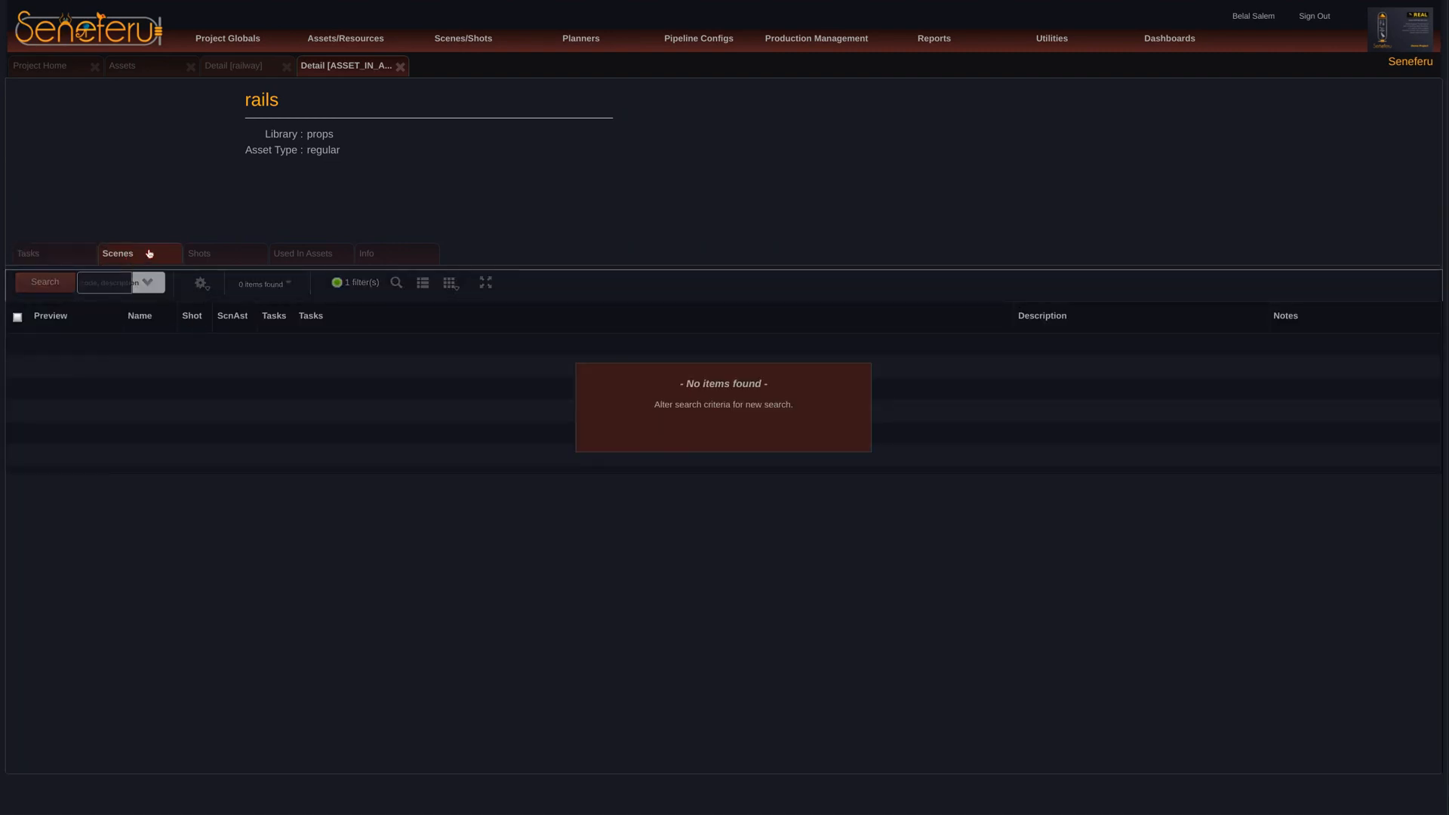
pyautogui.click(227, 255)
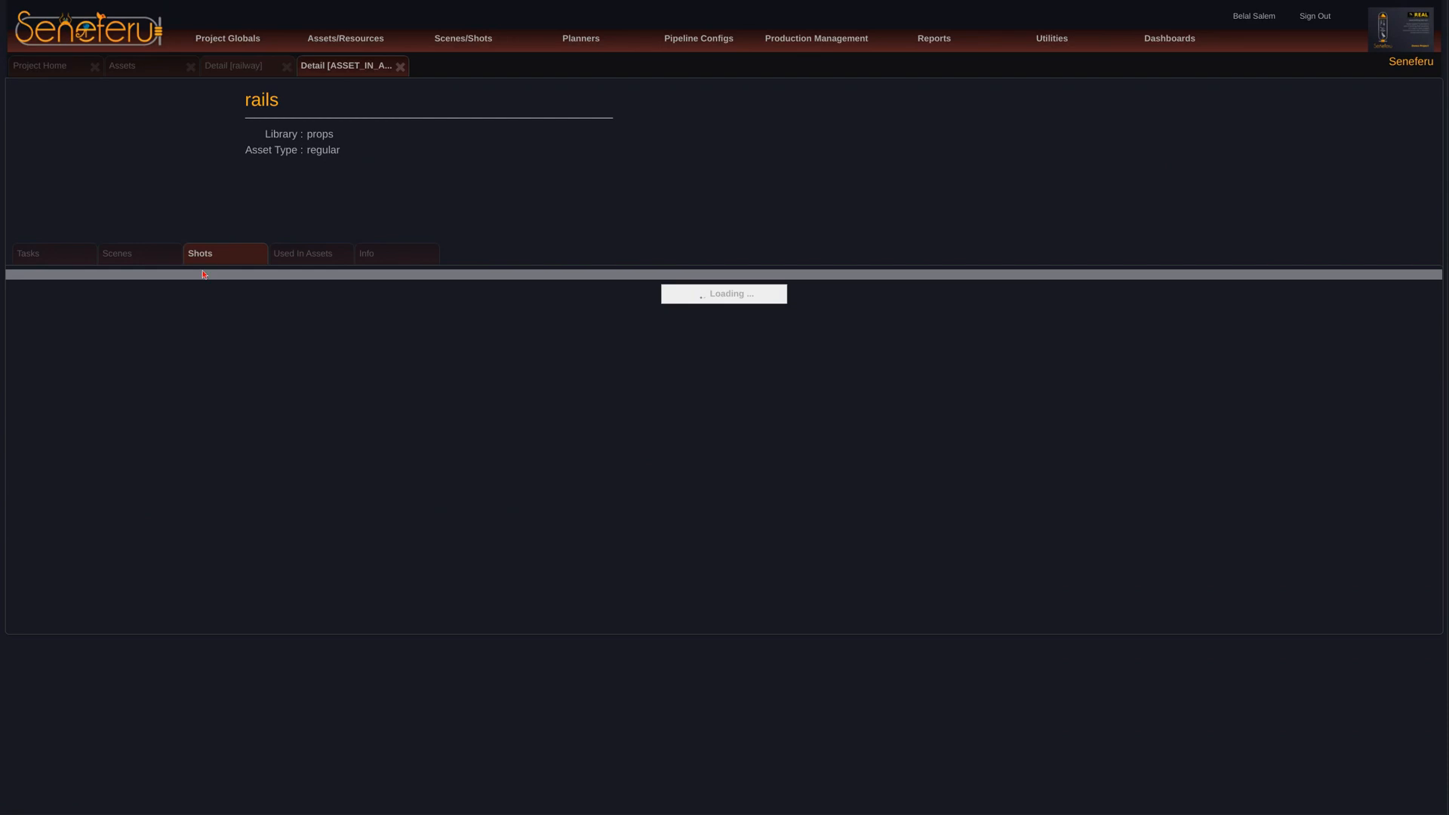
pyautogui.click(308, 255)
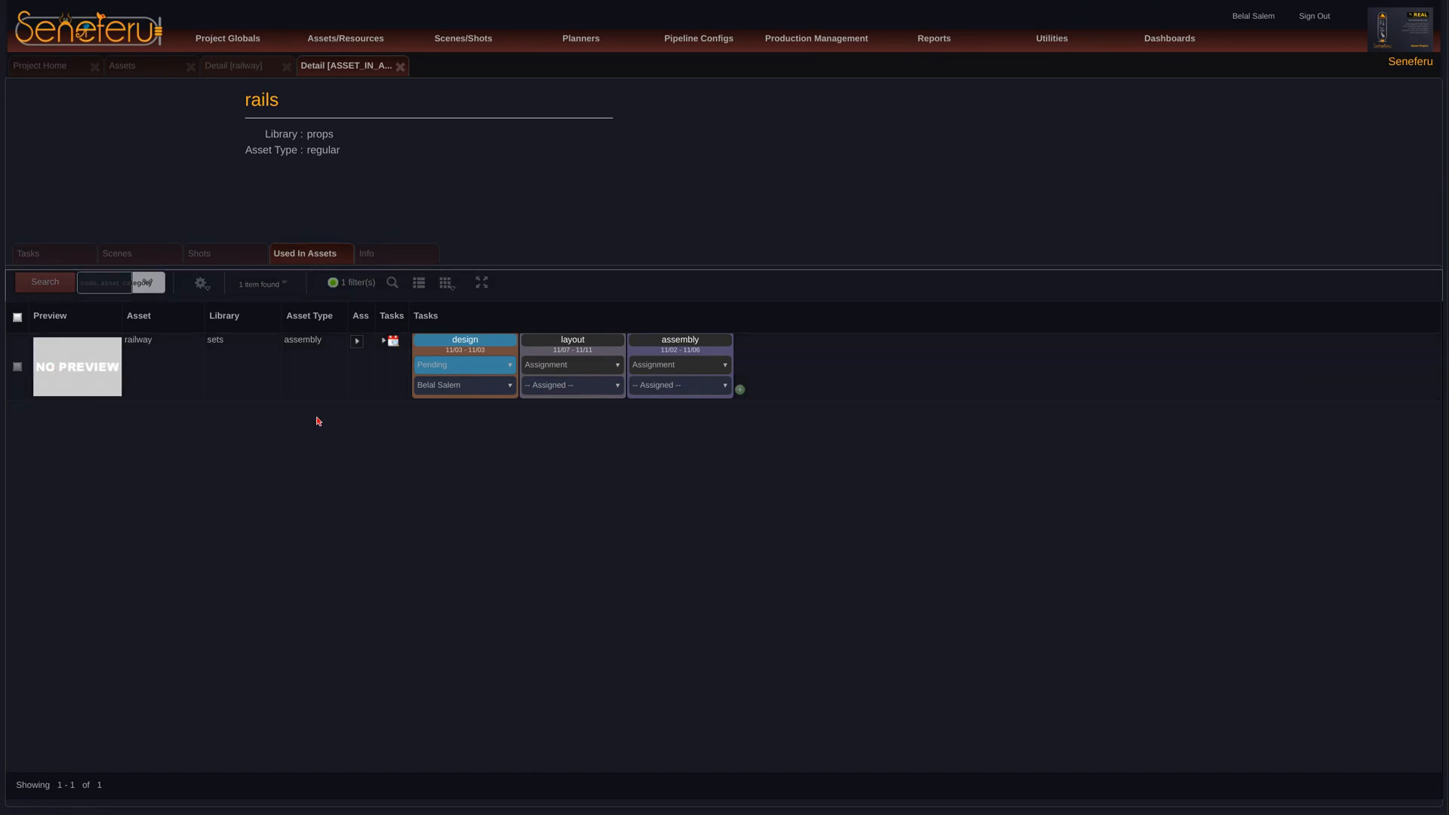
pyautogui.click(400, 67)
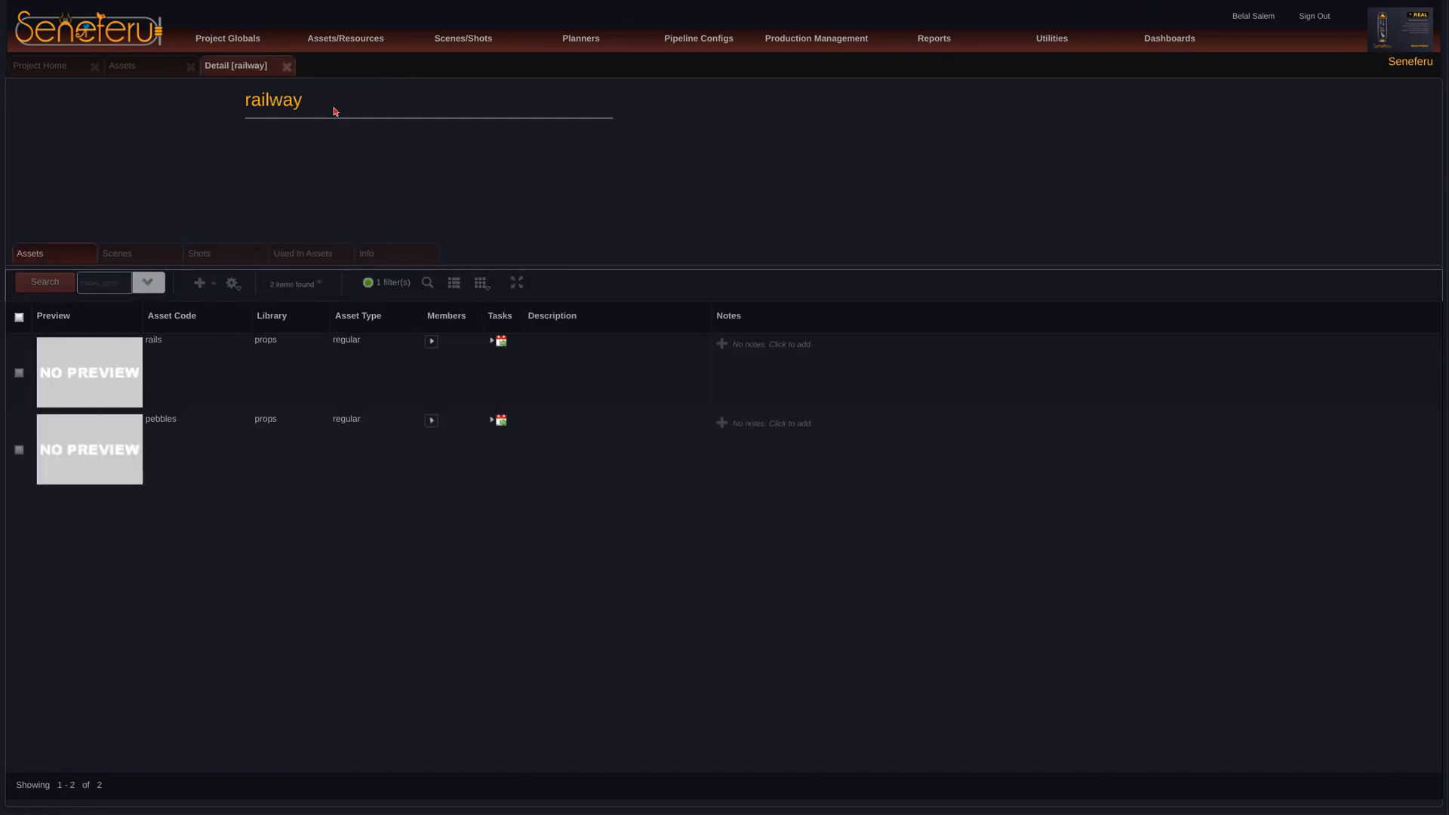
# Step: Close the railway detail page and the asset list, and open the Scene/Shot Planner
pyautogui.click(288, 68)
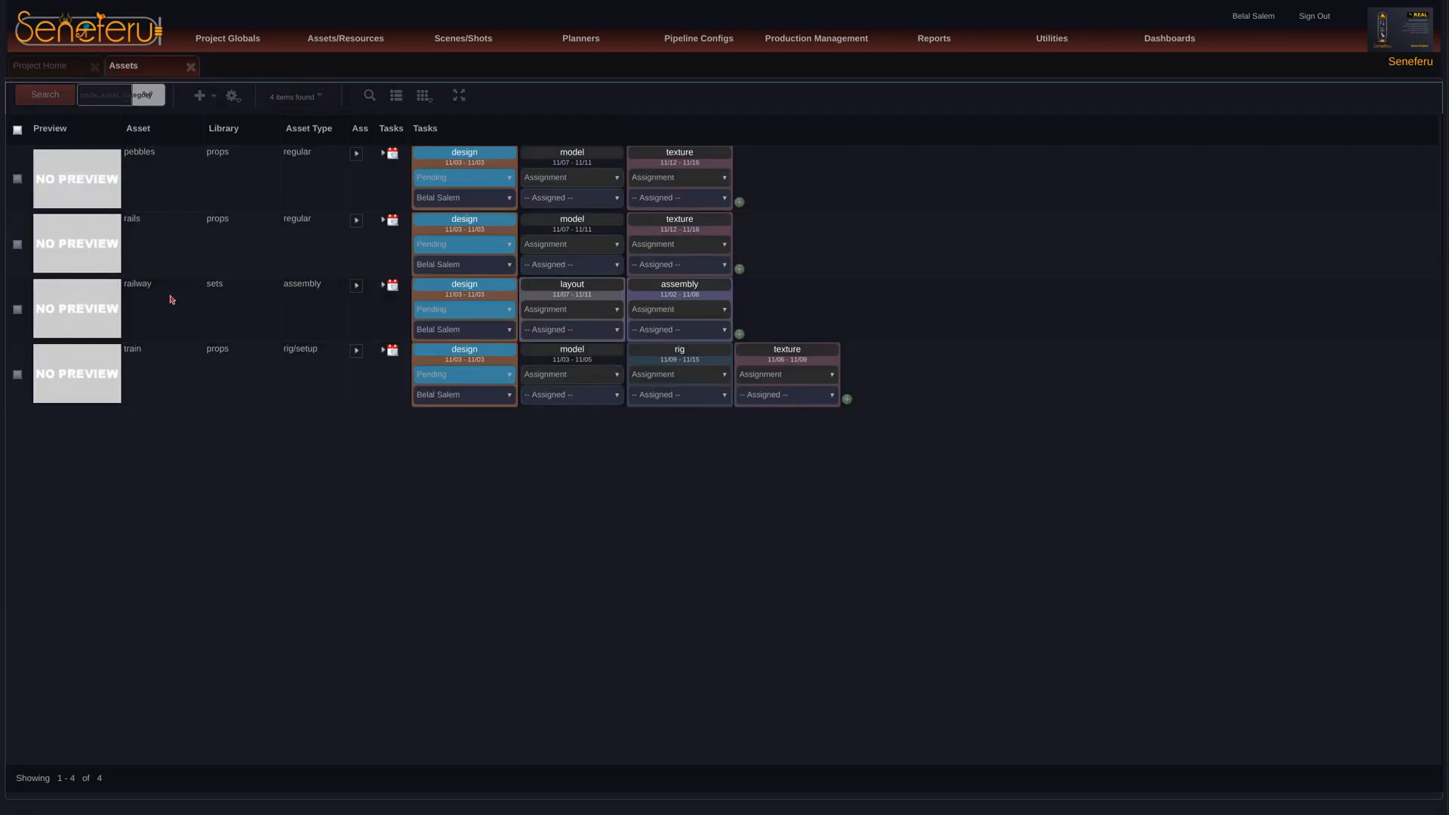
pyautogui.click(189, 67)
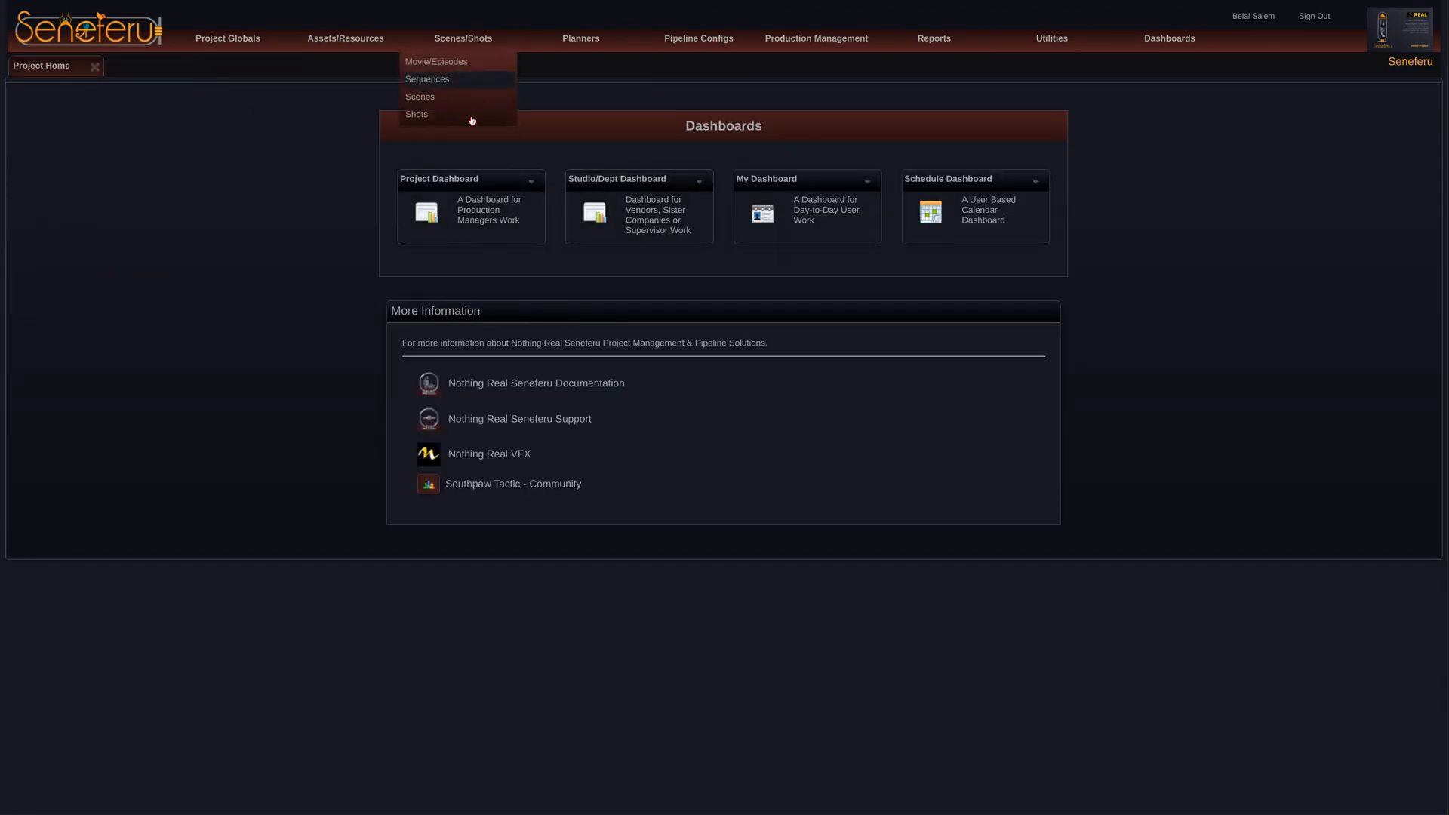
pyautogui.moveTo(558, 47)
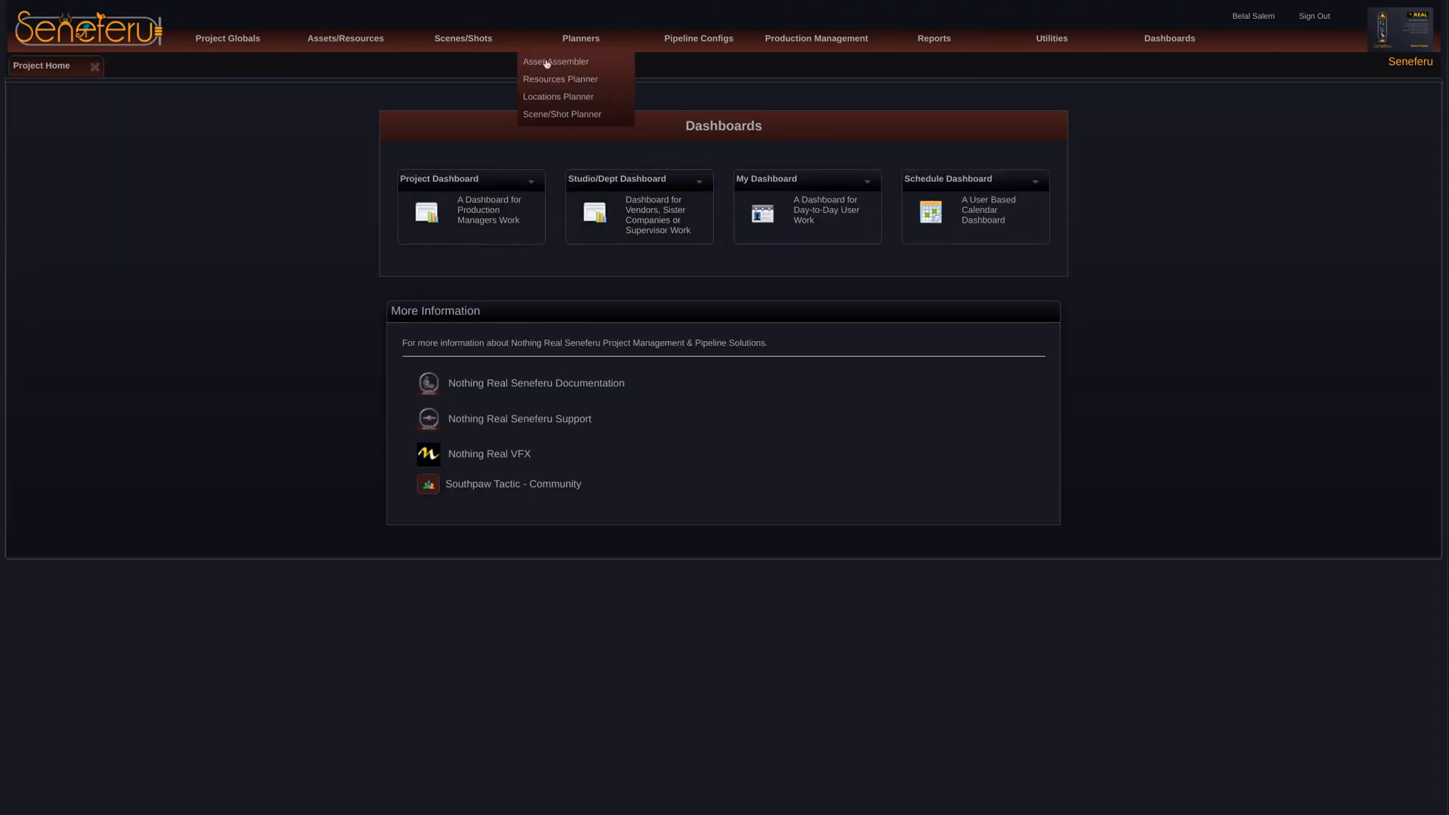
pyautogui.click(558, 115)
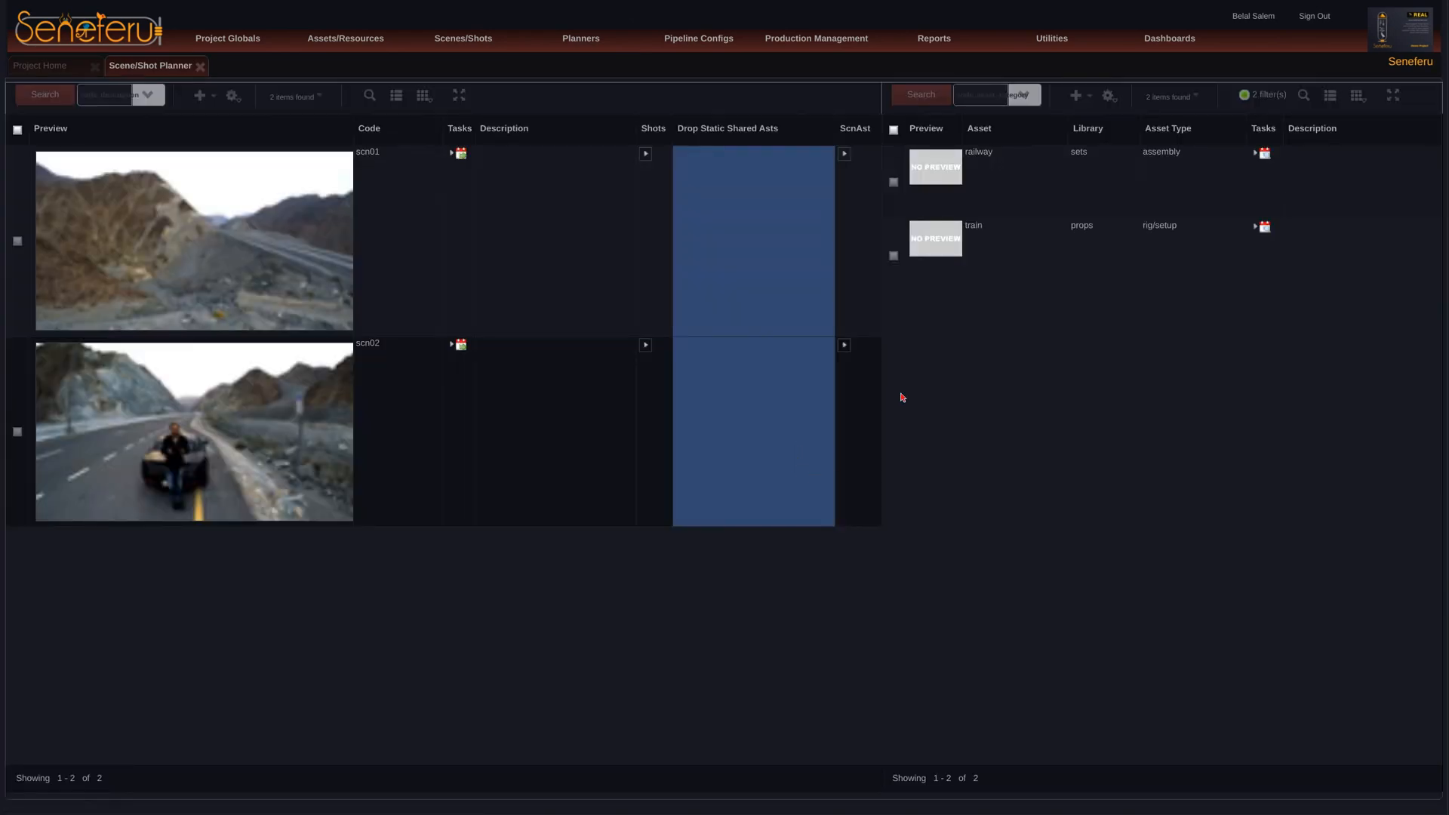
# Step: Assign the railway asset to scenes scn01 and scn02 as a static shared asset and save the change
pyautogui.click(894, 182)
pyautogui.moveTo(898, 173); pyautogui.dragTo(754, 417)
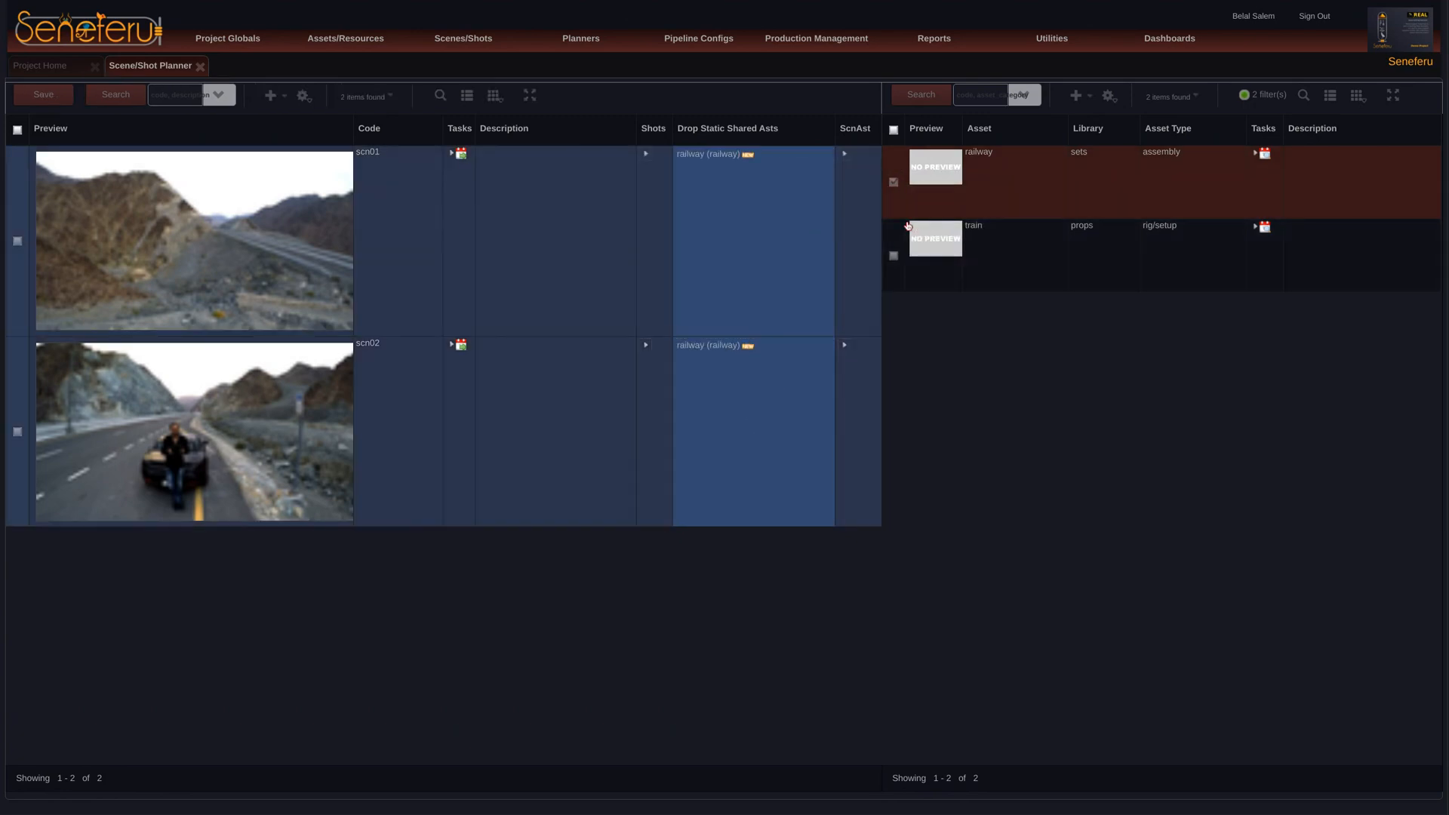
pyautogui.click(894, 184)
pyautogui.click(59, 100)
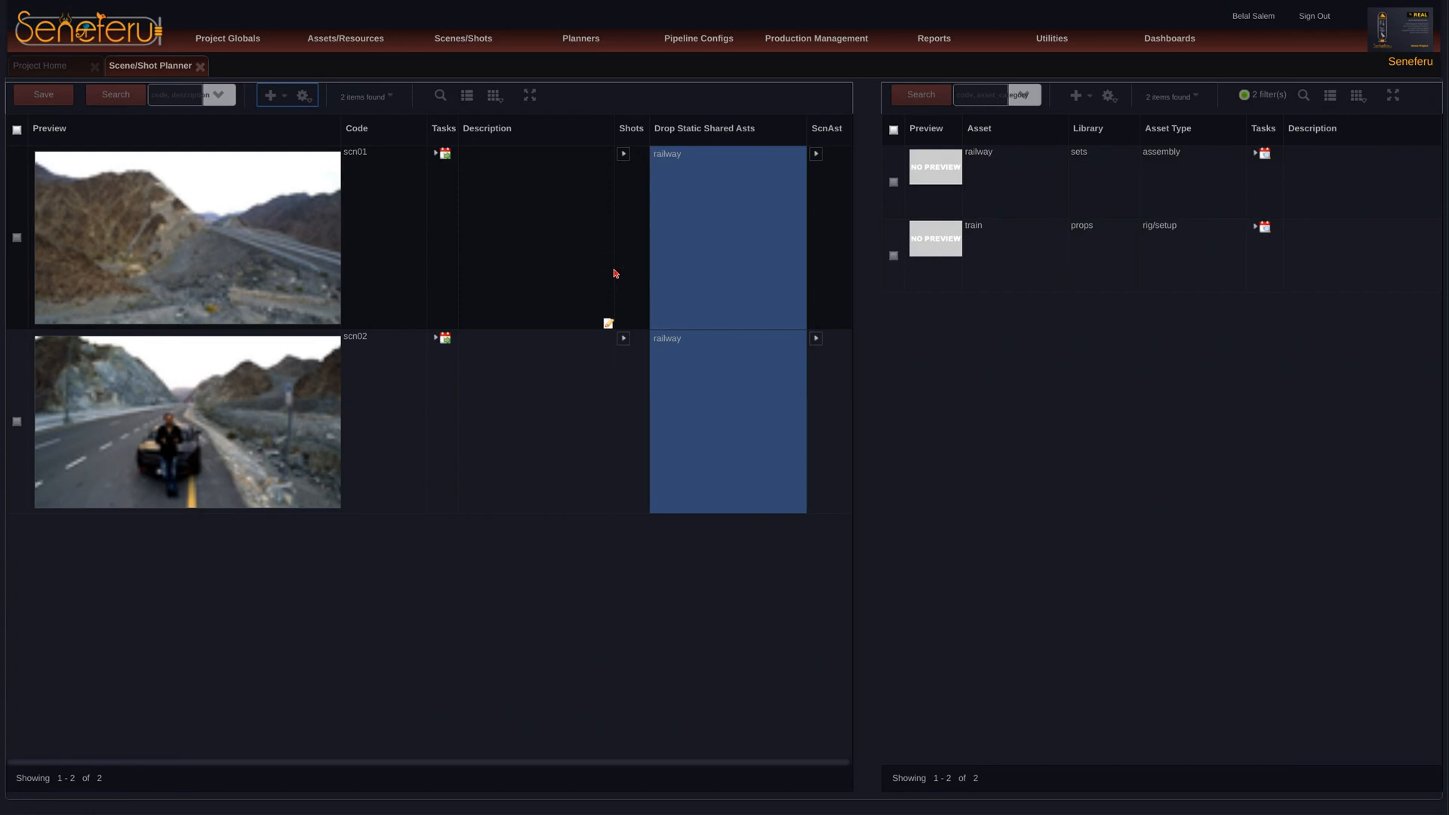
# Step: Show the shots of scene scn01 and assign the train asset to shot sh001
pyautogui.click(624, 158)
pyautogui.click(625, 152)
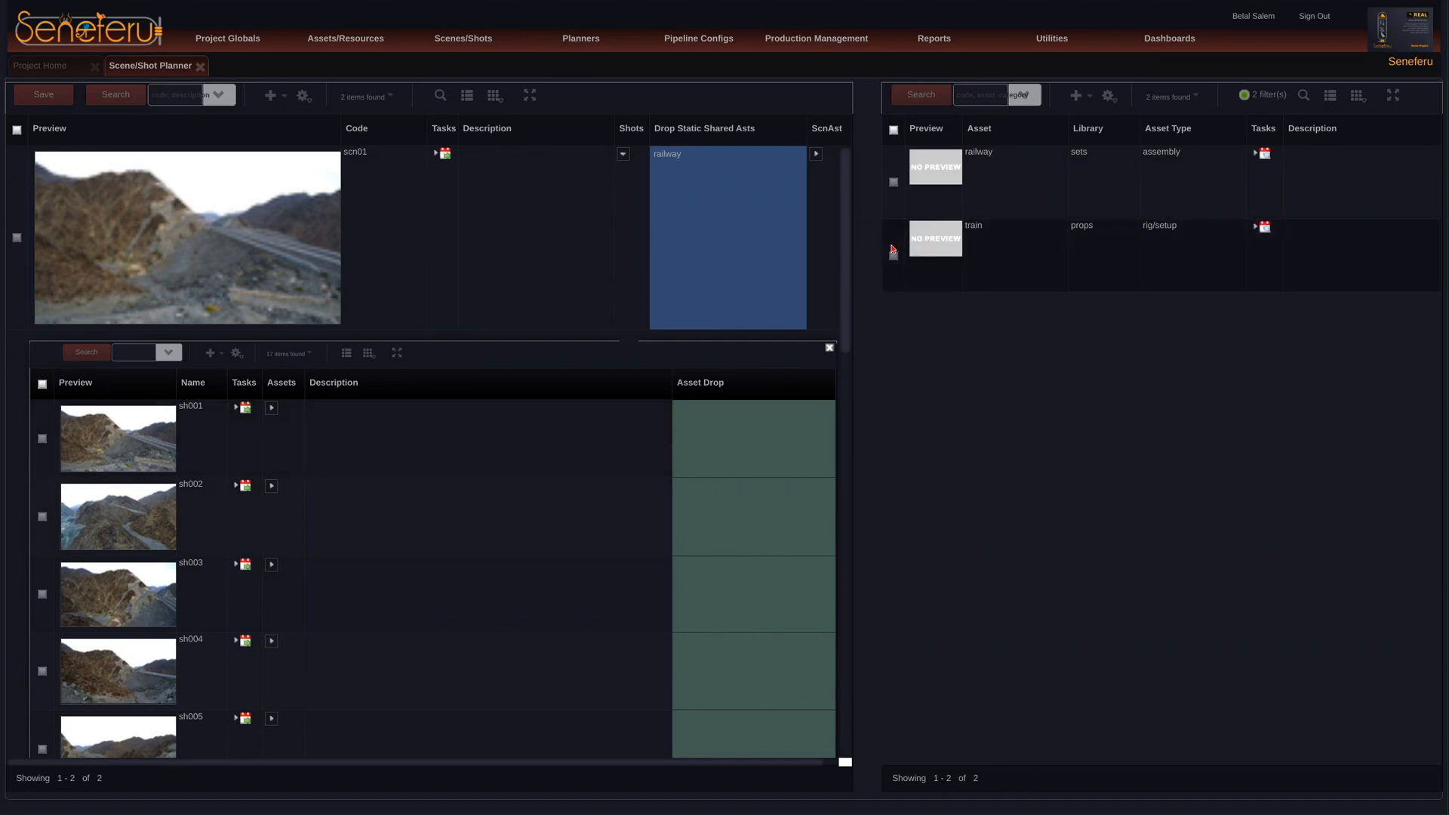
pyautogui.moveTo(905, 237); pyautogui.dragTo(739, 461)
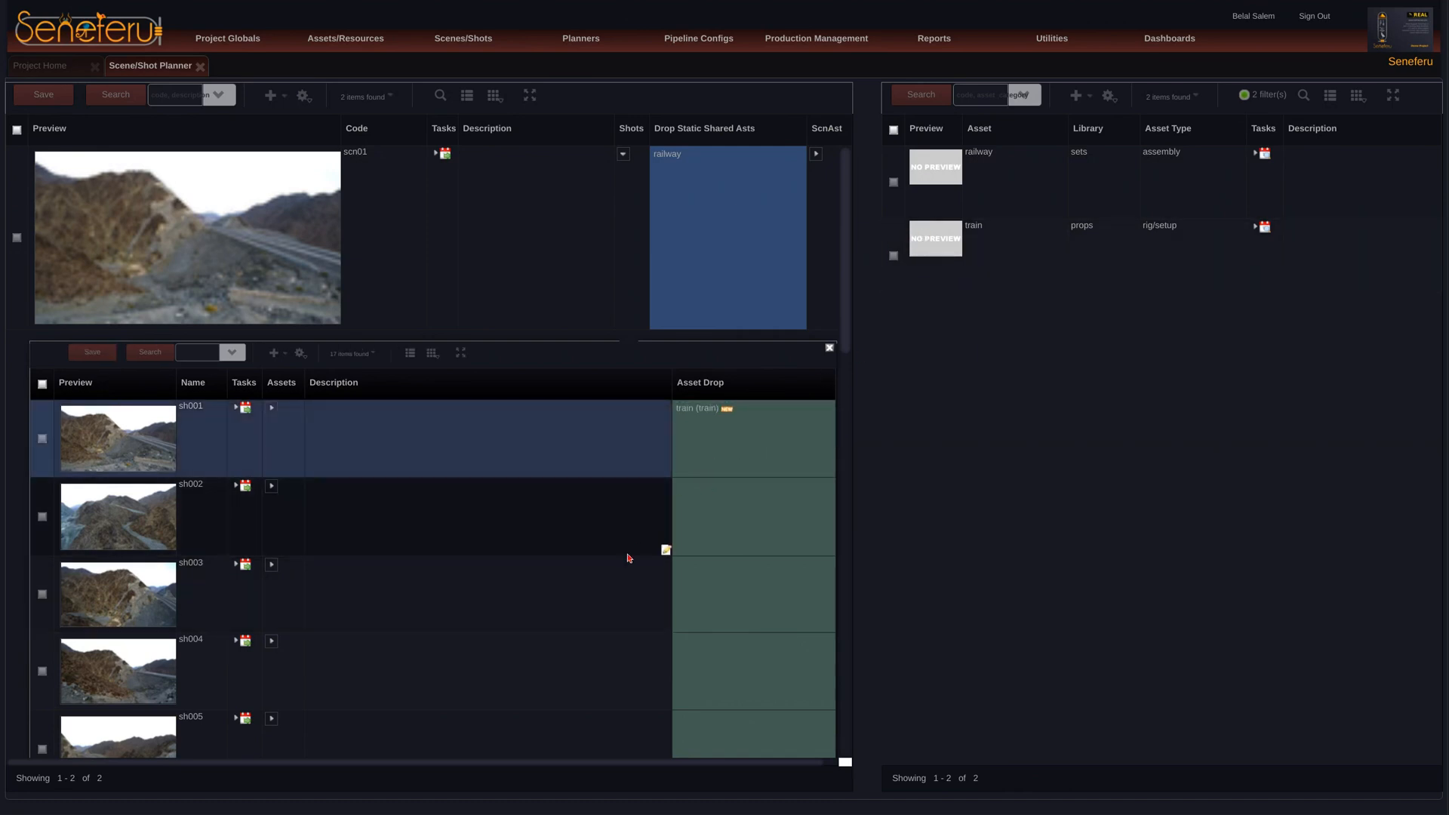
pyautogui.moveTo(901, 252); pyautogui.dragTo(718, 660)
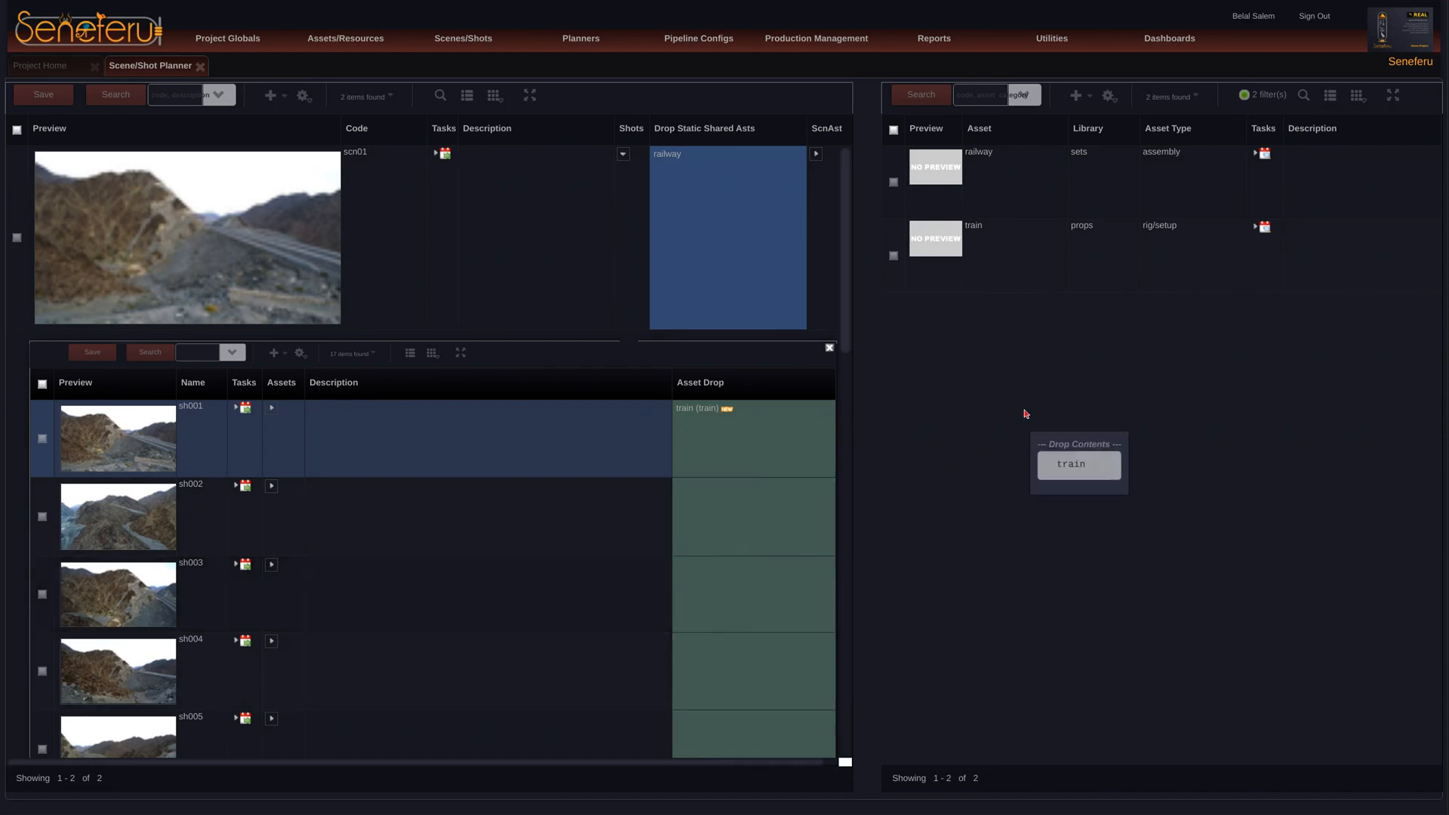
# Step: Assign the train asset to shots sh008 through sh012 of scene scn01
pyautogui.middleClick(734, 477)
pyautogui.middleClick(742, 402)
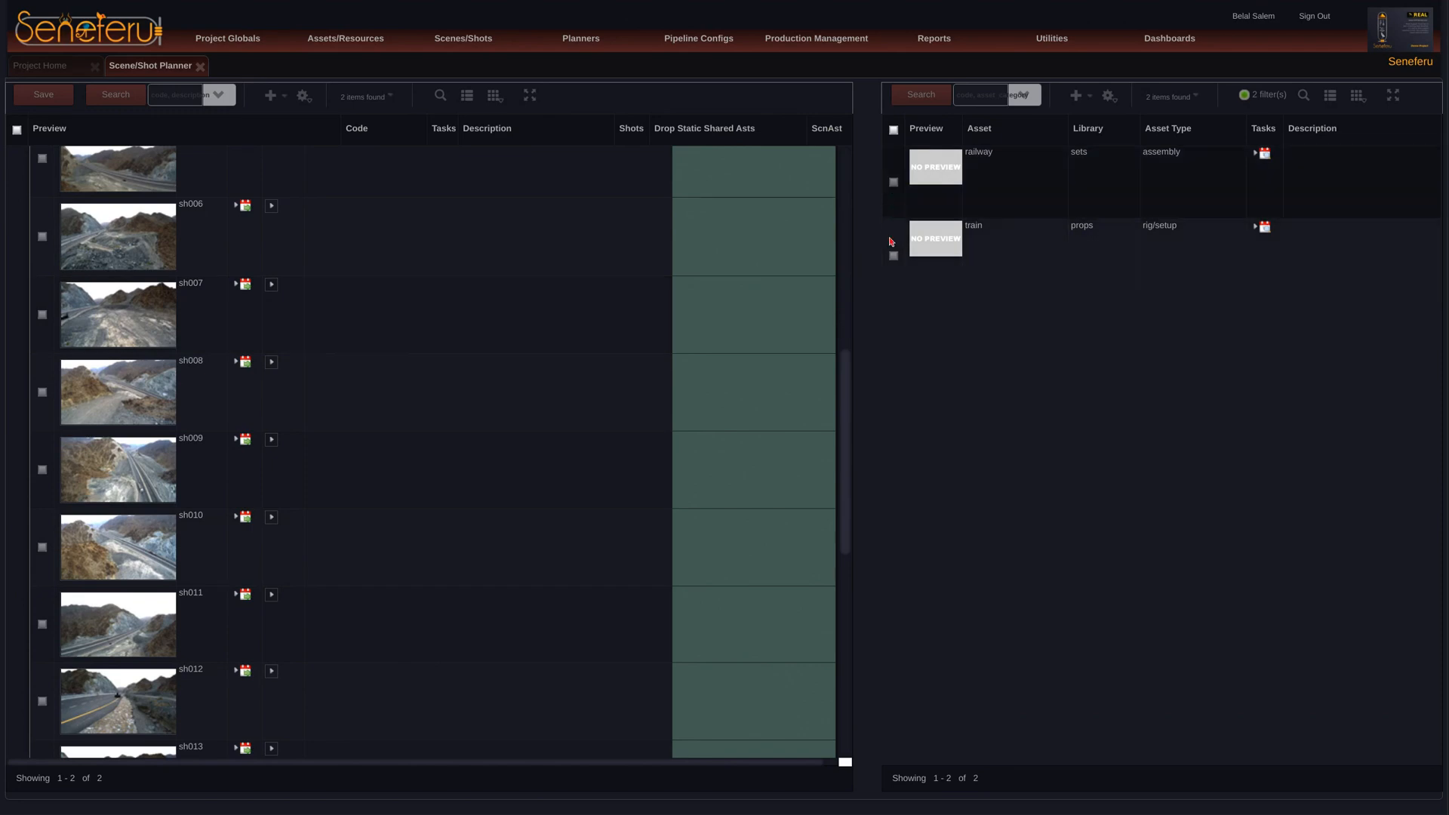
pyautogui.moveTo(896, 246); pyautogui.dragTo(718, 478)
pyautogui.moveTo(894, 243); pyautogui.dragTo(764, 394)
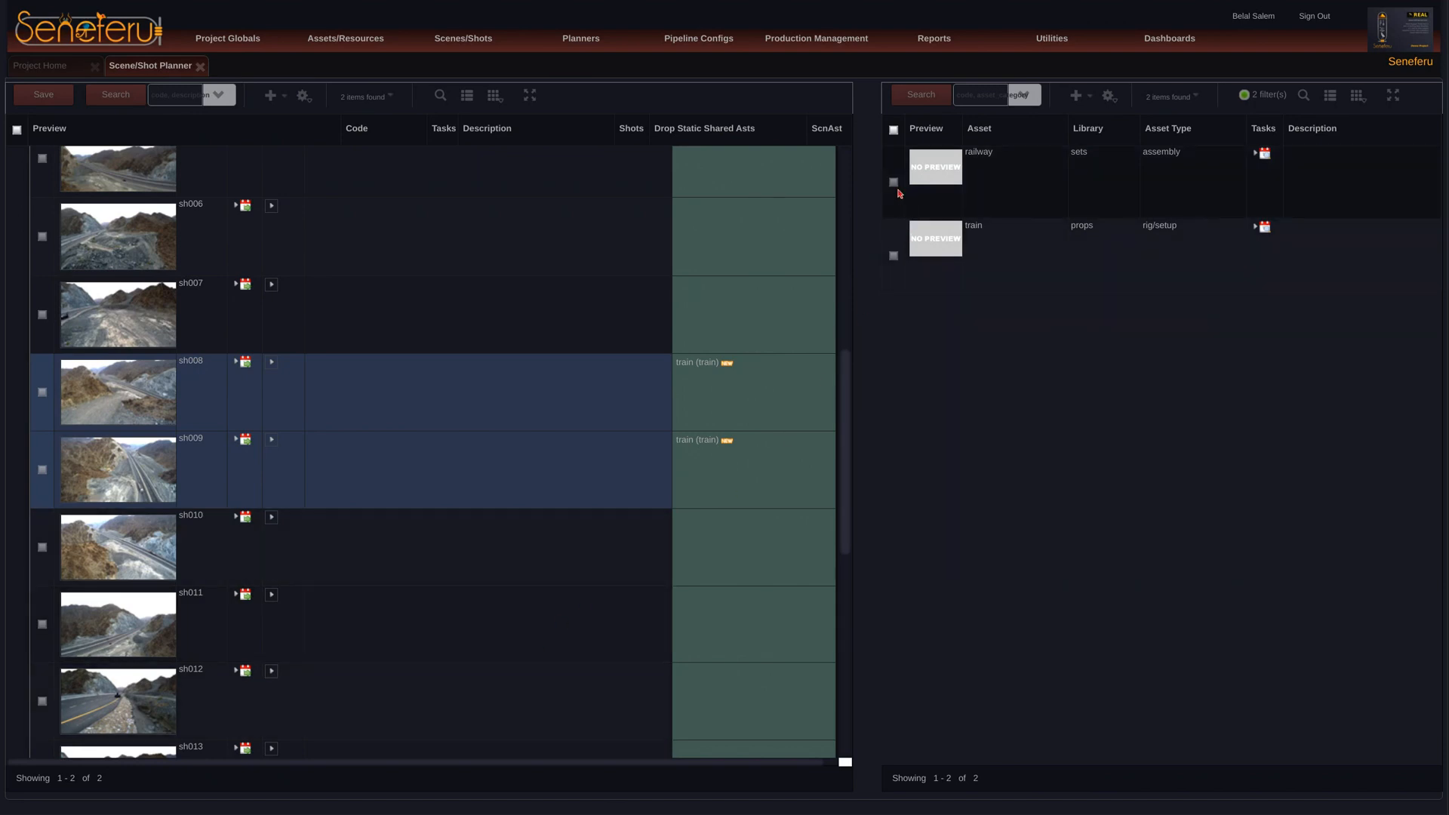
pyautogui.moveTo(894, 246); pyautogui.dragTo(726, 714)
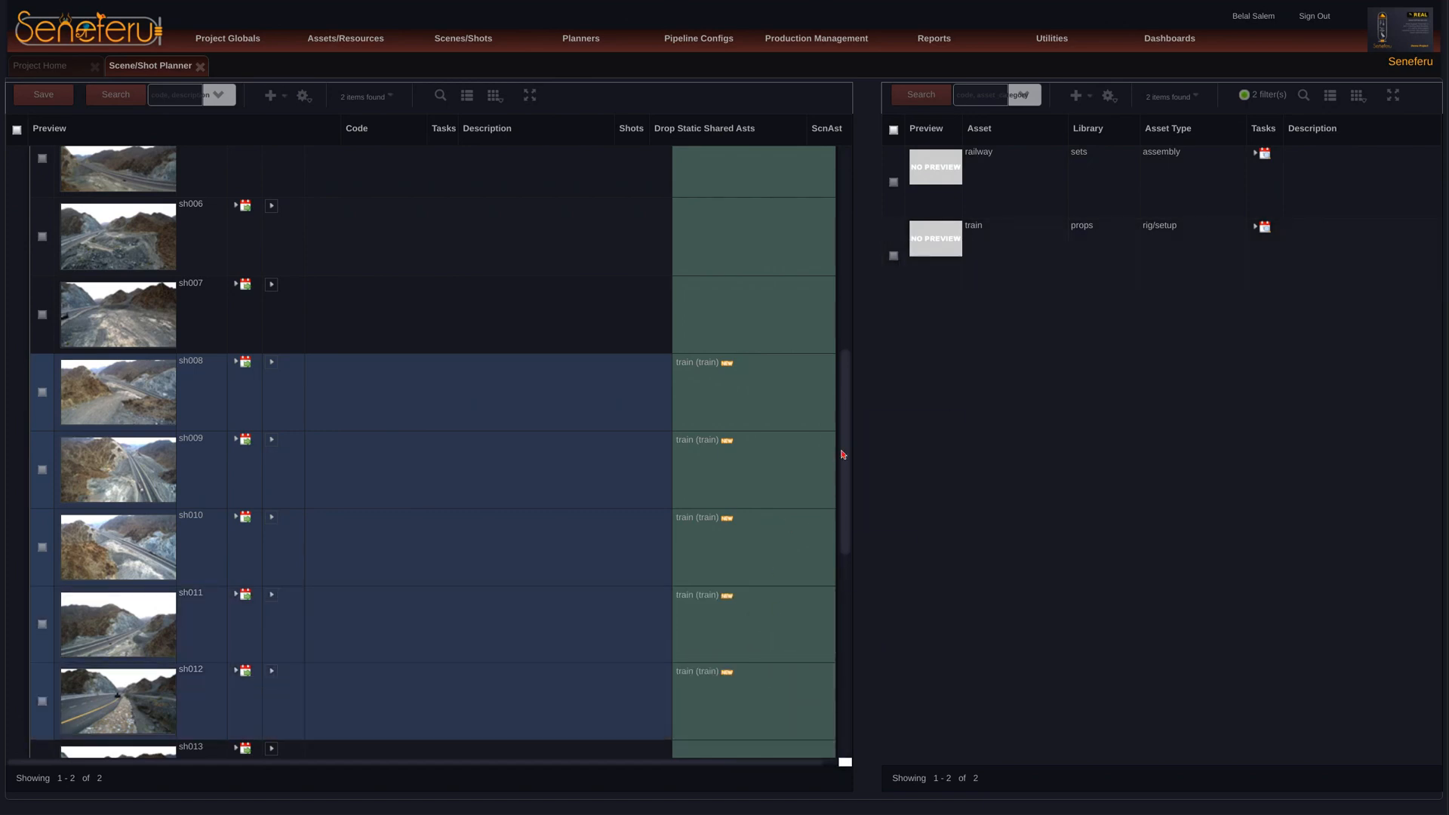
# Step: Assign the train asset to shots sh013 through sh017 of scene scn01 and save the shot assignments
pyautogui.moveTo(843, 455); pyautogui.dragTo(839, 574)
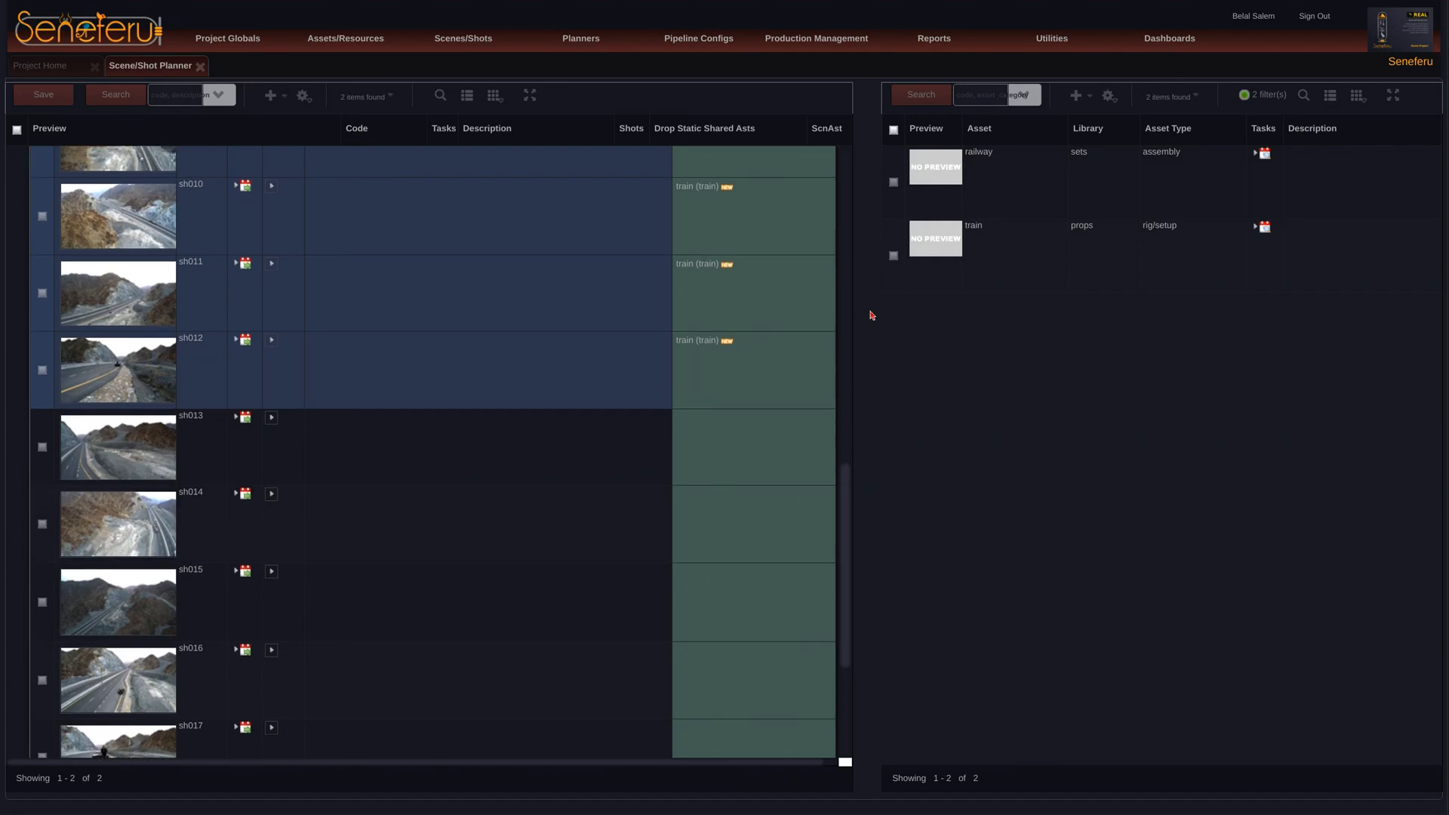
pyautogui.moveTo(894, 249); pyautogui.dragTo(754, 445)
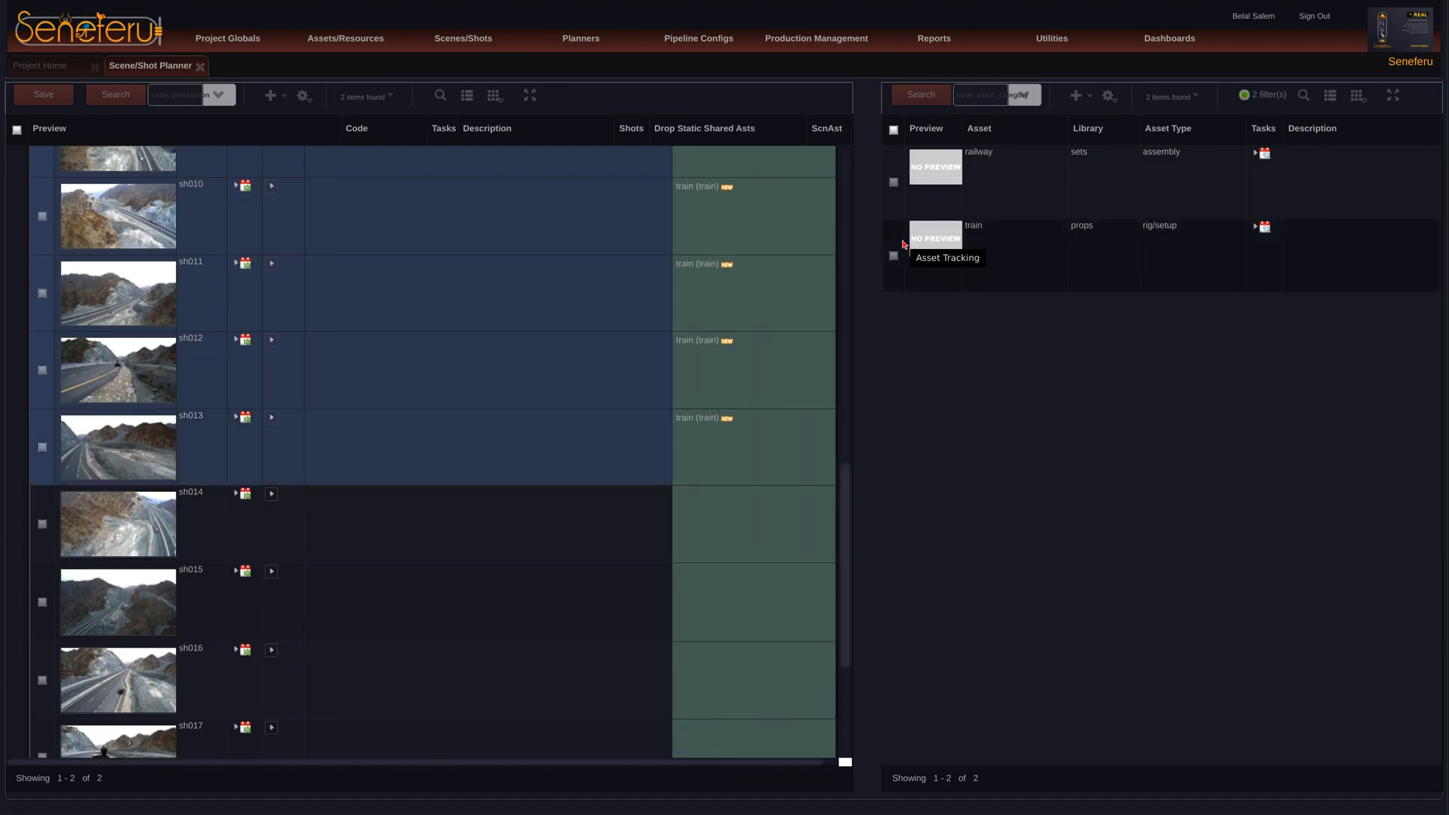
pyautogui.moveTo(903, 244); pyautogui.dragTo(796, 523)
pyautogui.moveTo(895, 236); pyautogui.dragTo(751, 613)
pyautogui.moveTo(894, 247); pyautogui.dragTo(733, 759)
pyautogui.scroll(-5, 836, 594)
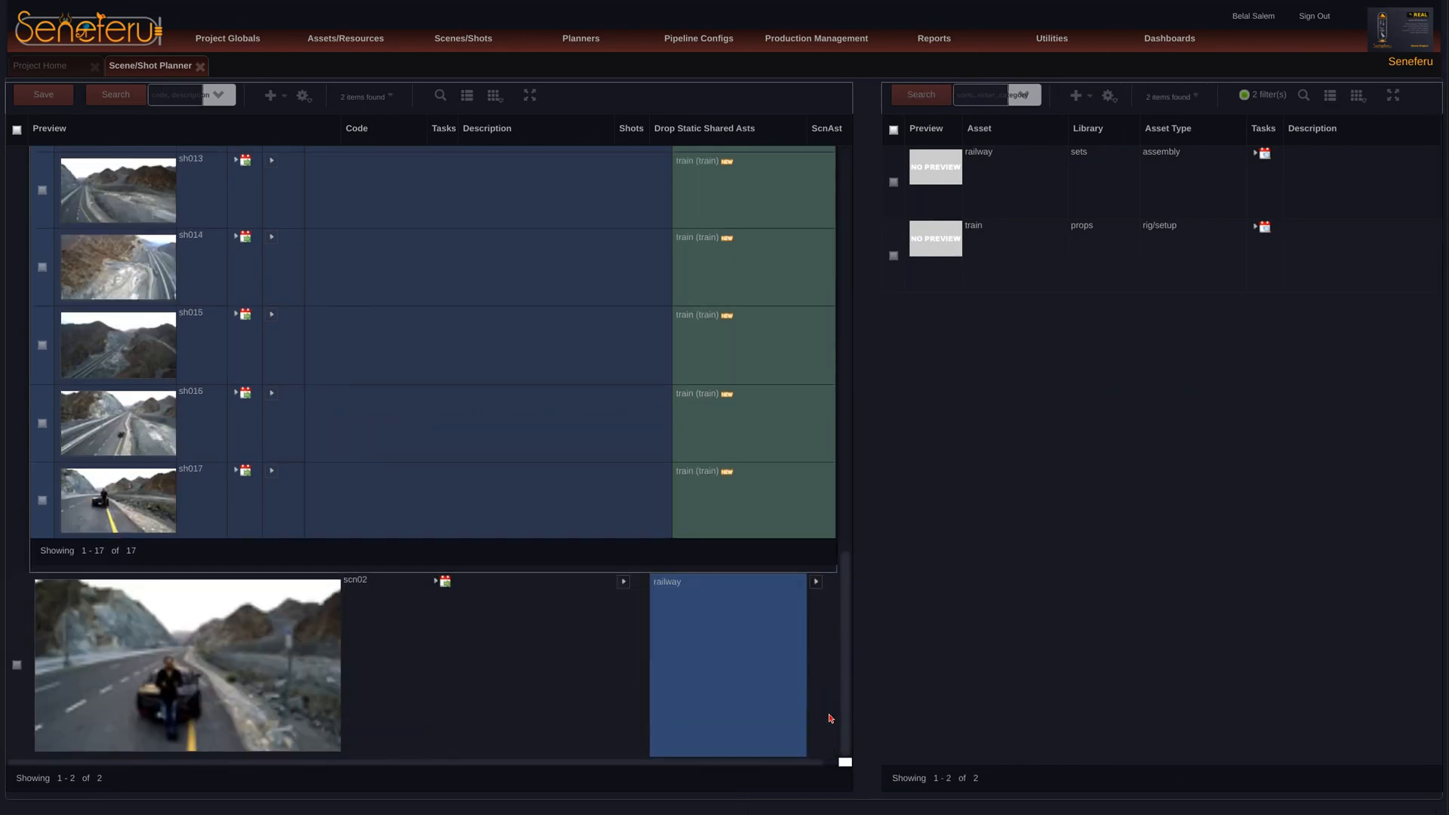
pyautogui.moveTo(846, 623); pyautogui.dragTo(899, 236)
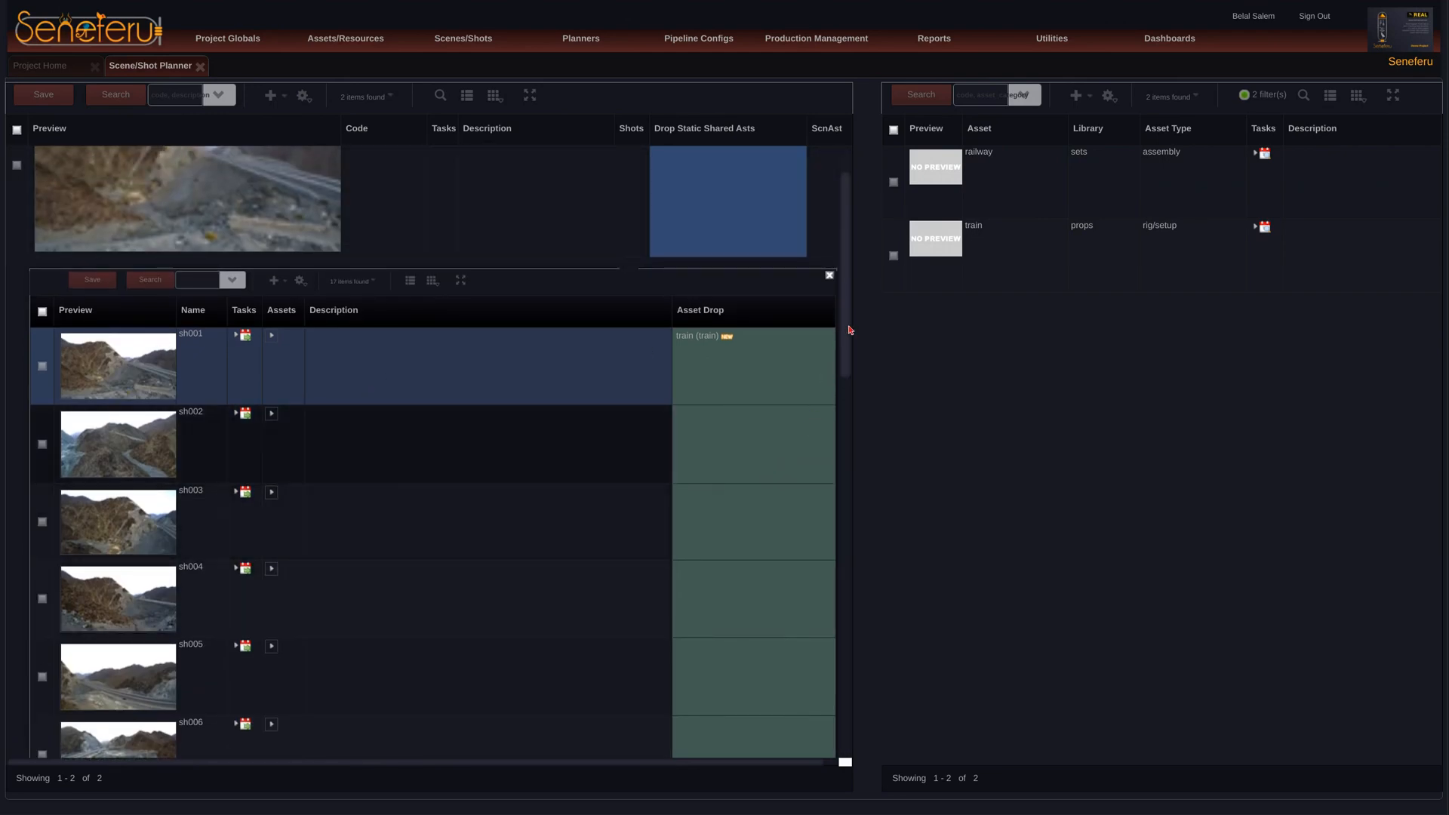
pyautogui.moveTo(850, 337)
pyautogui.mouseDown()
pyautogui.moveTo(853, 295)
pyautogui.moveTo(850, 344)
pyautogui.mouseUp()
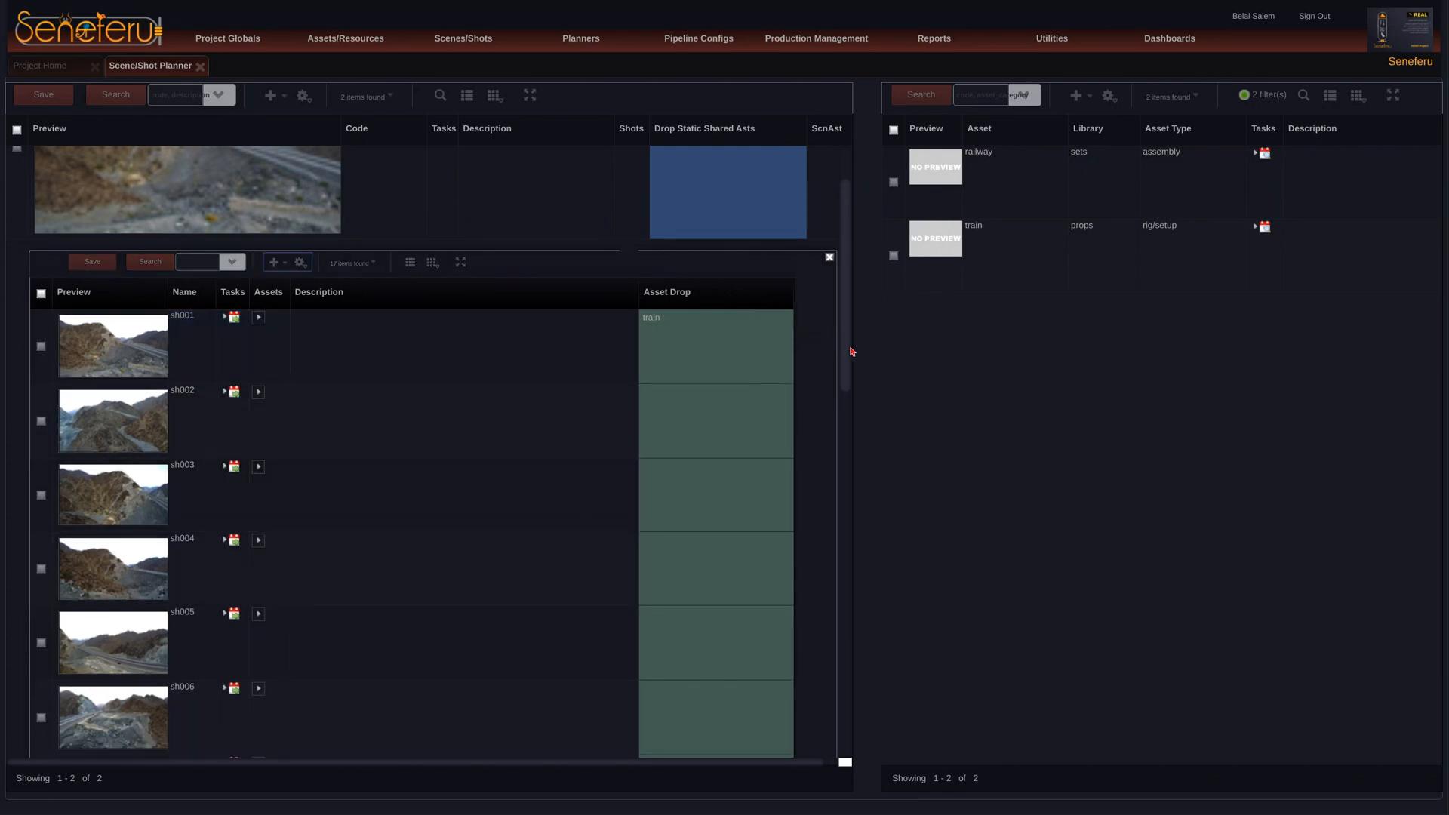
# Step: Review which shots of scene scn01 have the train asset assigned
pyautogui.scroll(-4, 830, 388)
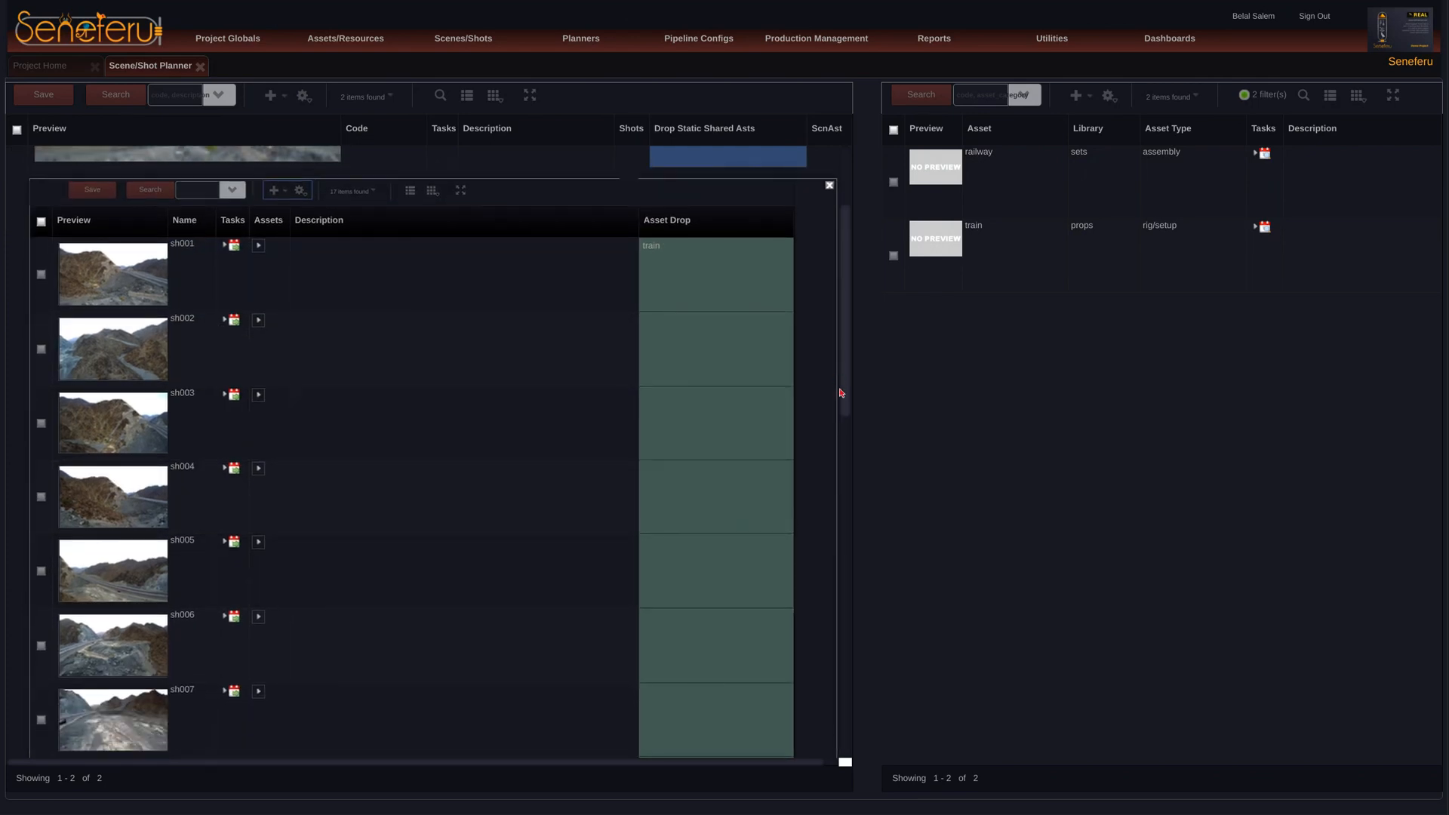
pyautogui.scroll(-3, 828, 579)
pyautogui.scroll(7, 833, 453)
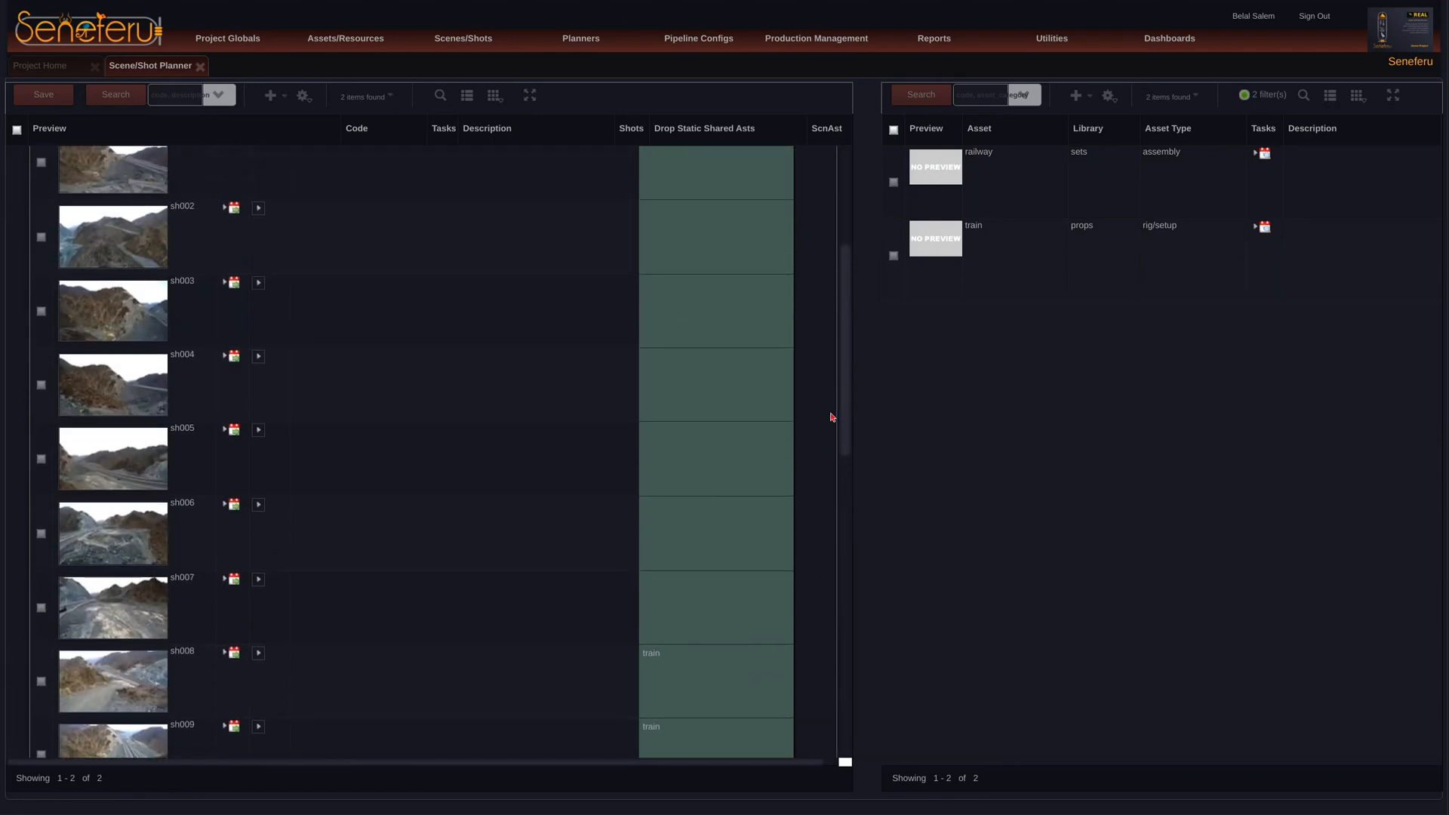
pyautogui.scroll(2, 825, 342)
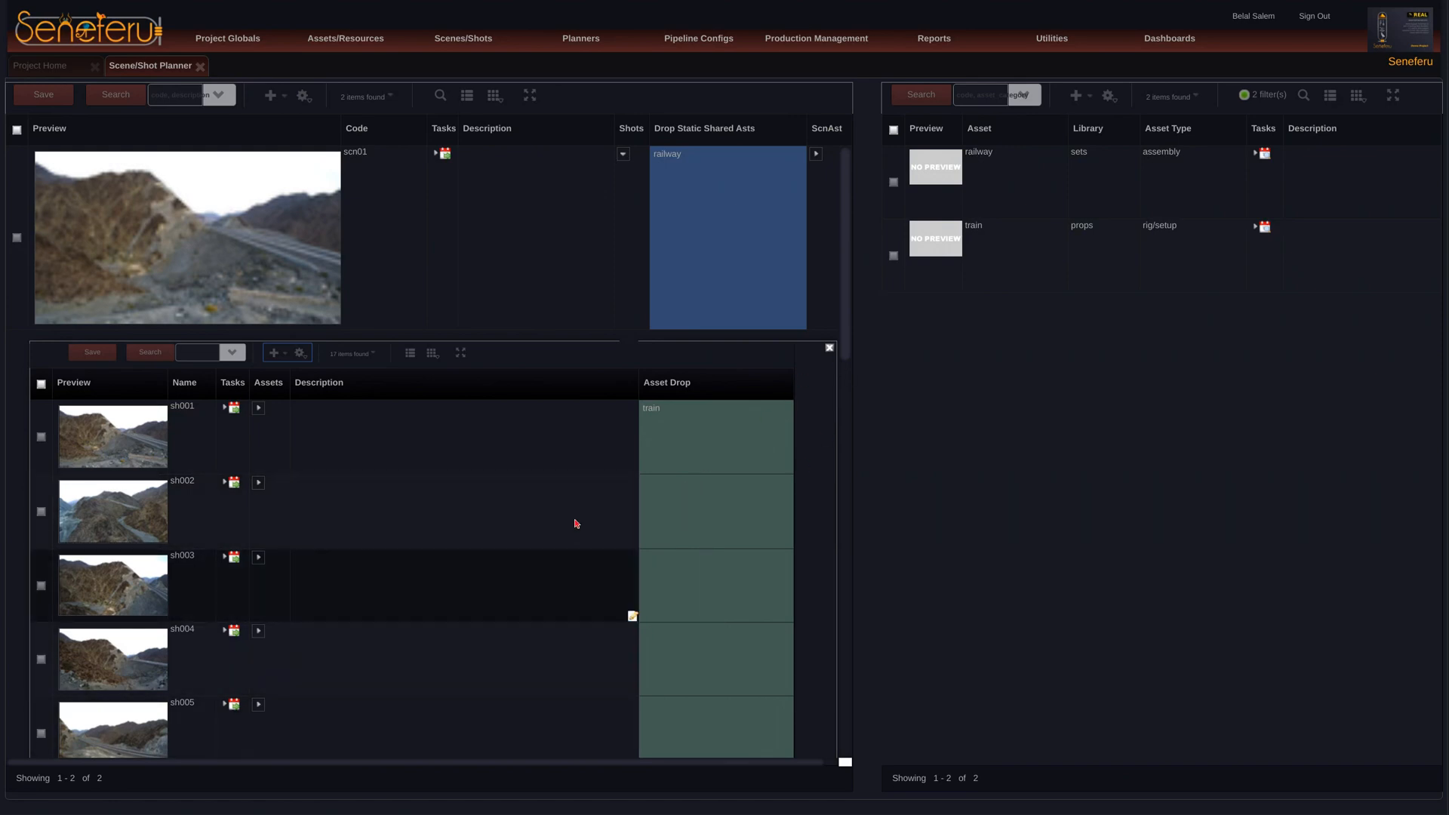
pyautogui.moveTo(845, 354)
pyautogui.mouseDown()
pyautogui.moveTo(843, 396)
pyautogui.moveTo(839, 353)
pyautogui.mouseUp()
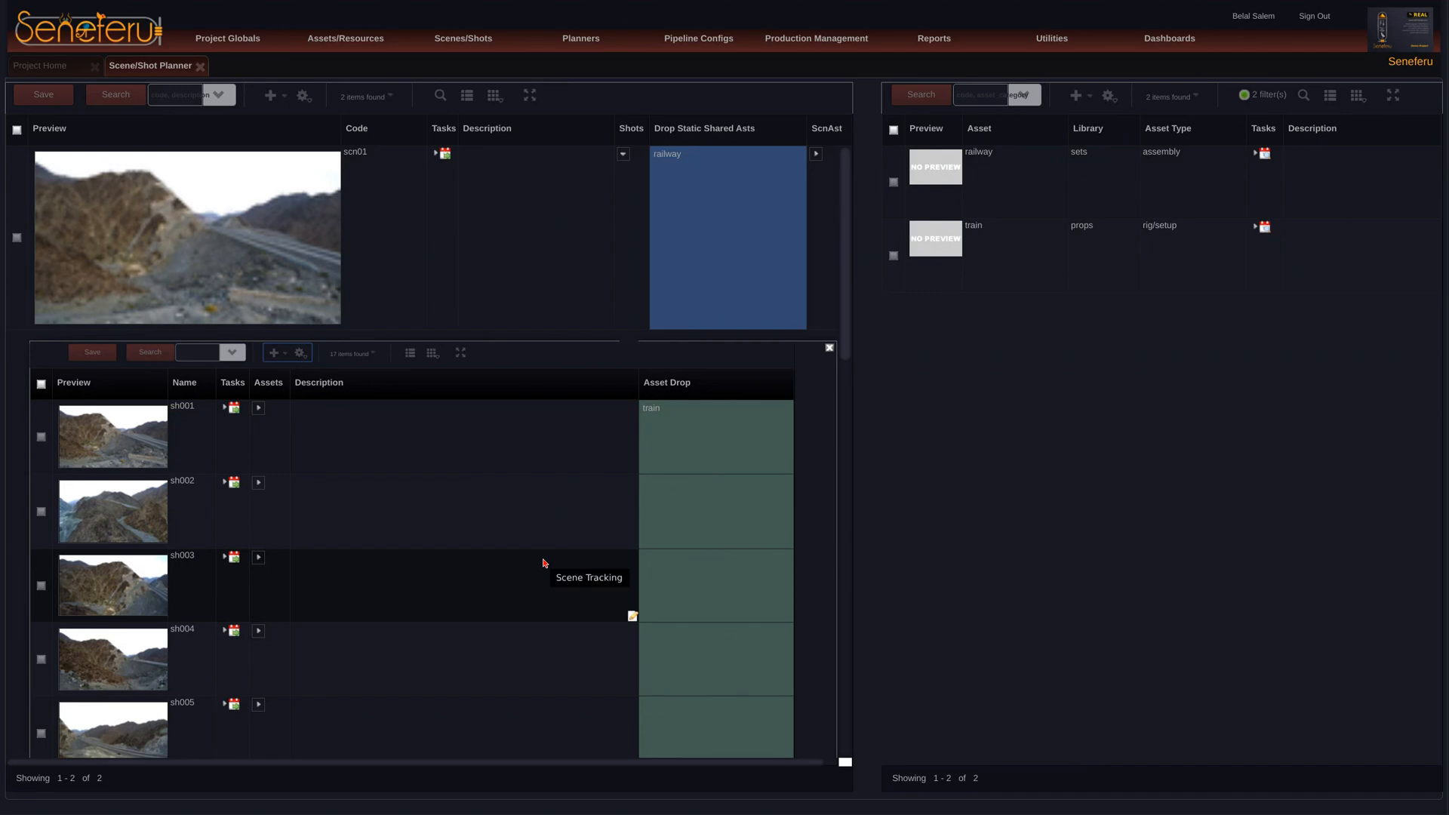
pyautogui.moveTo(846, 316)
pyautogui.mouseDown()
pyautogui.moveTo(853, 379)
pyautogui.moveTo(847, 313)
pyautogui.mouseUp()
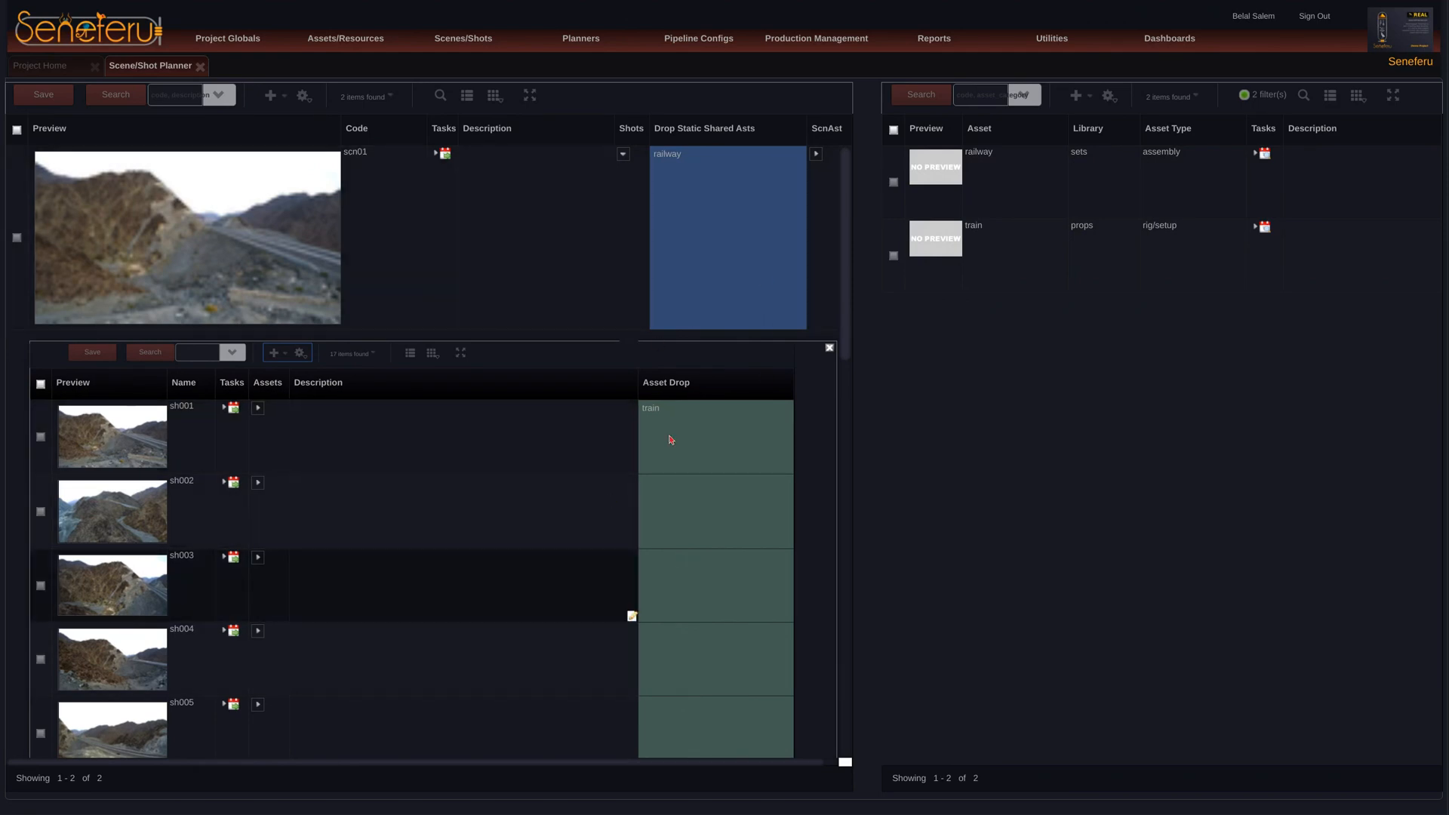
pyautogui.moveTo(845, 318); pyautogui.dragTo(848, 188)
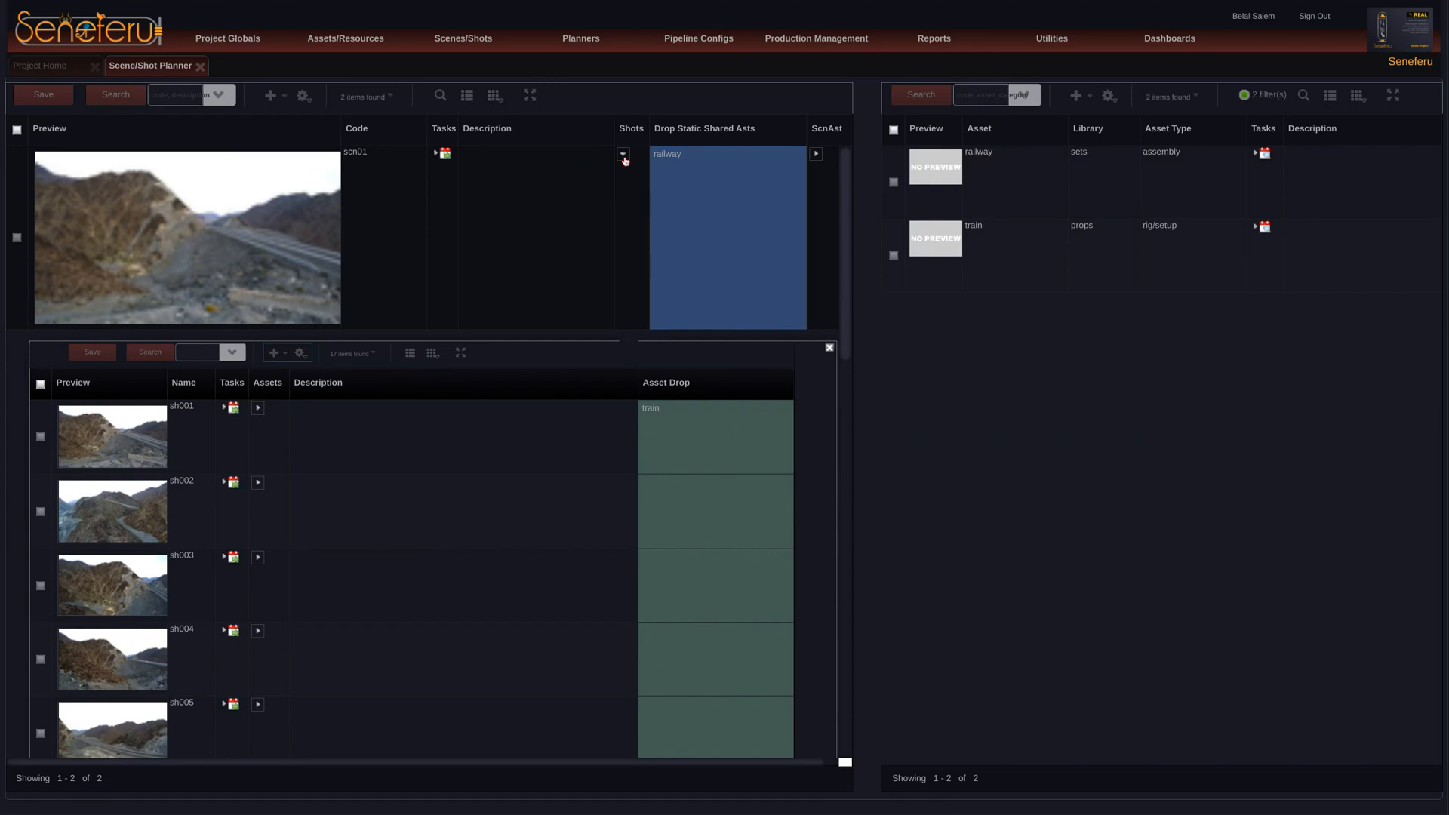
# Step: Collapse the shots of scene scn01, show those of scn02 and assign the train asset to shots sh001 through sh006
pyautogui.click(623, 155)
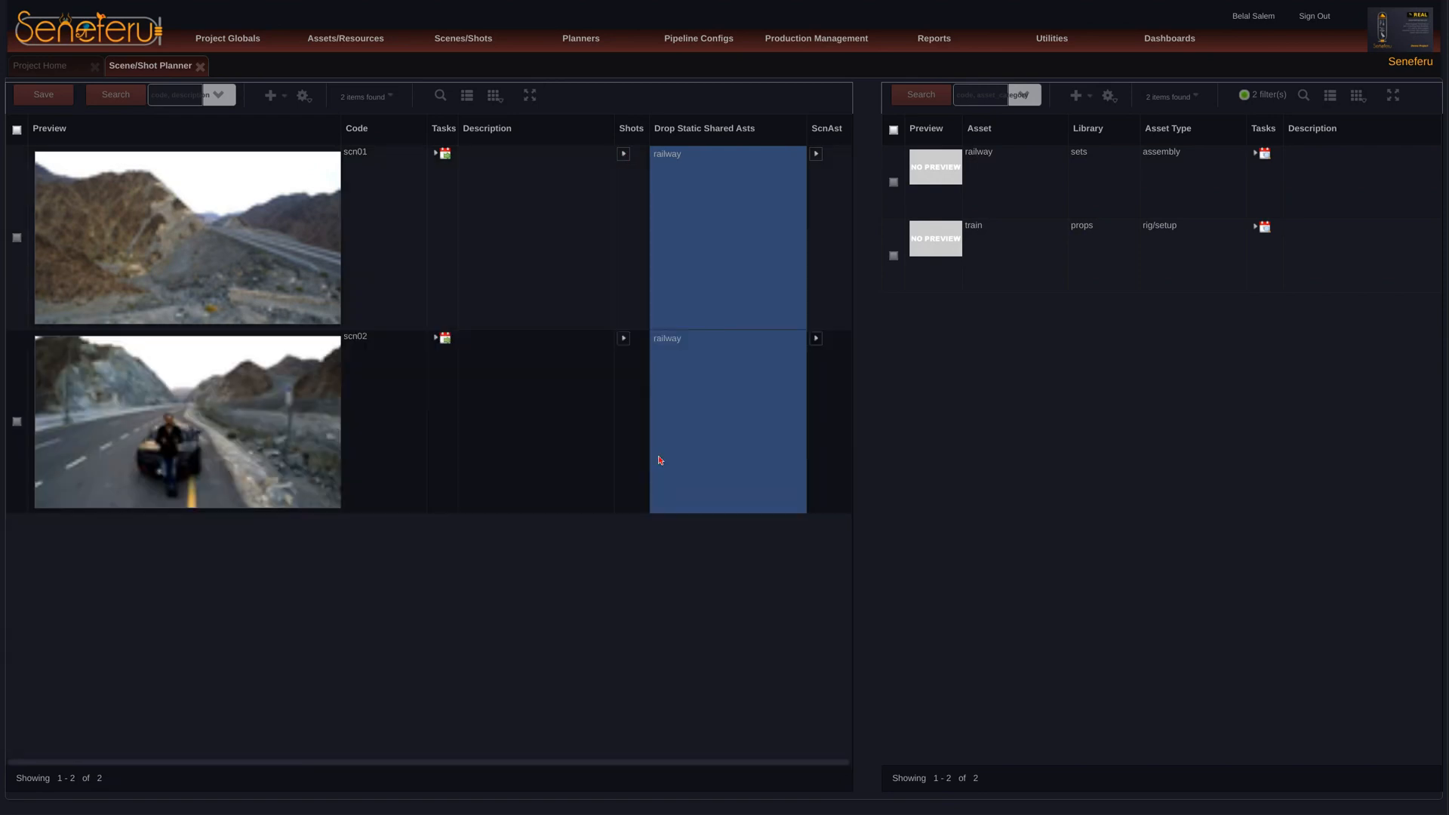
pyautogui.click(623, 338)
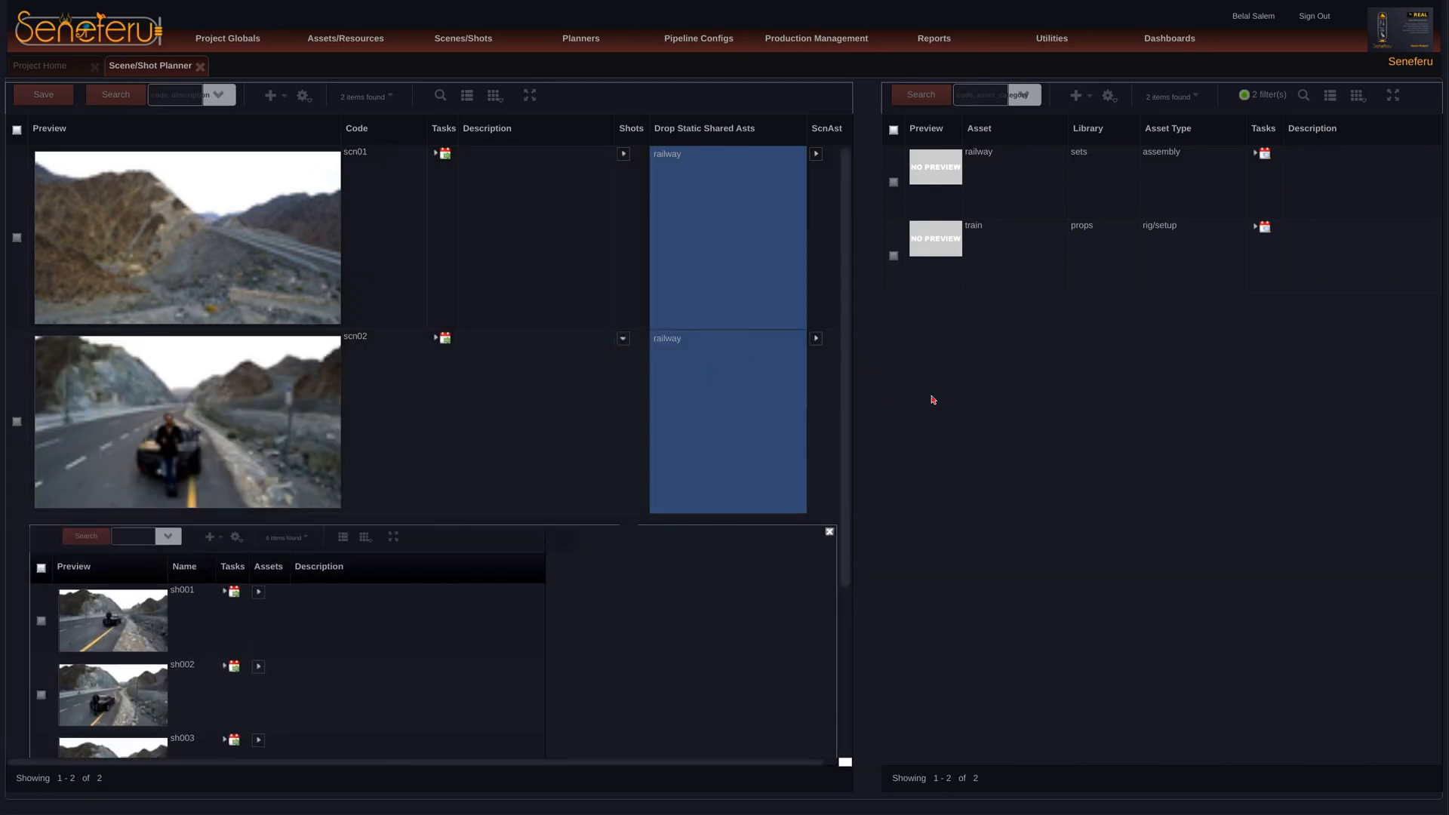
pyautogui.middleClick(744, 599)
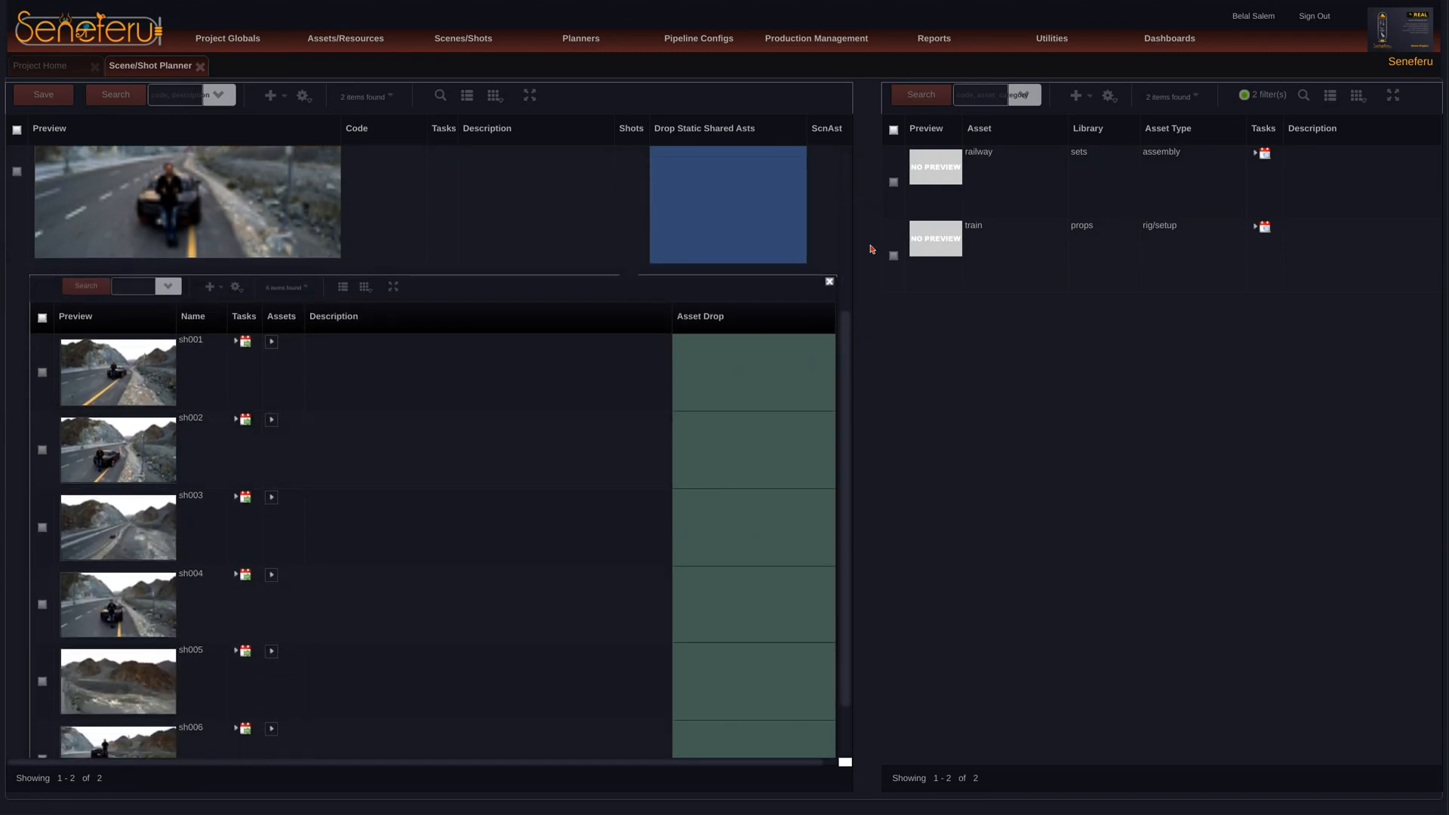
pyautogui.moveTo(897, 243); pyautogui.dragTo(755, 370)
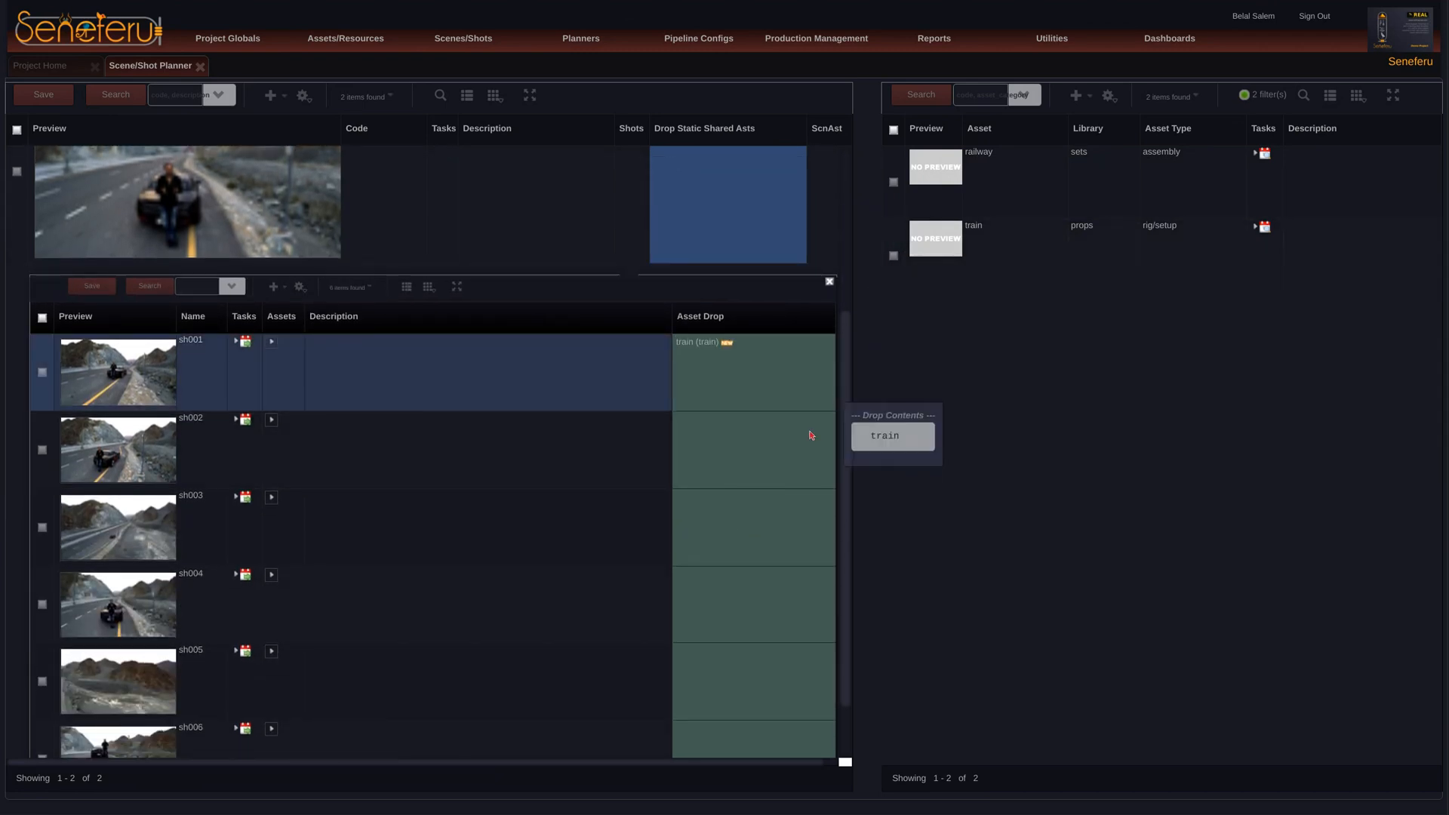
pyautogui.moveTo(811, 435); pyautogui.dragTo(785, 431)
pyautogui.moveTo(924, 242); pyautogui.dragTo(767, 725)
pyautogui.moveTo(841, 584); pyautogui.dragTo(843, 635)
pyautogui.moveTo(895, 241); pyautogui.dragTo(794, 697)
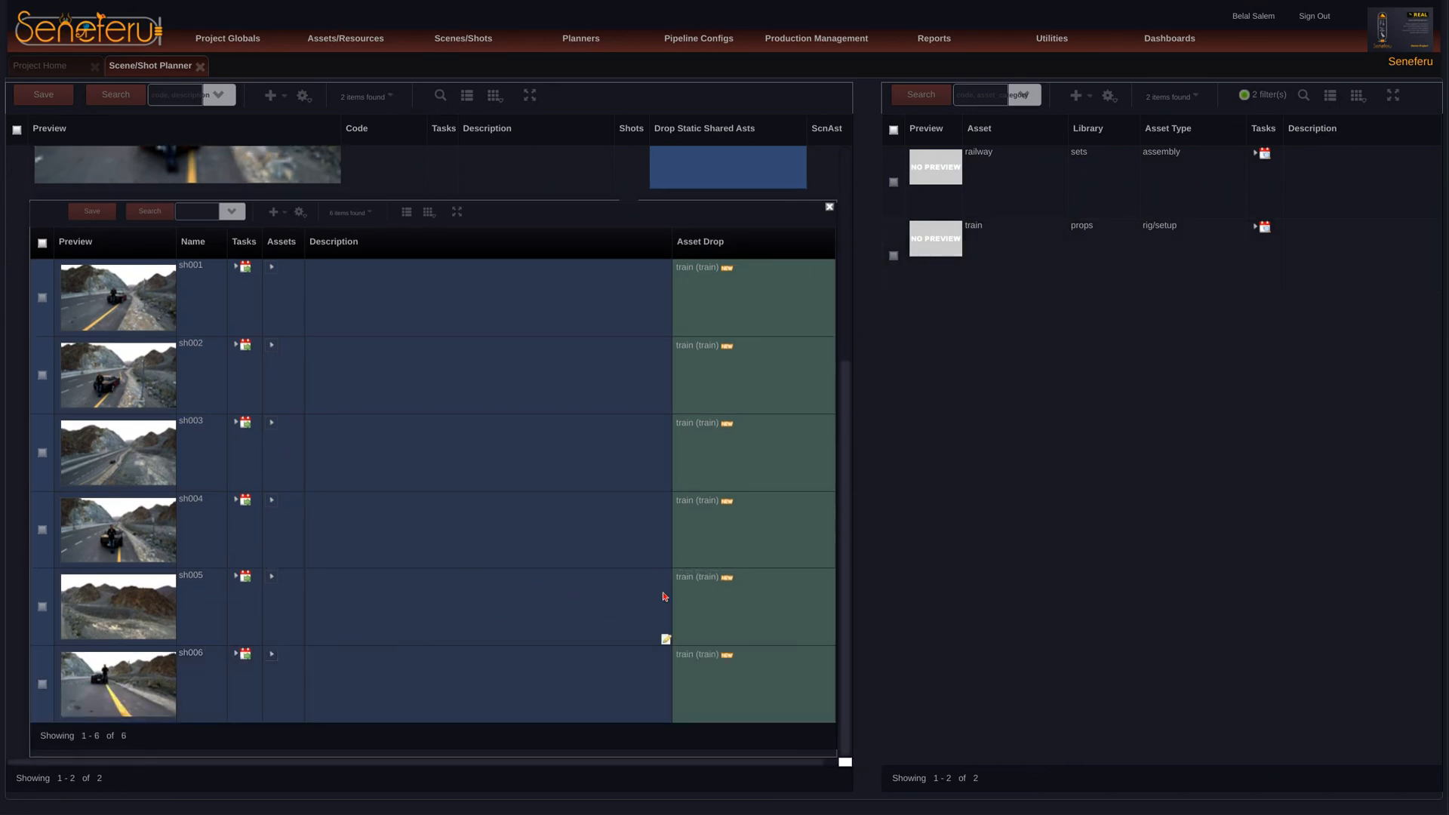
# Step: Remove the train asset from shot sh005 of scene scn02 and save the shot assignments
pyautogui.click(695, 580)
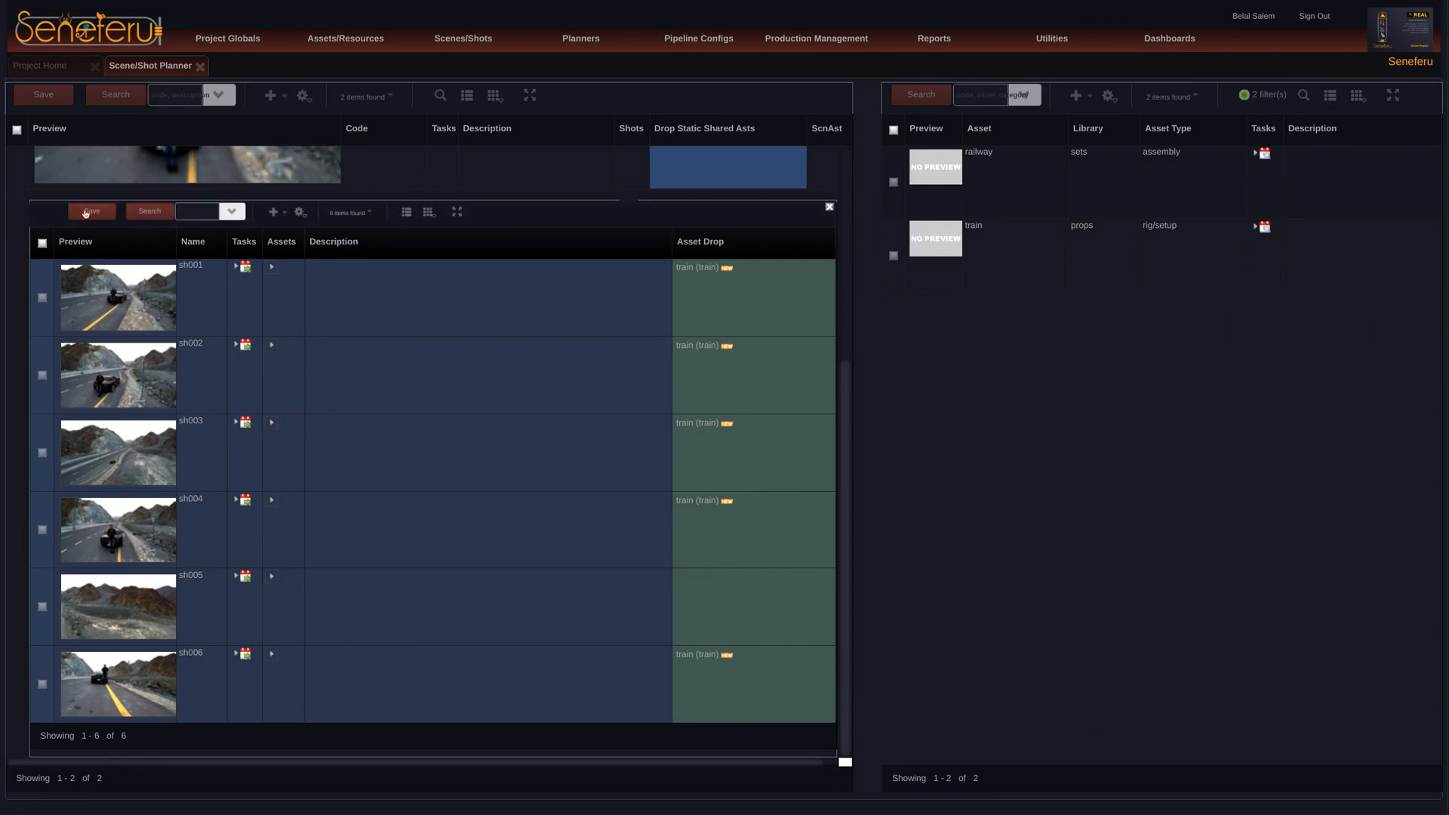
pyautogui.click(87, 212)
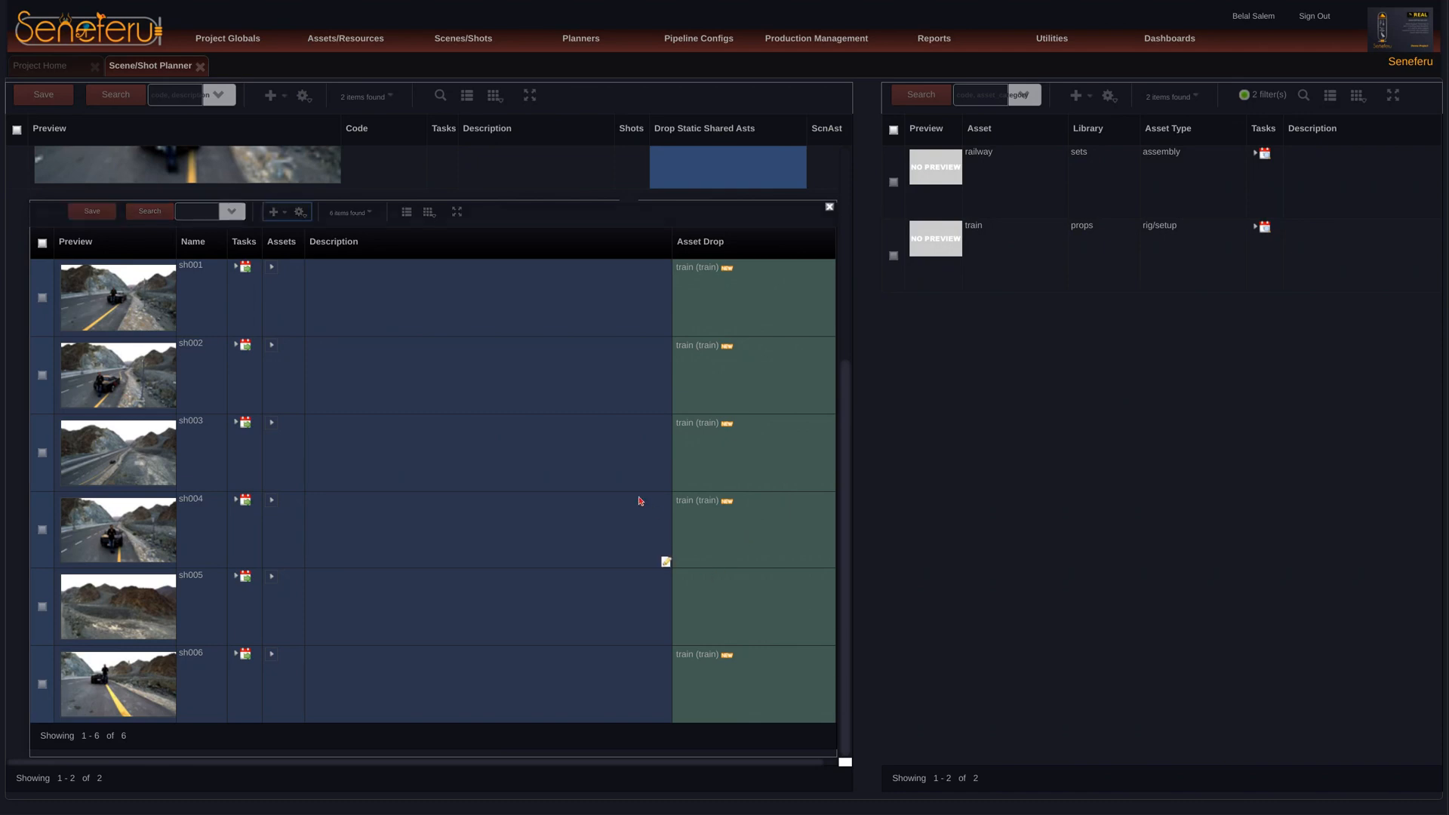
pyautogui.scroll(4, 638, 501)
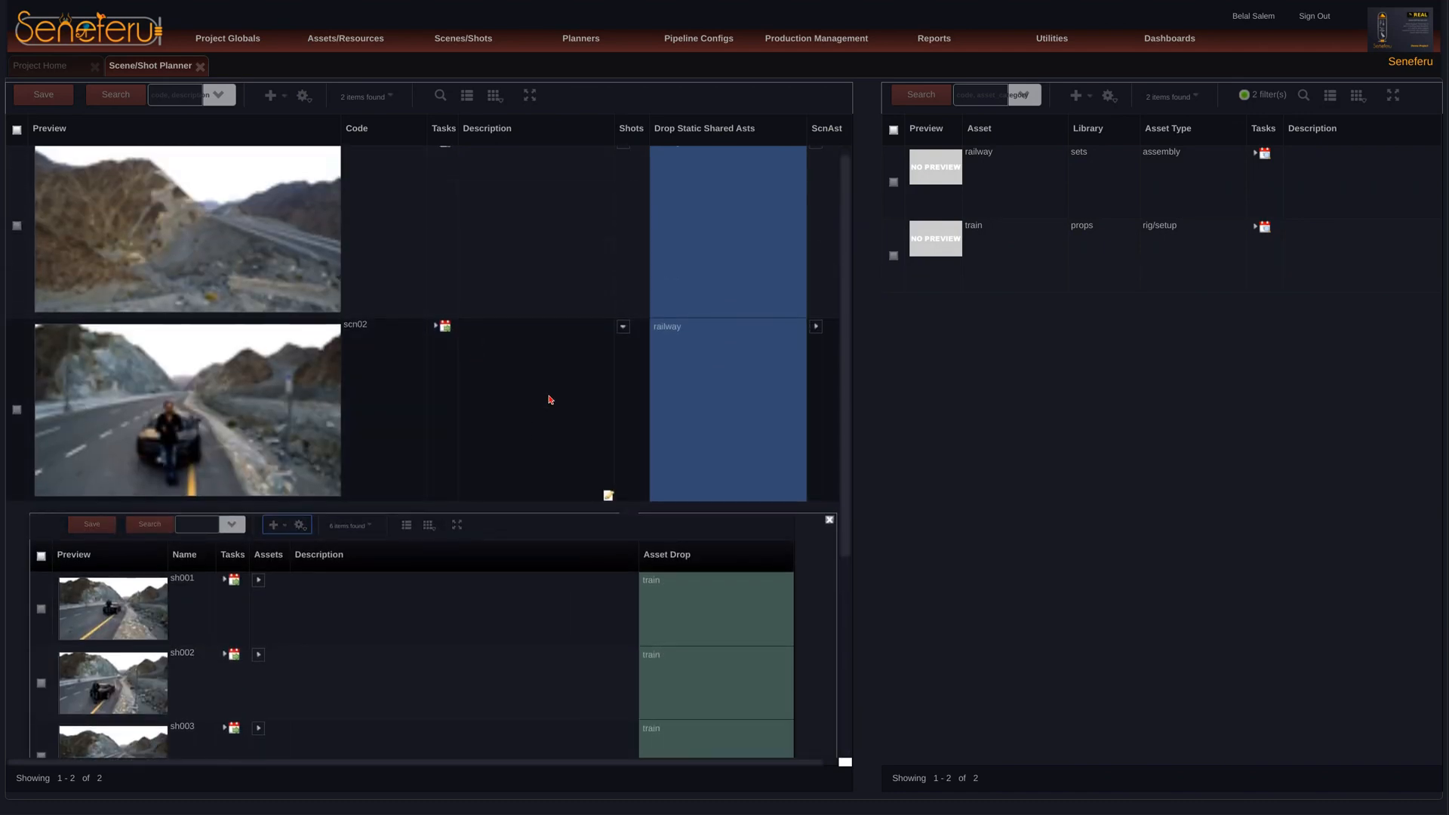
pyautogui.scroll(1, 552, 402)
pyautogui.click(622, 339)
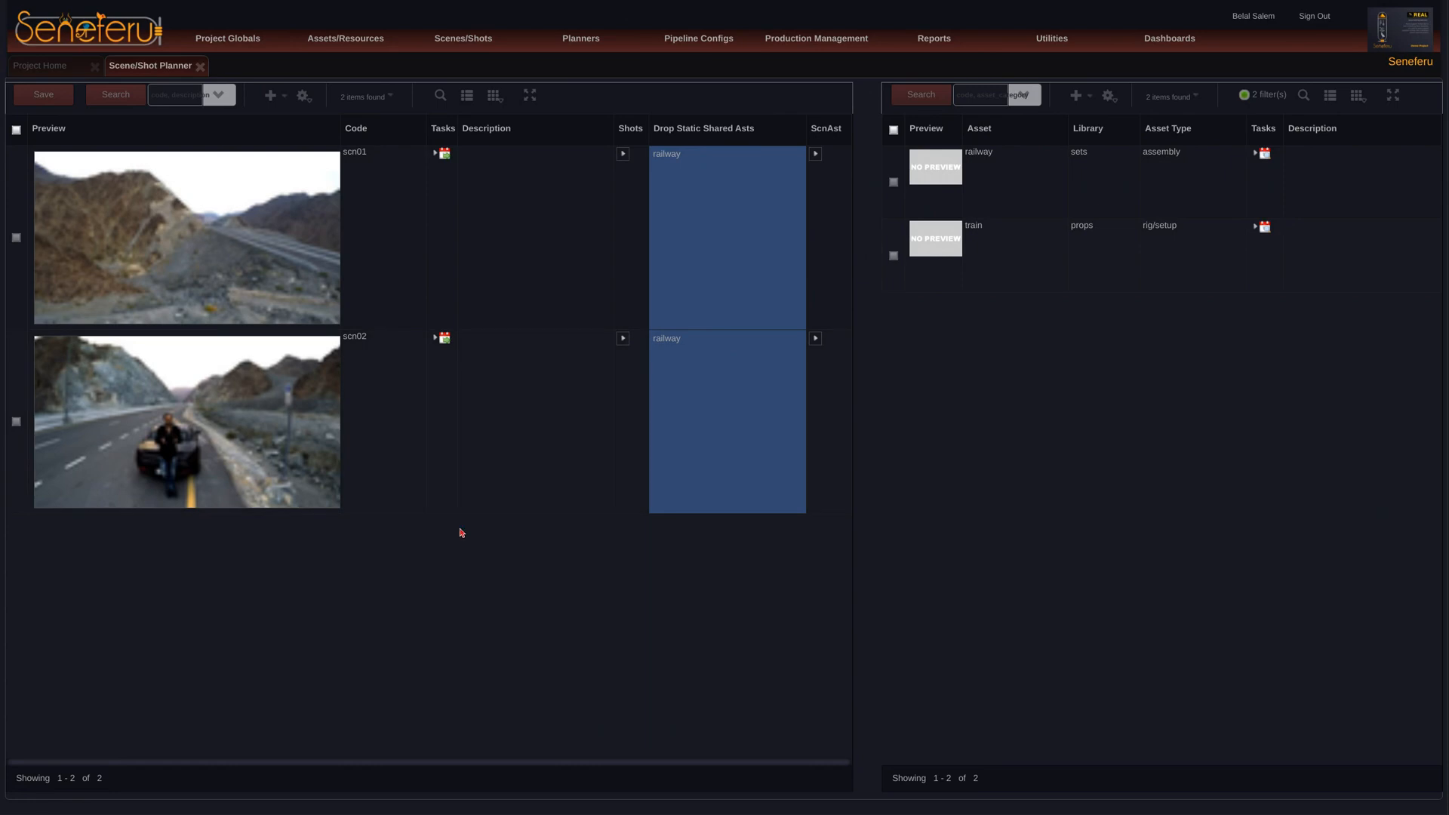
# Step: Review the shots of scene scn02 and their tasks in the scene's detail view, and close the Scene/Shot Planner
pyautogui.click(621, 338)
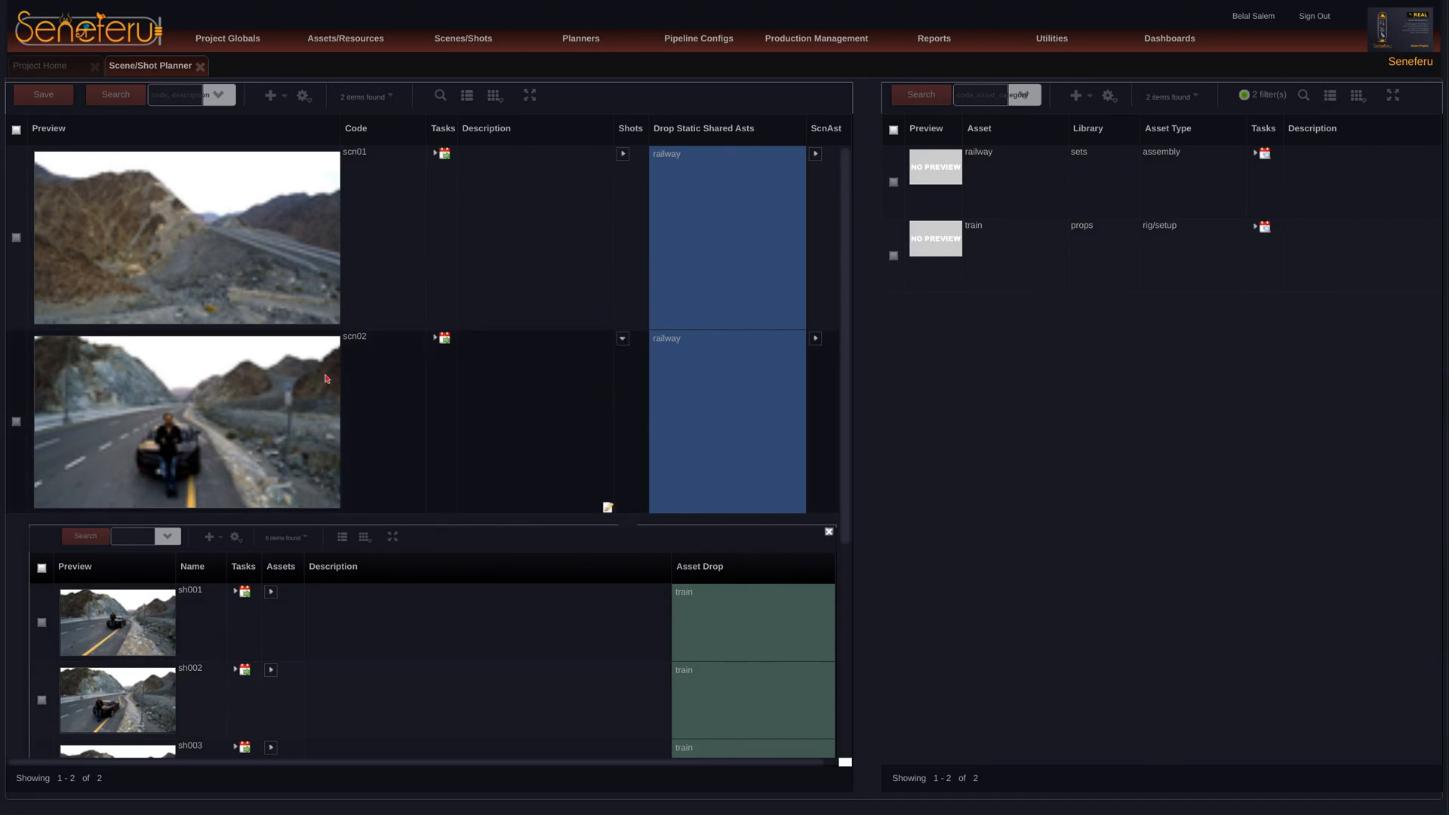
pyautogui.click(200, 397)
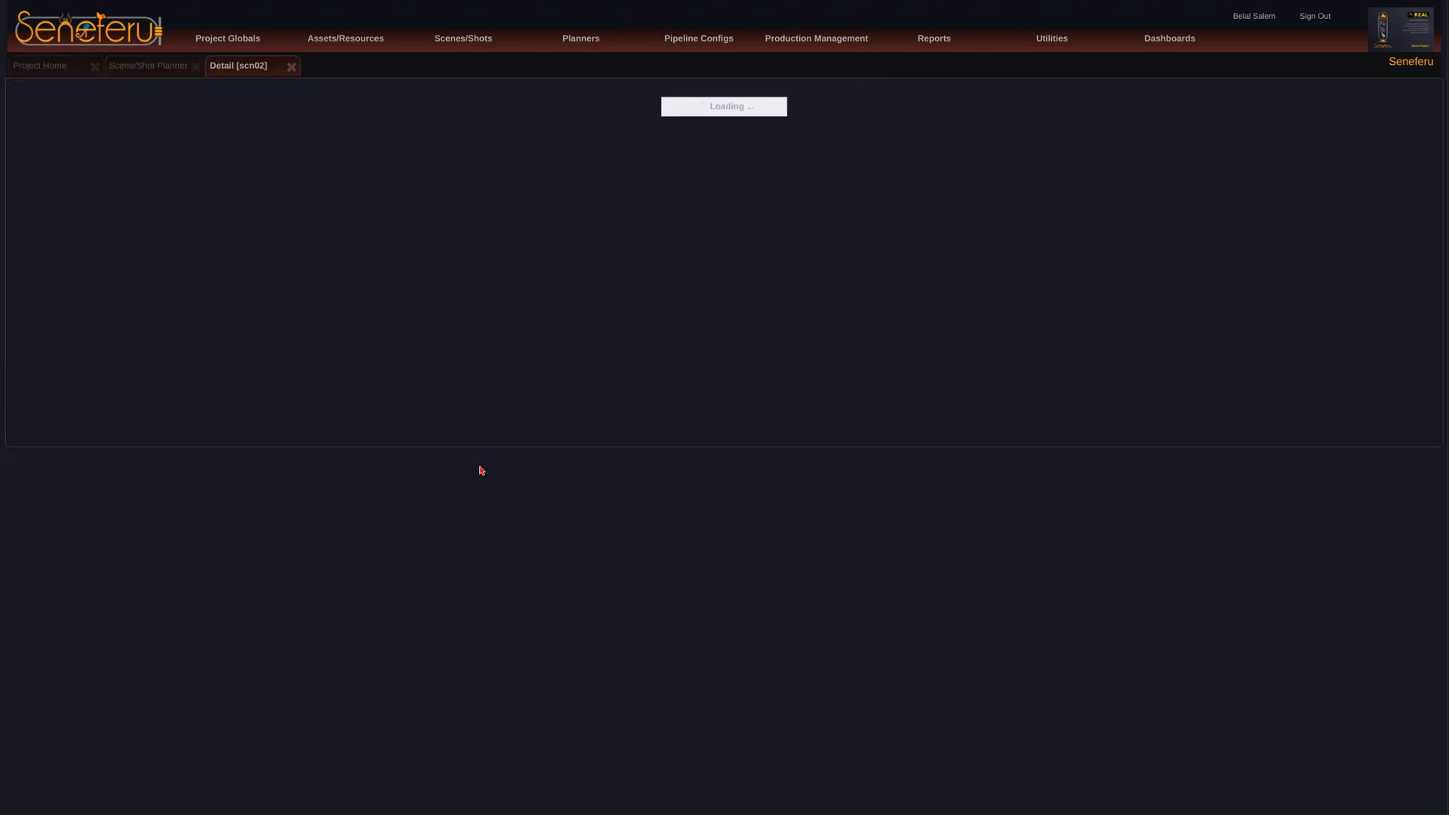
pyautogui.click(140, 257)
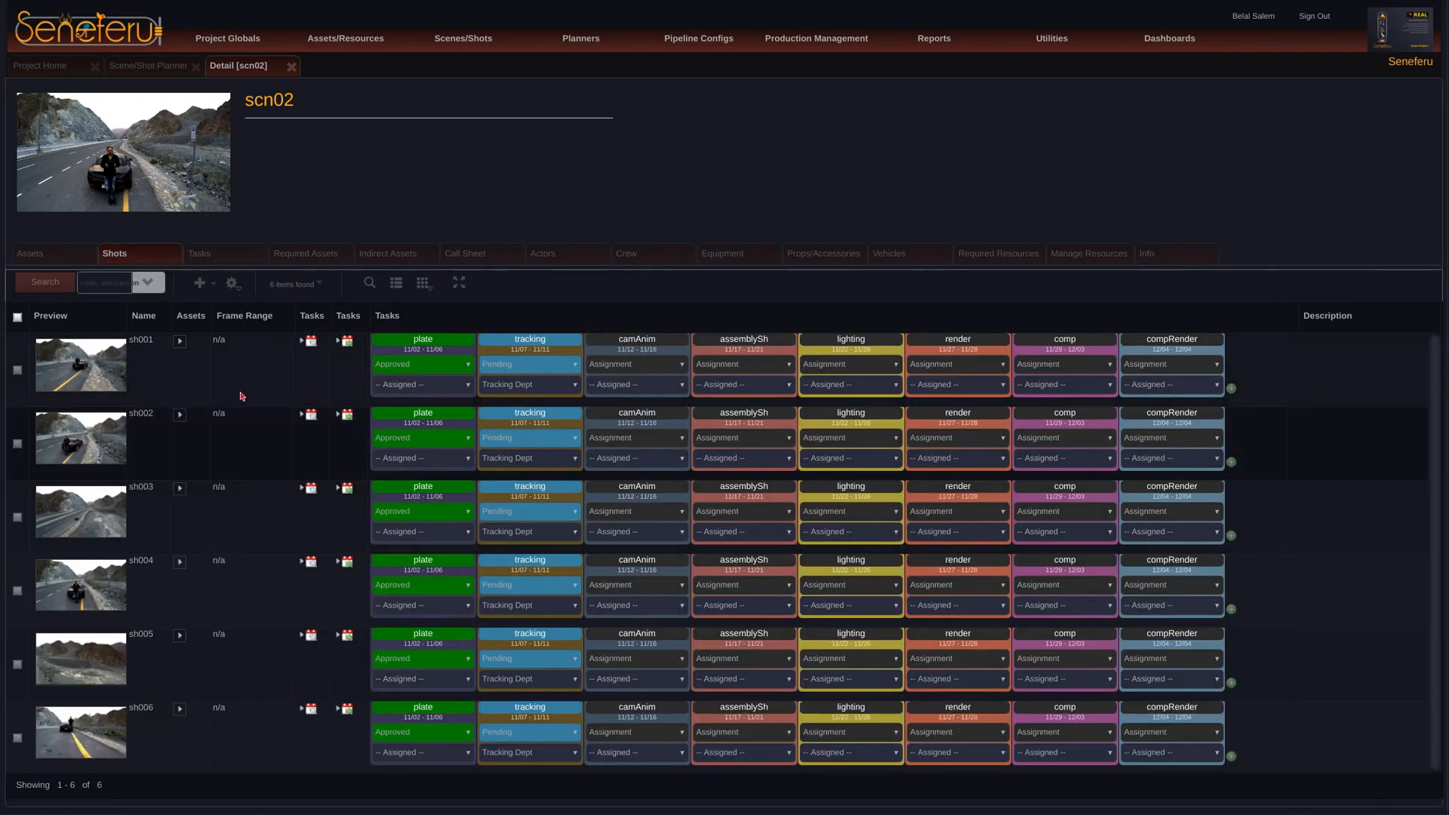
pyautogui.click(291, 67)
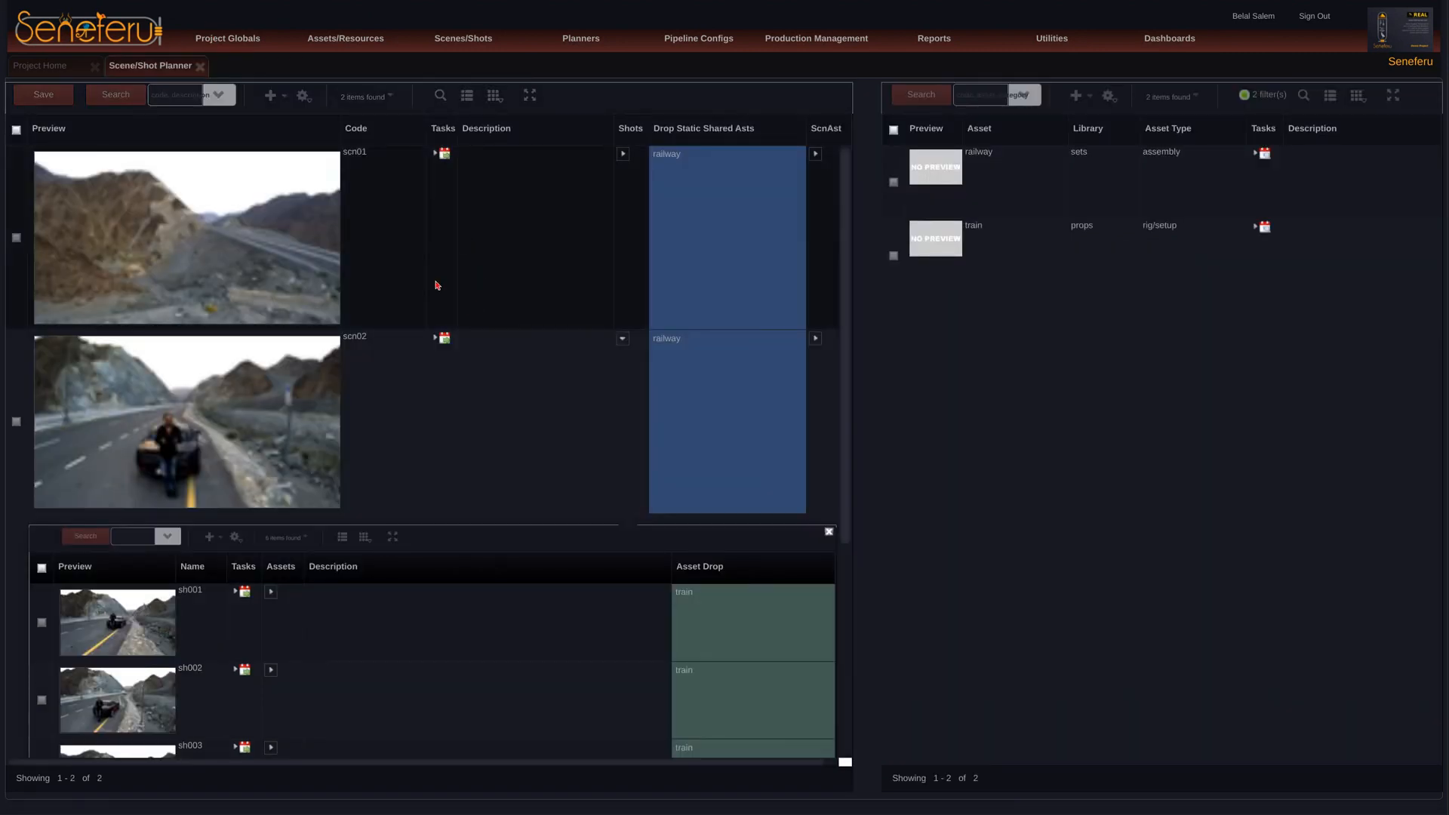
pyautogui.click(624, 339)
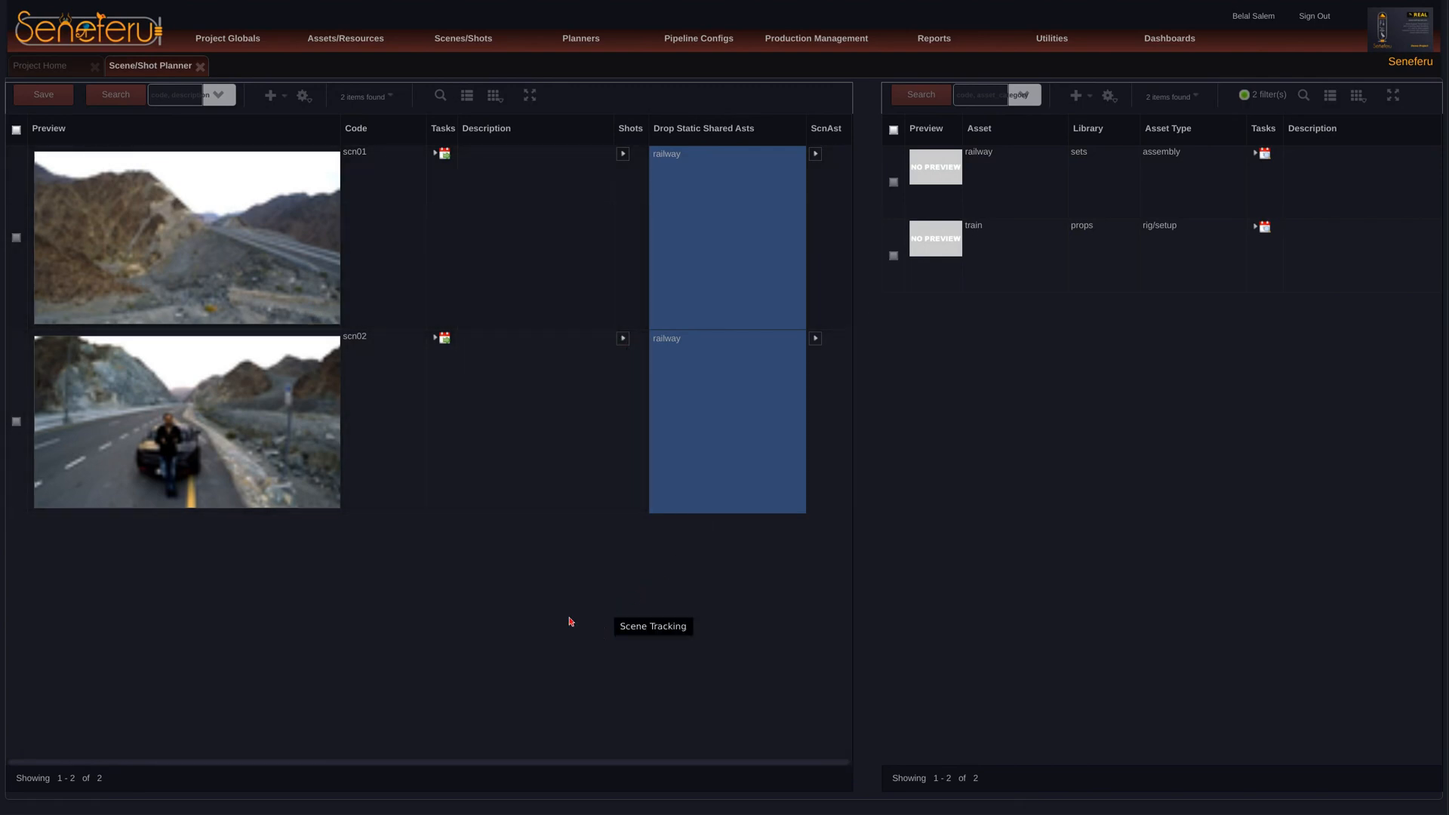
pyautogui.moveTo(199, 50)
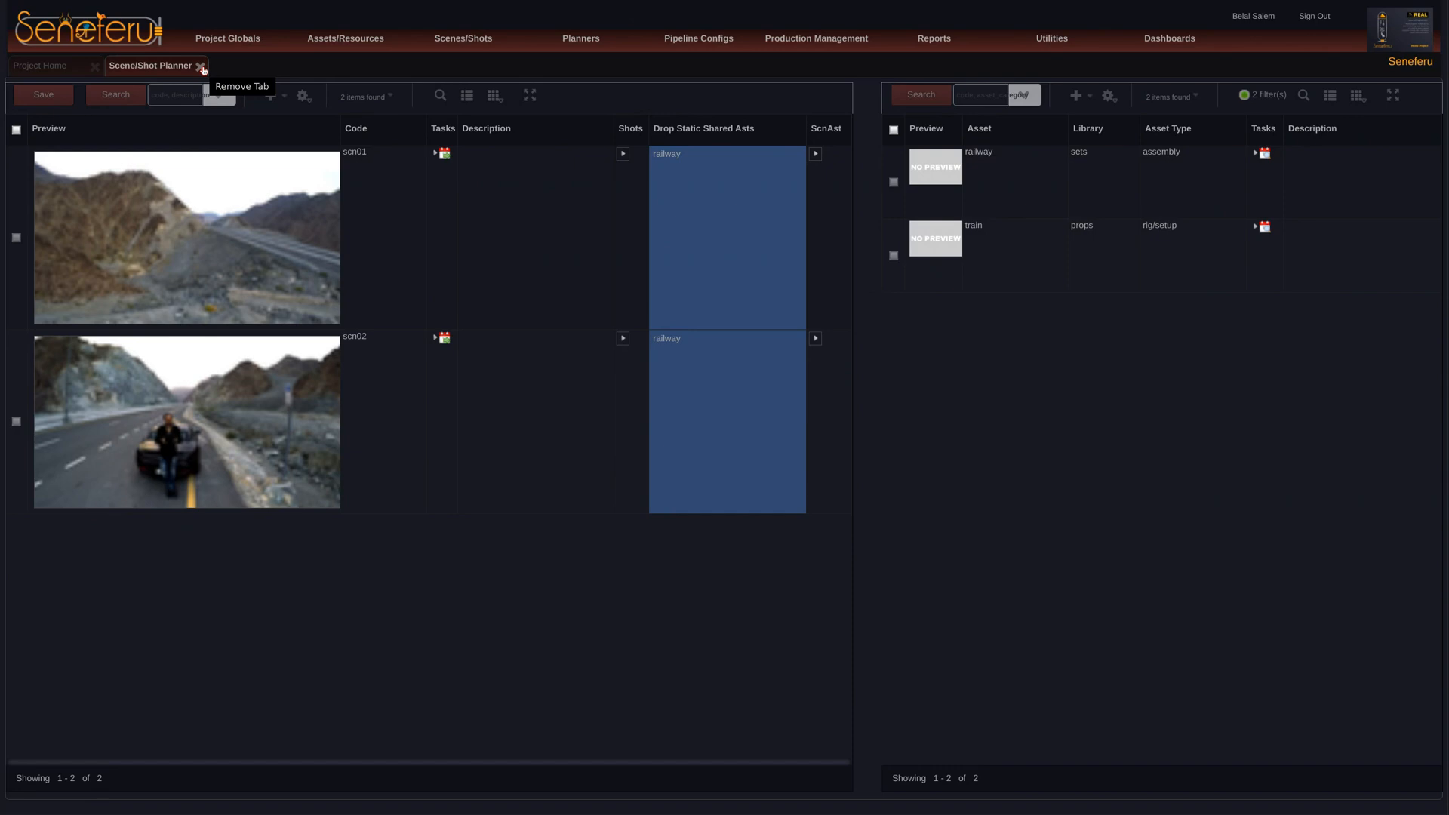
pyautogui.click(201, 67)
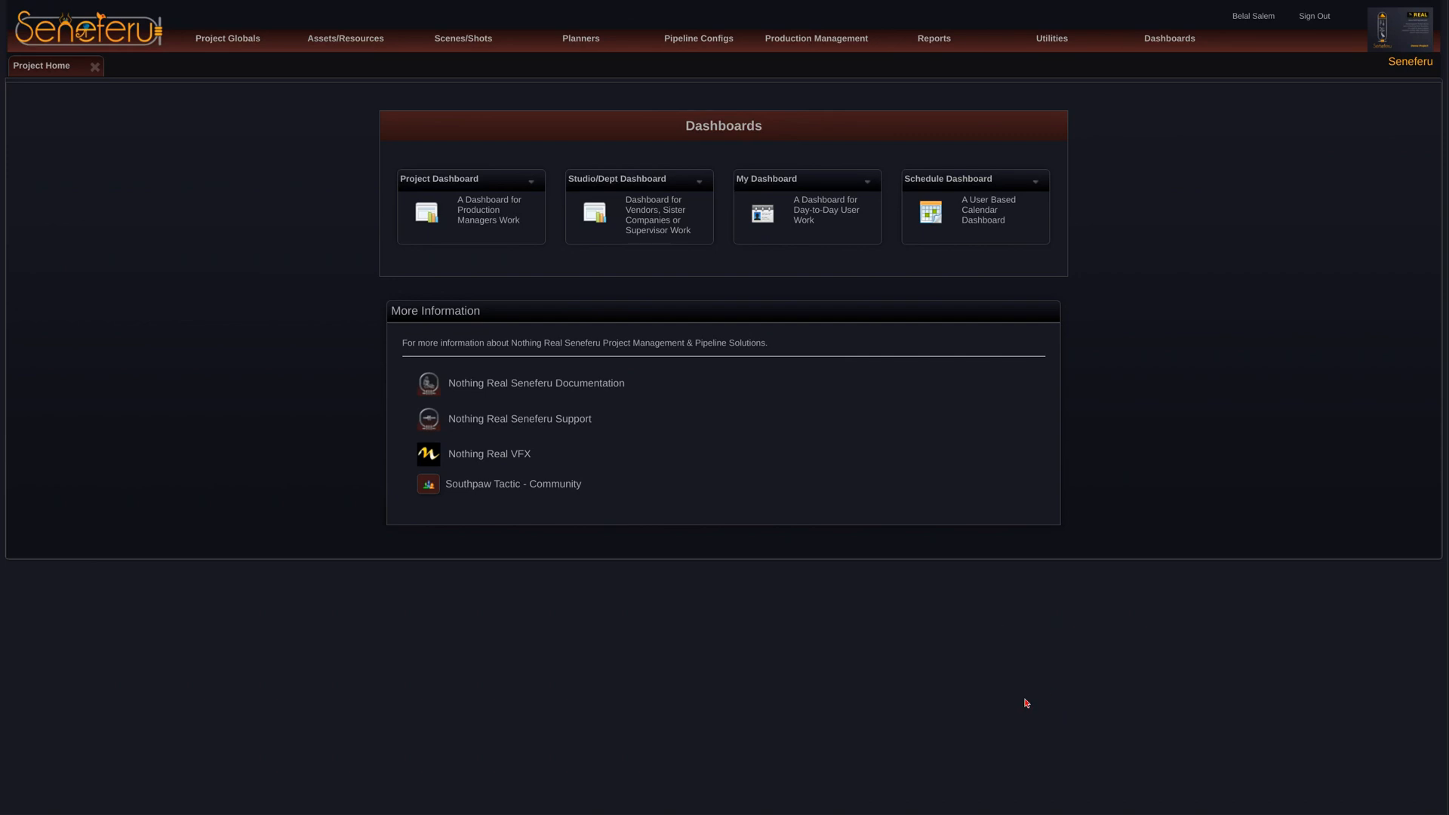
# Step: Open the project's Assets list and examine the member assets in the railway asset's detail view
pyautogui.click(351, 41)
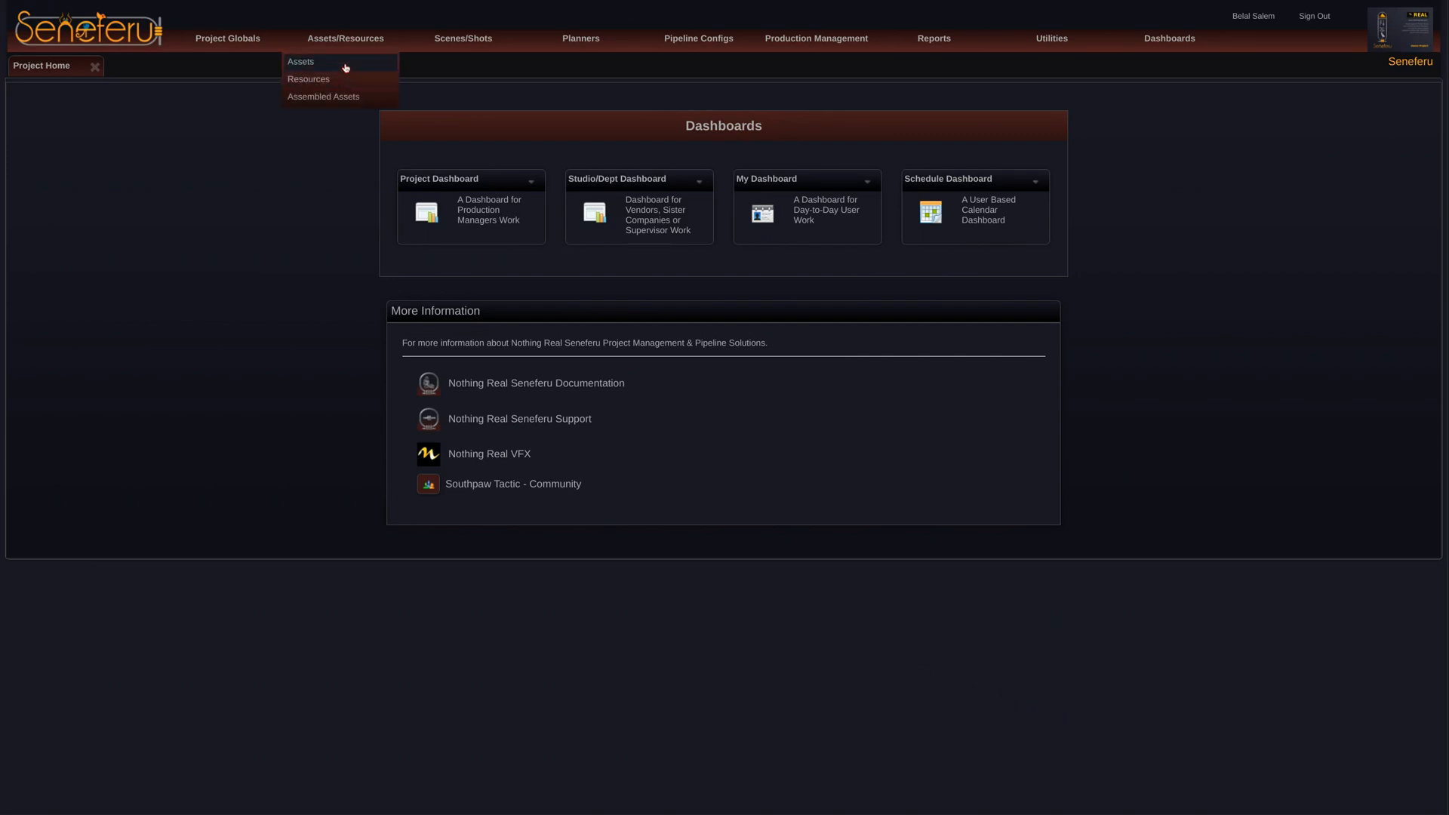
pyautogui.click(348, 63)
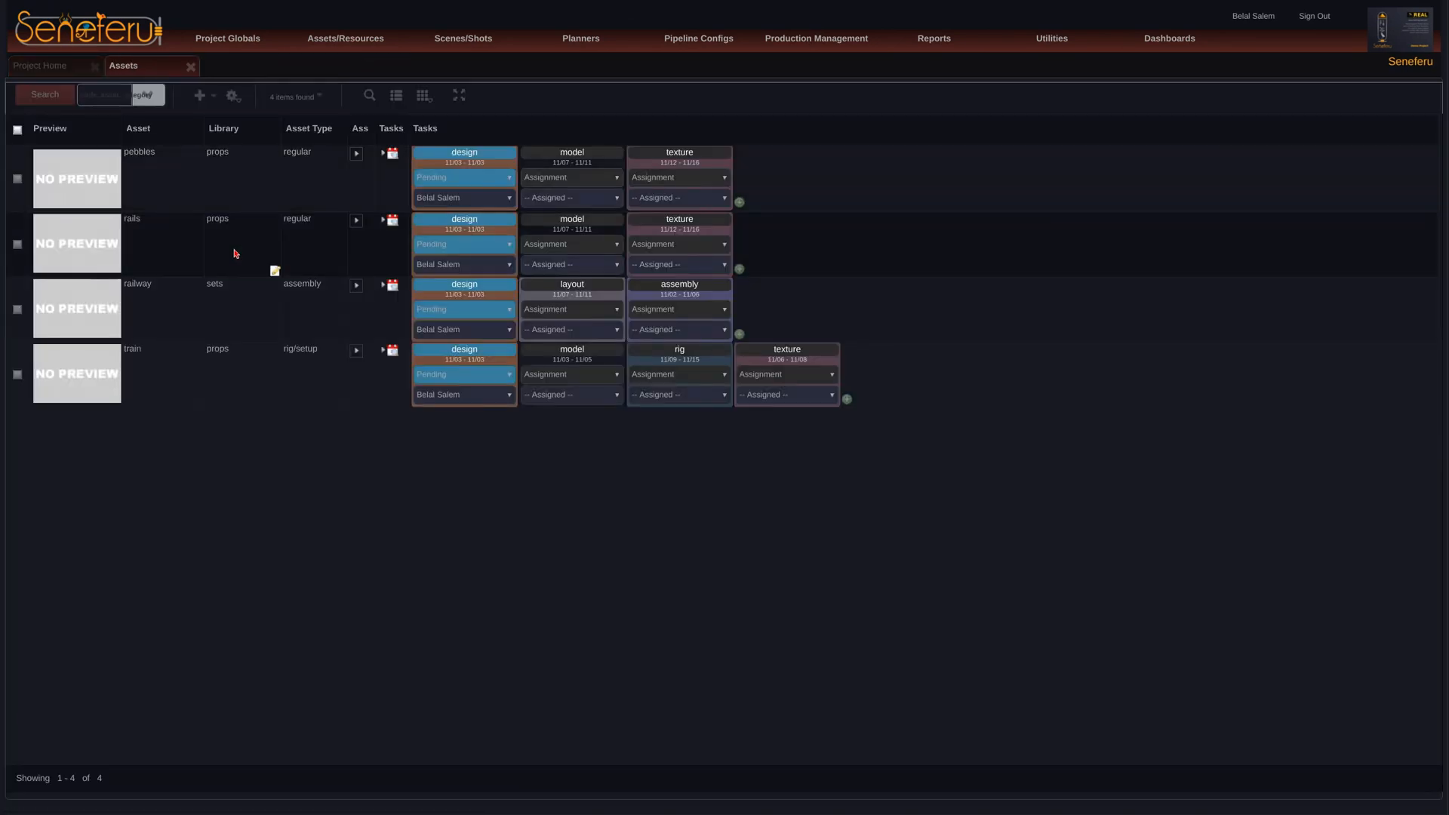
pyautogui.click(98, 314)
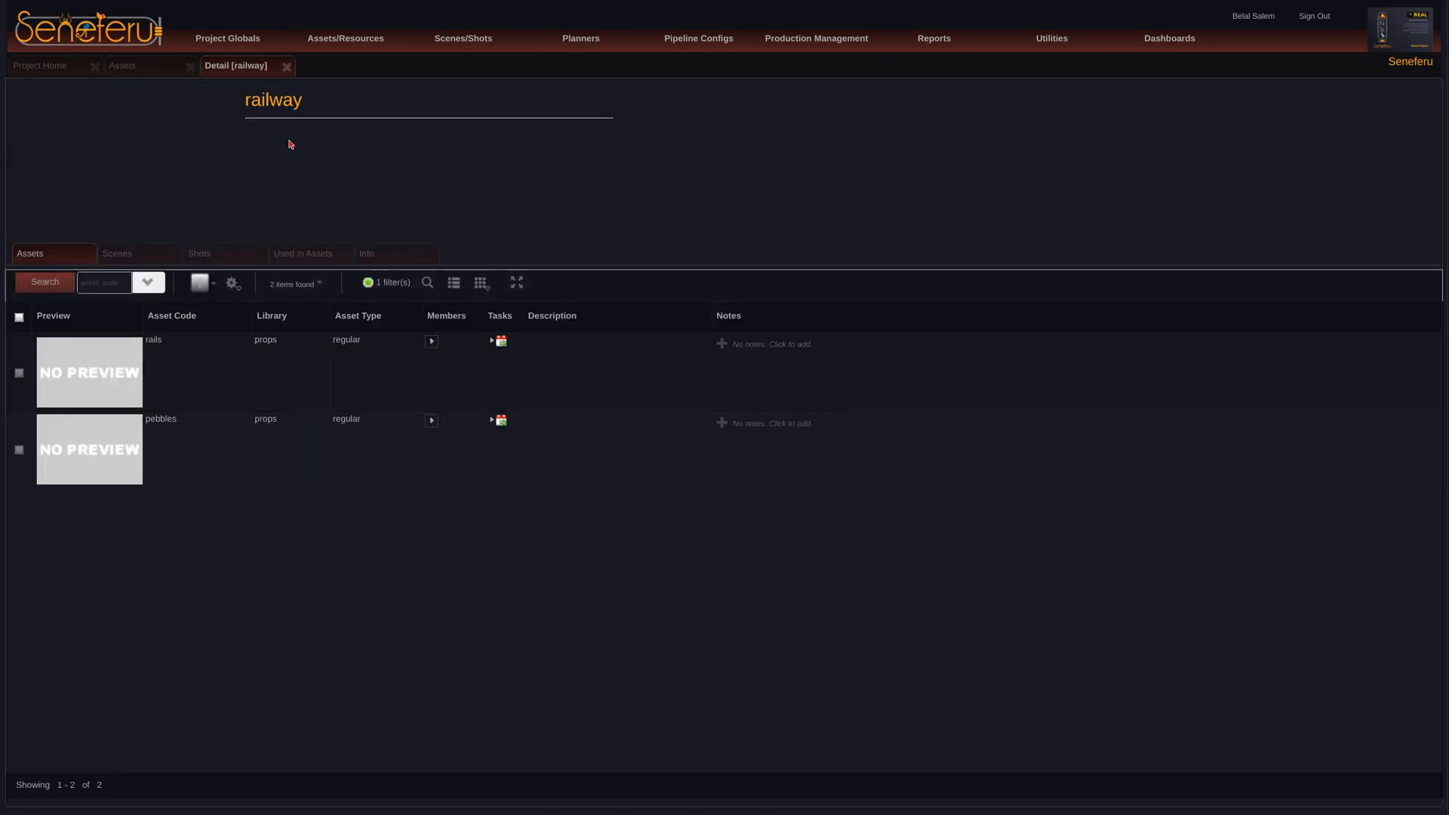
pyautogui.click(286, 67)
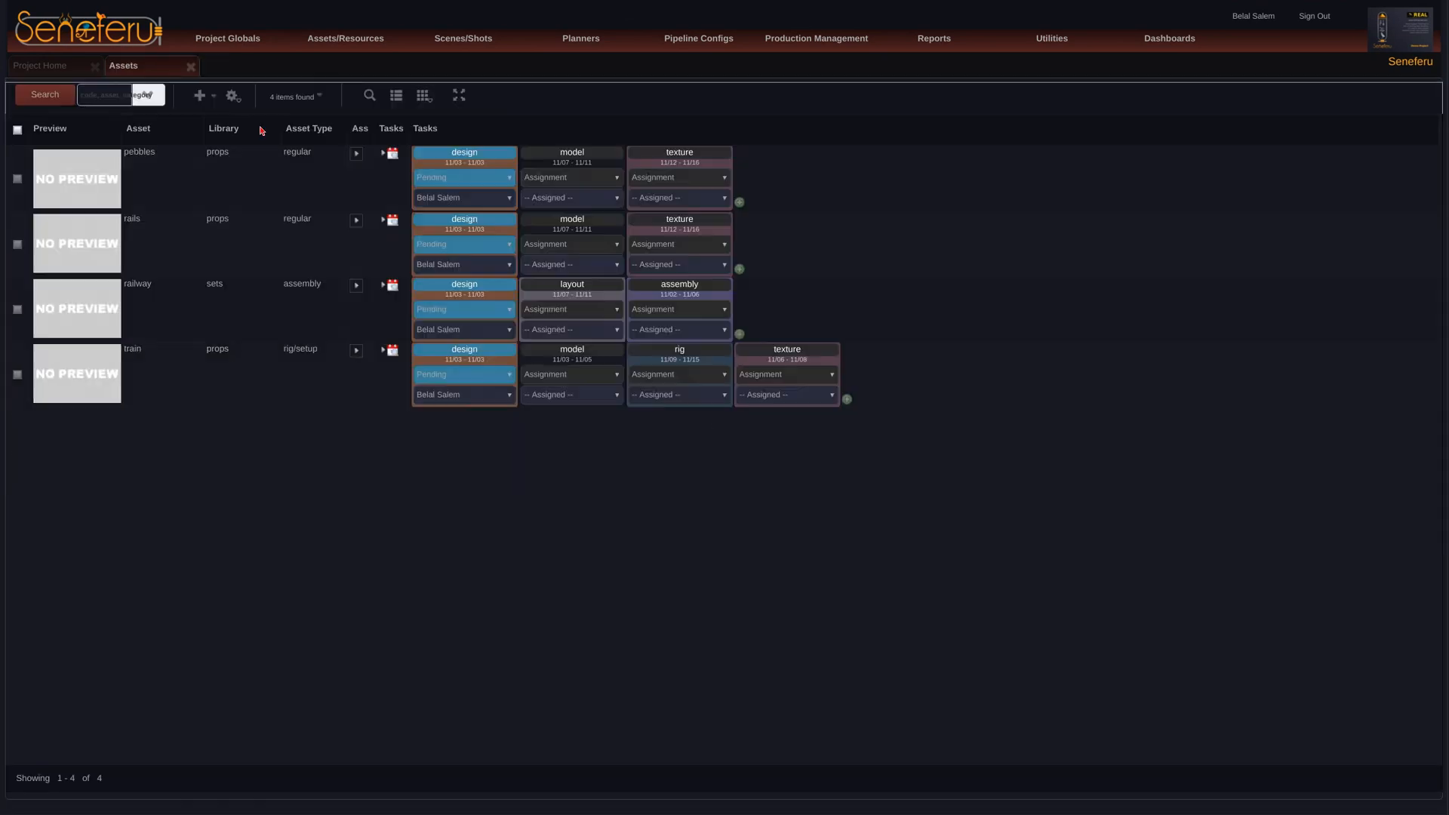
# Step: Add a 3D asset named mountainsView with the category environments and the type assembly
pyautogui.click(199, 95)
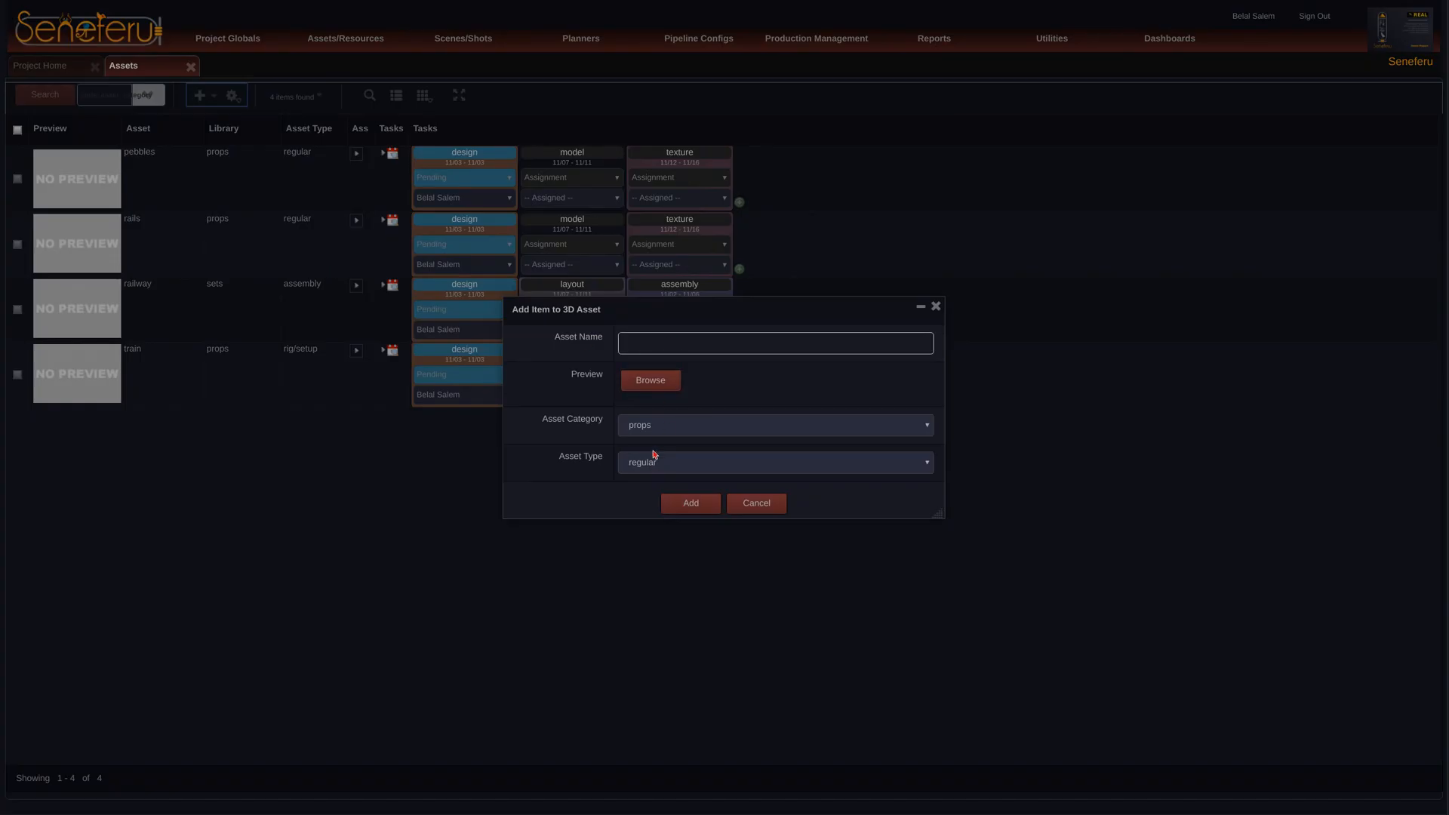
pyautogui.click(662, 431)
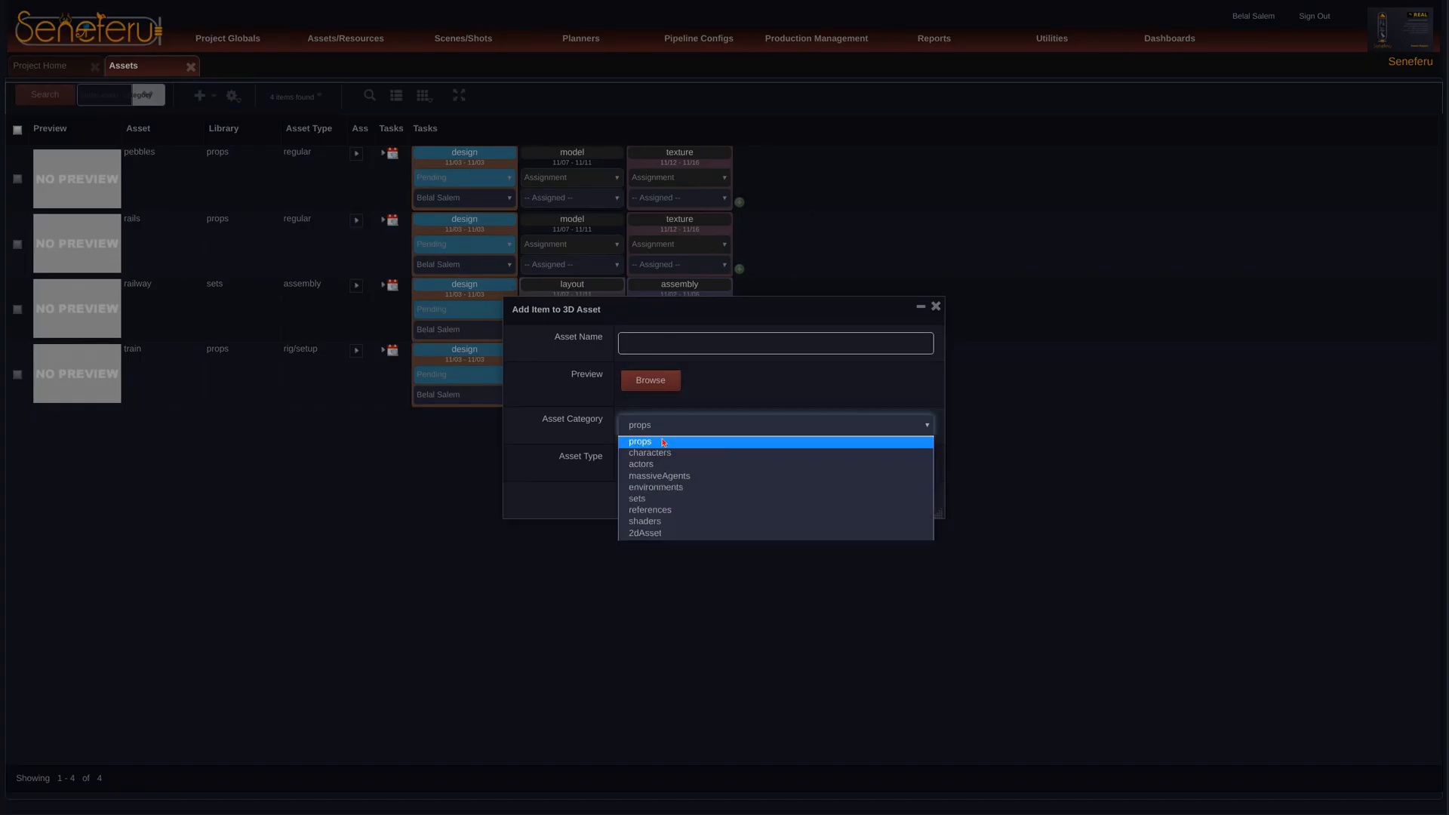
pyautogui.click(655, 486)
pyautogui.click(664, 464)
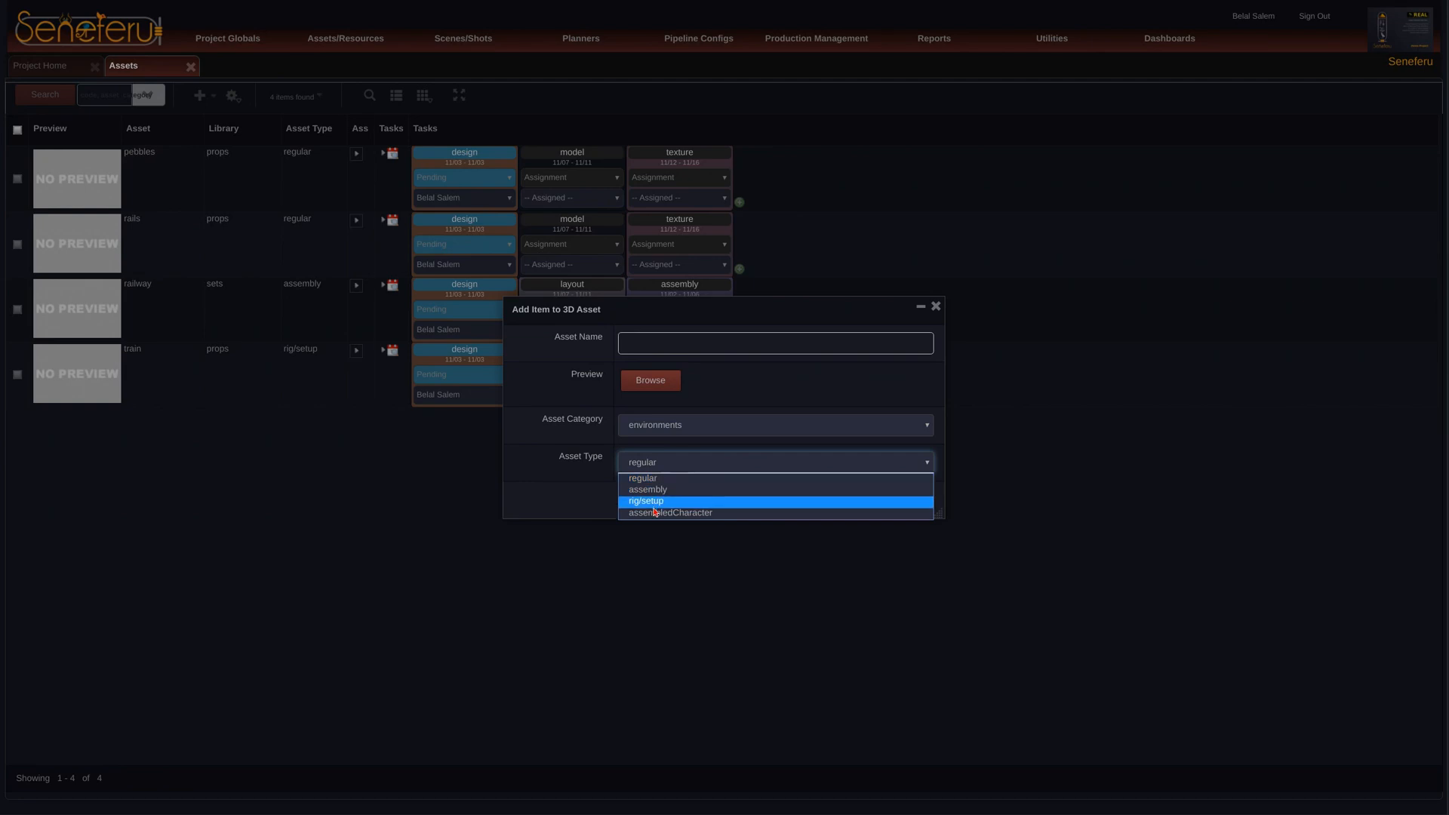
pyautogui.click(662, 490)
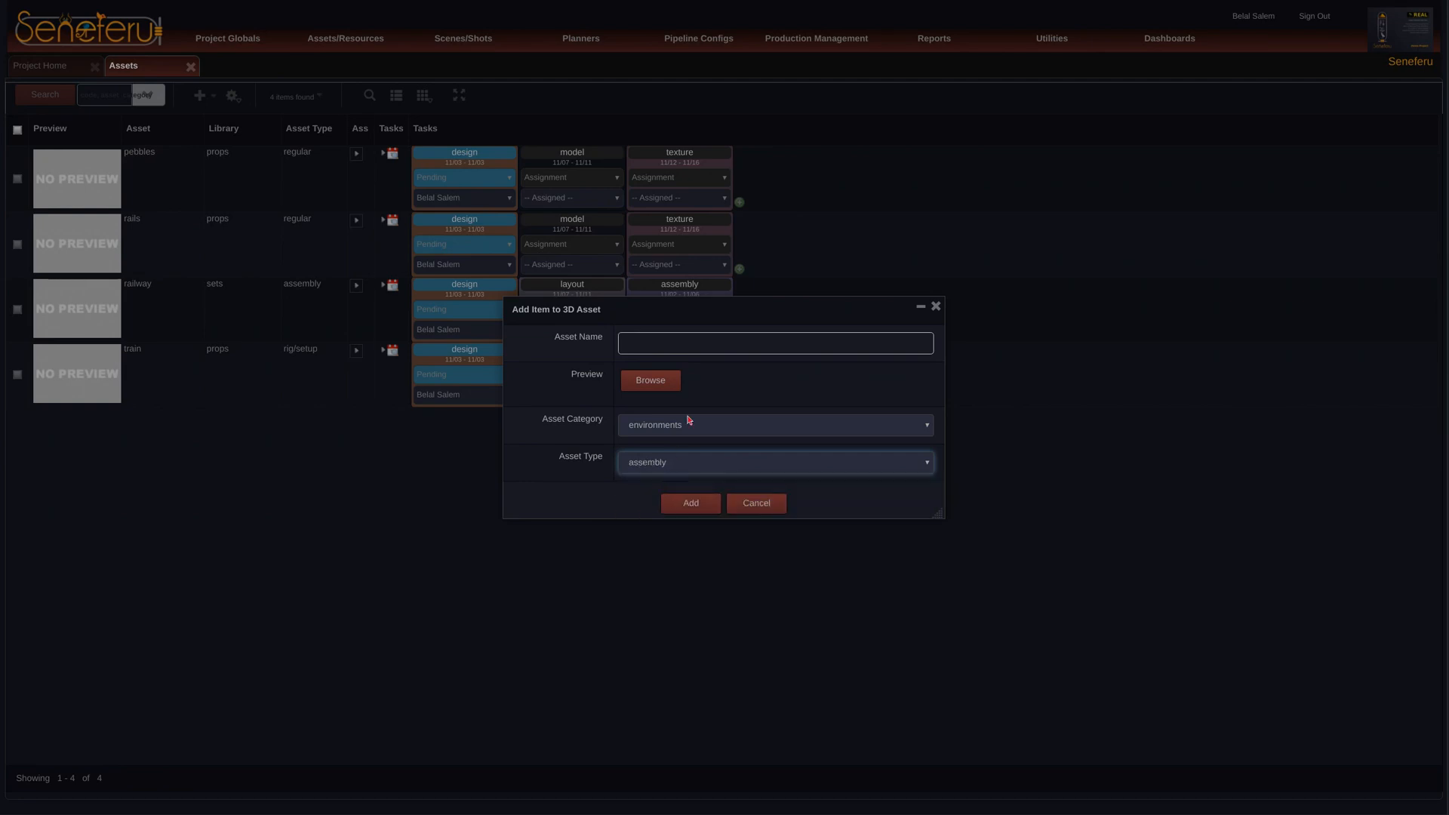
pyautogui.click(693, 345)
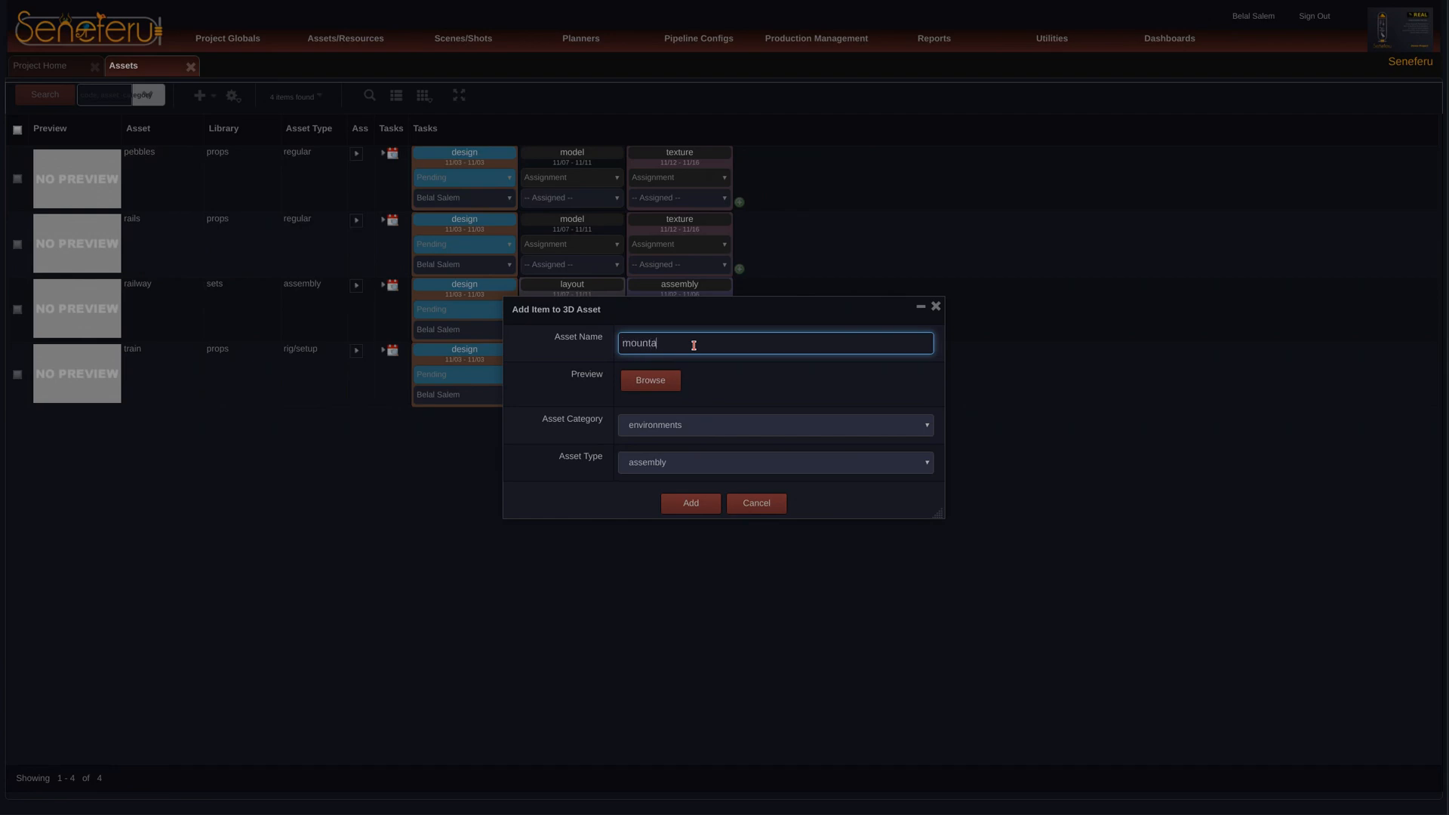
pyautogui.write('mountainsView')
pyautogui.click(691, 505)
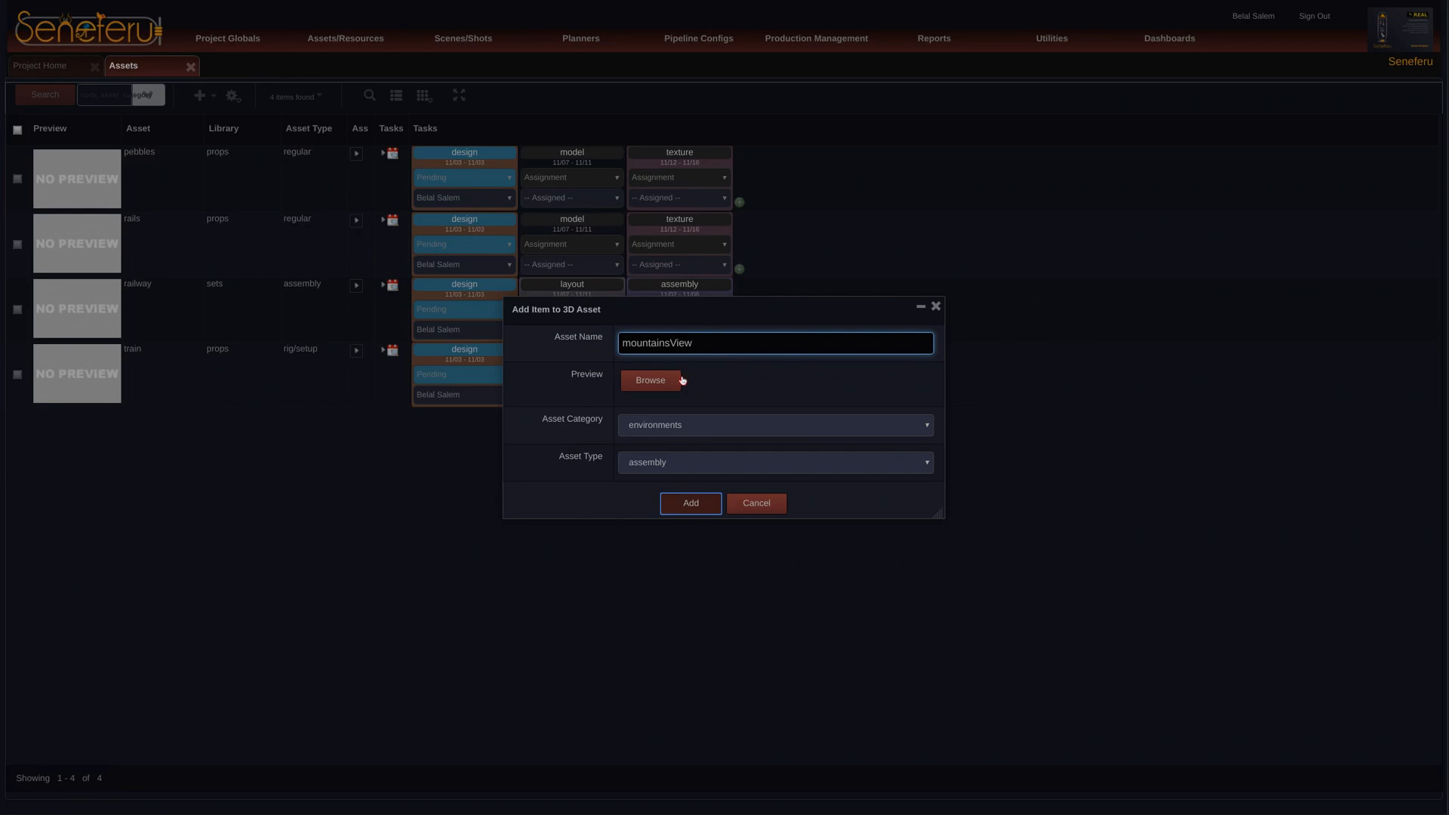
pyautogui.press('Return')
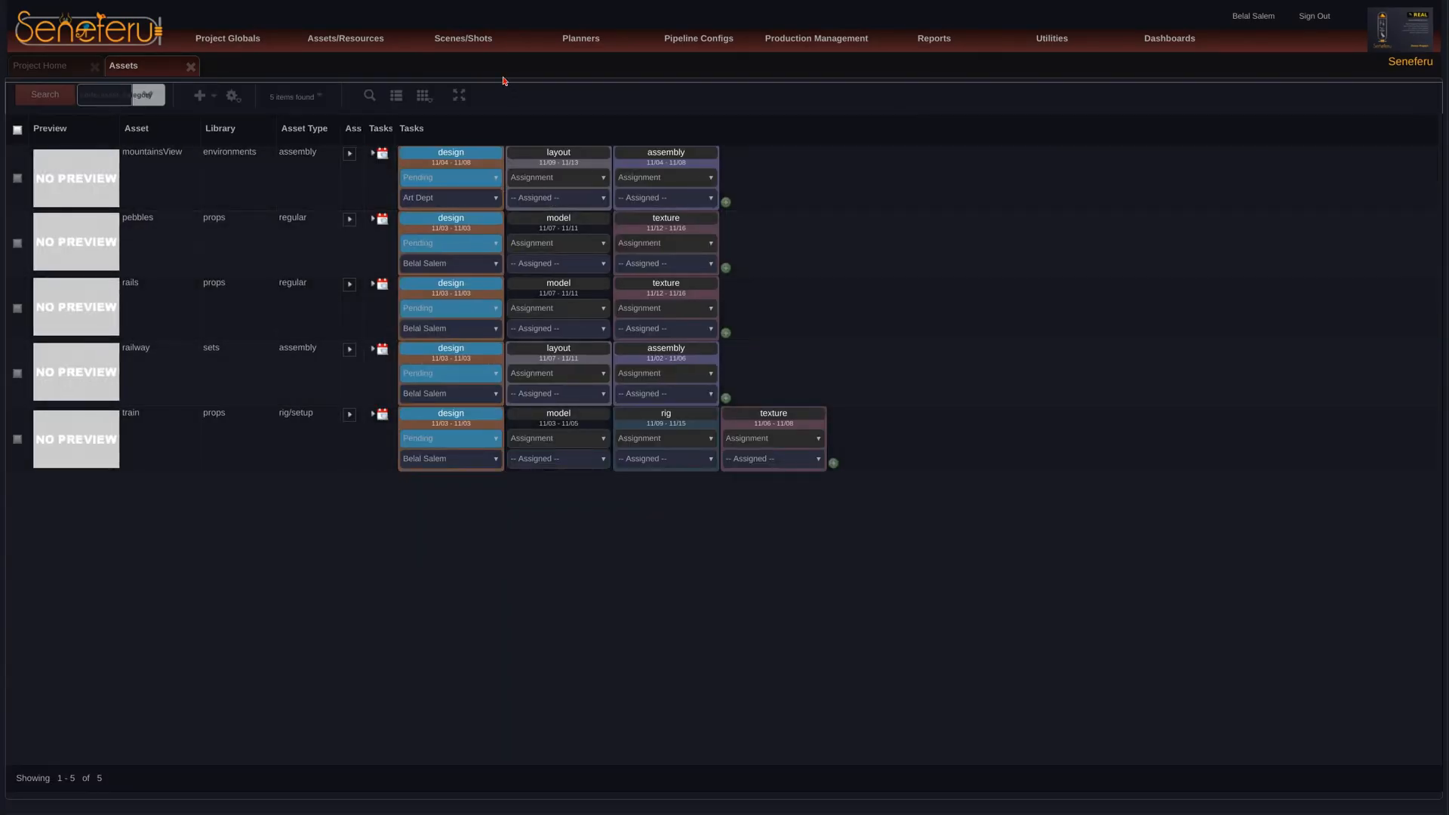
# Step: Add the railway asset as a member of mountainsView in the Asset Assembler and save the assembly
pyautogui.moveTo(480, 47)
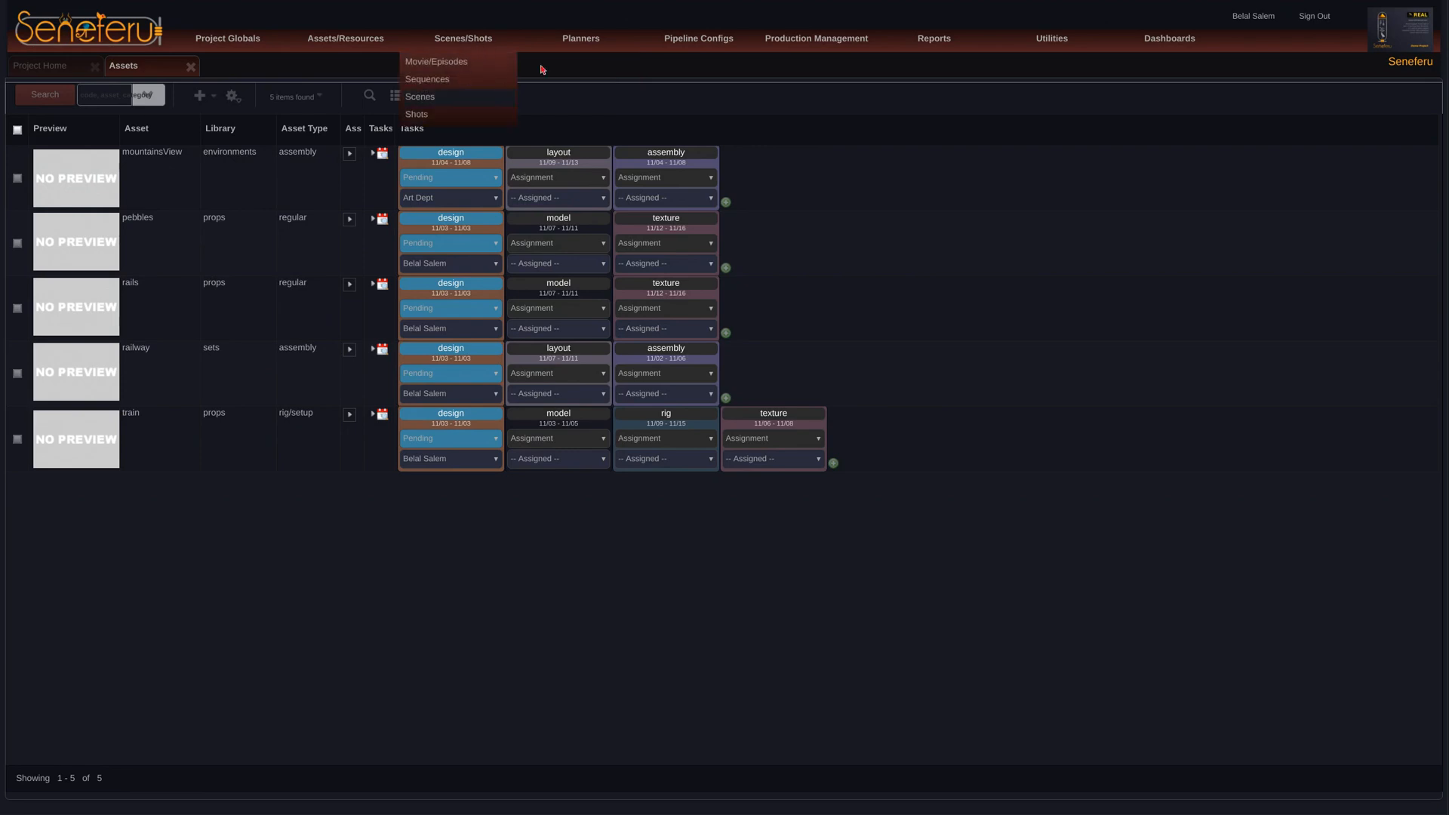
pyautogui.moveTo(368, 56)
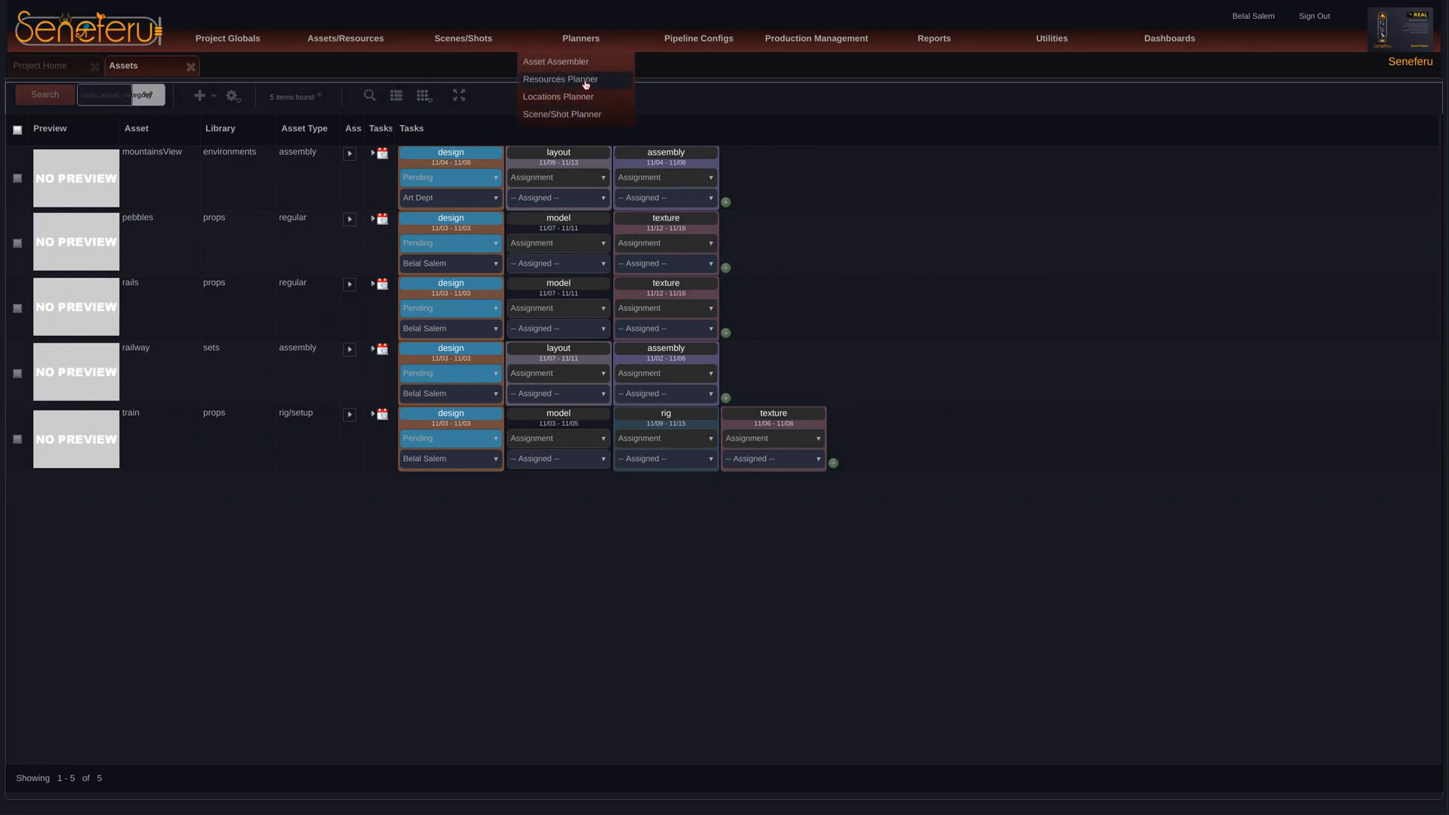
pyautogui.click(589, 62)
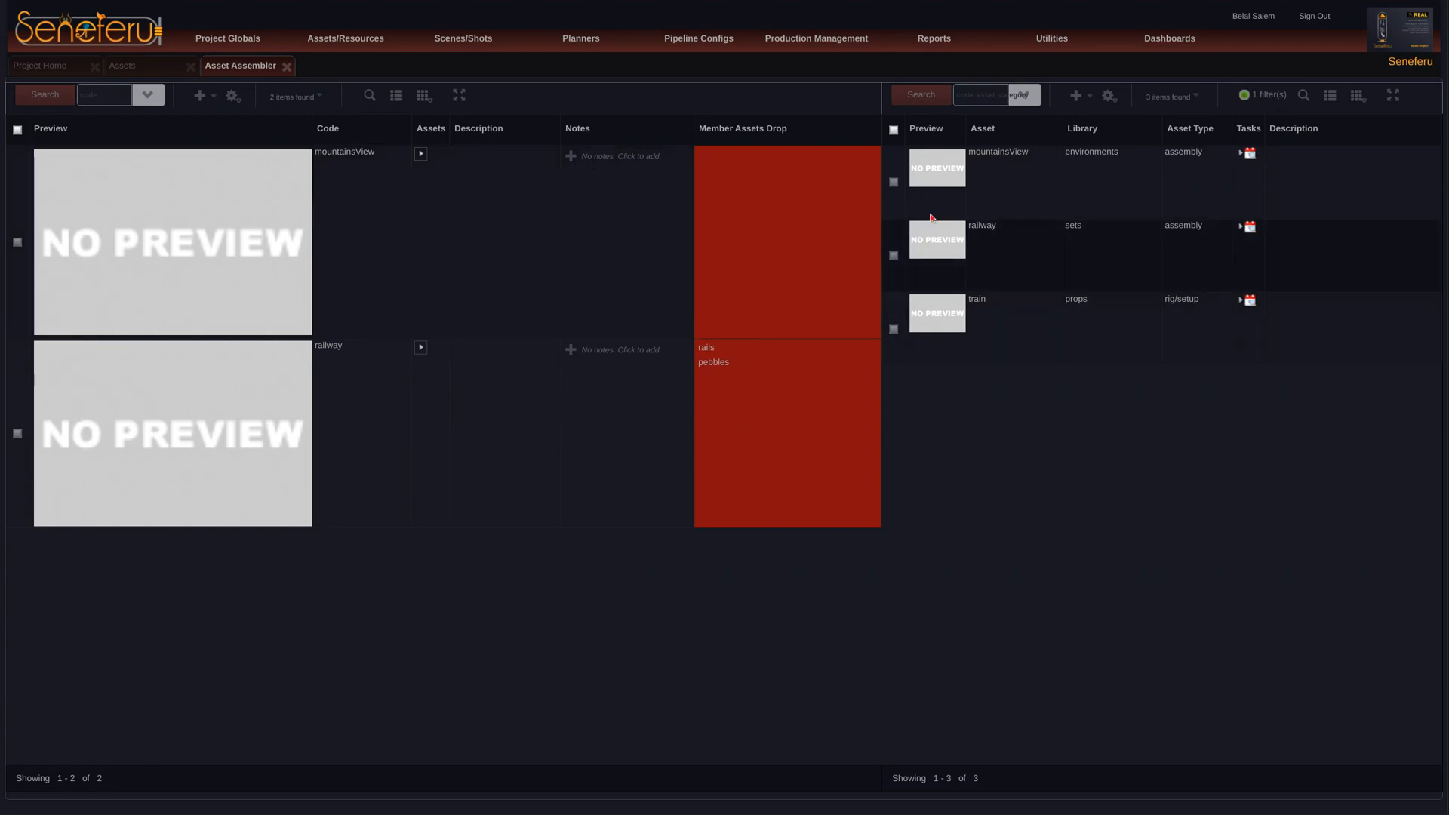
pyautogui.moveTo(937, 240); pyautogui.dragTo(804, 288)
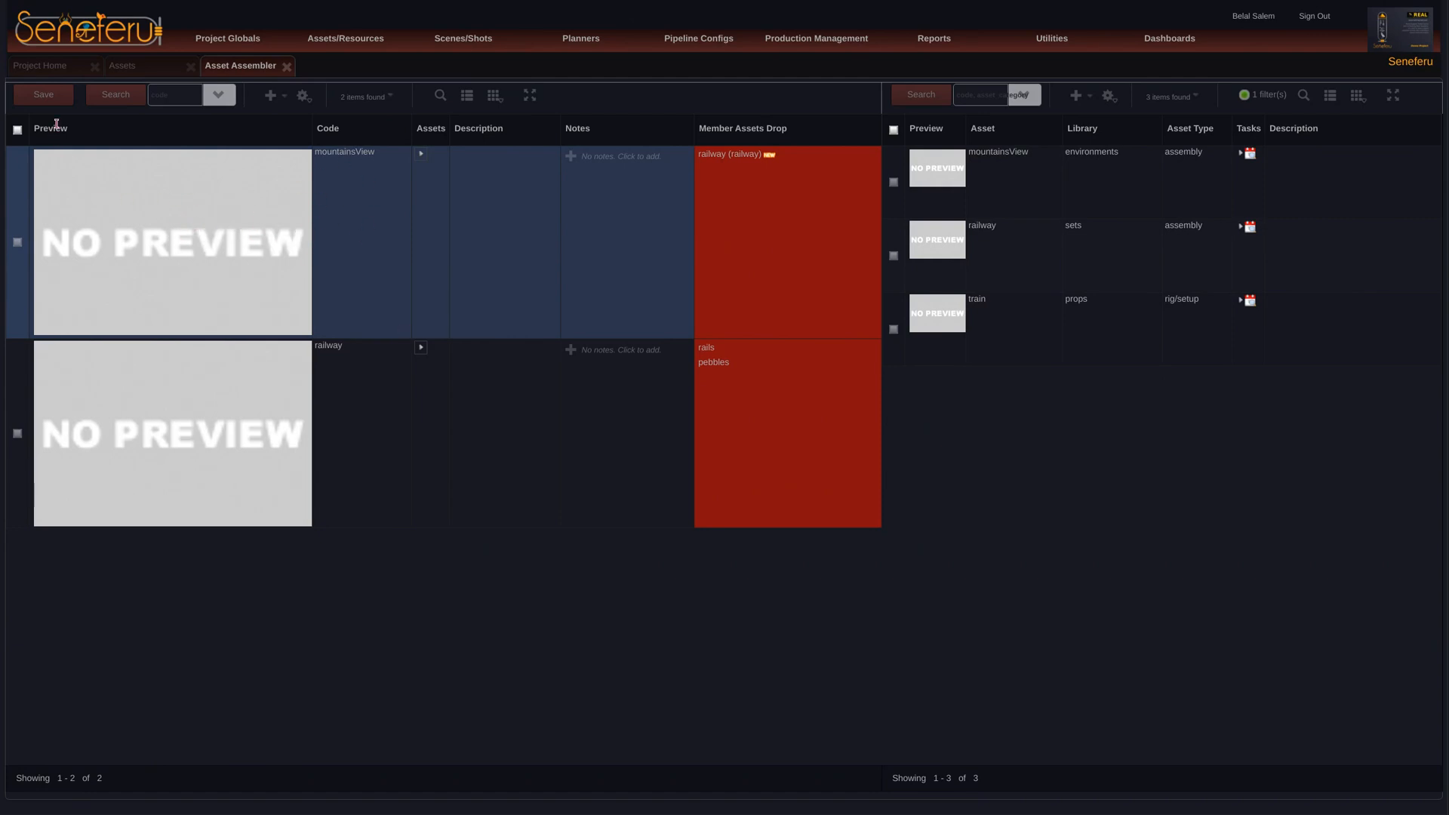
pyautogui.click(54, 96)
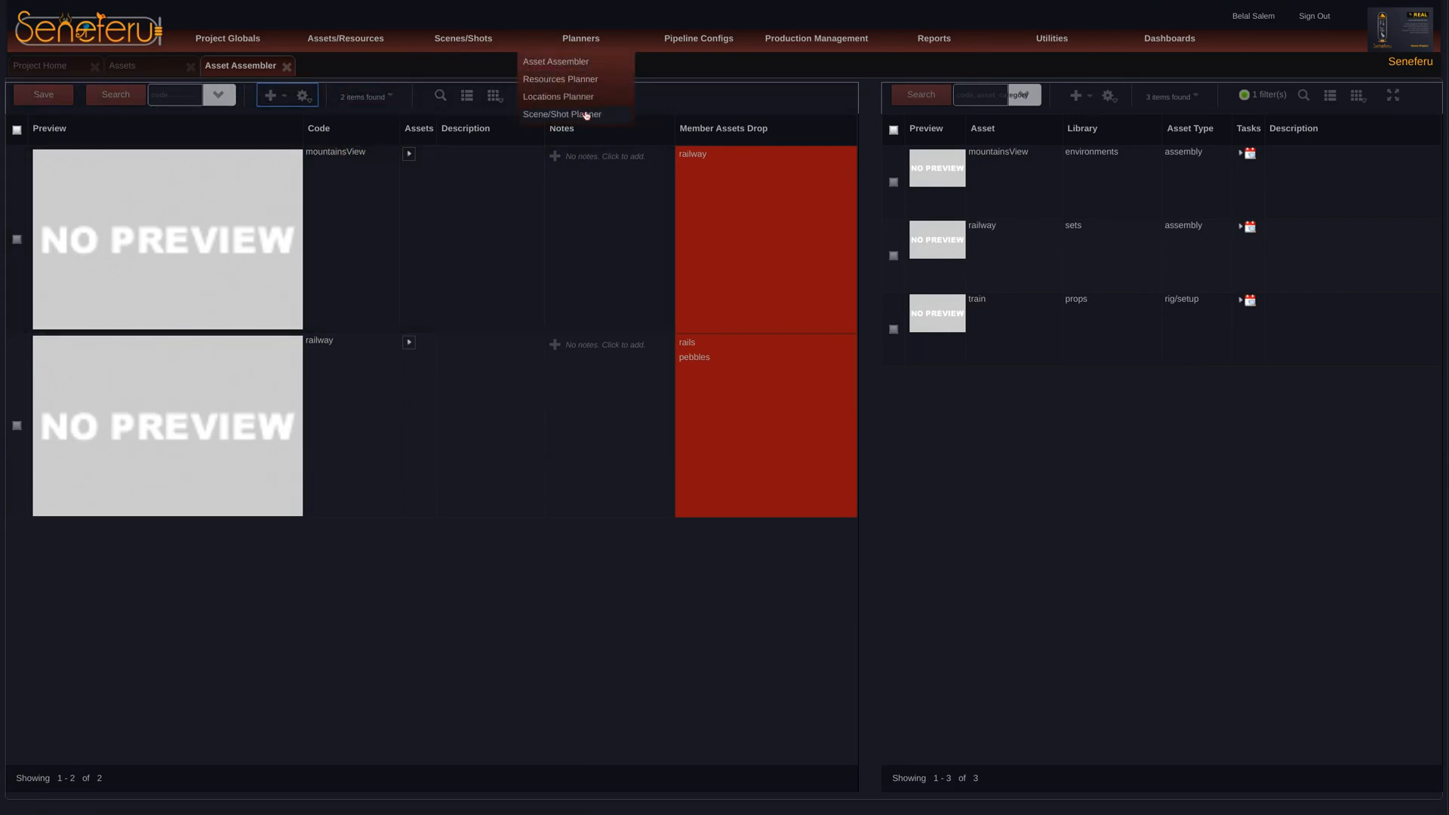
# Step: Replace railway with mountainsView as scene scn01's static shared asset in the Scene/Shot Planner, save, and close both planners
pyautogui.click(586, 113)
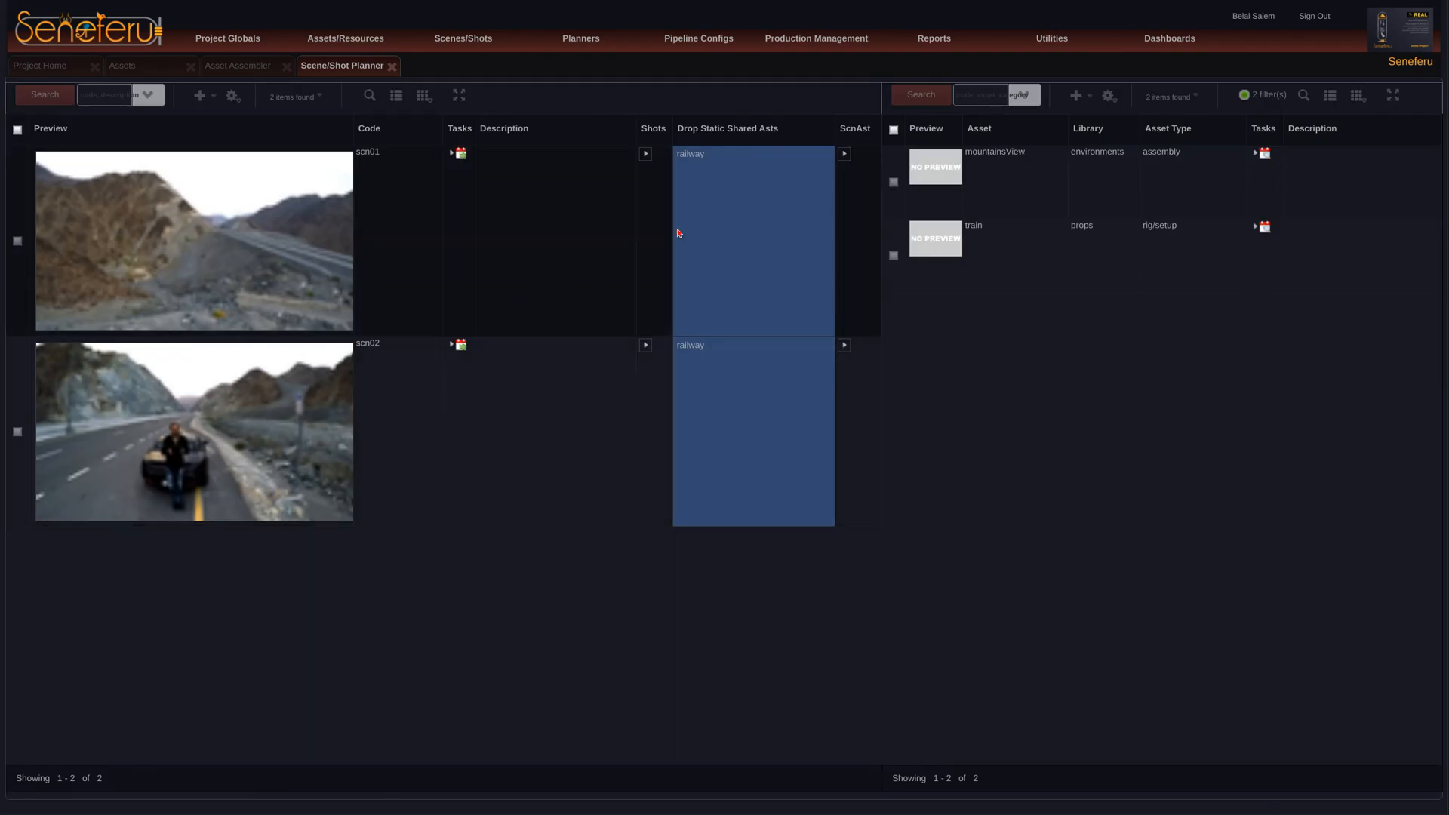
pyautogui.click(696, 158)
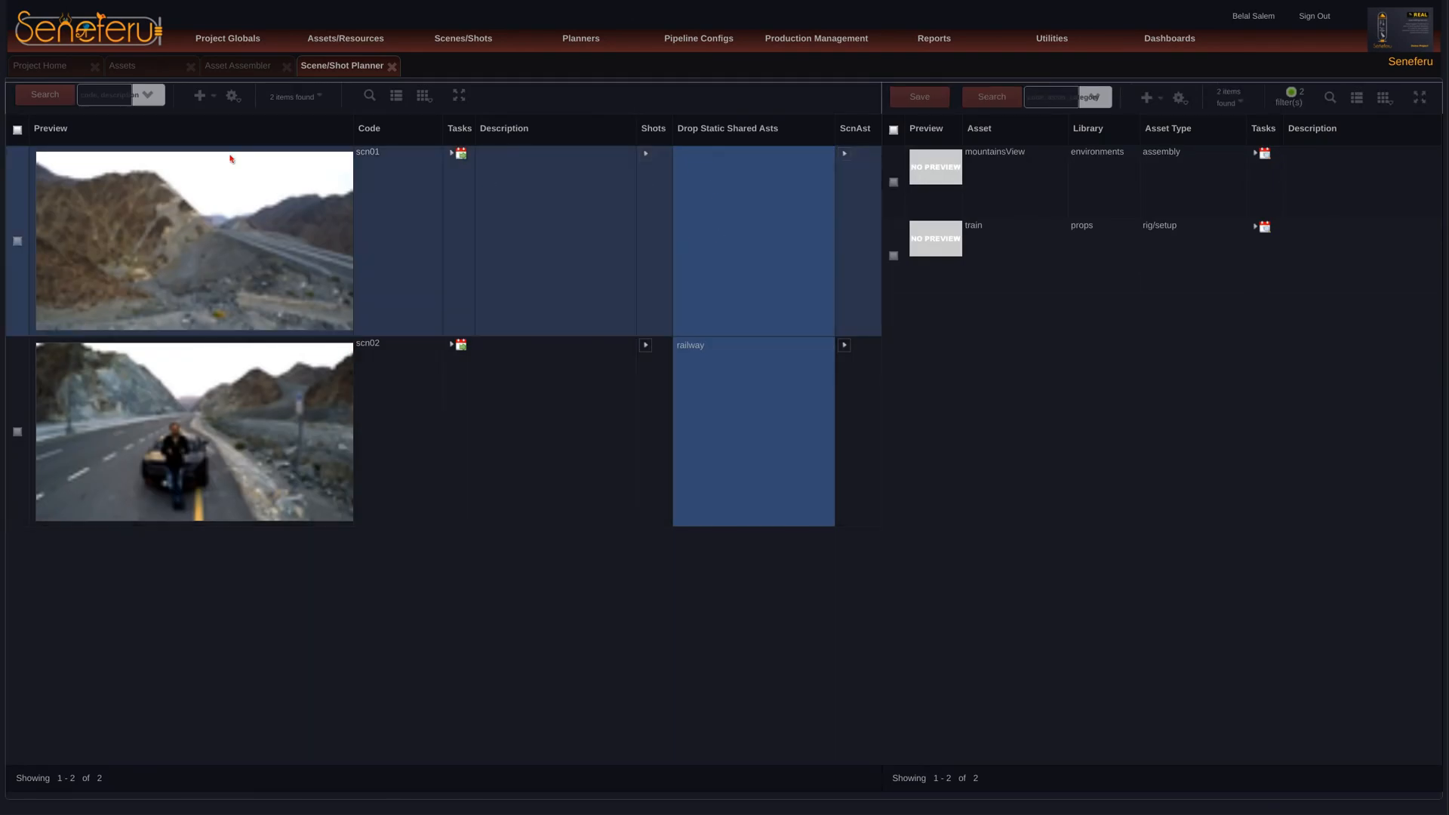
pyautogui.rightClick(227, 215)
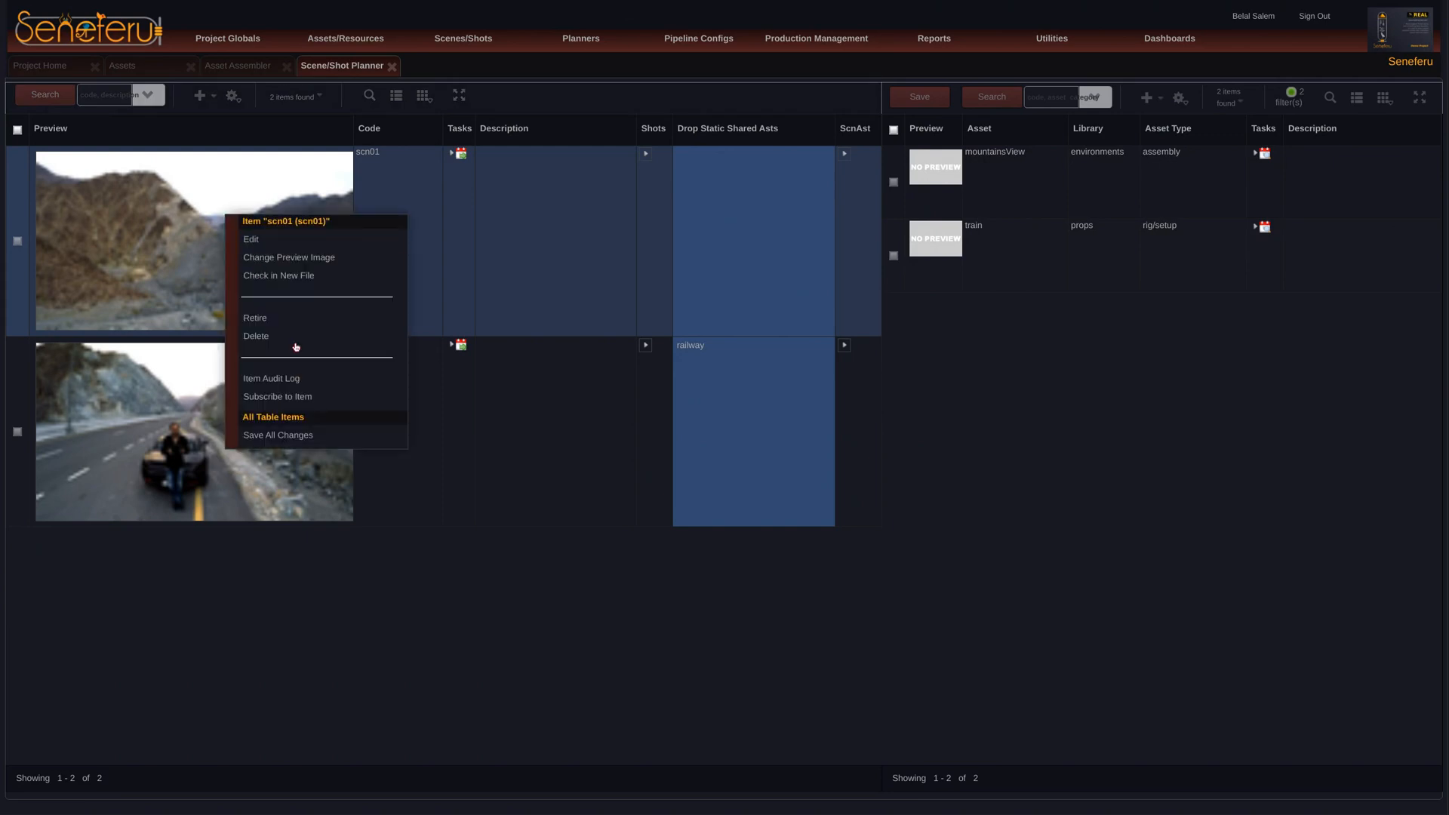
pyautogui.click(294, 437)
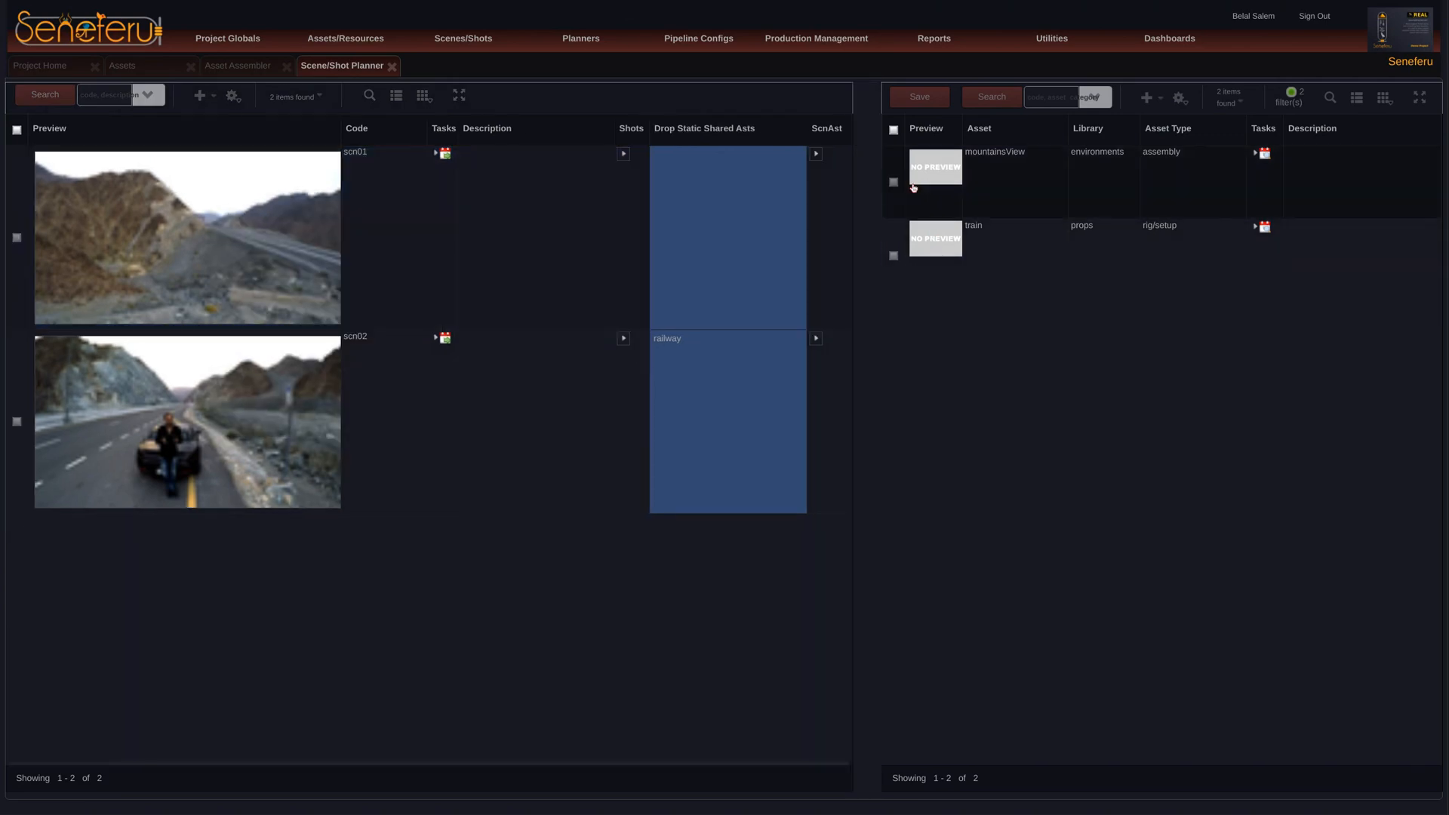
pyautogui.moveTo(913, 187); pyautogui.dragTo(45, 230)
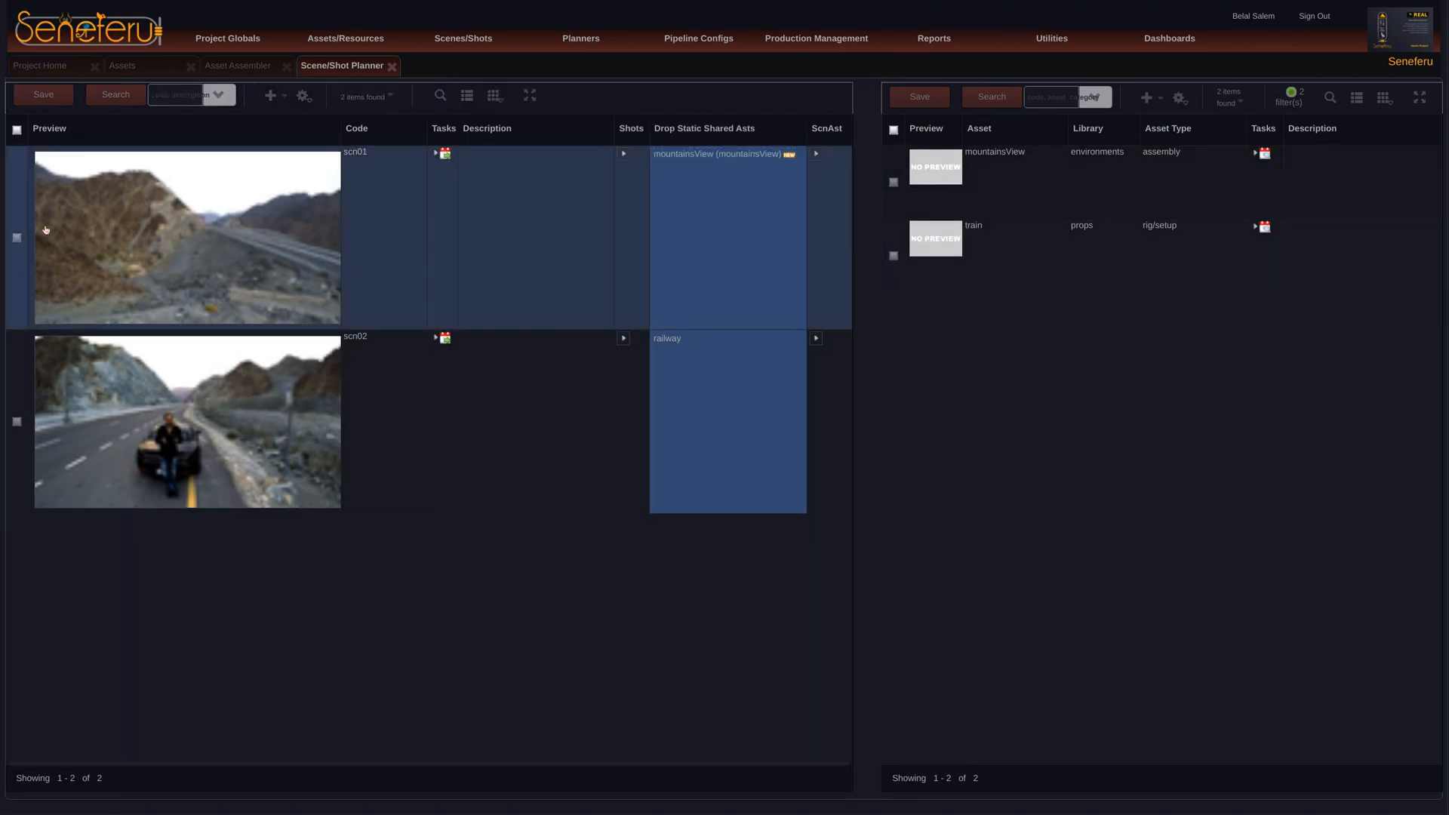
pyautogui.click(52, 96)
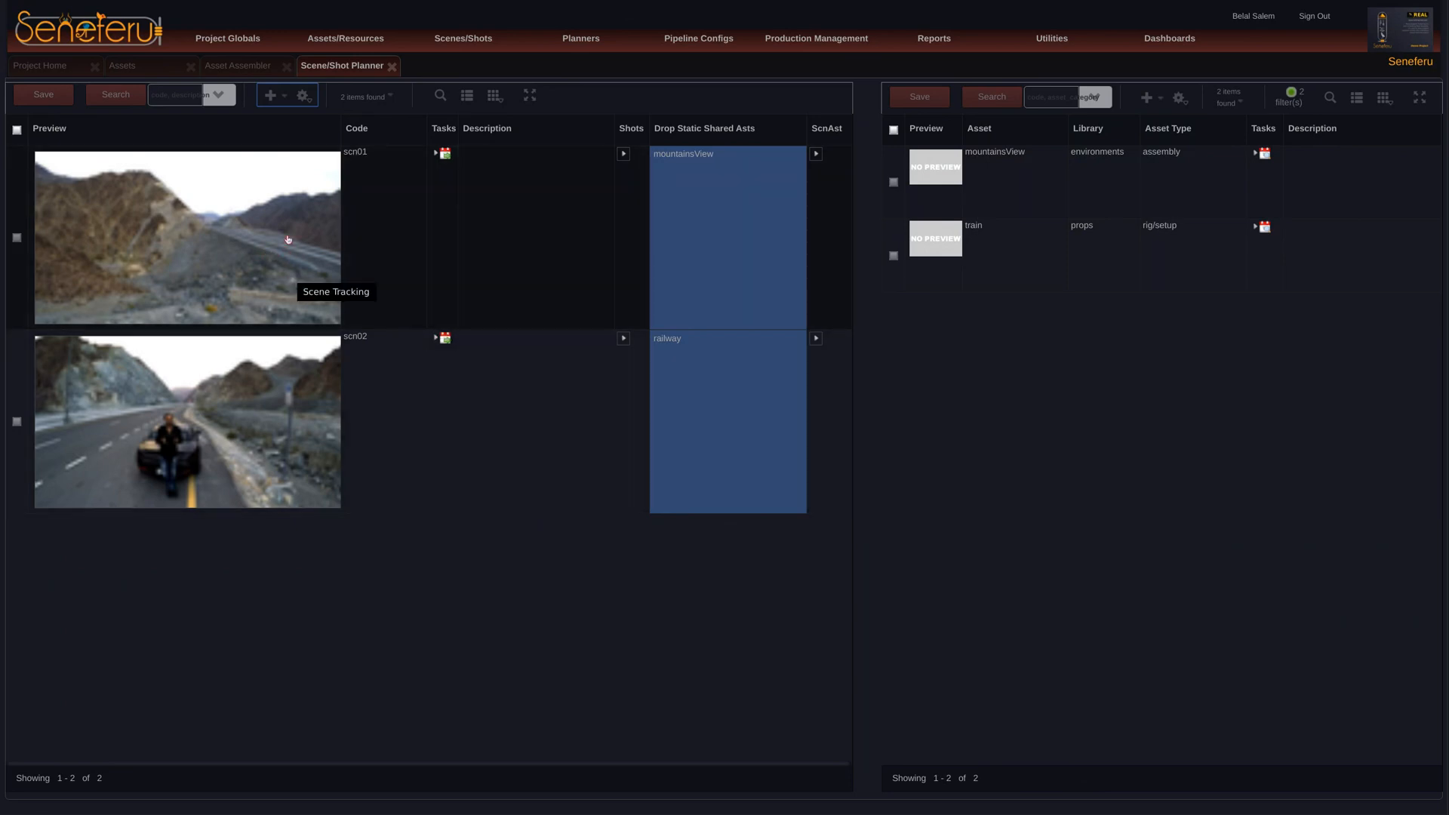
pyautogui.click(391, 66)
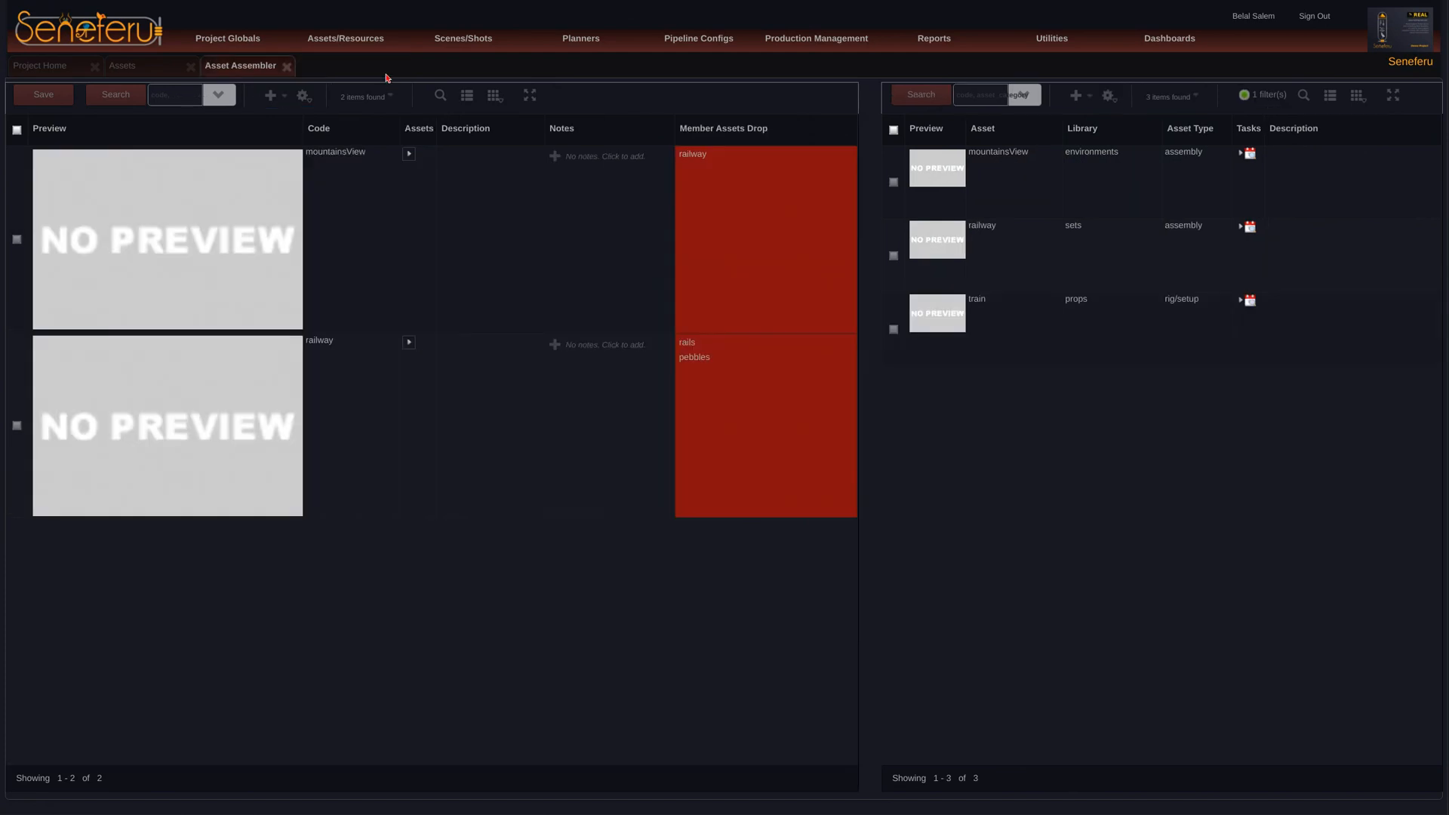
pyautogui.click(287, 67)
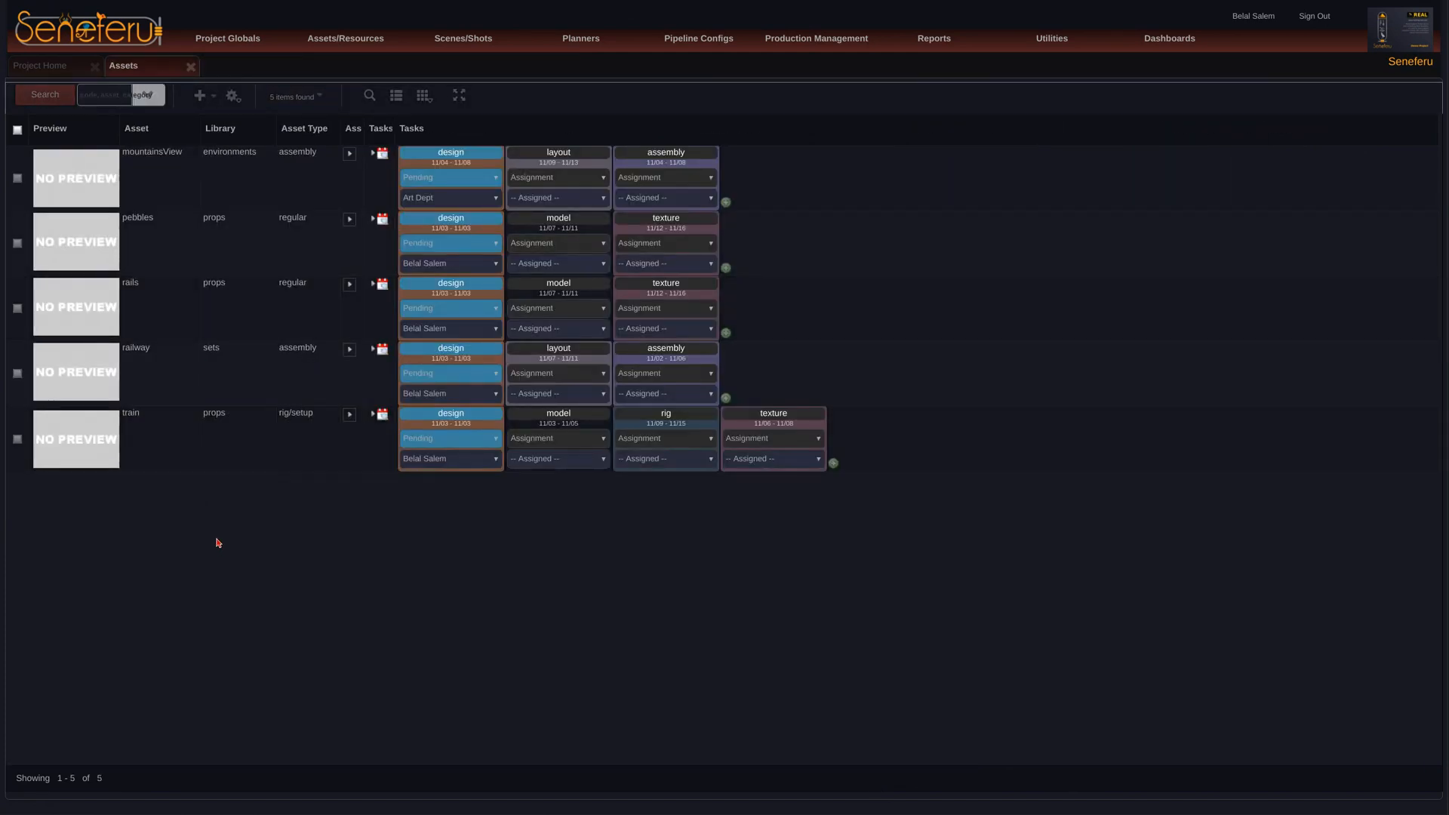
# Step: Add a new asset named mountains with the category environments and the type regular as a member of the mountainsView assembly
pyautogui.click(87, 178)
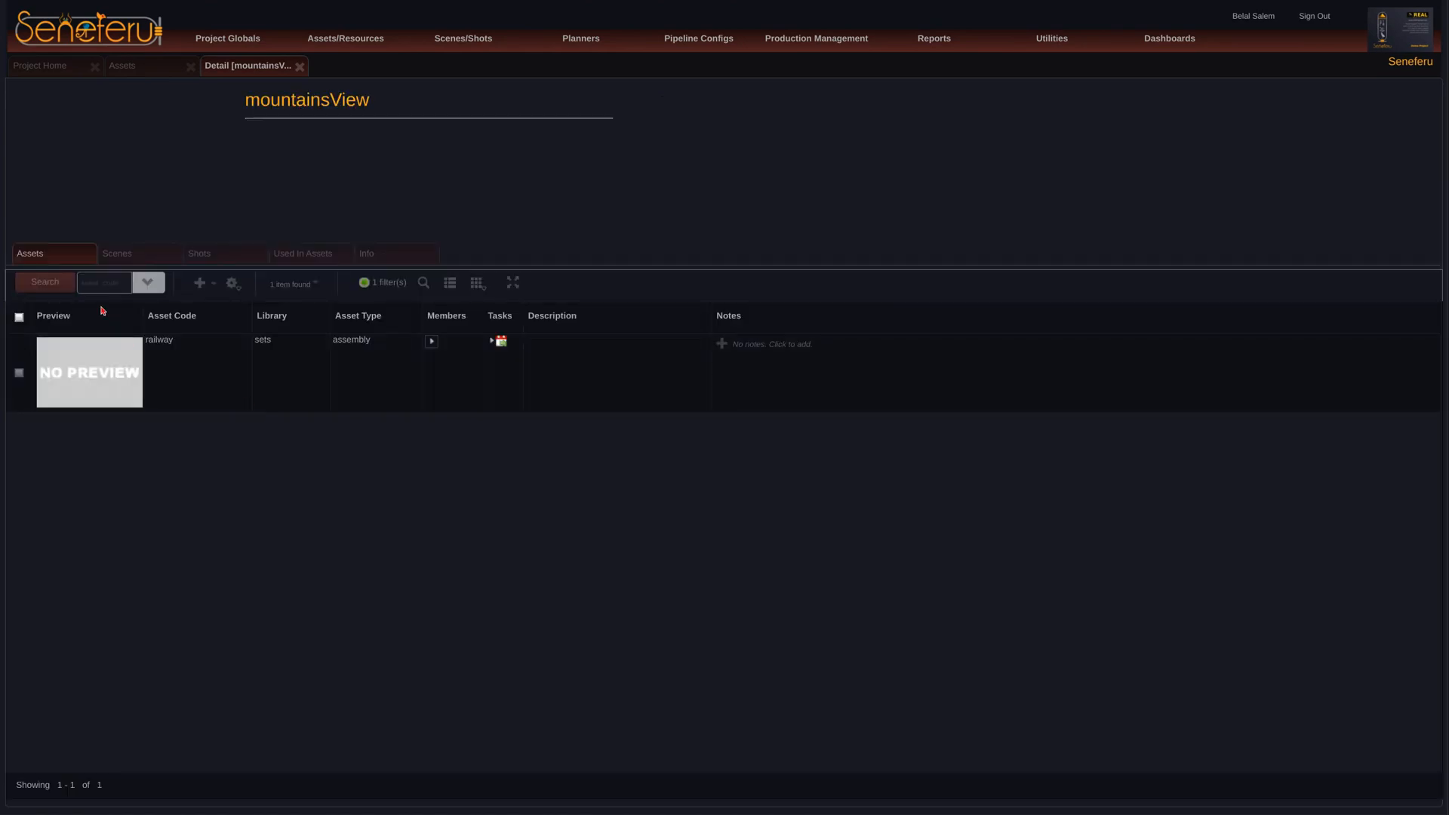
pyautogui.click(199, 282)
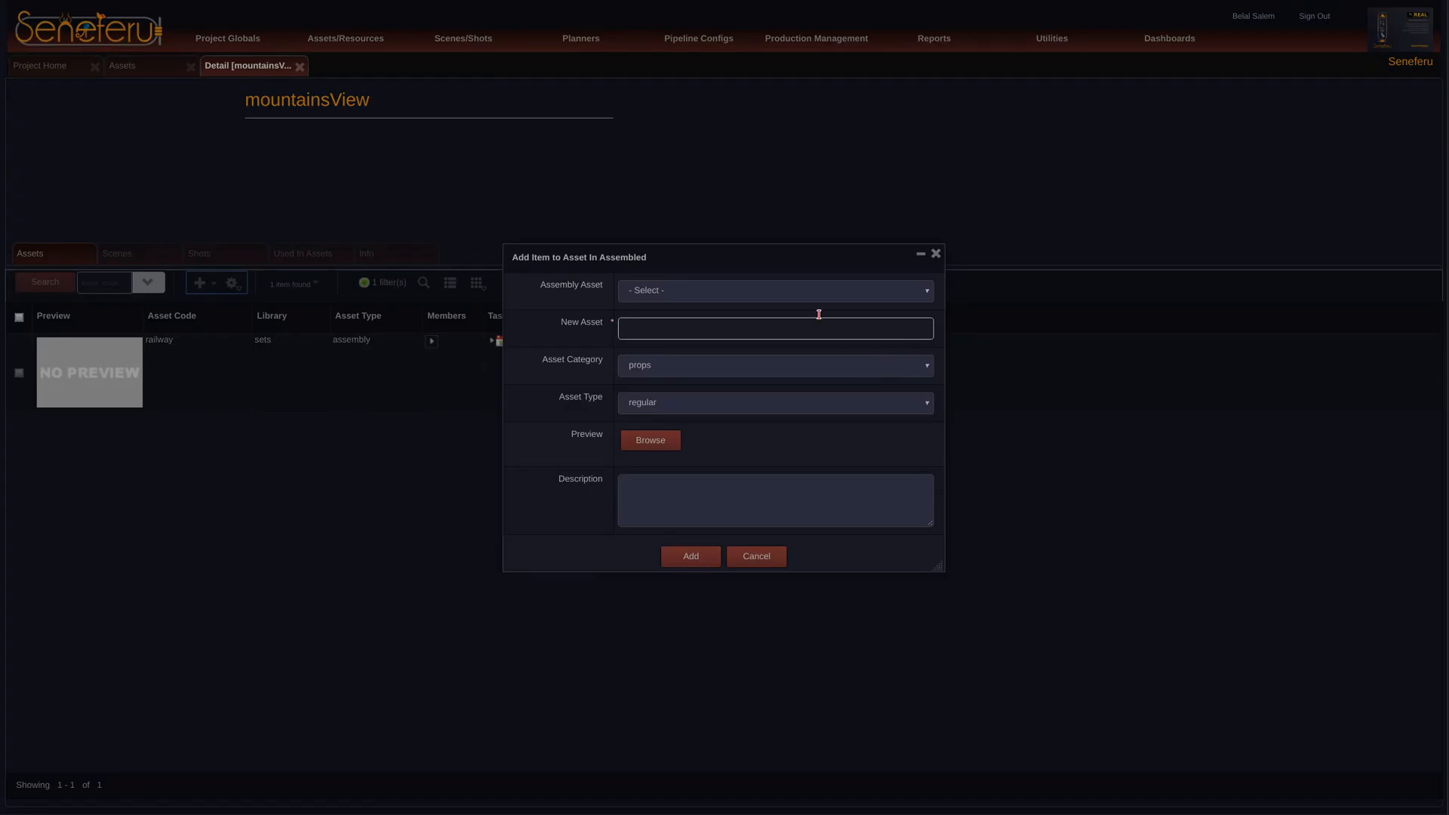
pyautogui.click(753, 328)
pyautogui.write('mount')
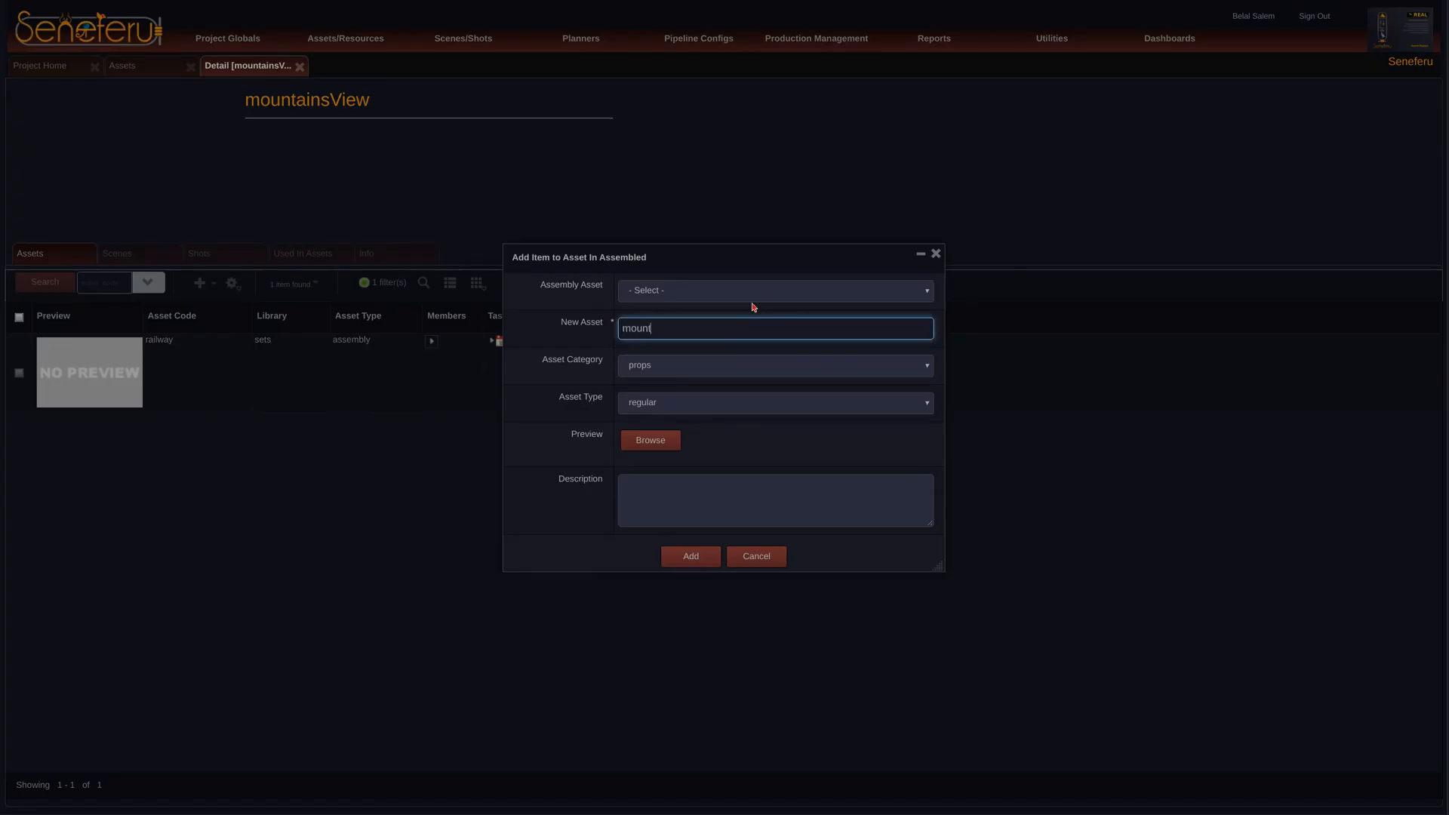
pyautogui.write('ains')
pyautogui.click(670, 367)
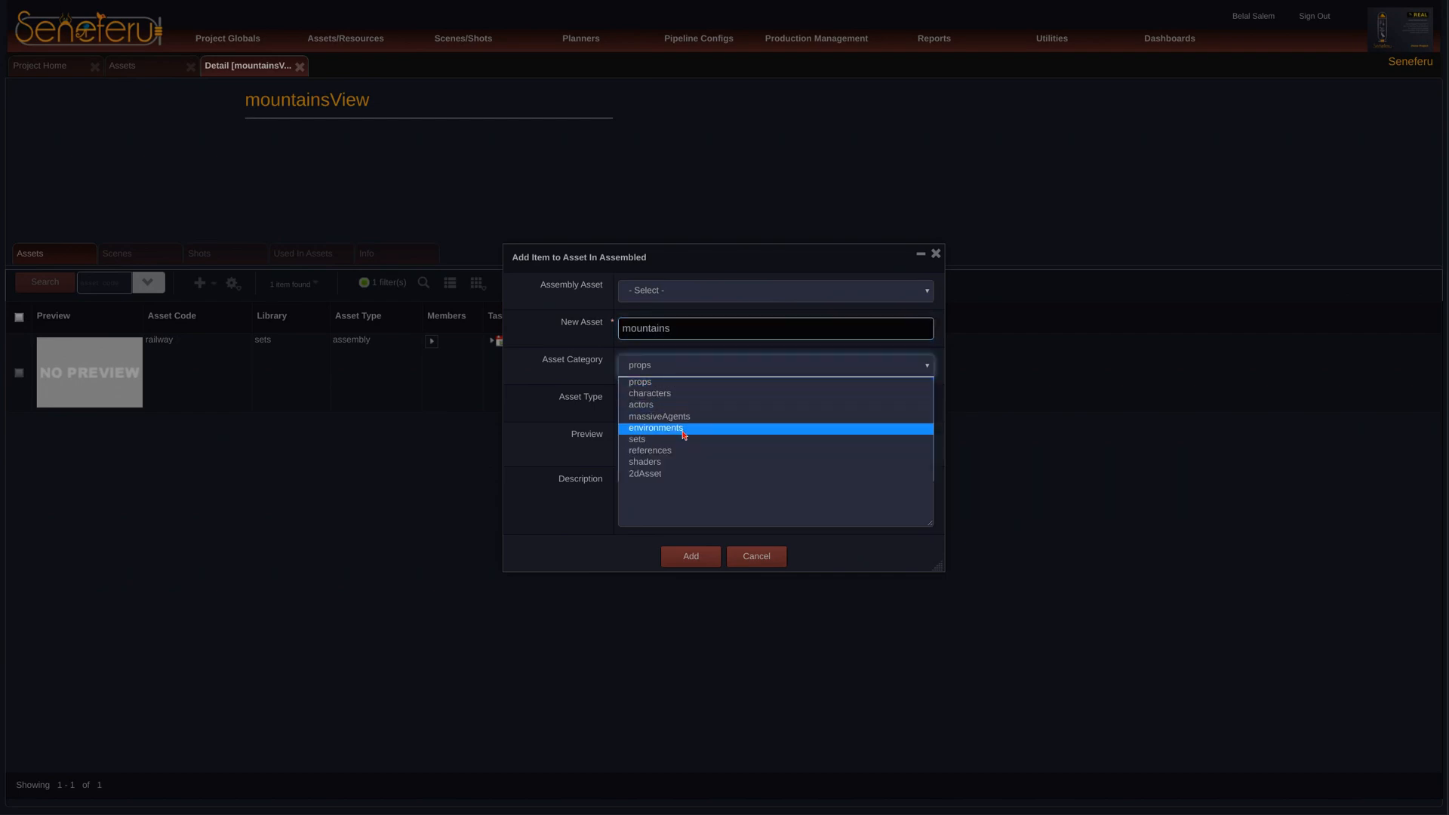
pyautogui.click(685, 427)
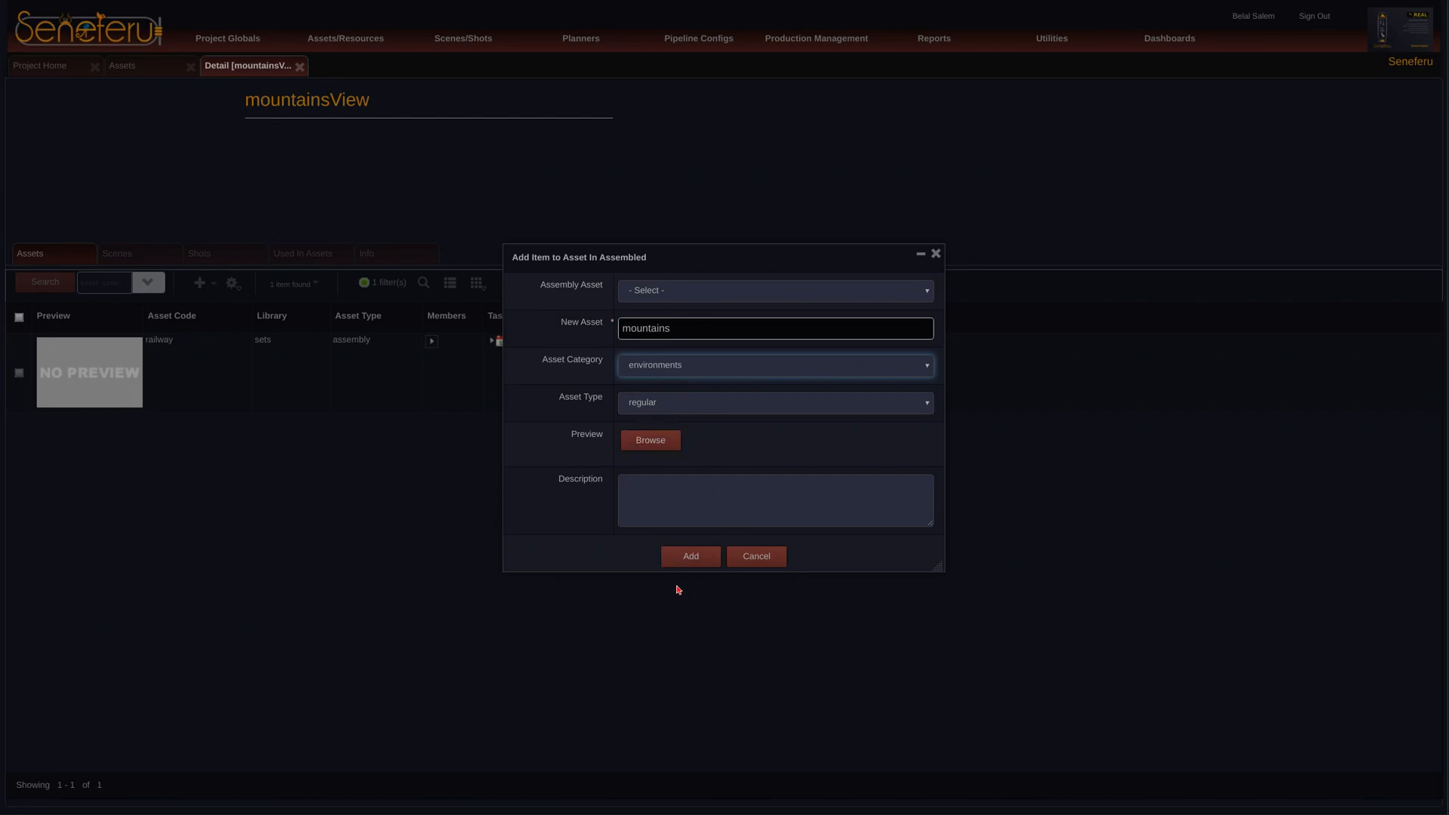
pyautogui.click(685, 558)
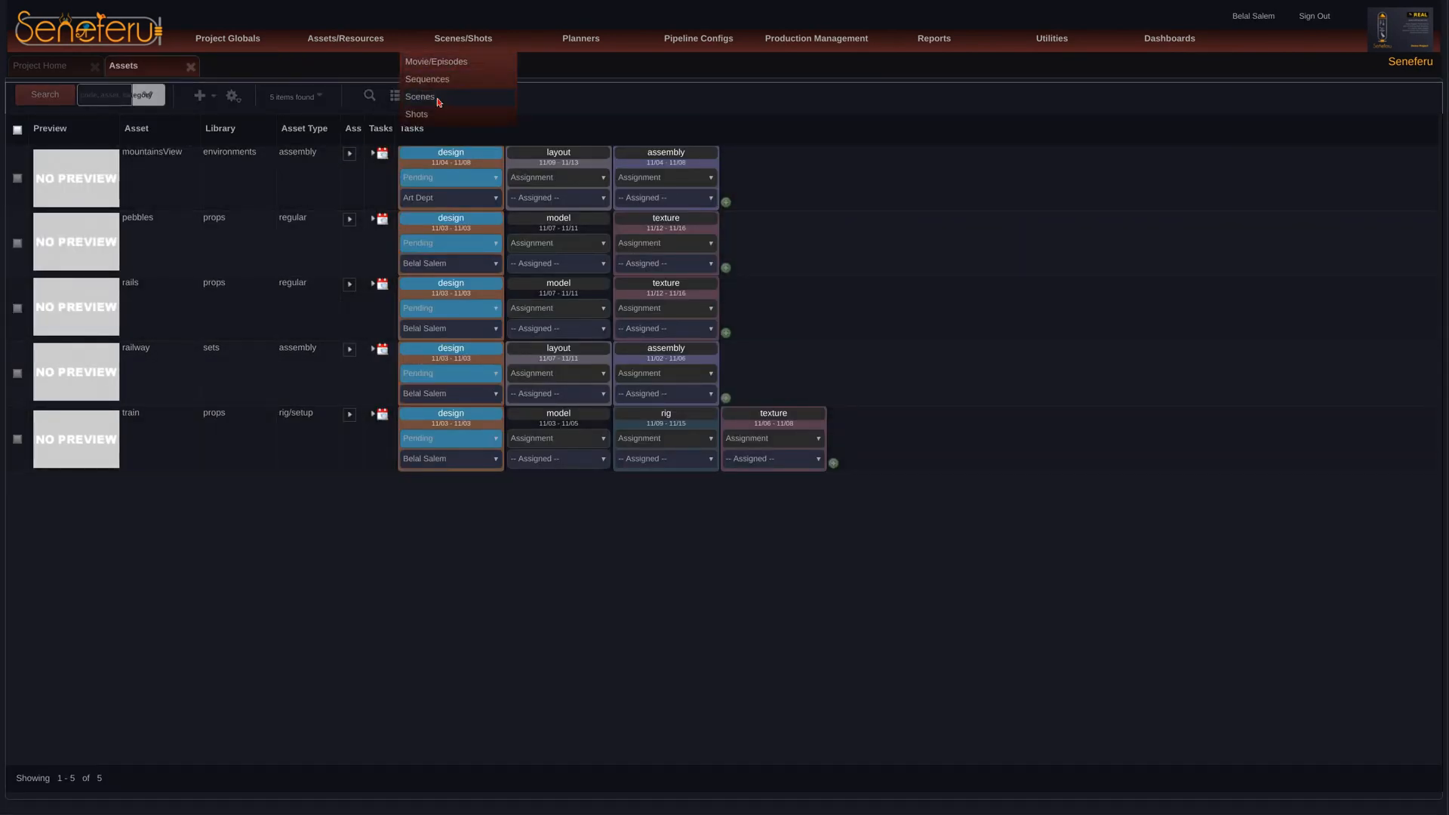
# Step: Add only the mattePaintScn, crowdSimScn and fxScn tasks to scene scn01 in the Scenes list and expand the scene's shots
pyautogui.click(444, 97)
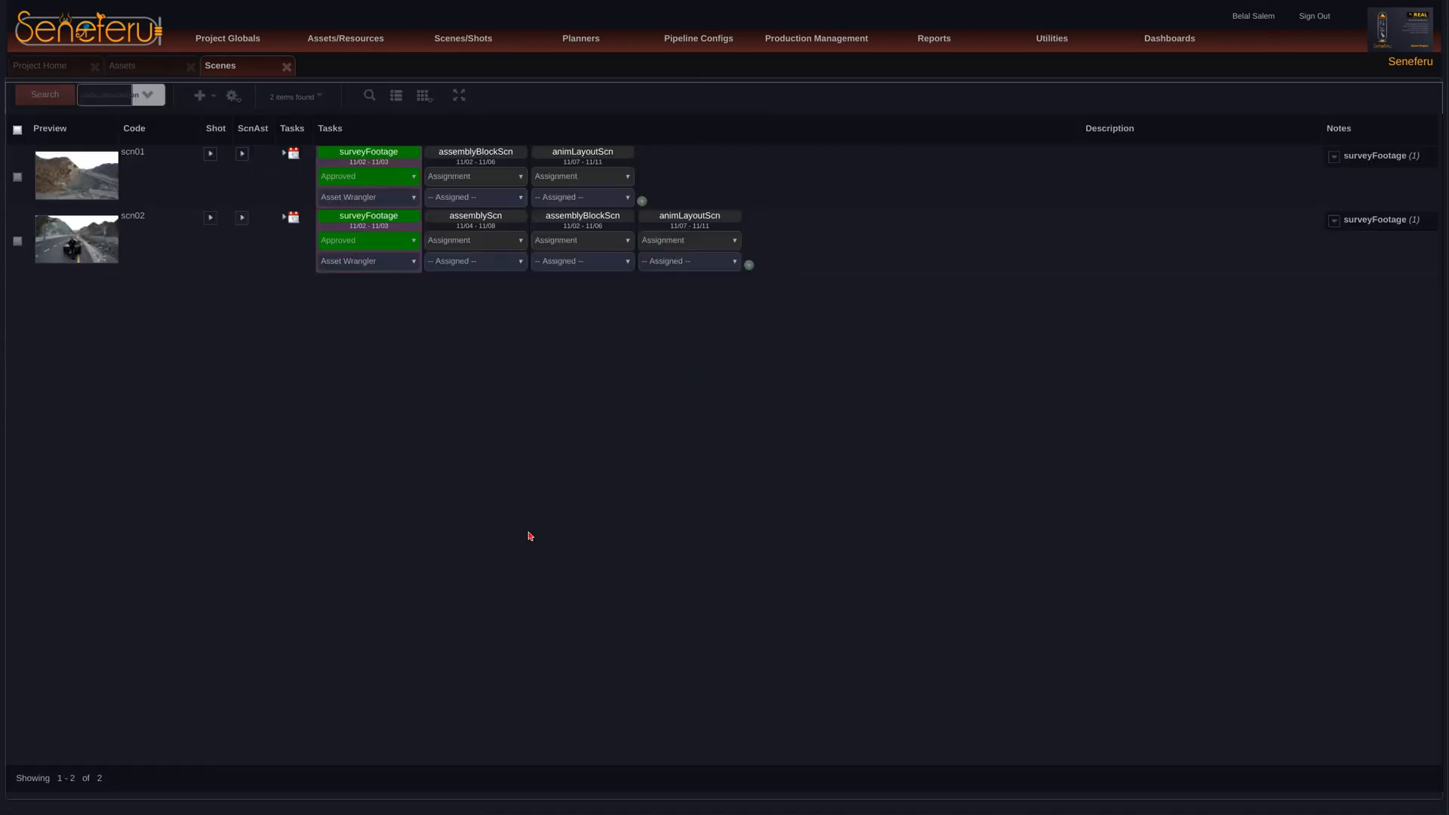
pyautogui.click(642, 201)
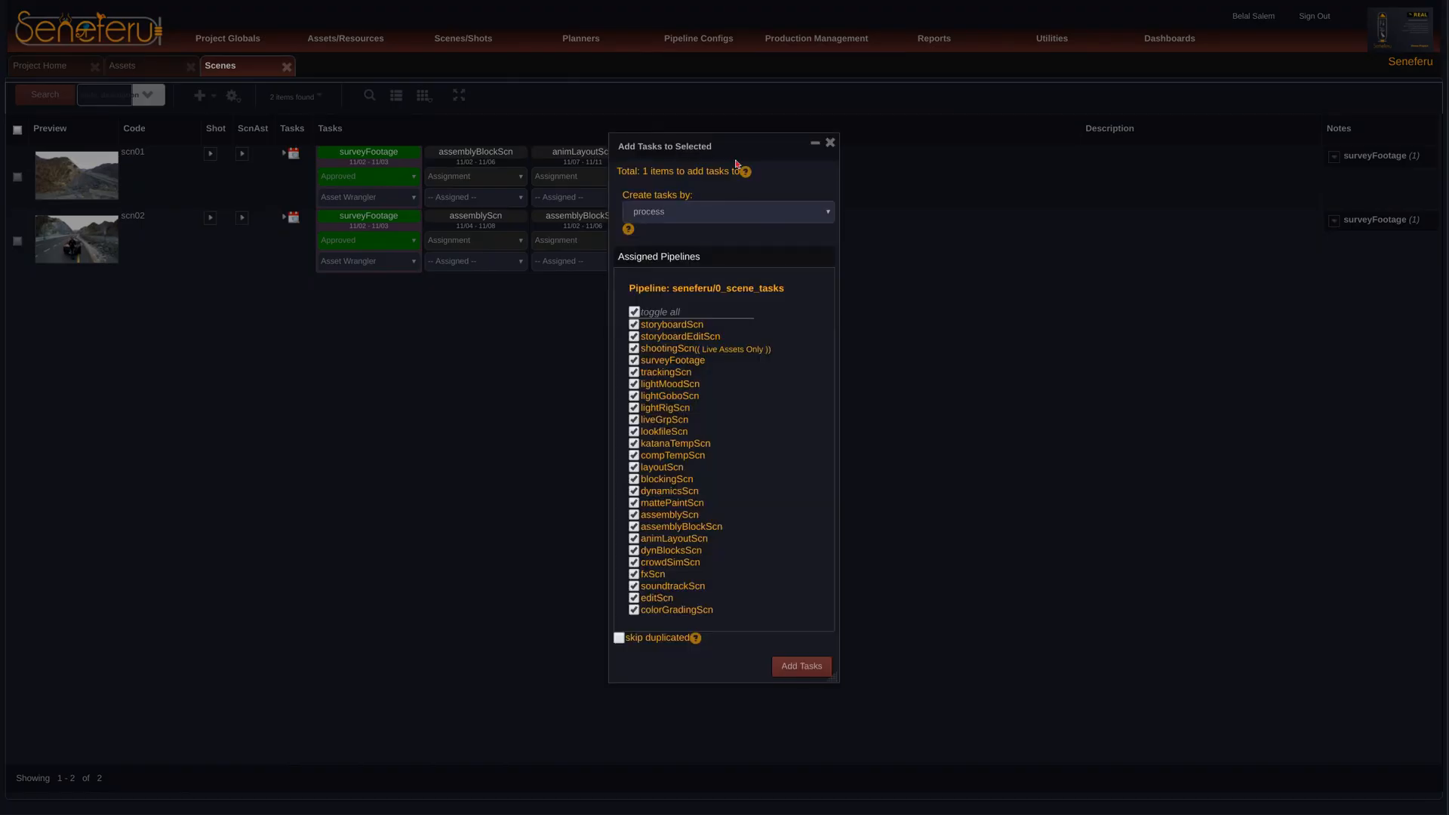
pyautogui.moveTo(741, 147); pyautogui.dragTo(753, 124)
pyautogui.write('matt')
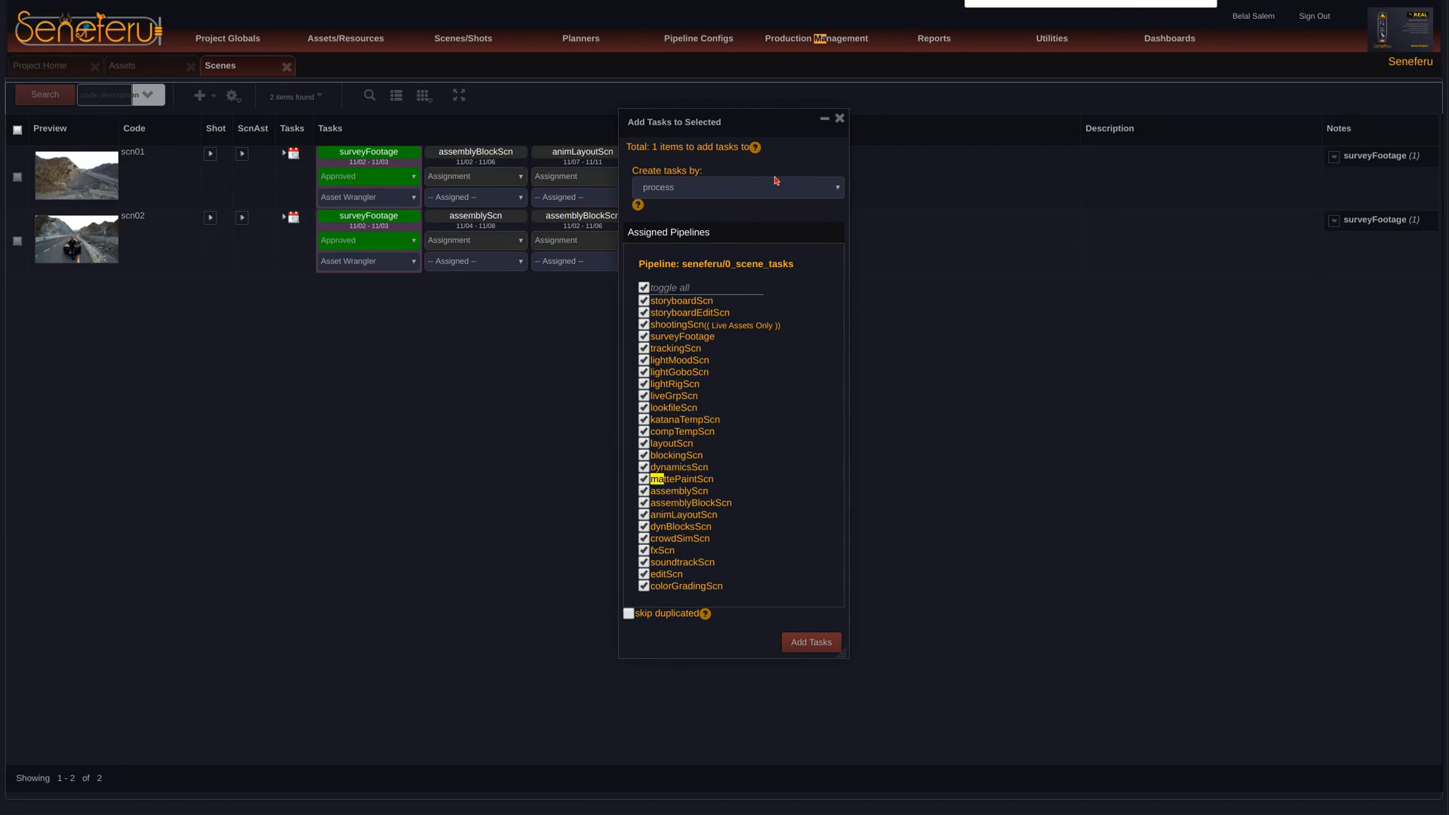
pyautogui.click(644, 289)
pyautogui.click(644, 480)
pyautogui.click(643, 538)
pyautogui.click(644, 551)
pyautogui.doubleClick(682, 479)
pyautogui.doubleClick(703, 538)
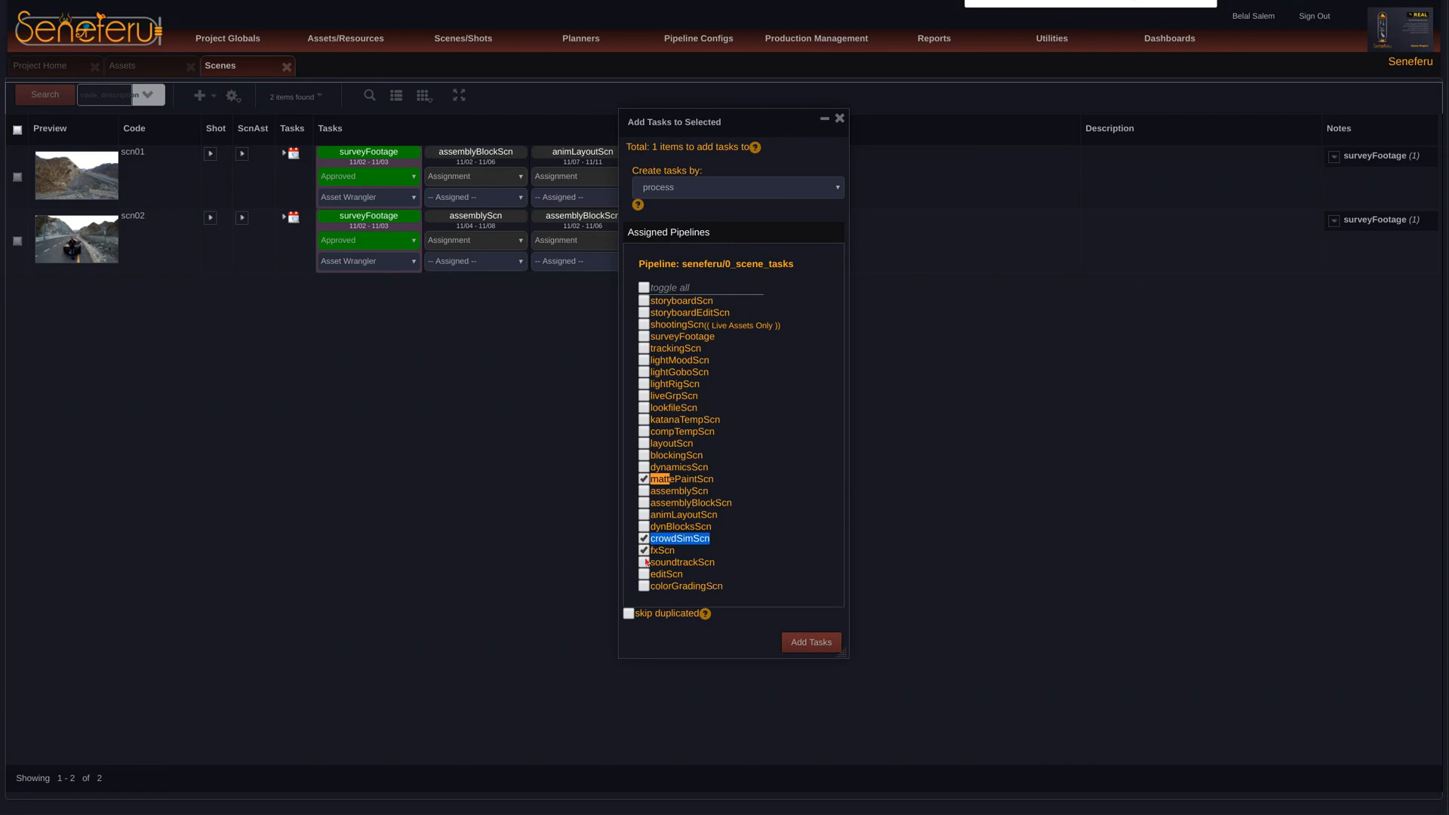
pyautogui.click(812, 643)
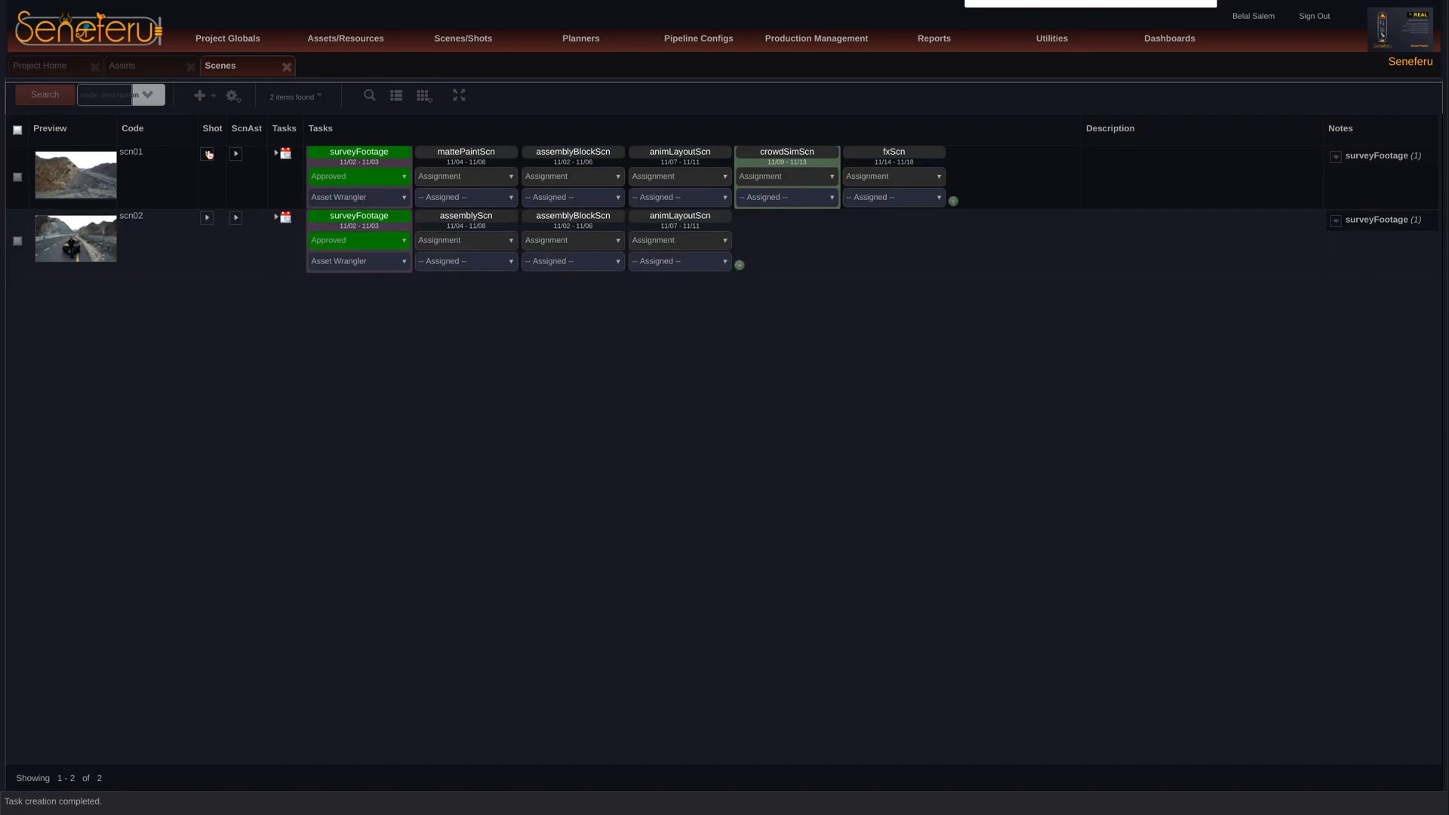
pyautogui.click(208, 154)
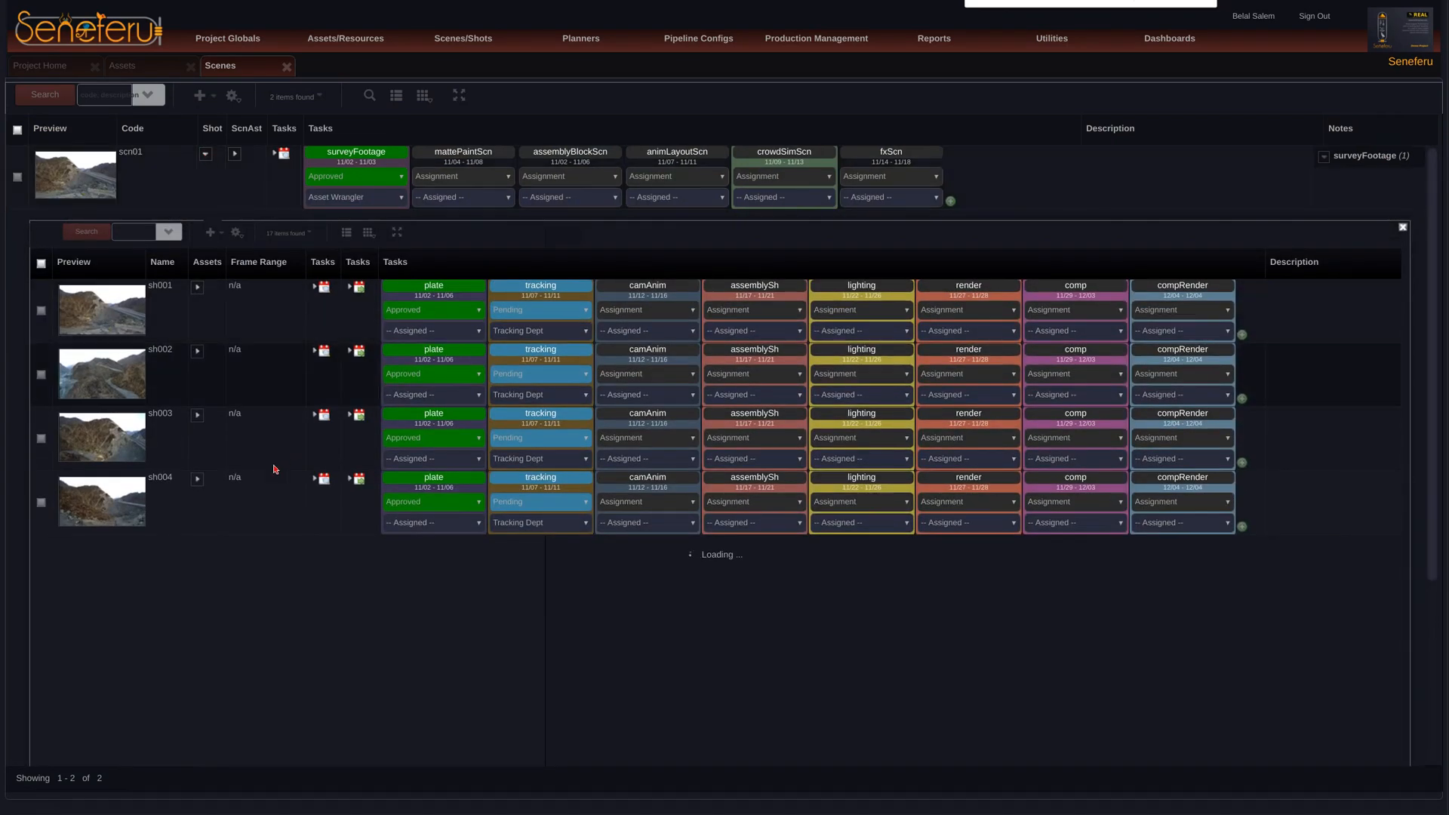
pyautogui.click(1242, 335)
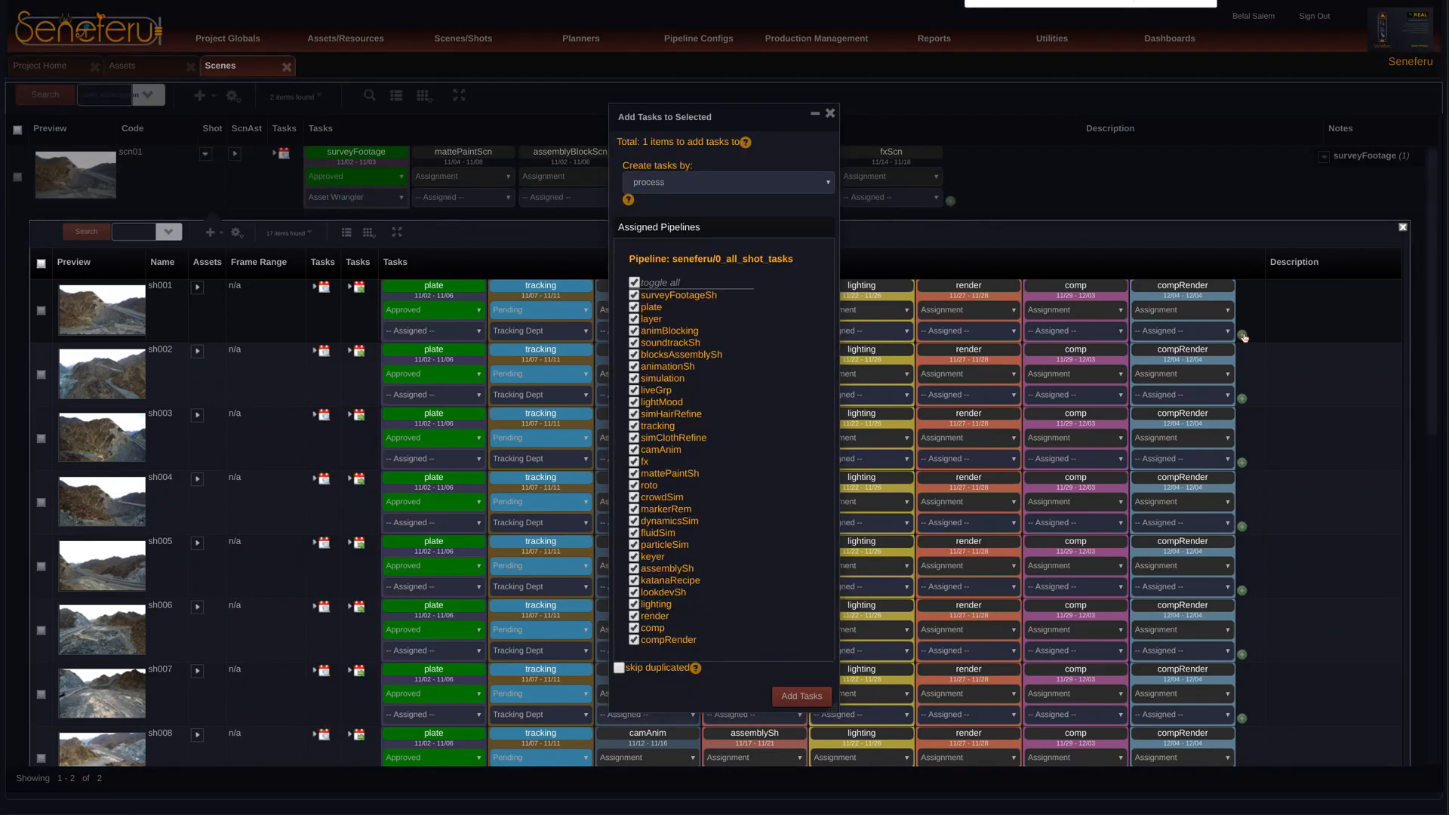
pyautogui.click(634, 282)
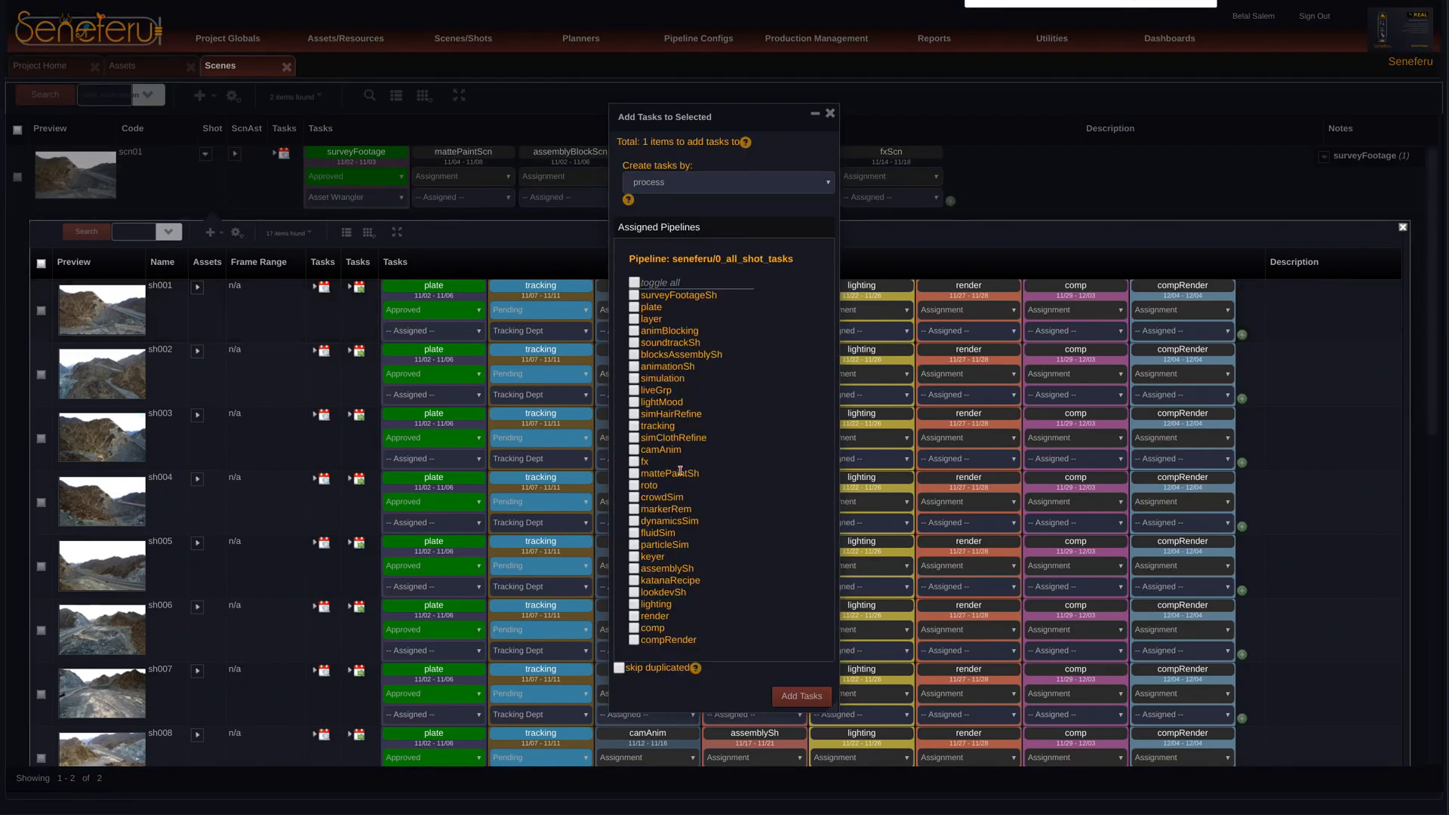
pyautogui.click(634, 461)
pyautogui.click(635, 533)
pyautogui.moveTo(738, 130); pyautogui.dragTo(800, 134)
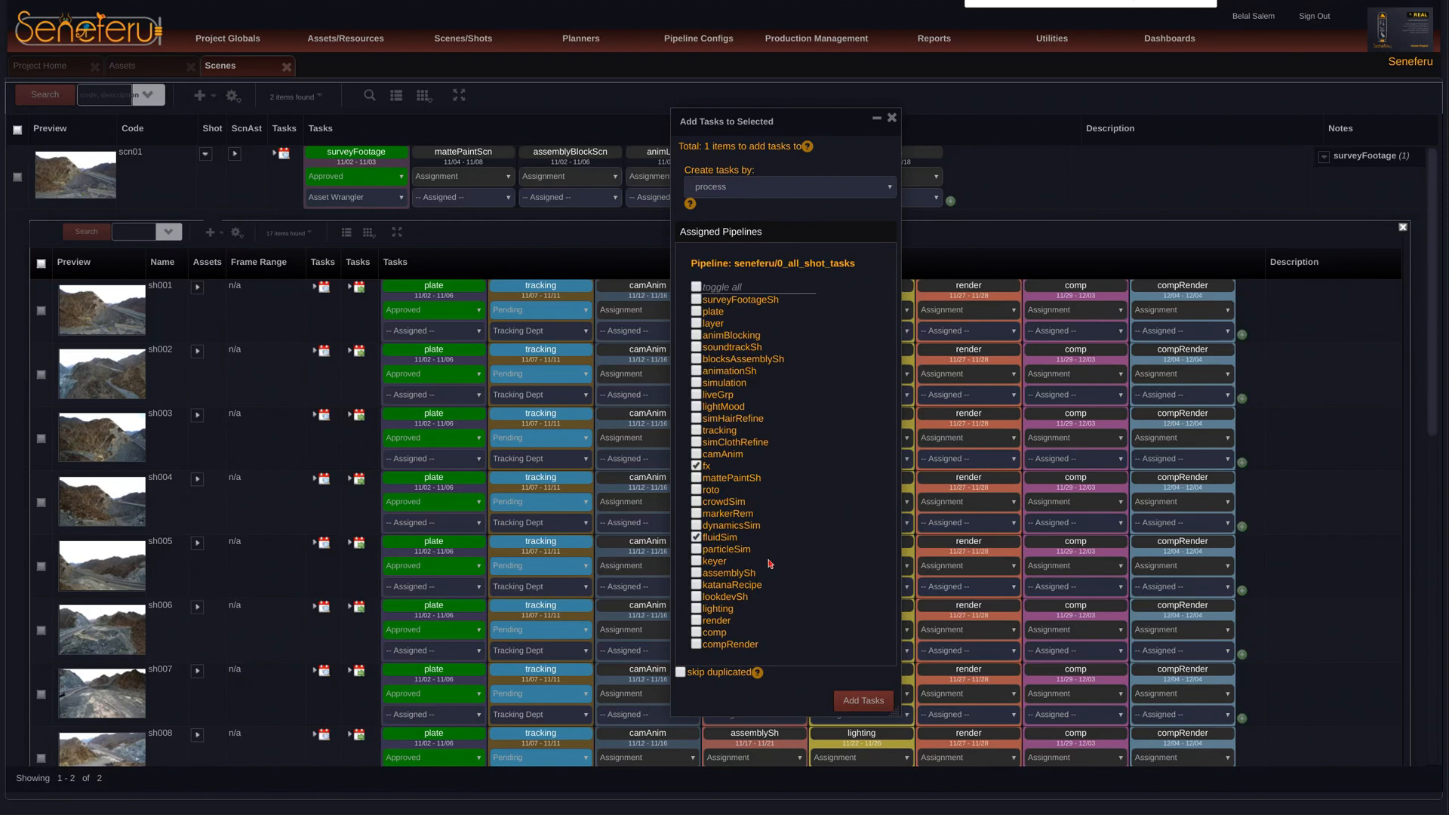
pyautogui.moveTo(788, 123); pyautogui.dragTo(990, 99)
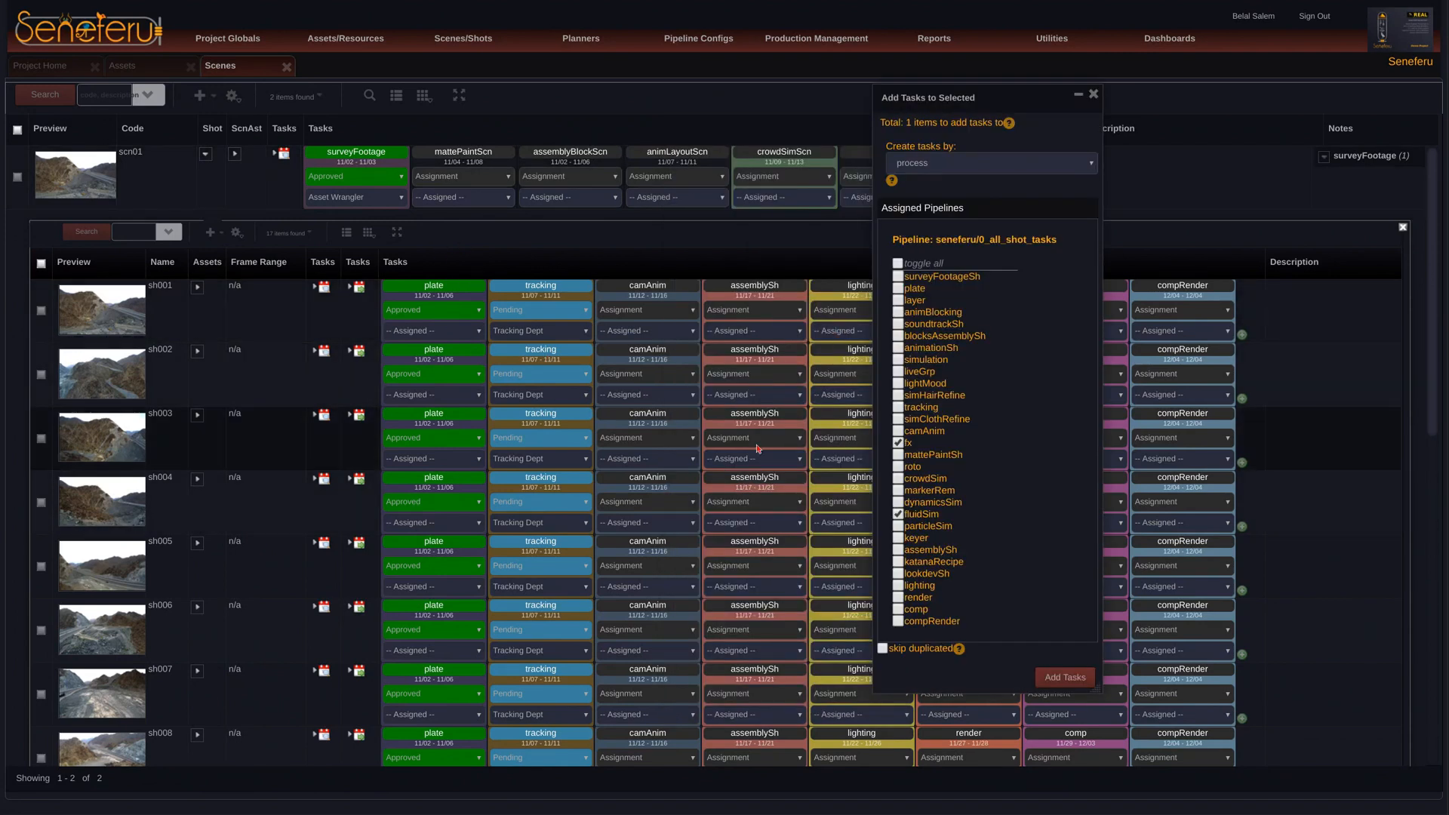
pyautogui.moveTo(987, 97); pyautogui.dragTo(1018, 123)
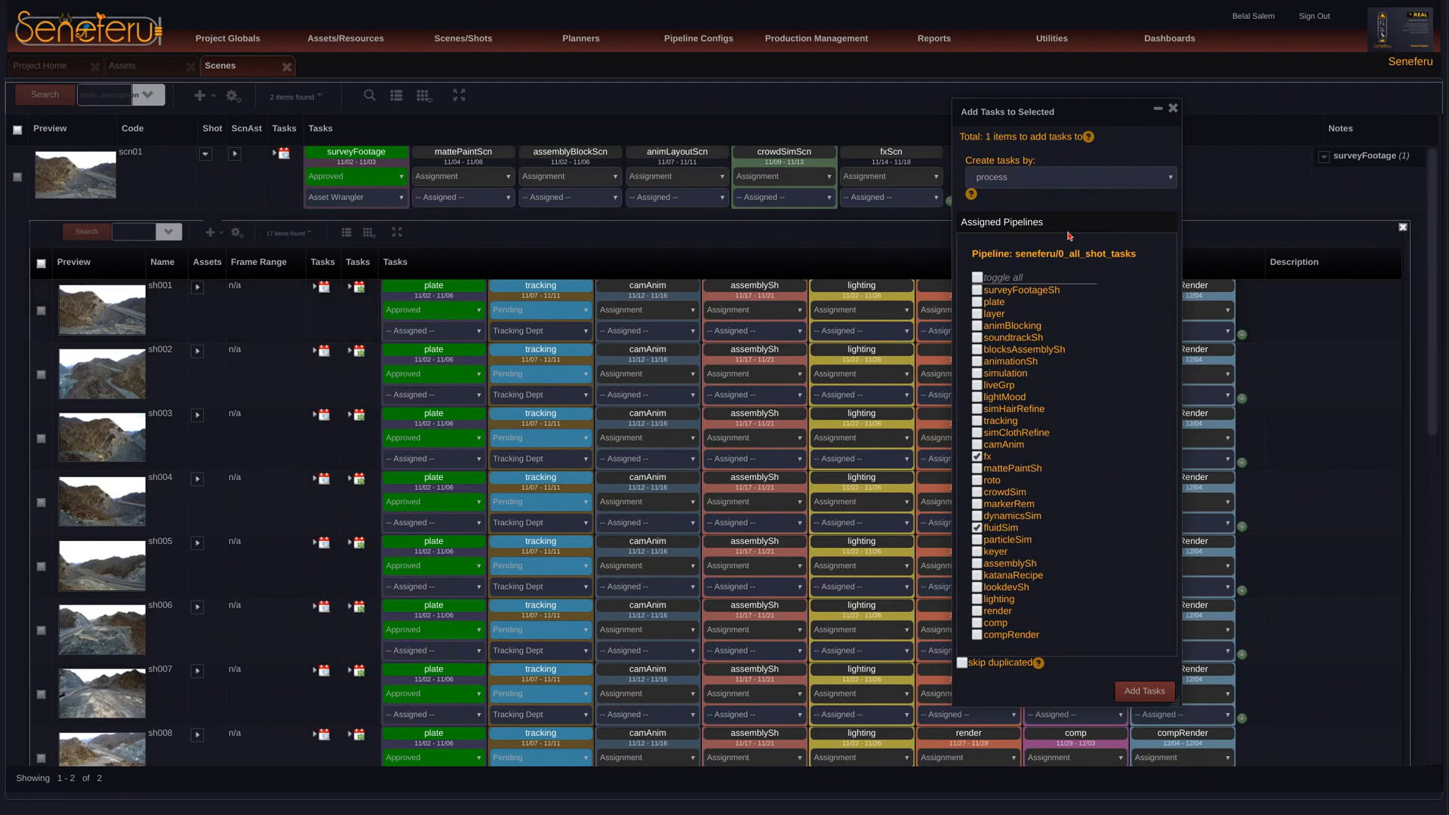
pyautogui.moveTo(1058, 114); pyautogui.dragTo(1122, 117)
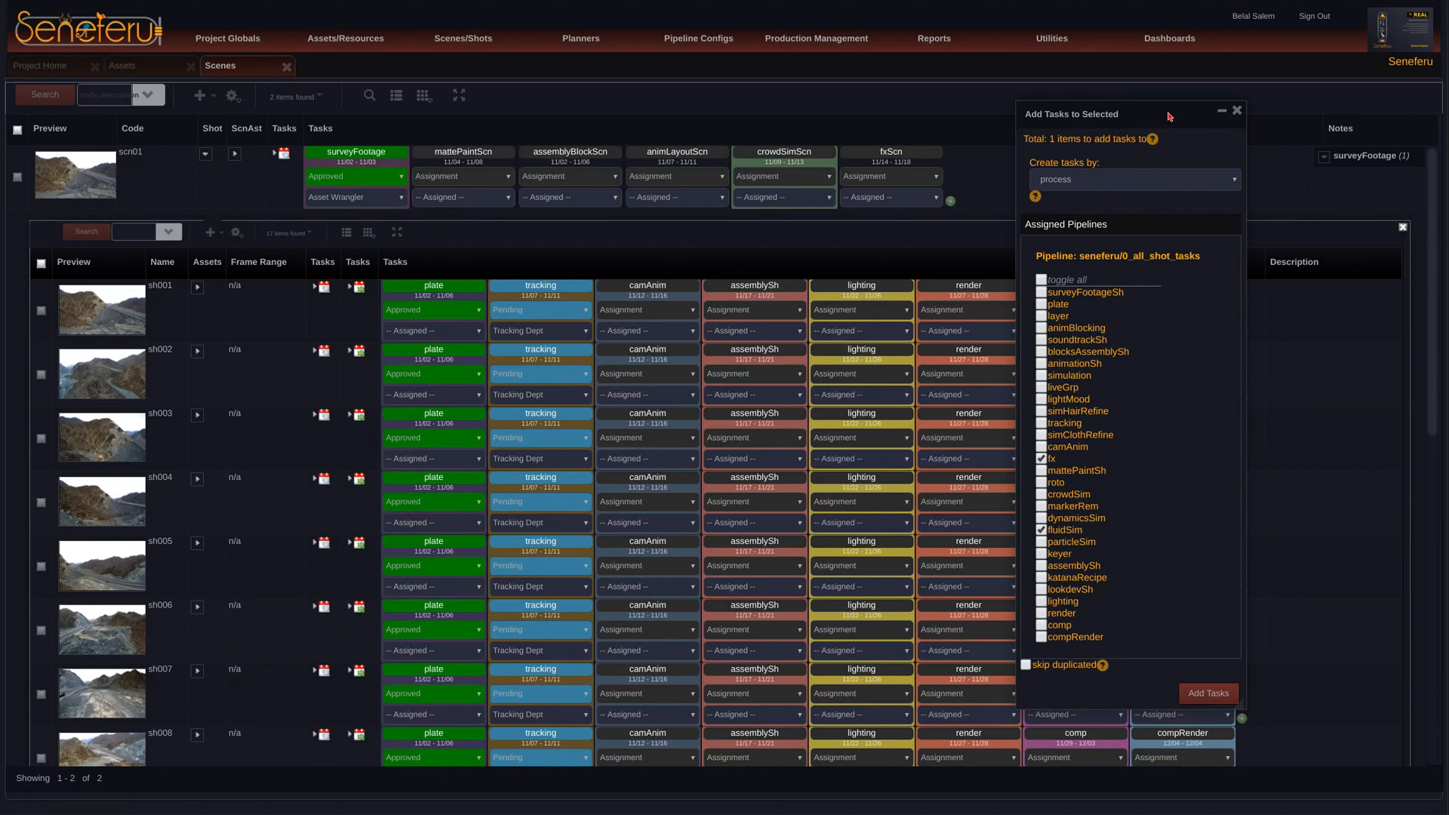
pyautogui.moveTo(1170, 117); pyautogui.dragTo(1069, 125)
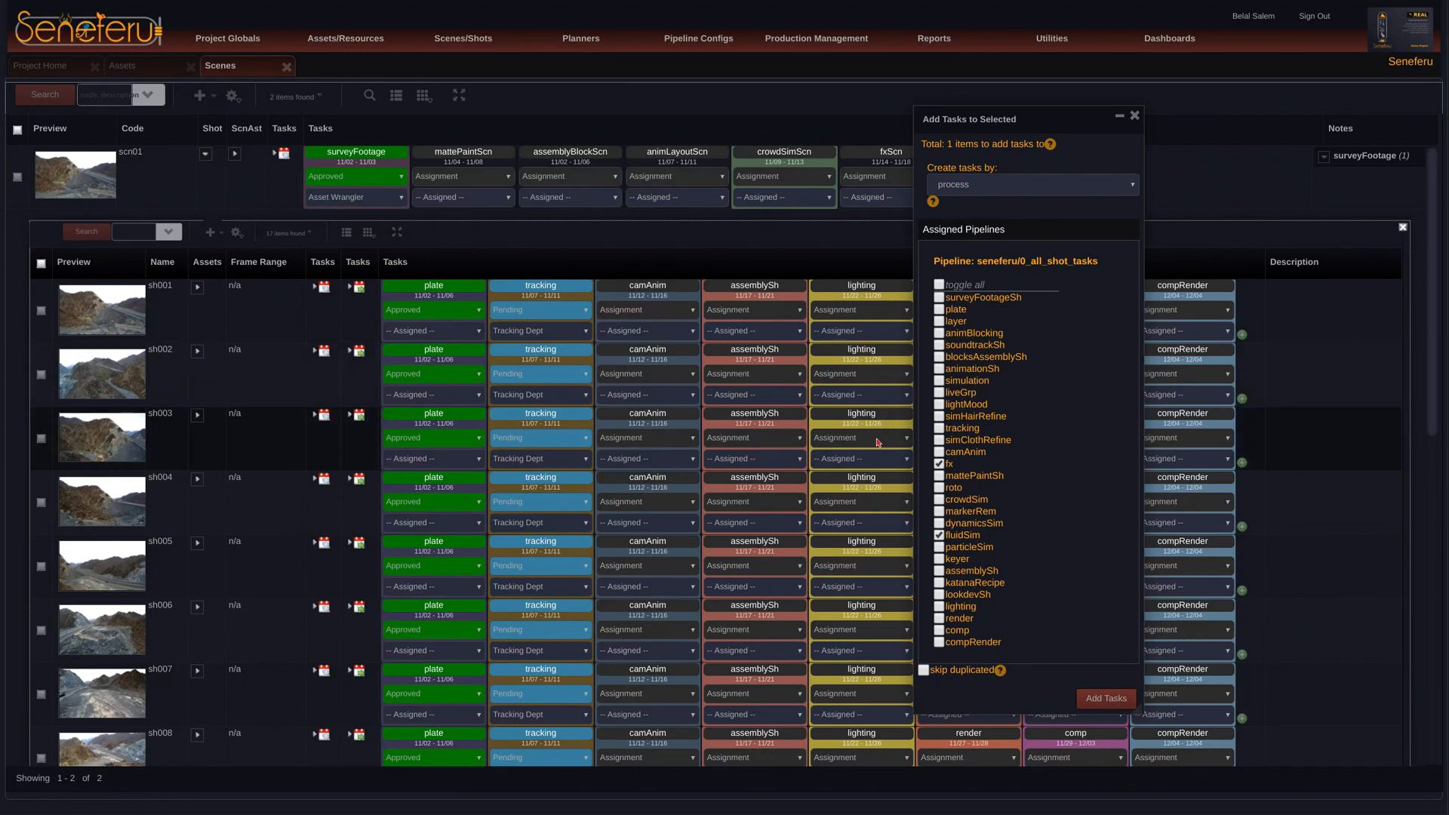
pyautogui.click(1135, 115)
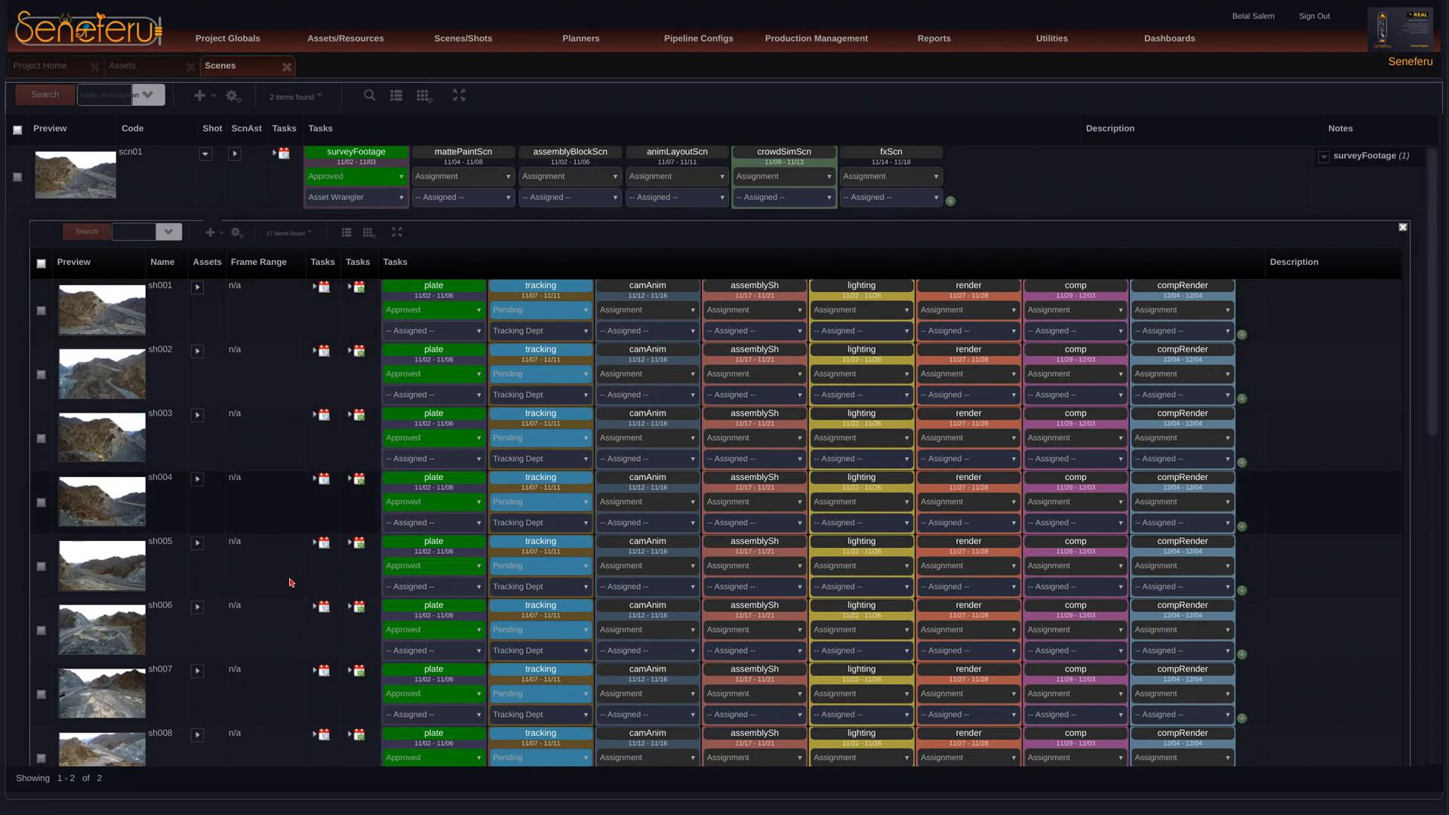
# Step: Add only the crowdSim task to shot sh002 of scene scn01 and collapse the scene's shots
pyautogui.click(1241, 398)
pyautogui.click(634, 282)
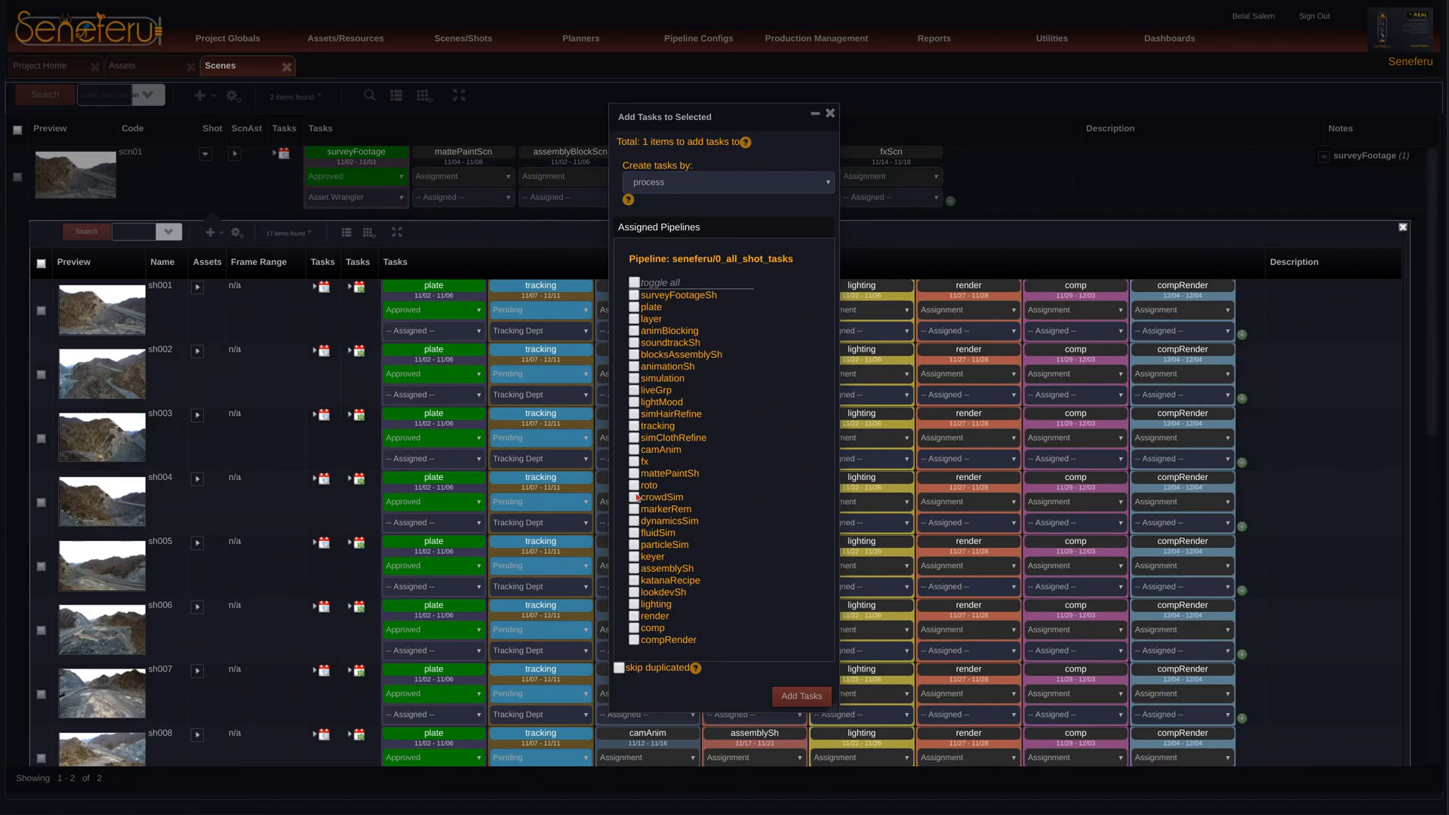
pyautogui.click(802, 695)
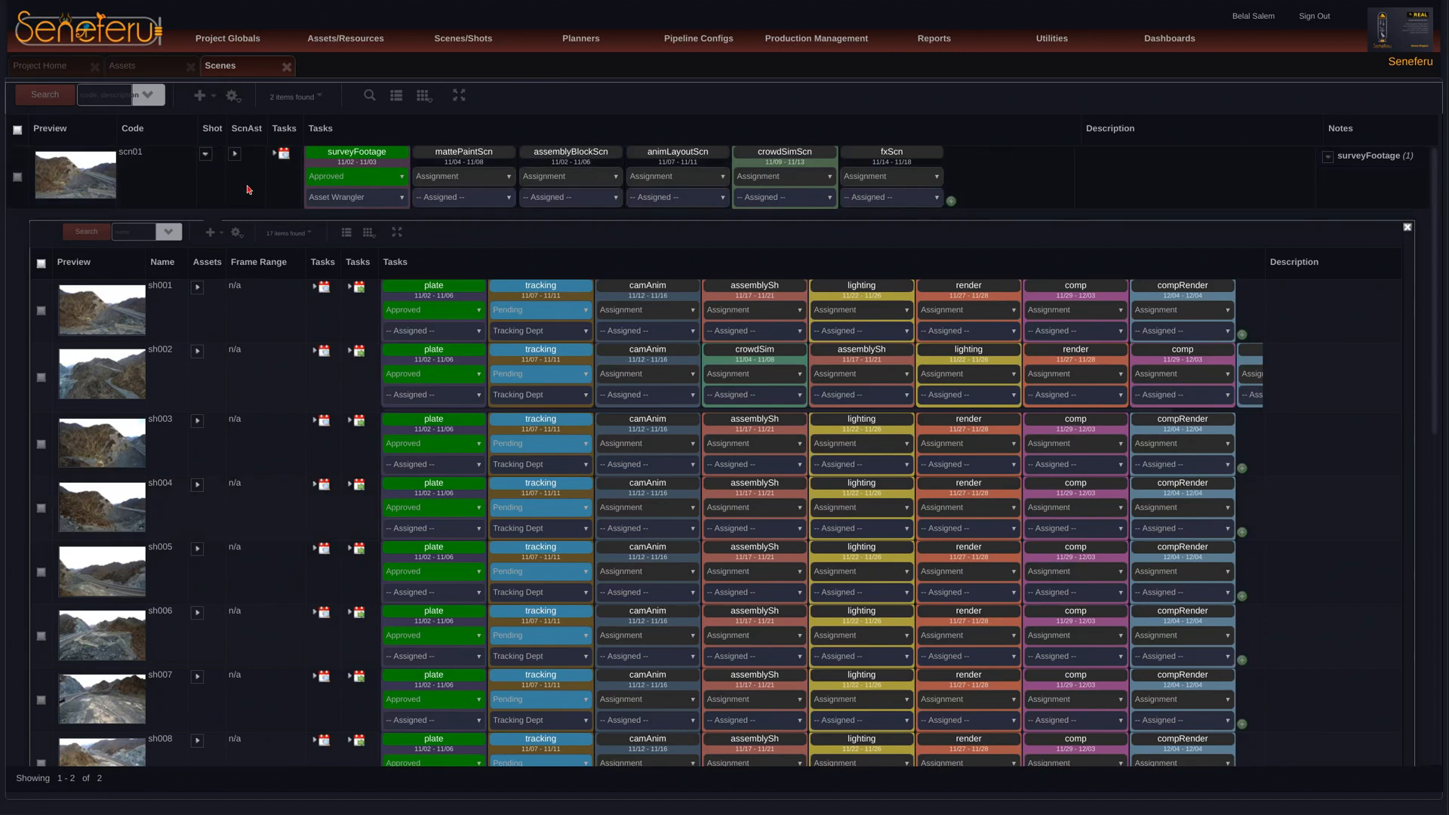
pyautogui.click(206, 155)
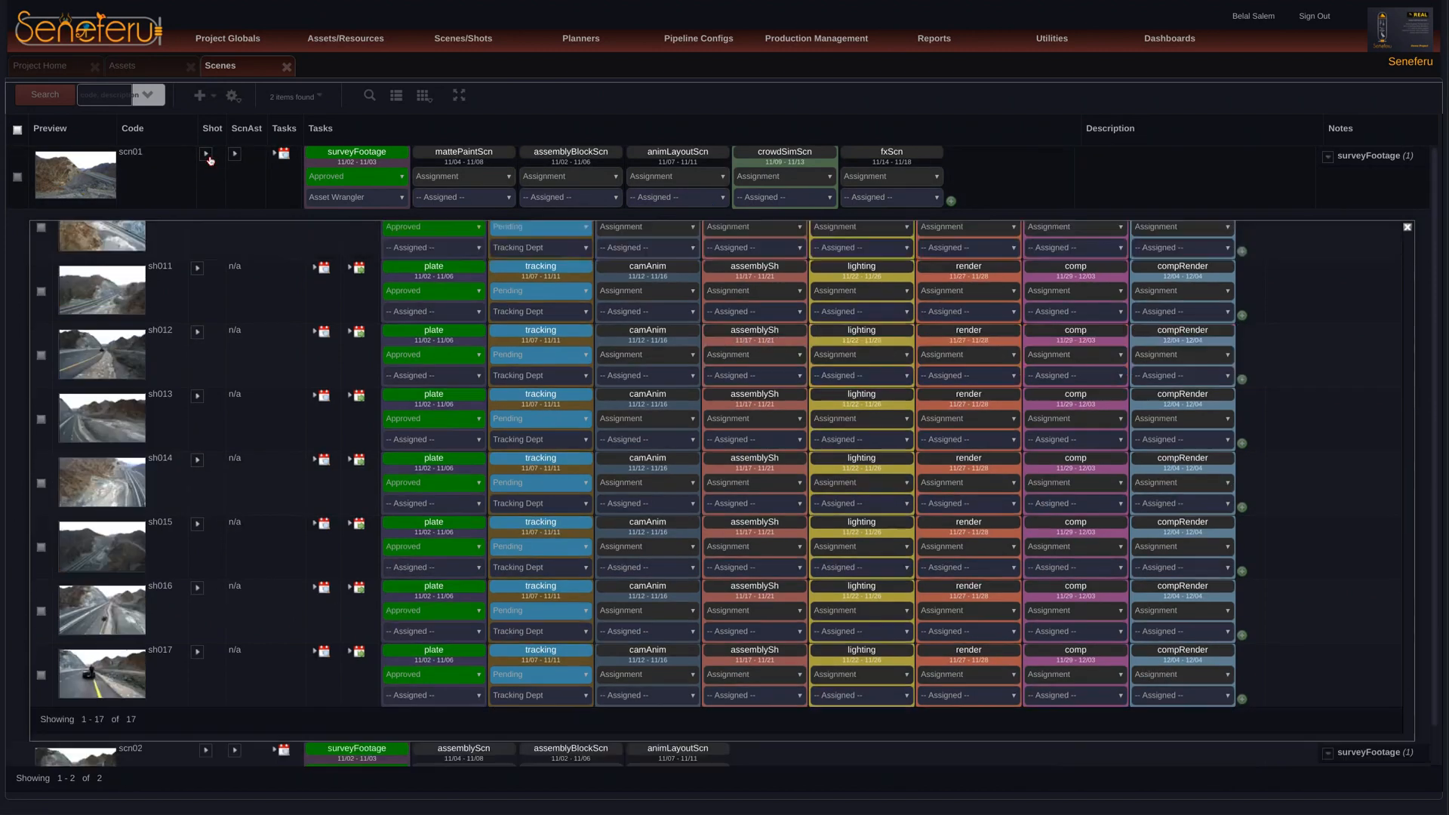
# Step: Add only the katanaTempScn task to scene scn02 and expand the scene's shots to review their tasks
pyautogui.click(952, 200)
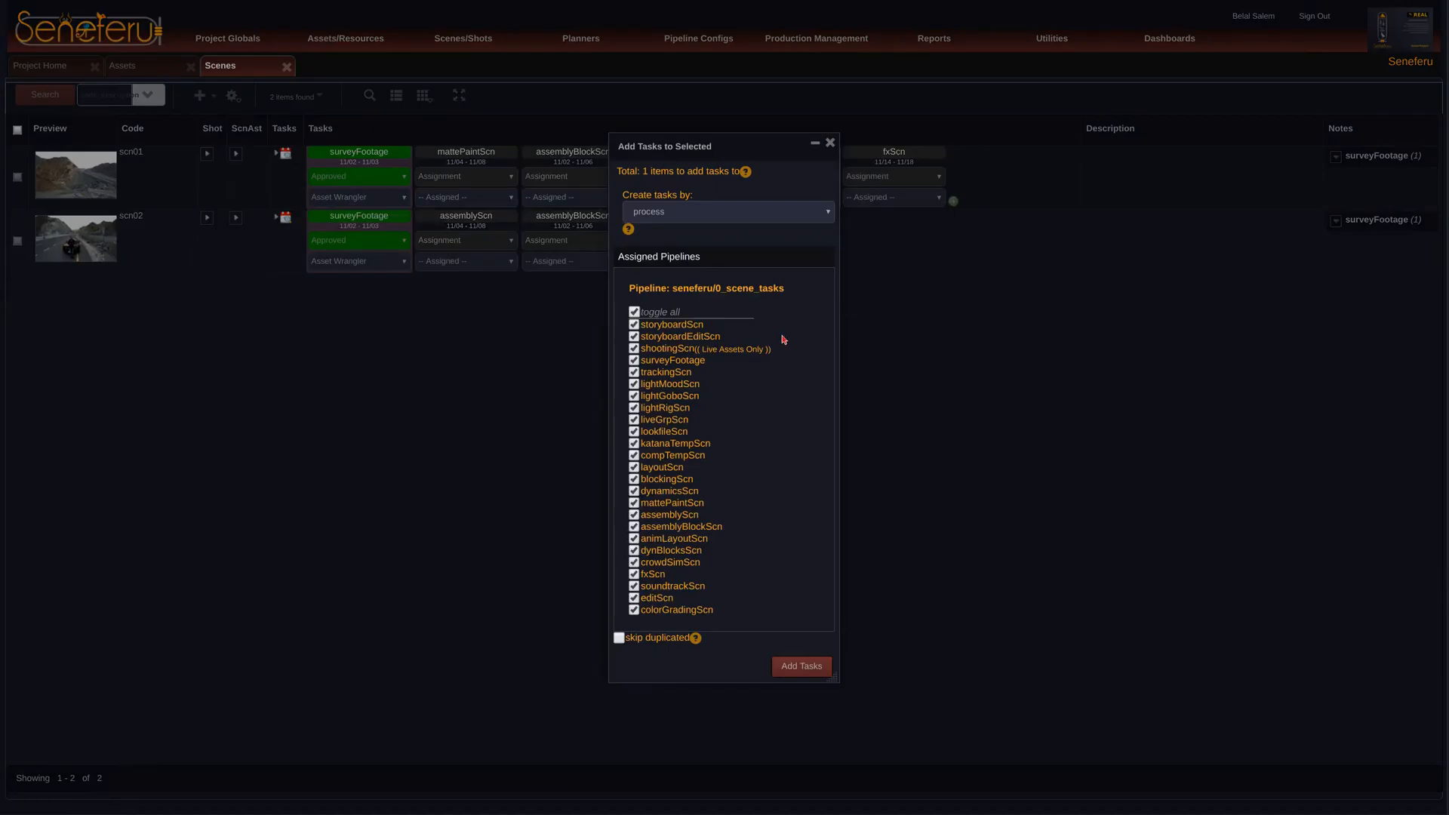
pyautogui.click(634, 312)
pyautogui.click(634, 443)
pyautogui.click(812, 667)
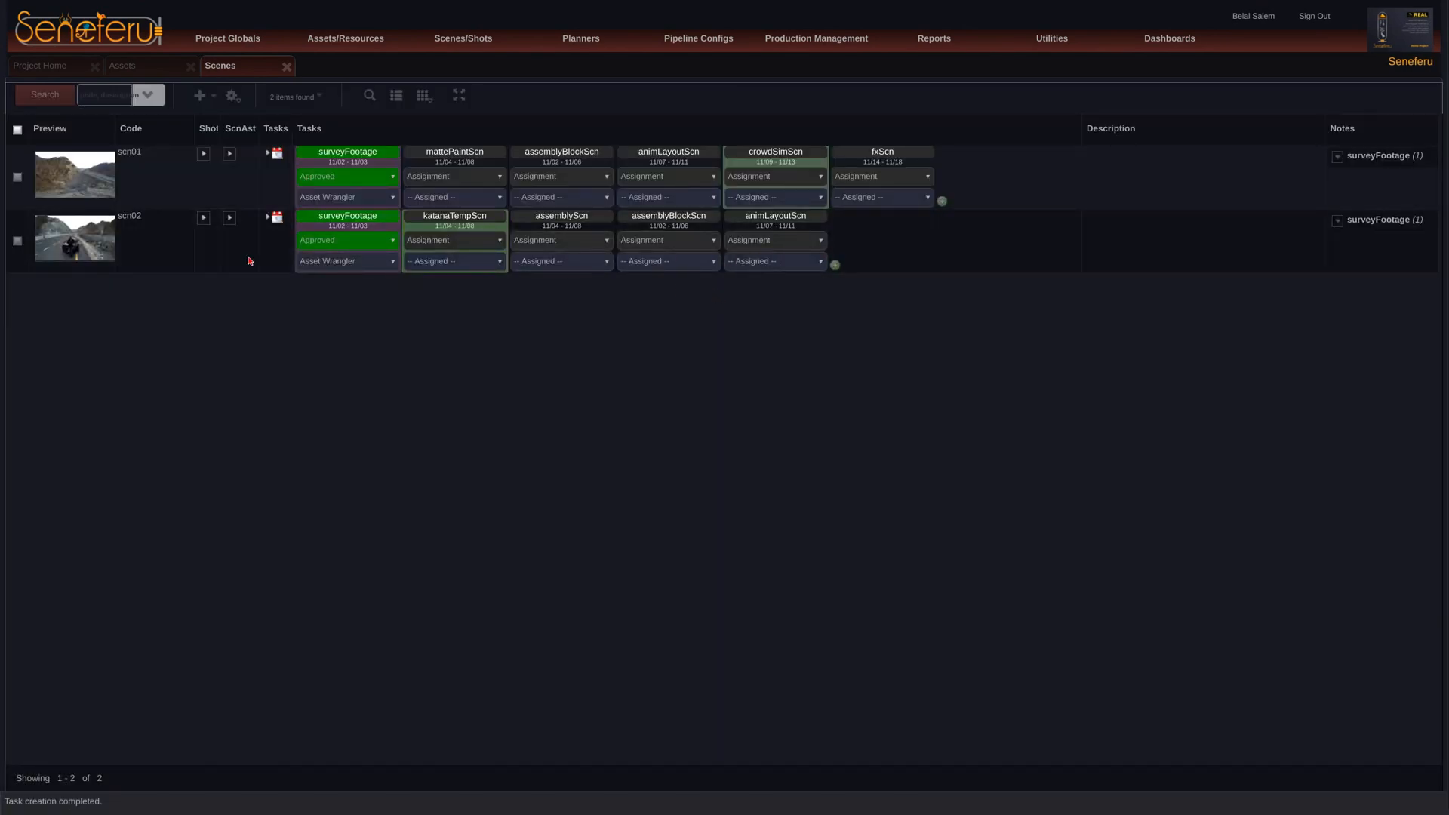
pyautogui.click(203, 218)
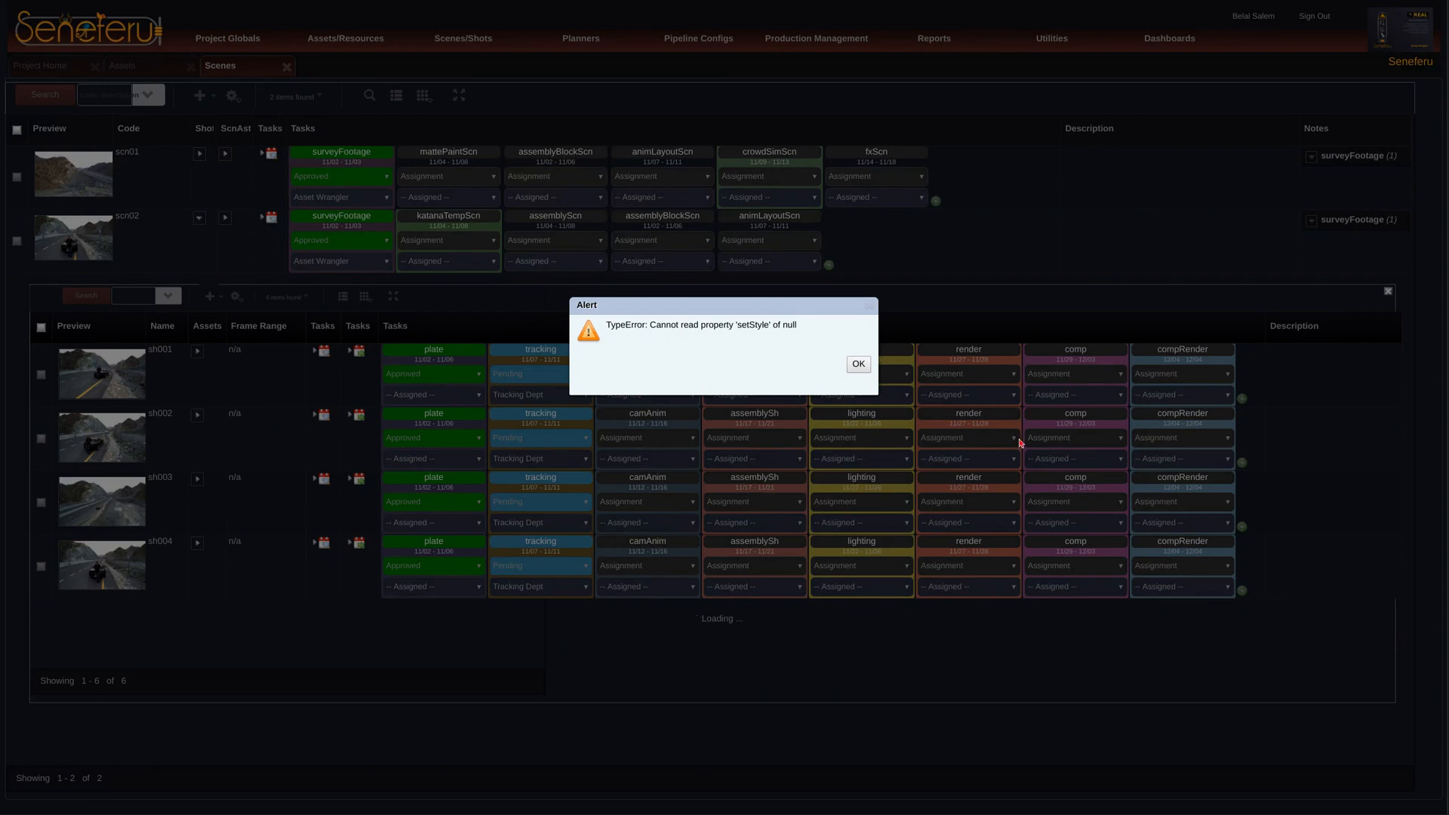
pyautogui.click(856, 365)
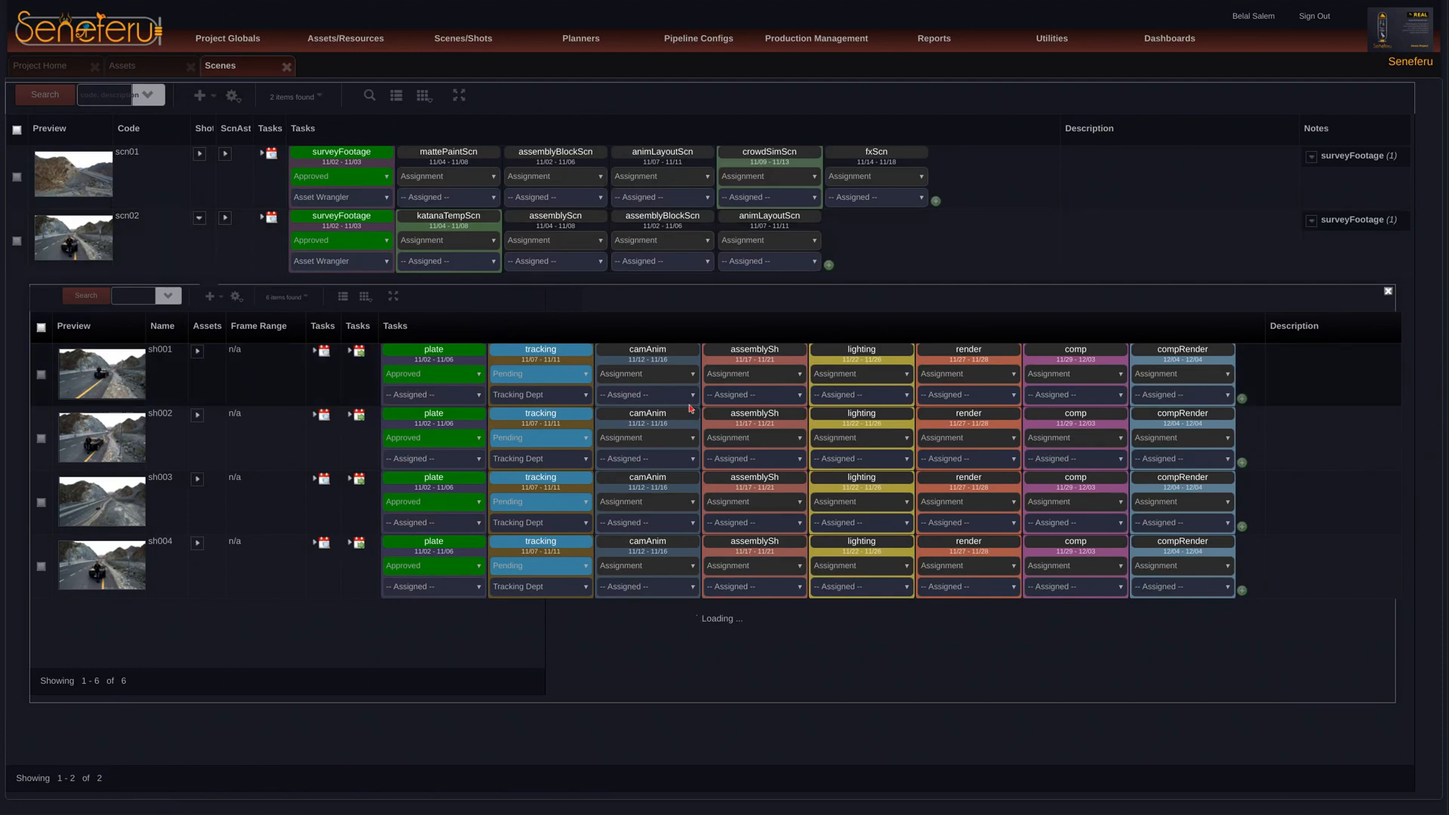
# Step: Collapse the shots of scene scn02 and widen the Shot column in the Scenes list
pyautogui.click(200, 219)
pyautogui.moveTo(212, 128); pyautogui.dragTo(231, 128)
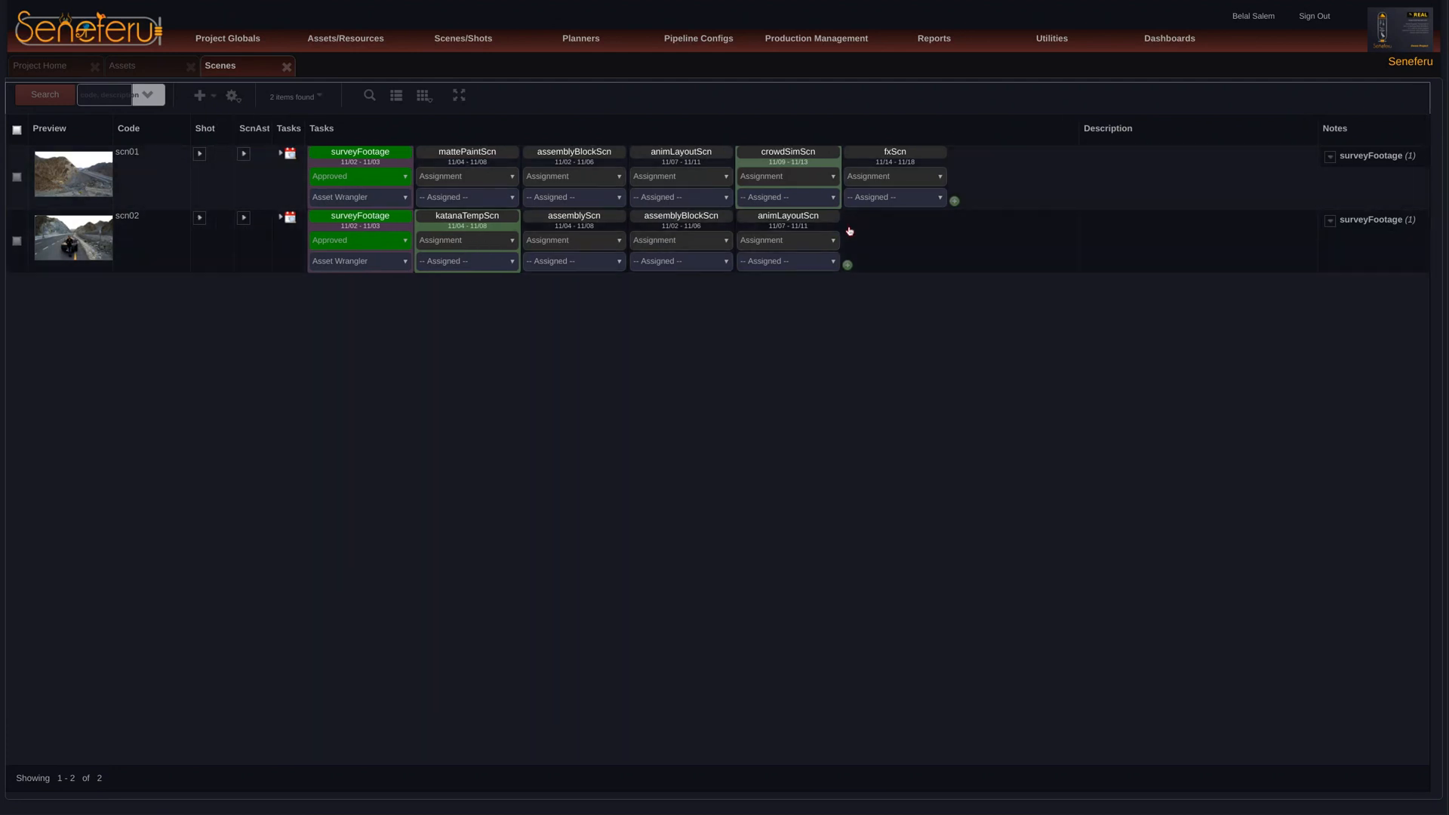
pyautogui.click(848, 264)
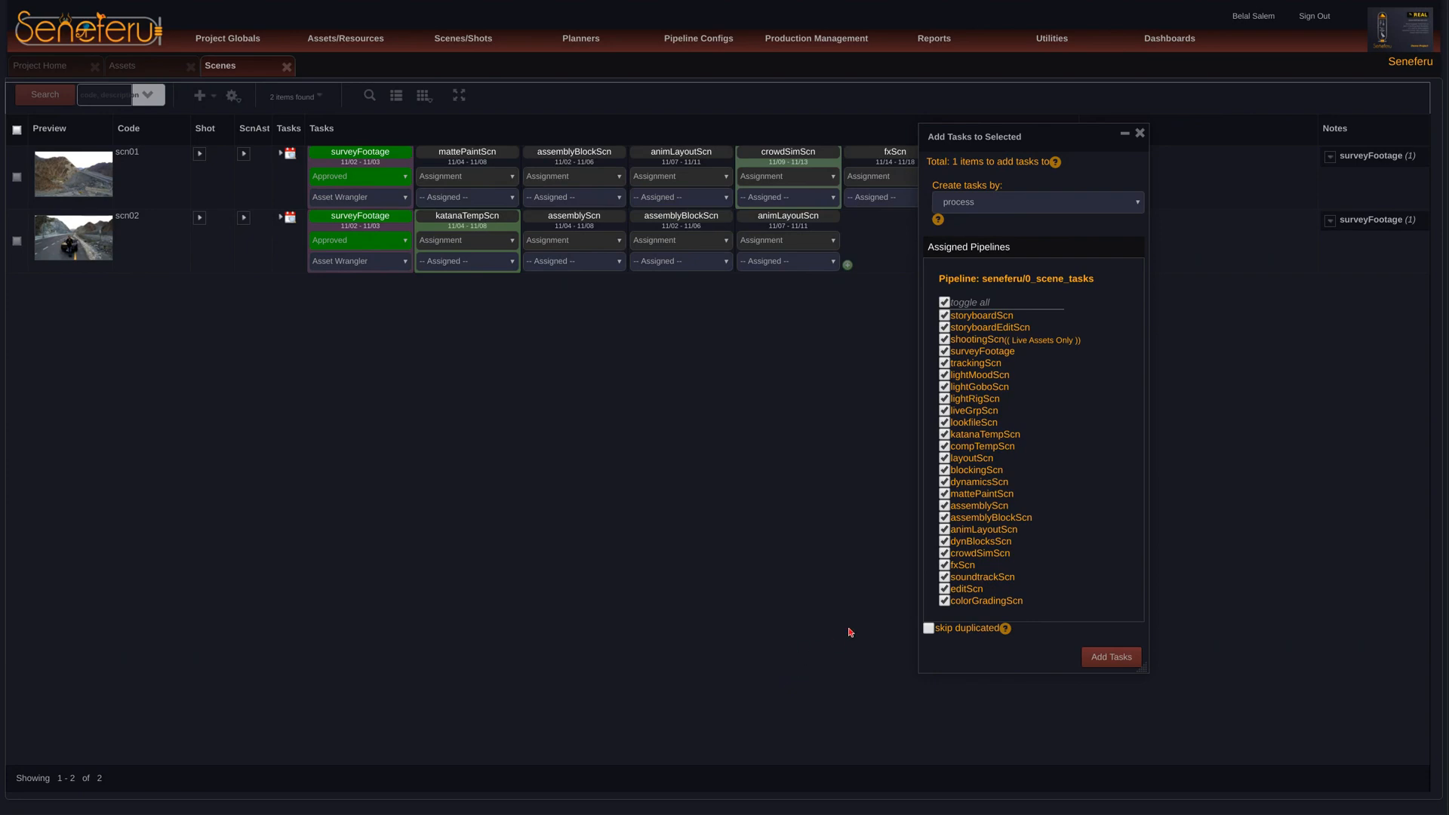
pyautogui.moveTo(1055, 148); pyautogui.dragTo(1095, 162)
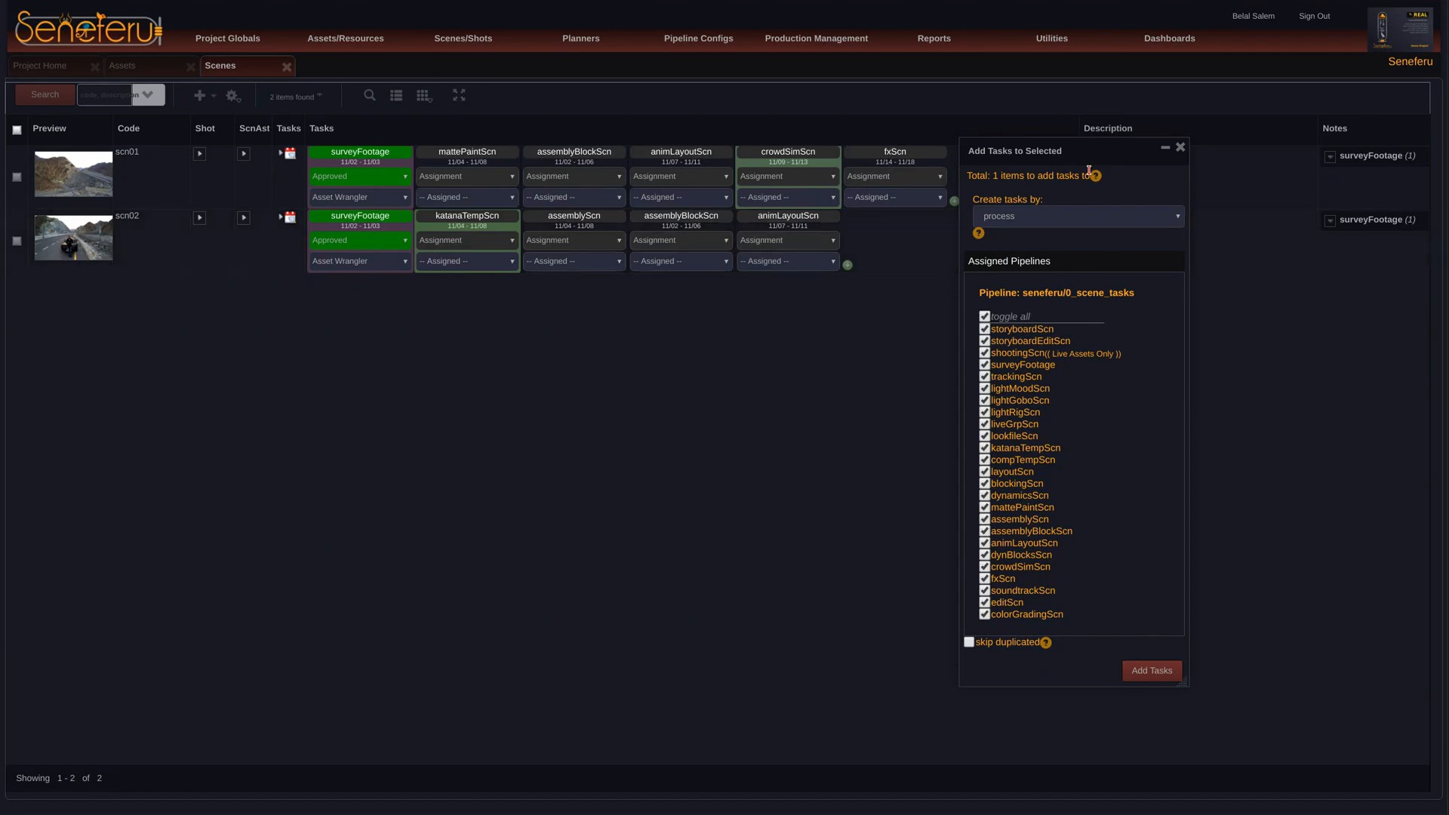
pyautogui.moveTo(1100, 158); pyautogui.dragTo(1190, 149)
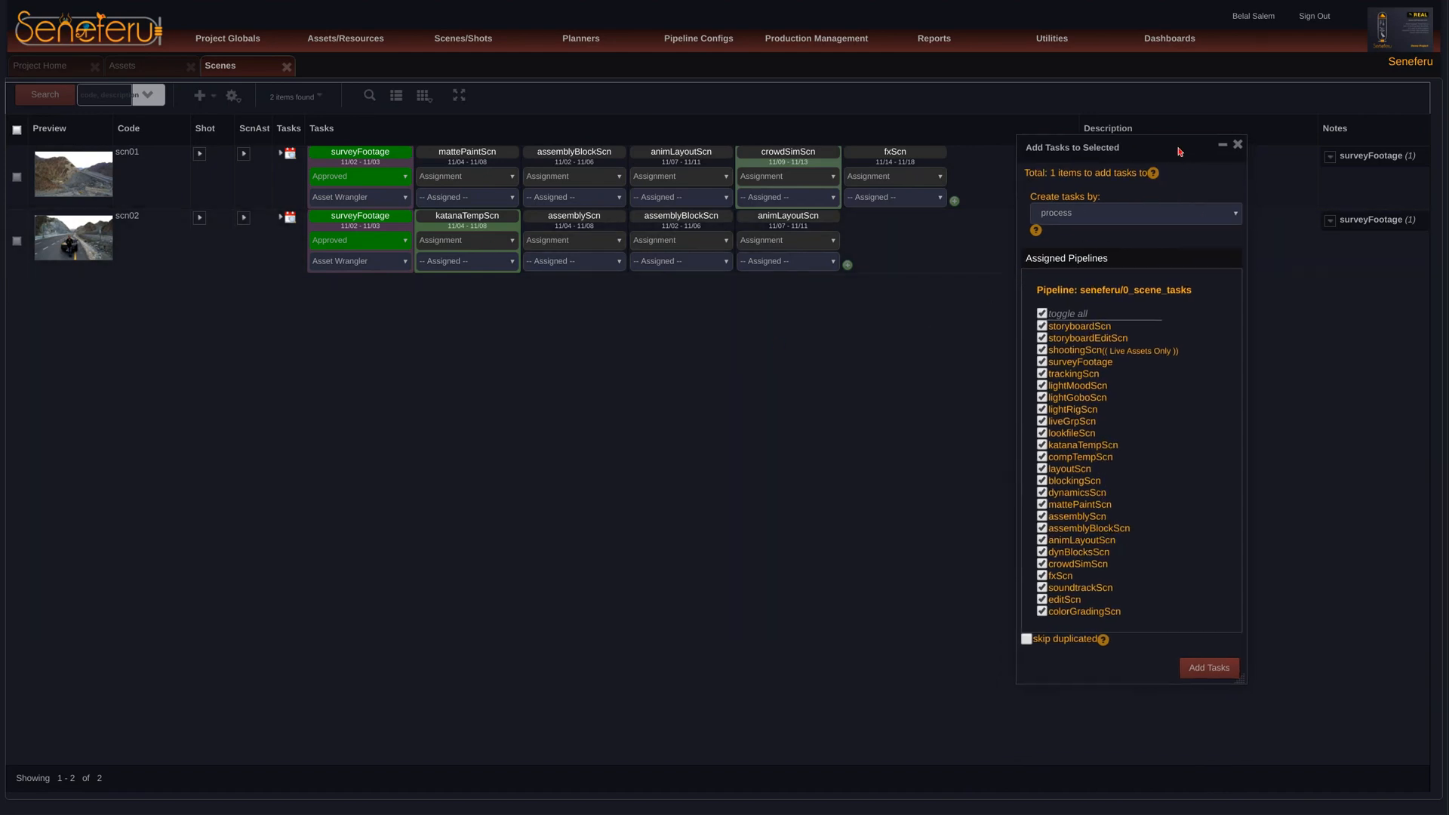
pyautogui.click(1230, 144)
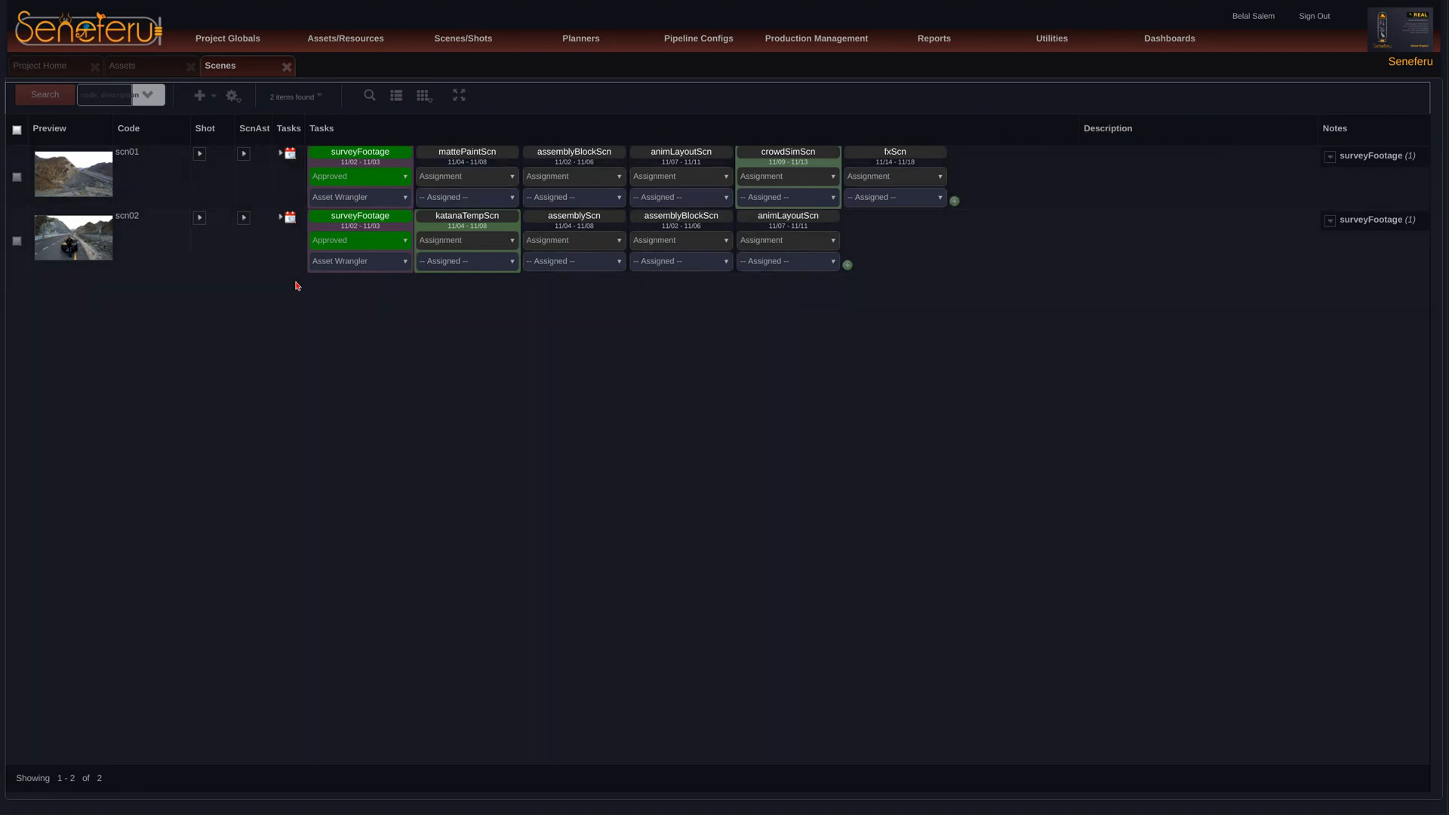
# Step: Delete the katanaTempScn task from scene scn02 and refresh the Scenes list
pyautogui.click(288, 222)
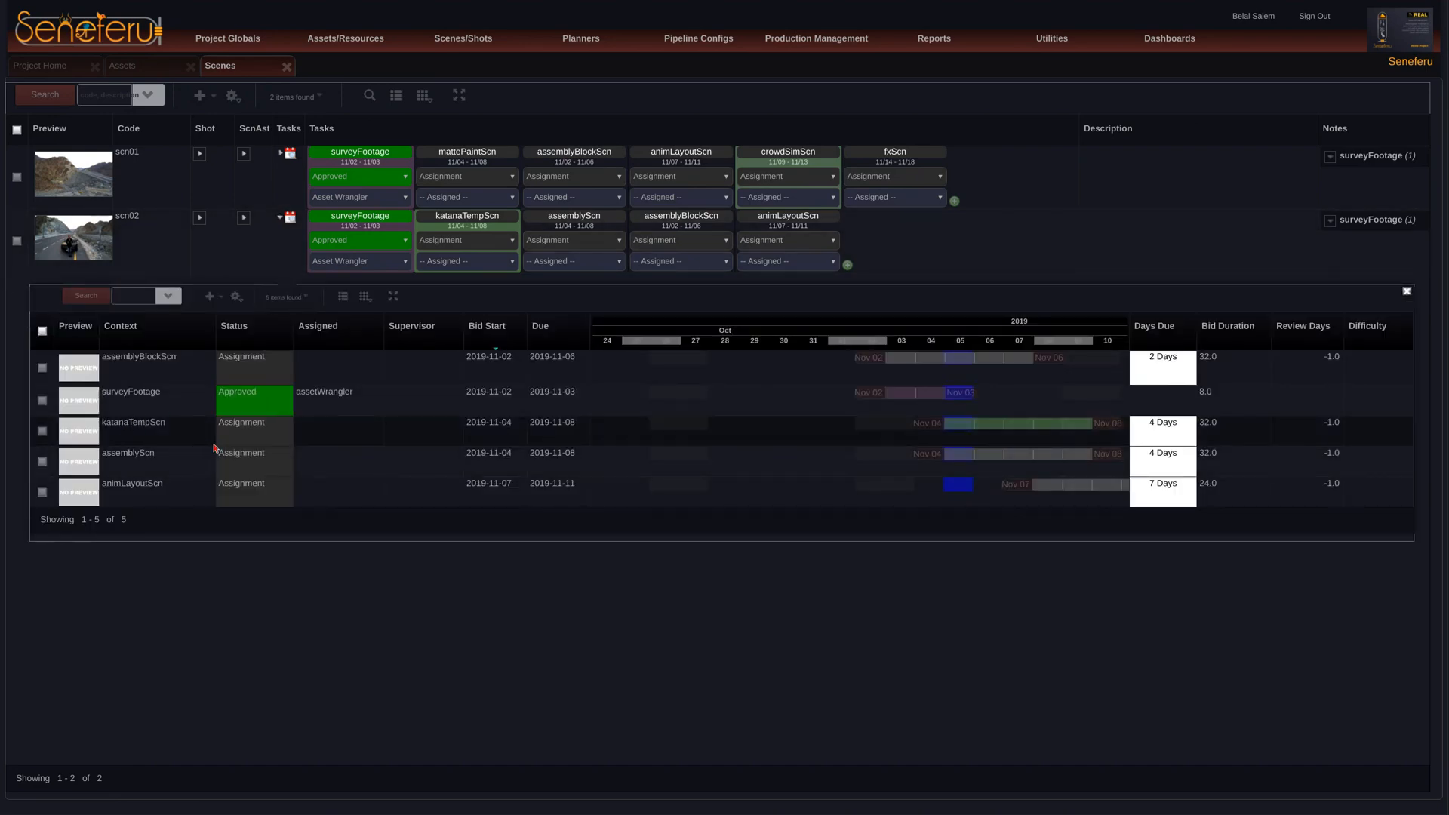
pyautogui.rightClick(372, 438)
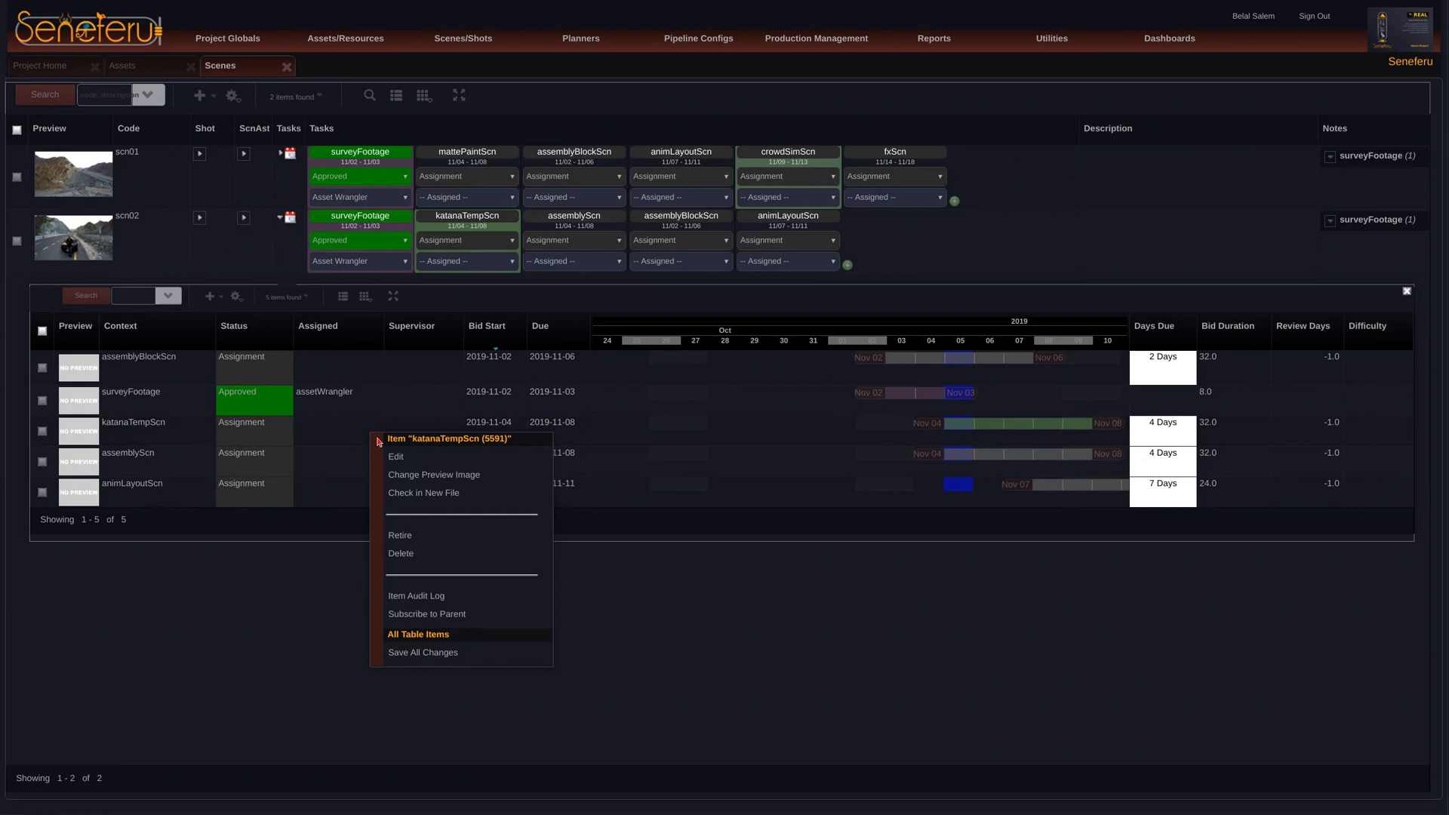
pyautogui.click(444, 560)
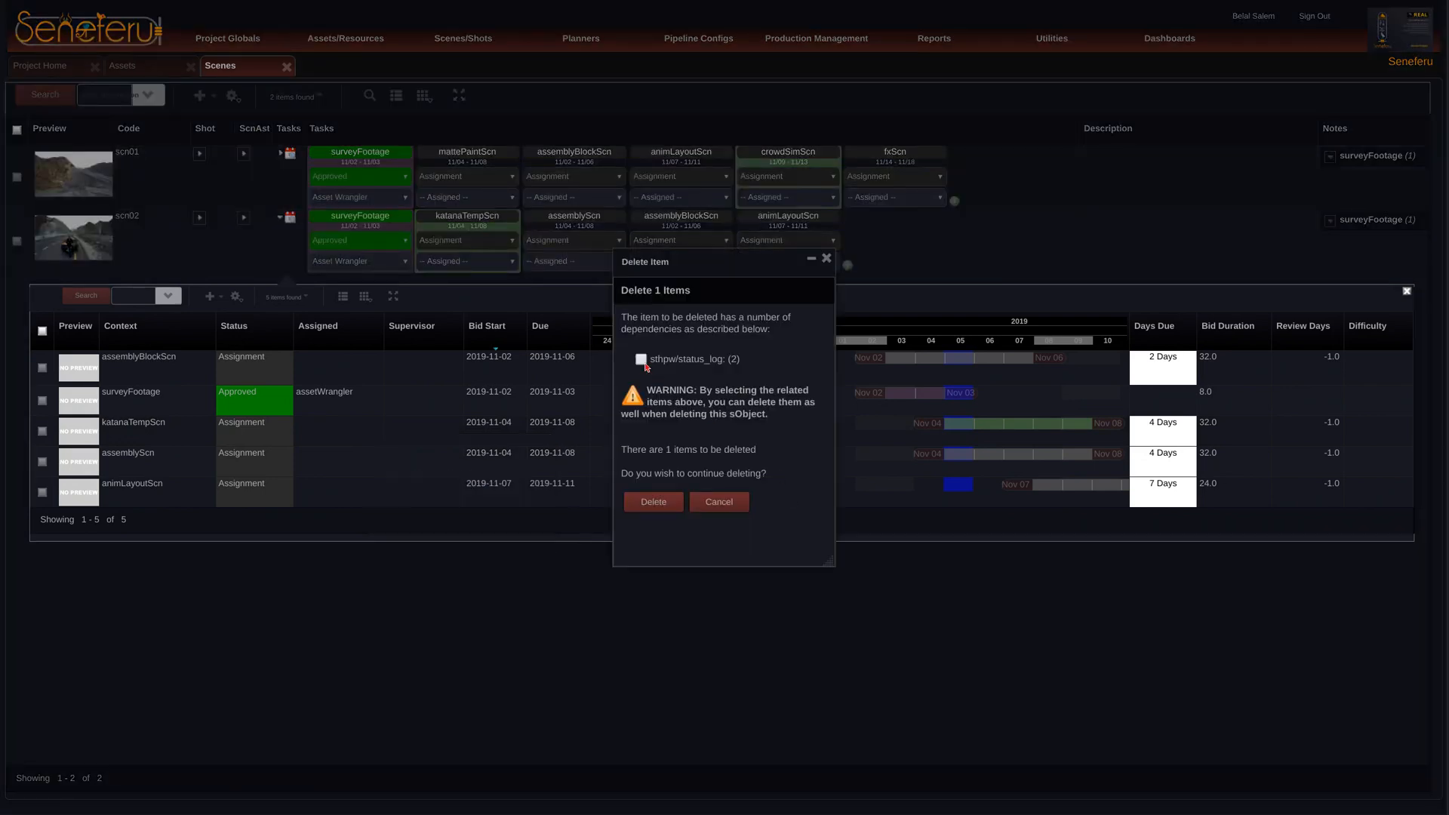
pyautogui.click(664, 502)
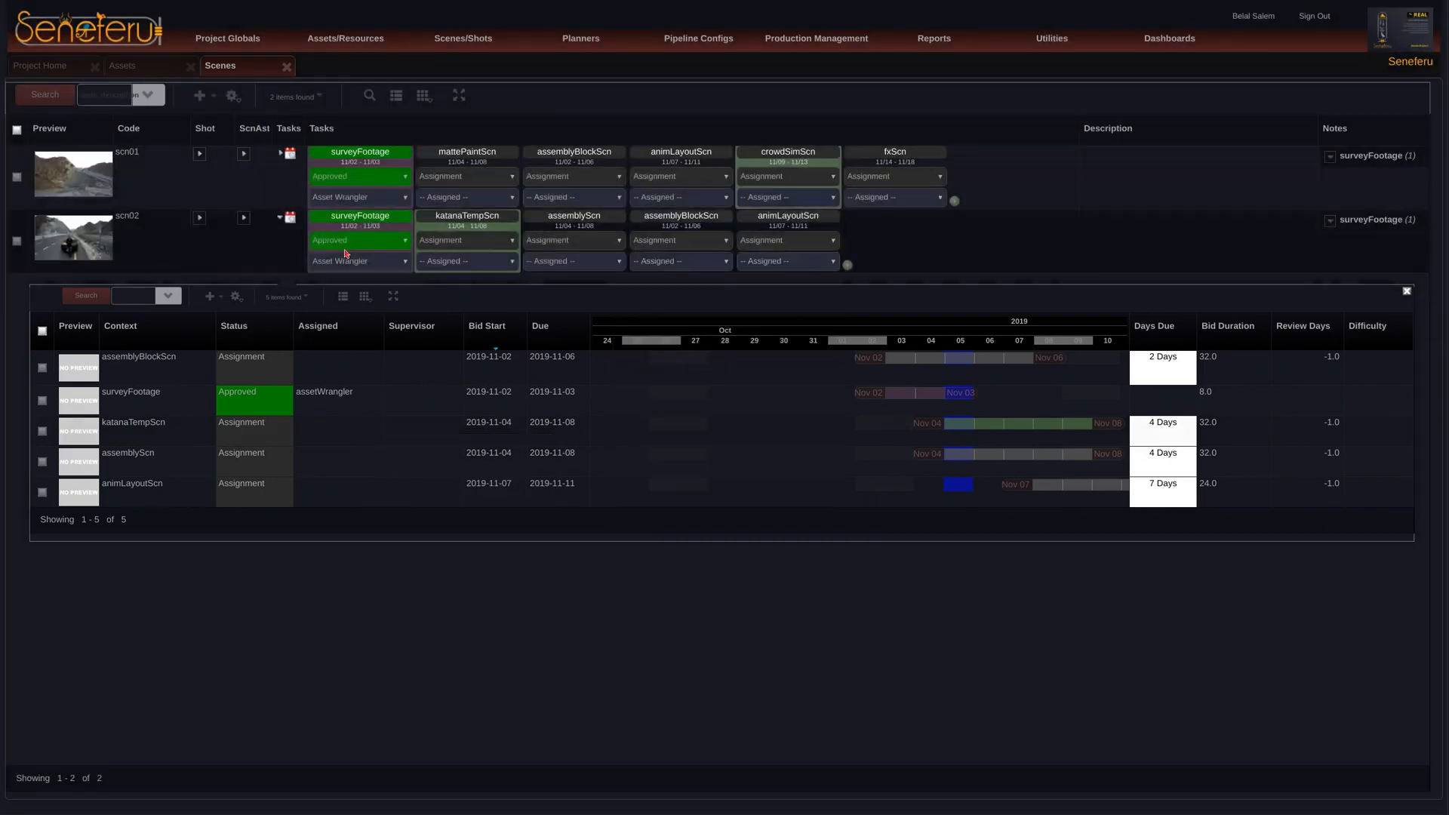
pyautogui.click(280, 218)
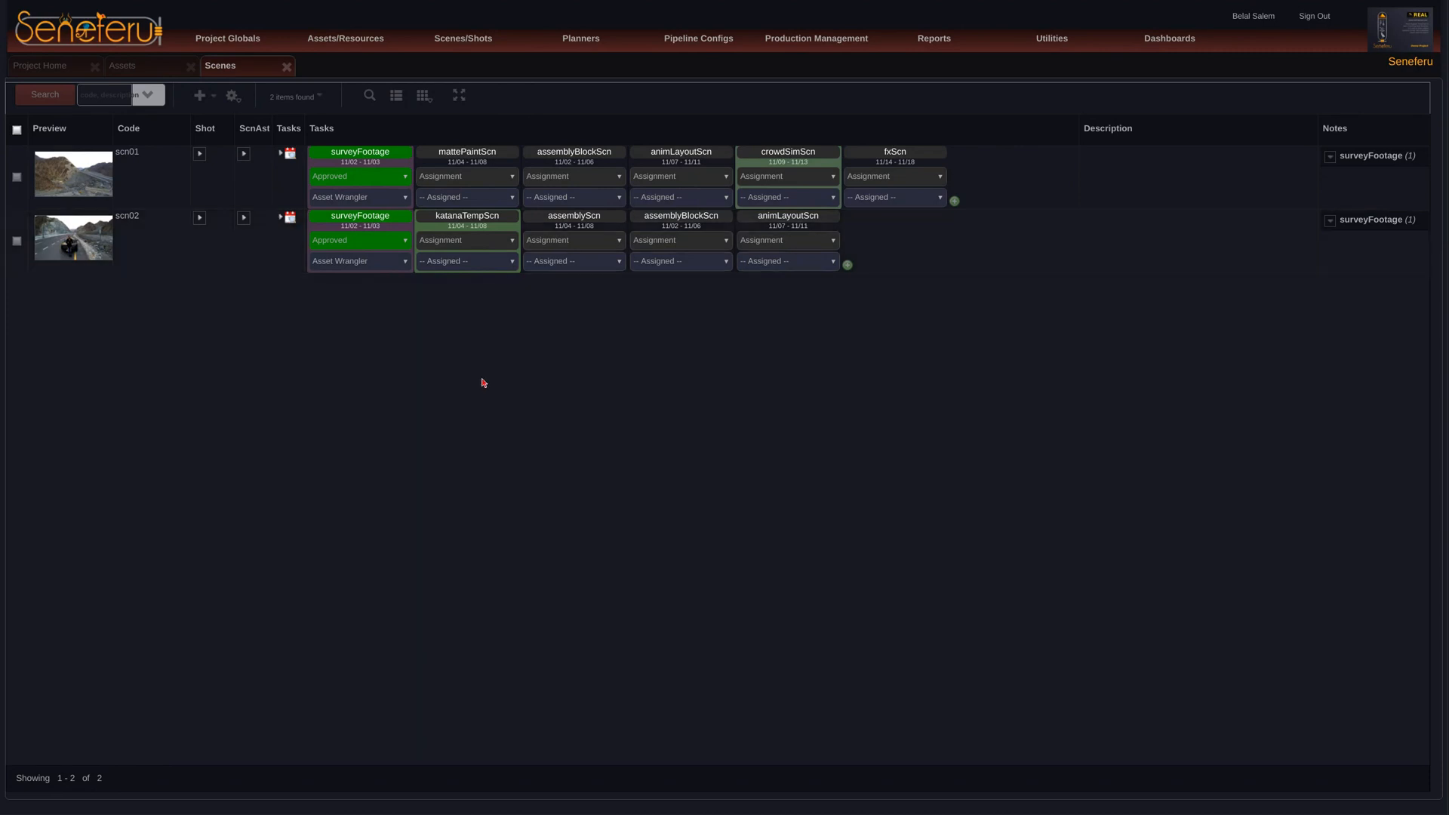
pyautogui.click(59, 99)
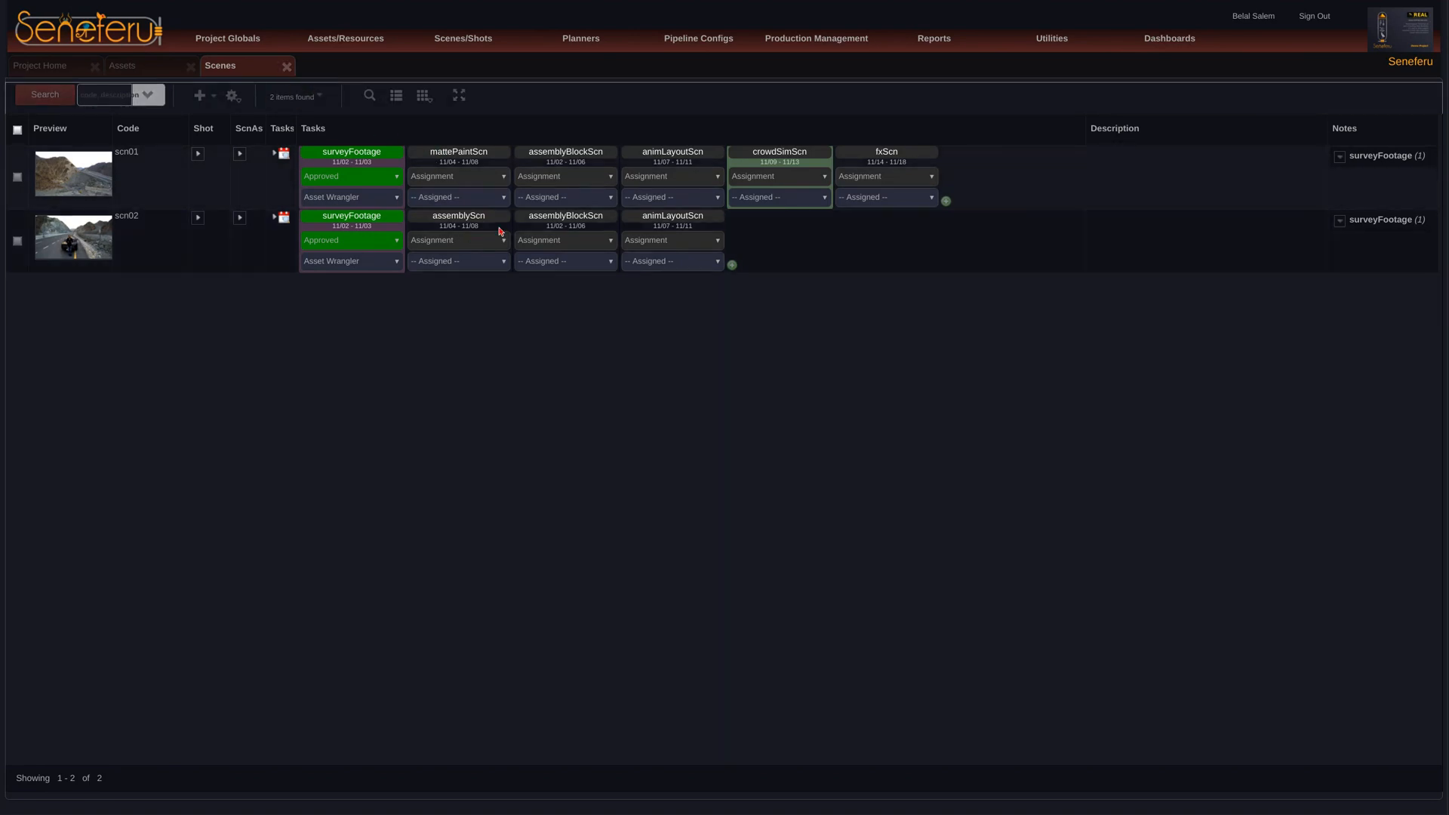
# Step: Close the Scenes and Assets views and open the project's Shared Assets
pyautogui.click(287, 67)
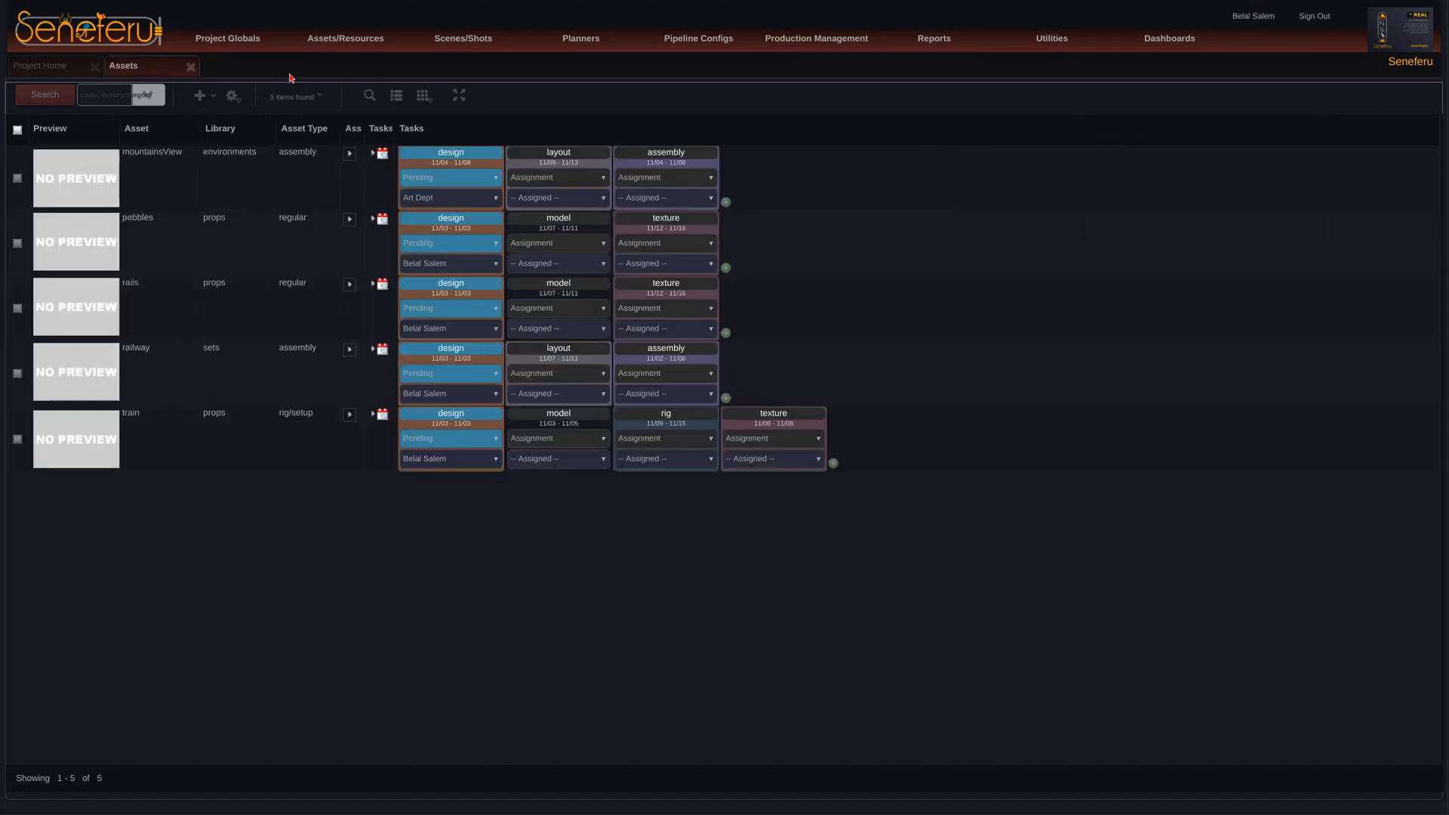
pyautogui.click(191, 67)
pyautogui.moveTo(226, 44)
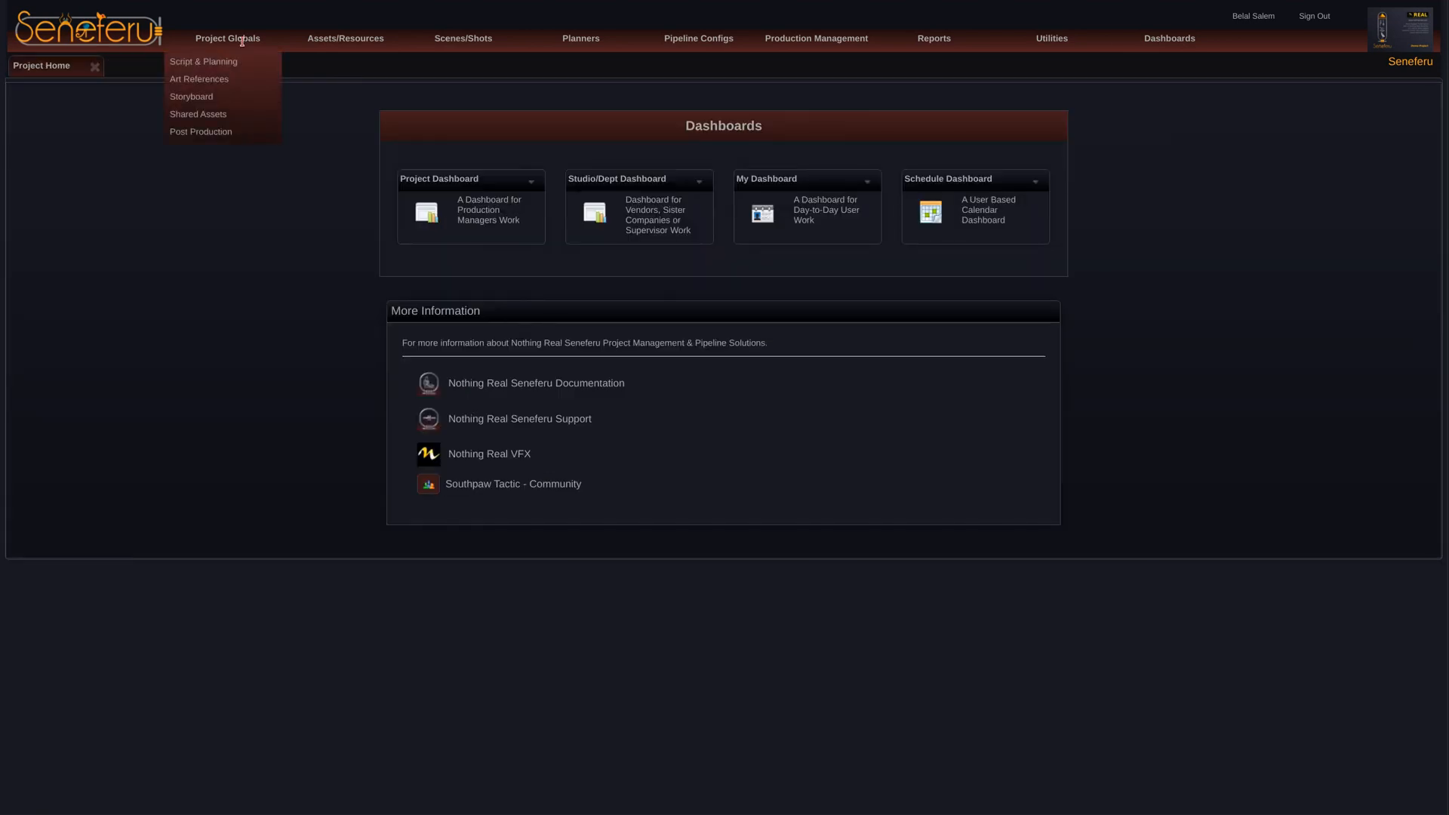
pyautogui.click(225, 116)
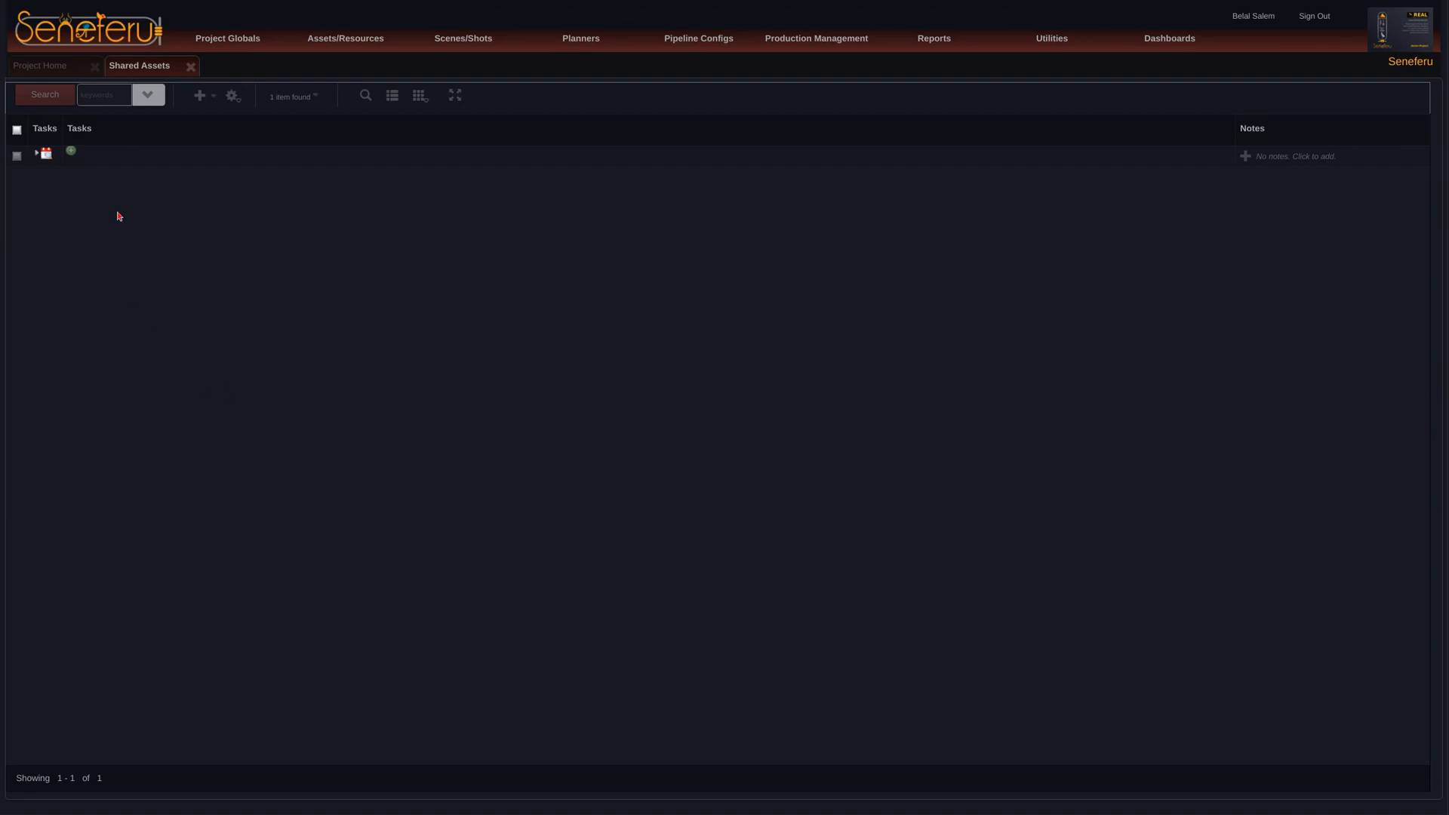
# Step: Start adding tasks to the shared assets item, with only the shaderLibrary and katanaTempGeneric processes selected
pyautogui.click(71, 151)
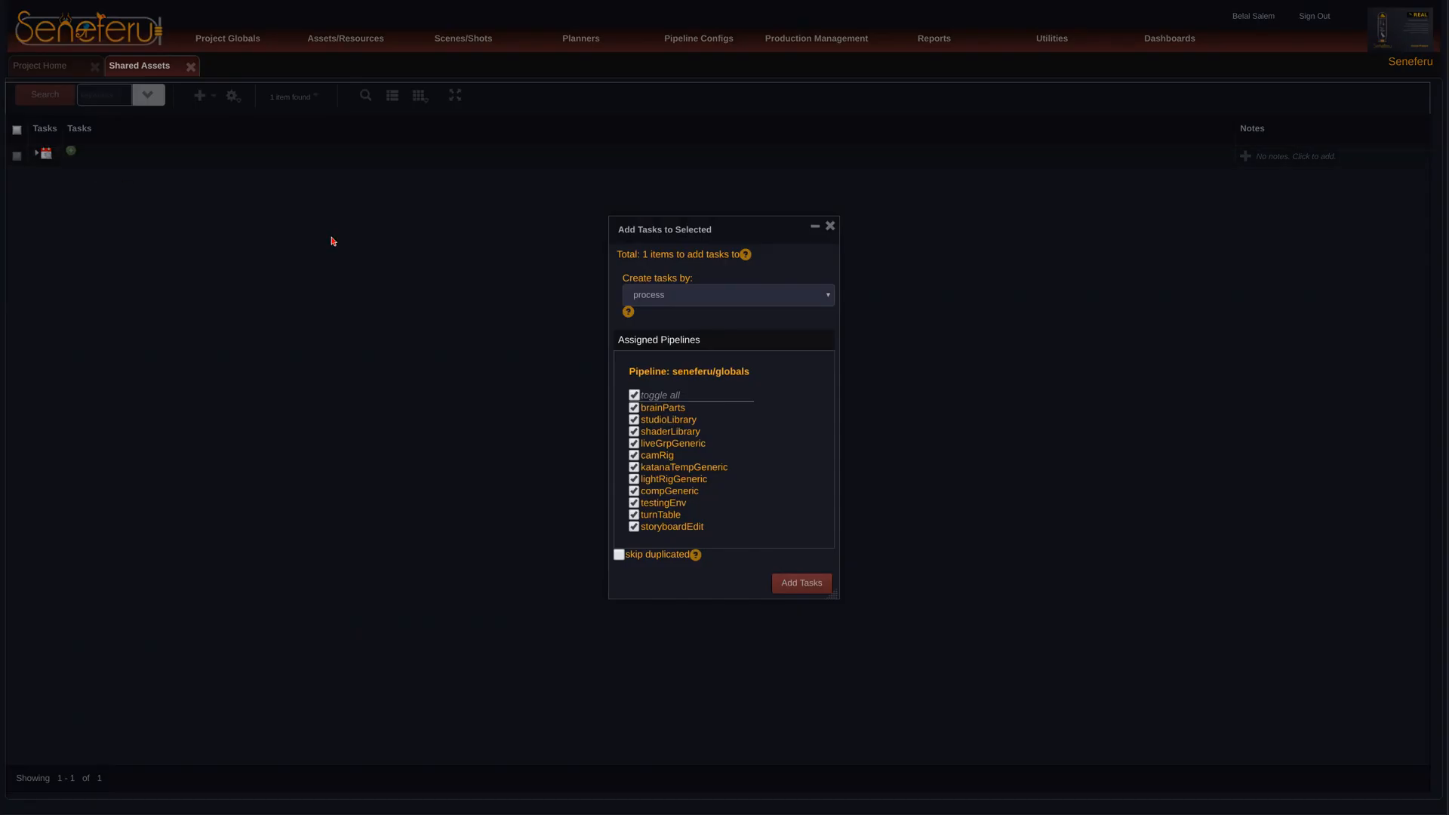
pyautogui.click(634, 396)
pyautogui.moveTo(685, 410); pyautogui.dragTo(638, 408)
pyautogui.moveTo(717, 230); pyautogui.dragTo(711, 203)
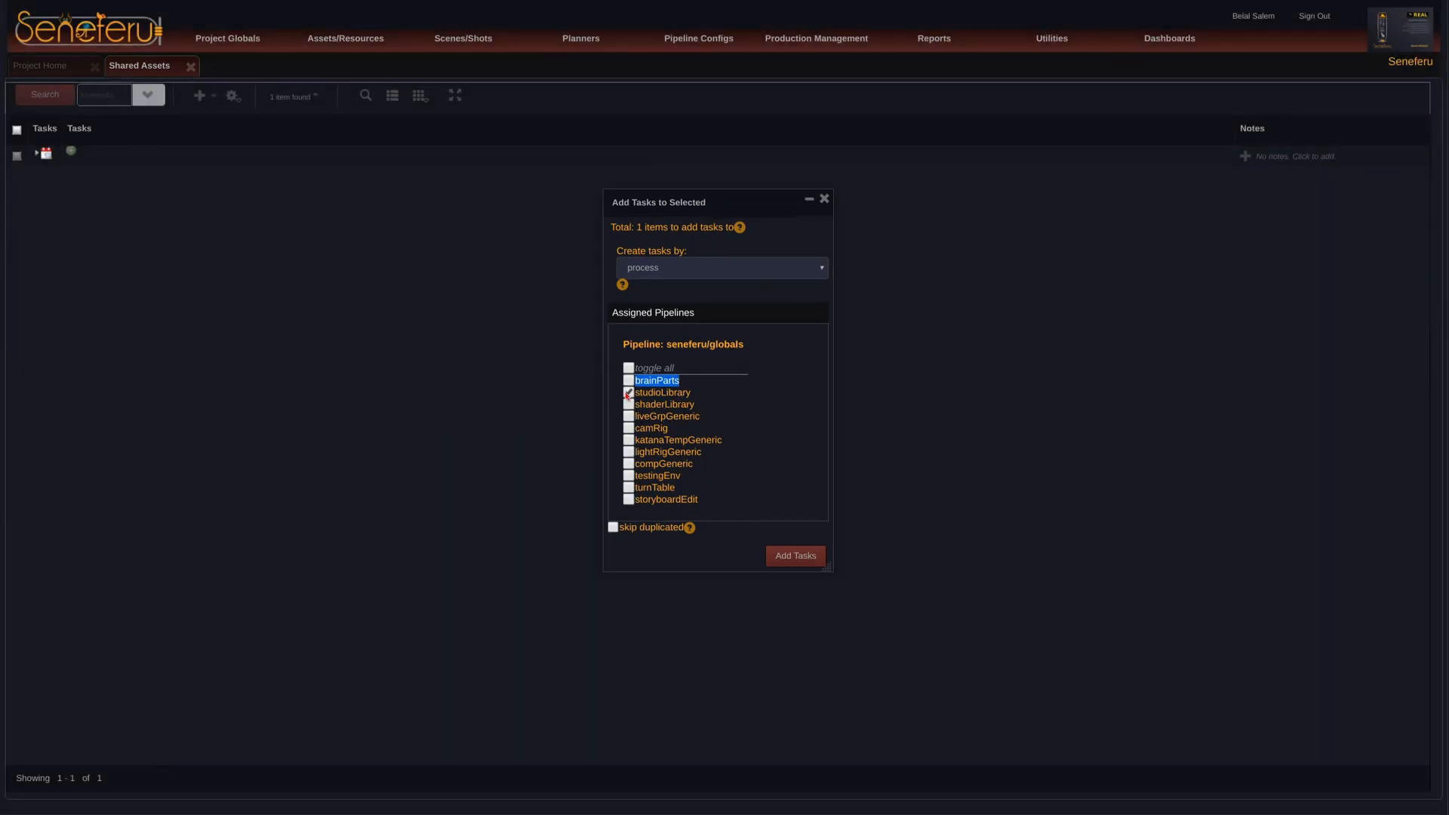
pyautogui.doubleClick(674, 393)
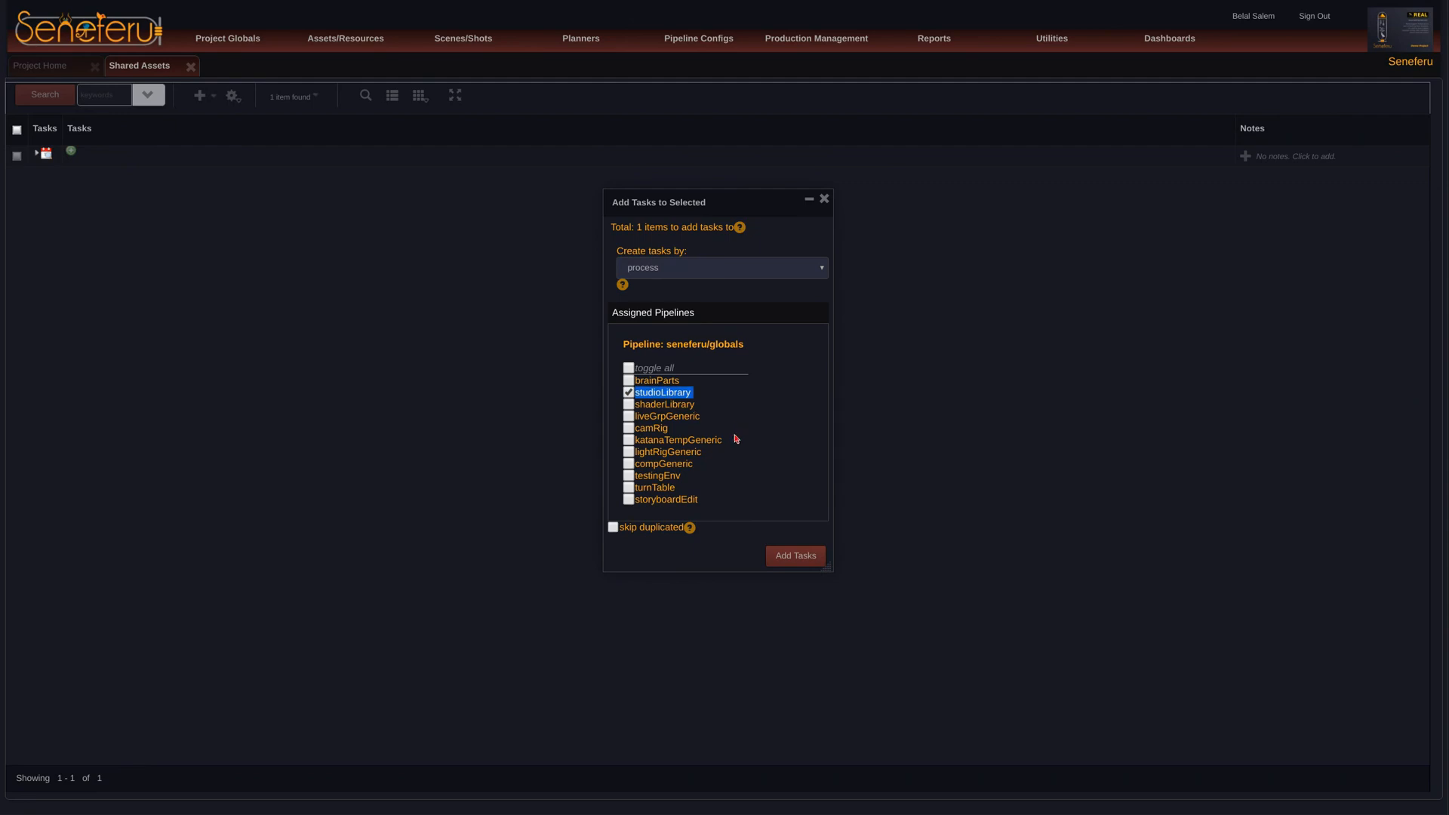
pyautogui.click(628, 393)
pyautogui.doubleClick(679, 419)
pyautogui.click(630, 417)
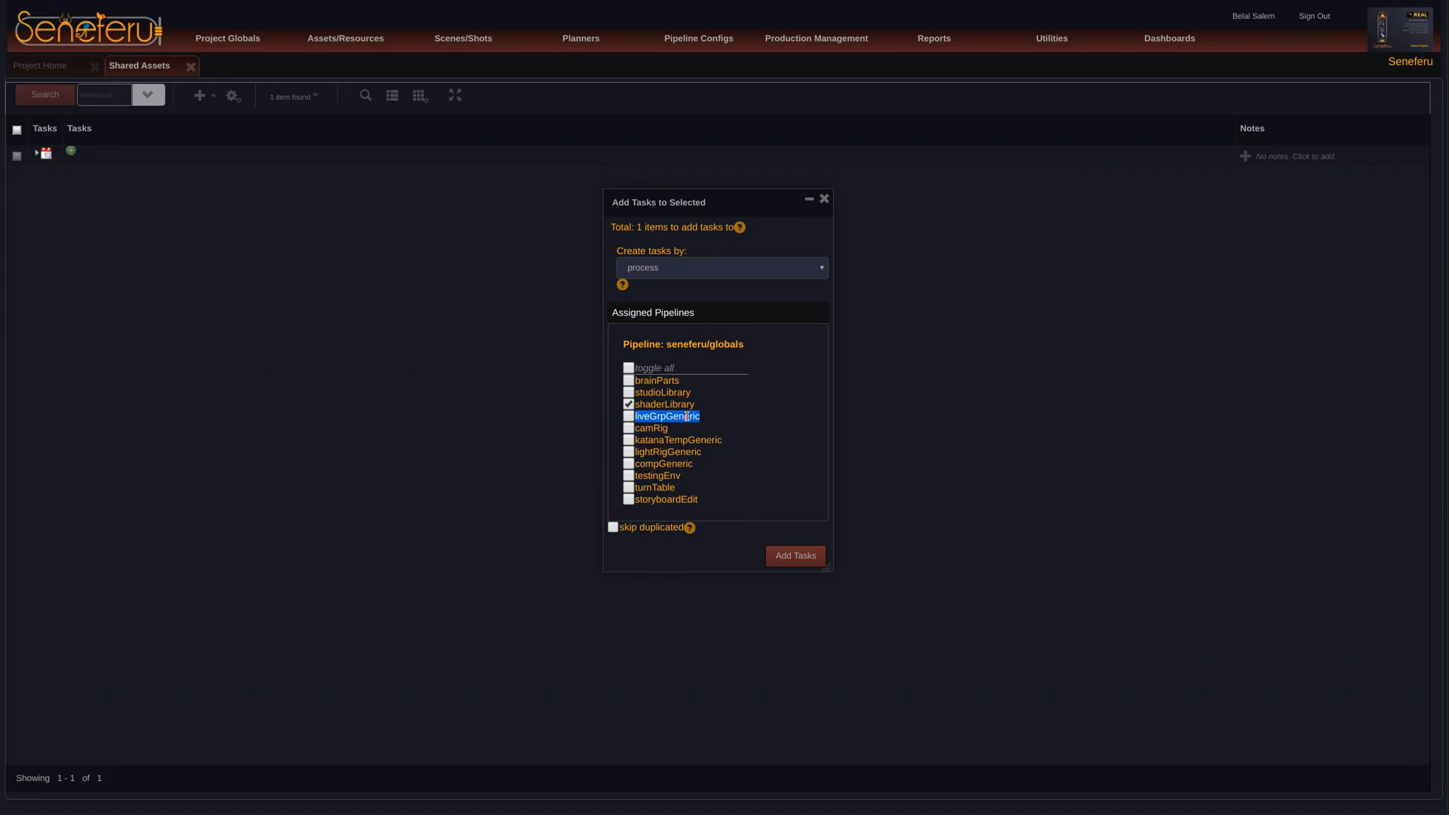
pyautogui.doubleClick(661, 428)
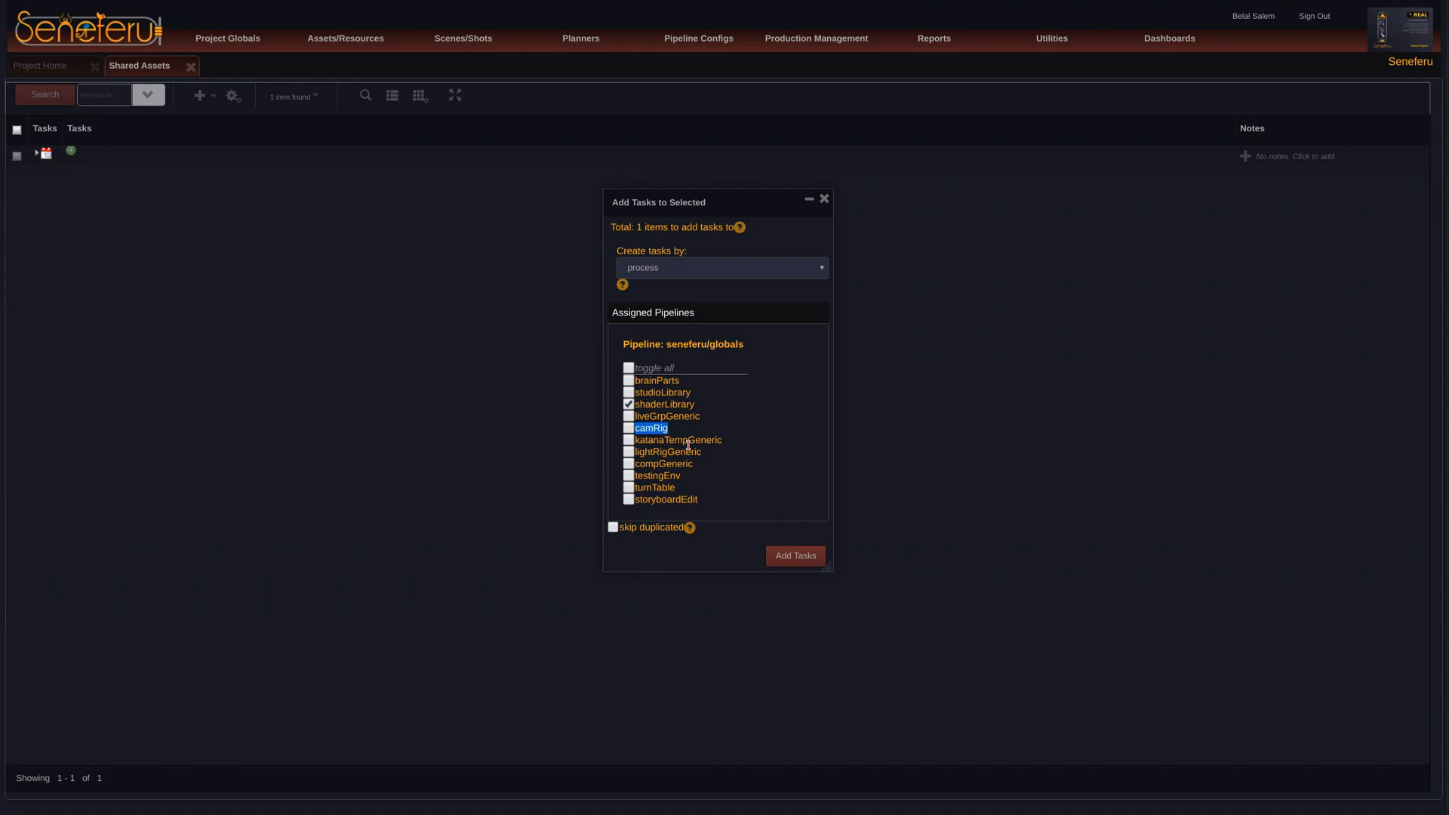
pyautogui.click(706, 444)
pyautogui.click(629, 440)
pyautogui.doubleClick(700, 442)
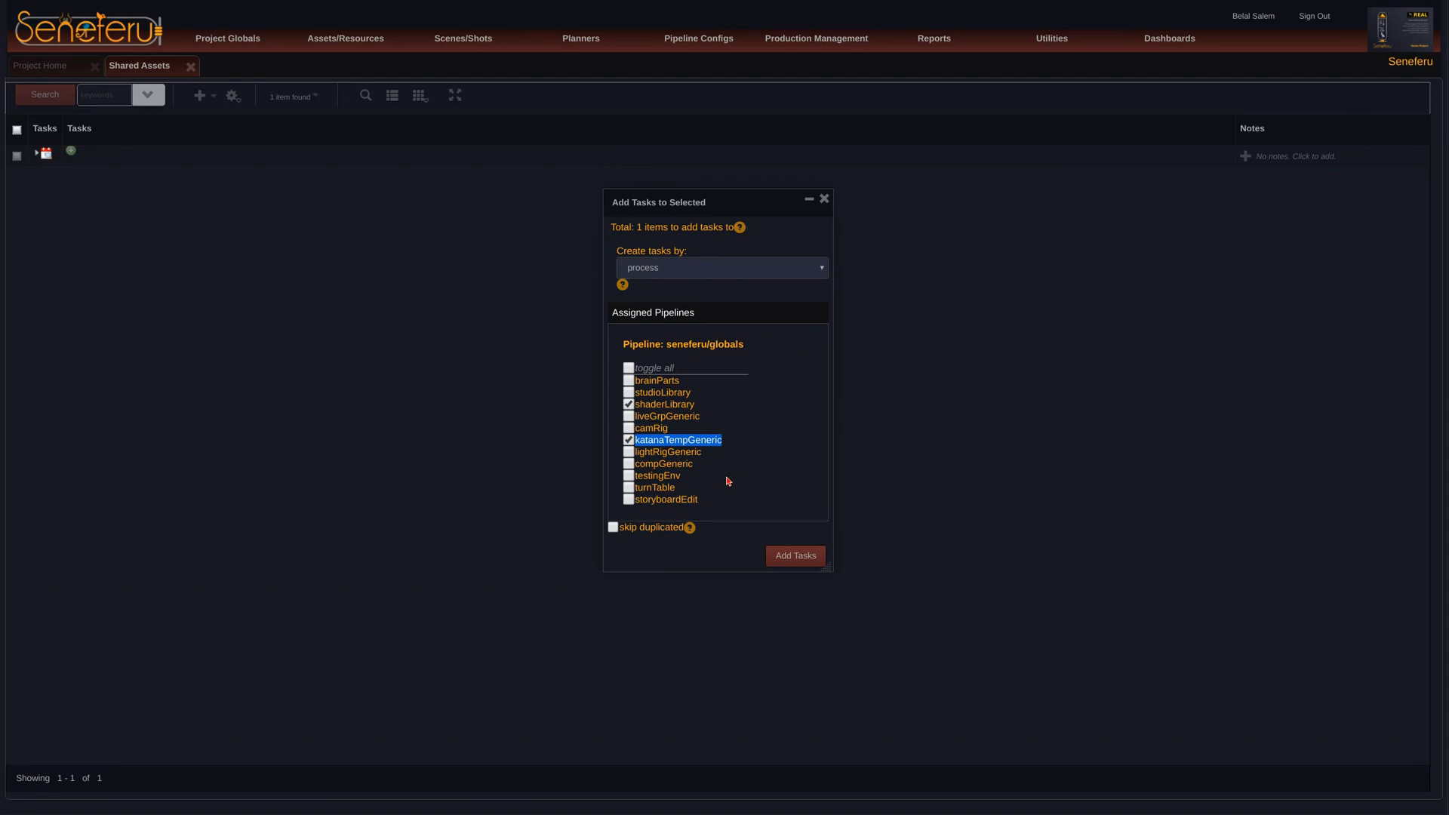
pyautogui.doubleClick(664, 405)
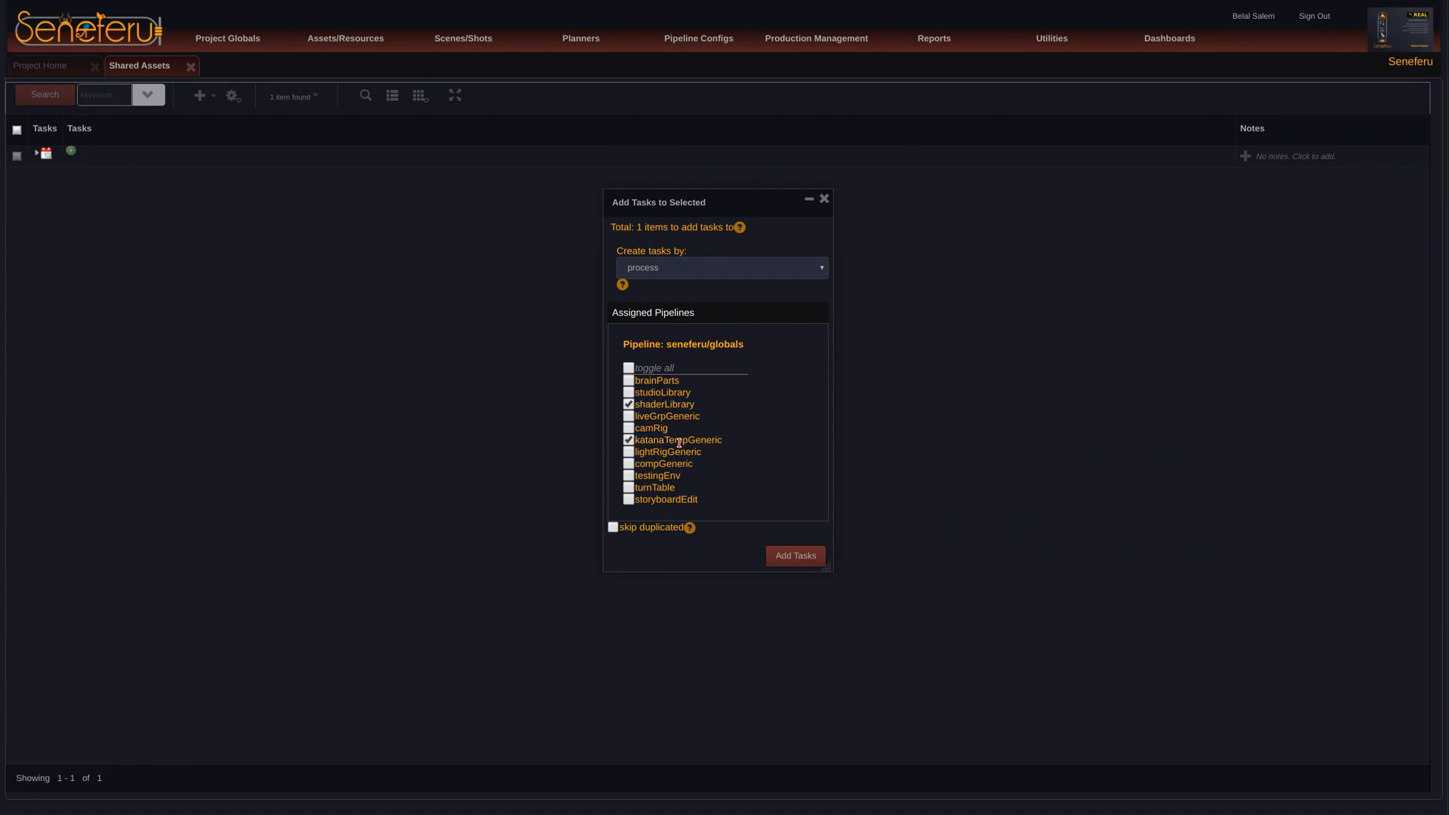
pyautogui.doubleClick(683, 441)
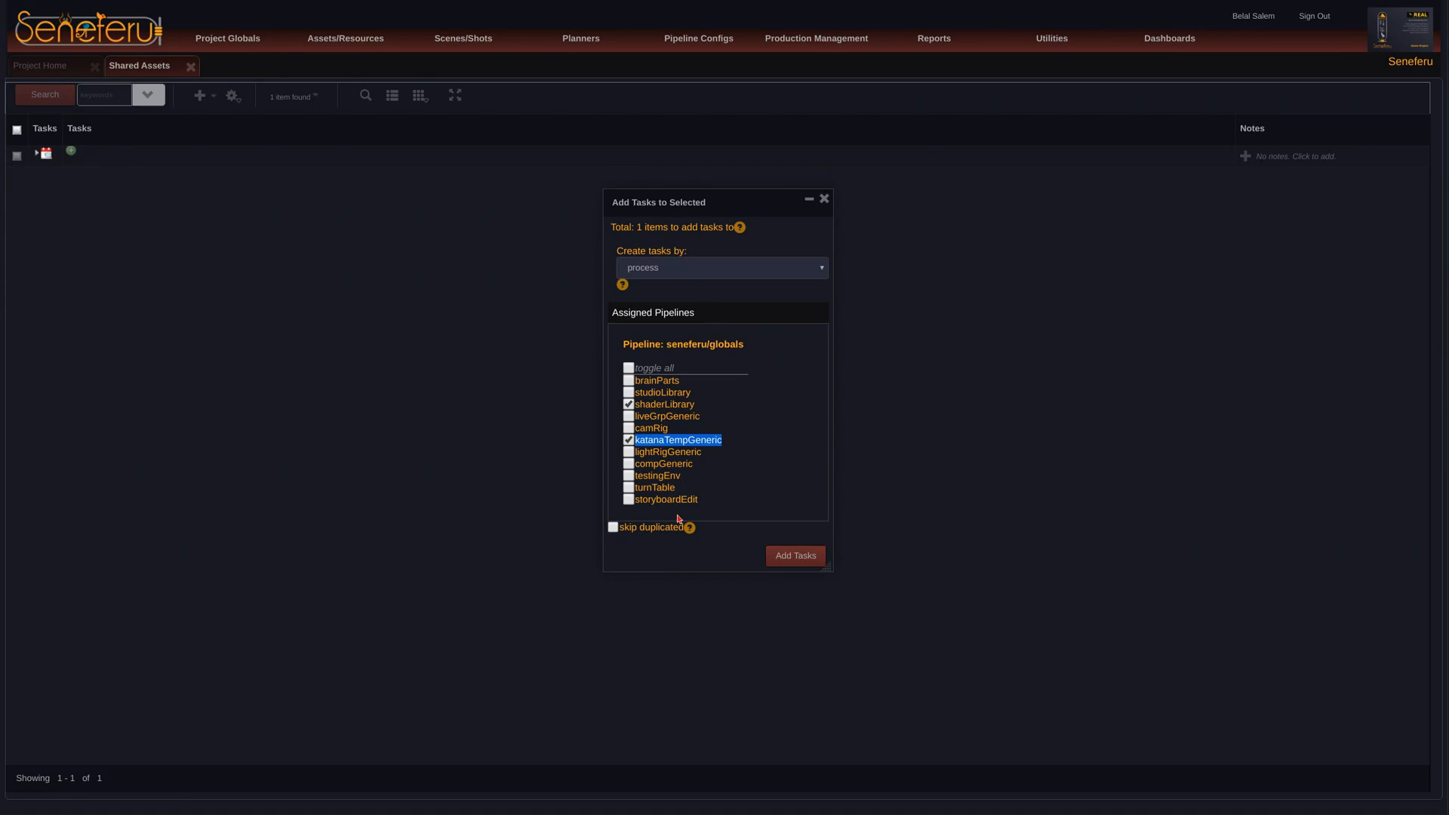
pyautogui.moveTo(781, 200); pyautogui.dragTo(840, 197)
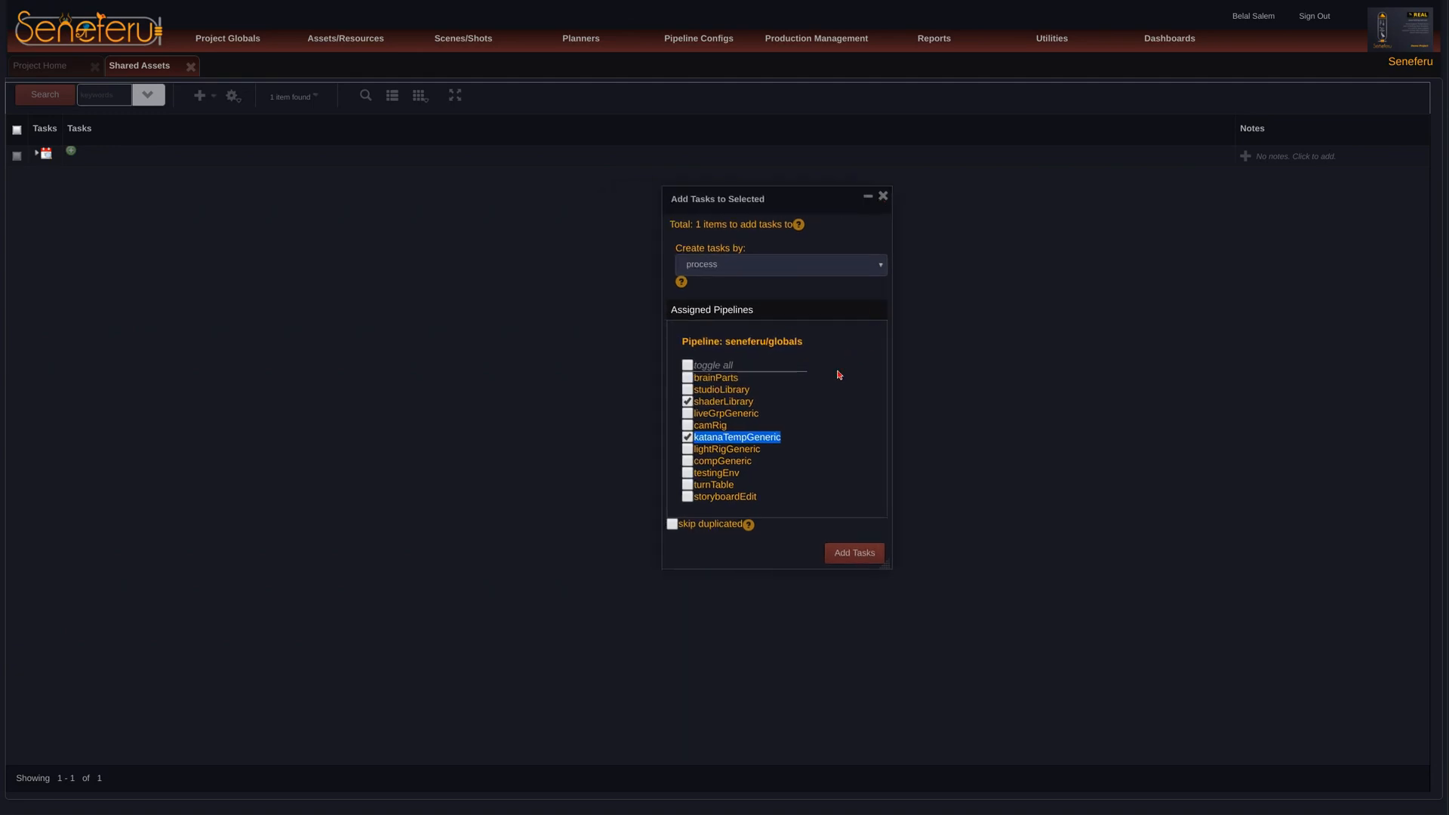
pyautogui.moveTo(783, 212); pyautogui.dragTo(775, 212)
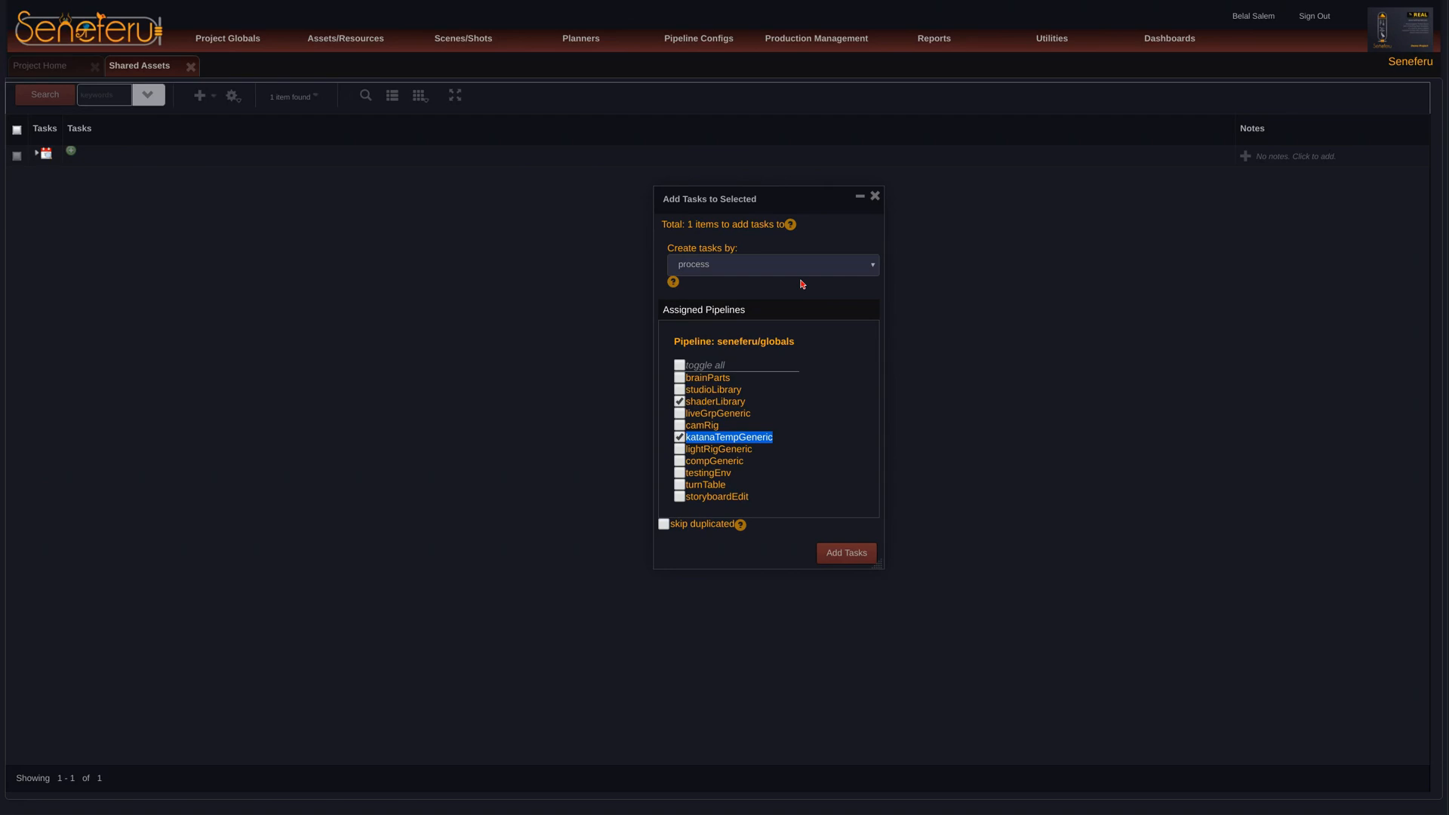
pyautogui.moveTo(775, 211); pyautogui.dragTo(767, 217)
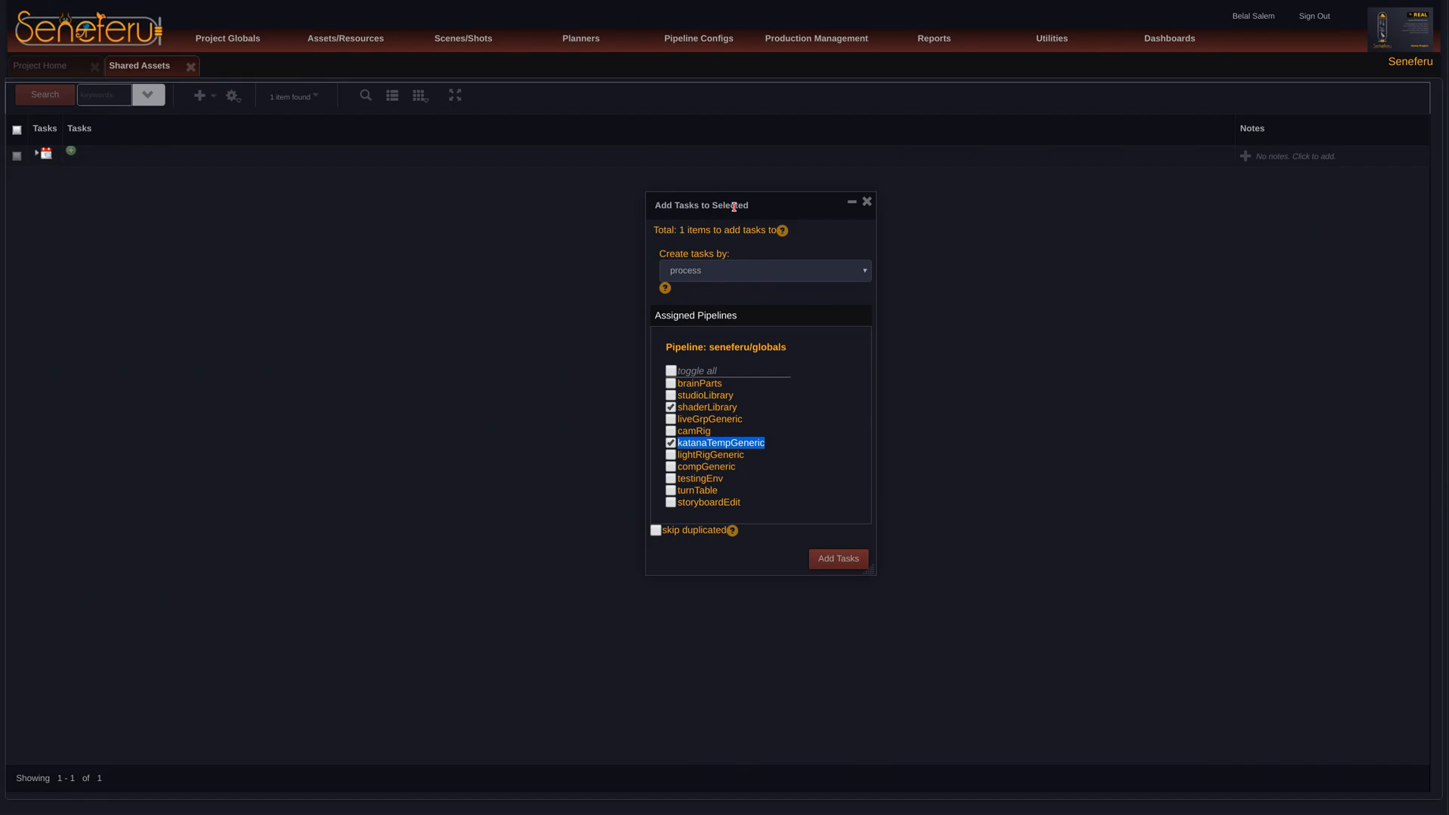
pyautogui.moveTo(743, 205); pyautogui.dragTo(773, 210)
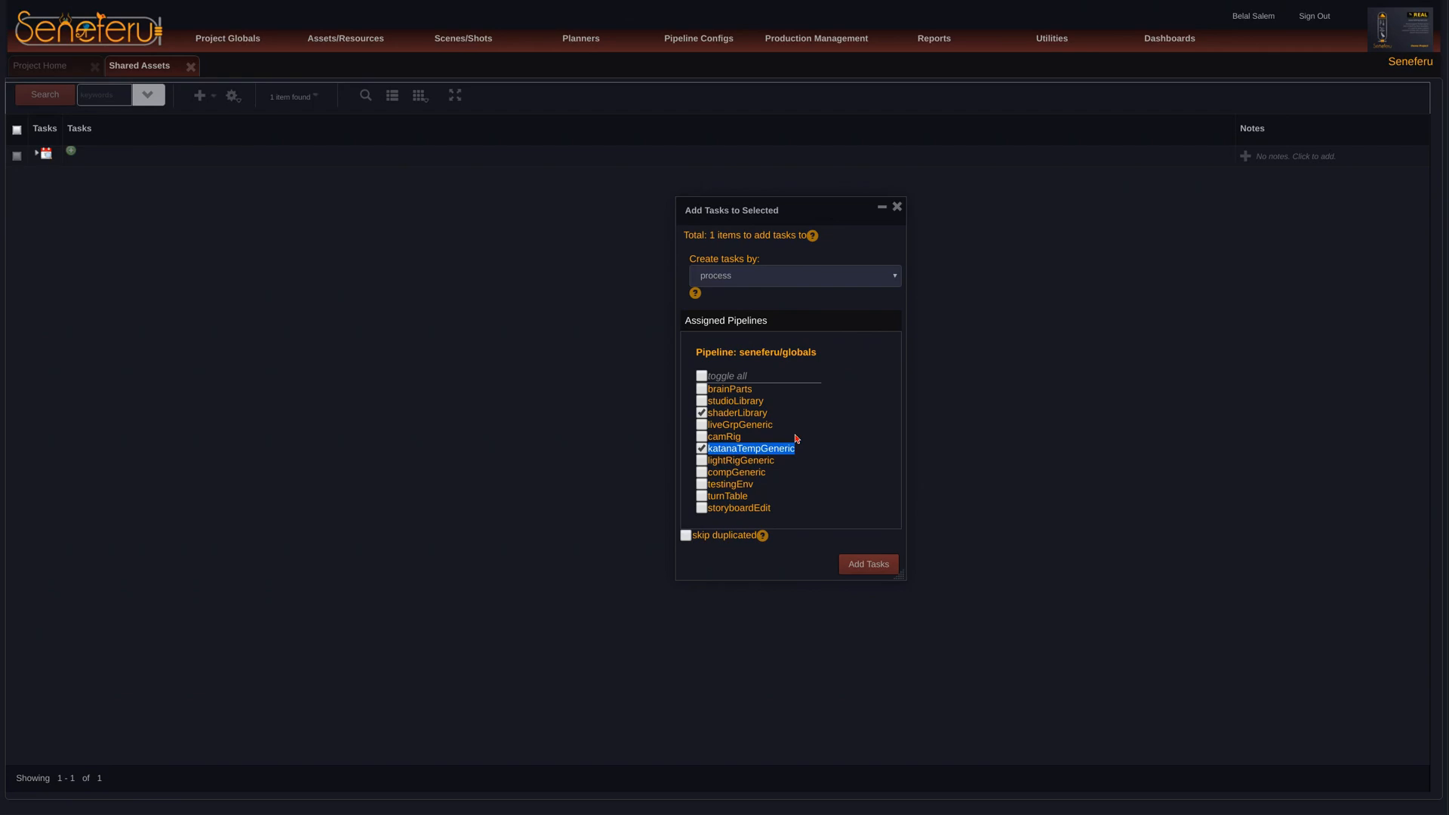
pyautogui.click(757, 415)
pyautogui.doubleClick(757, 415)
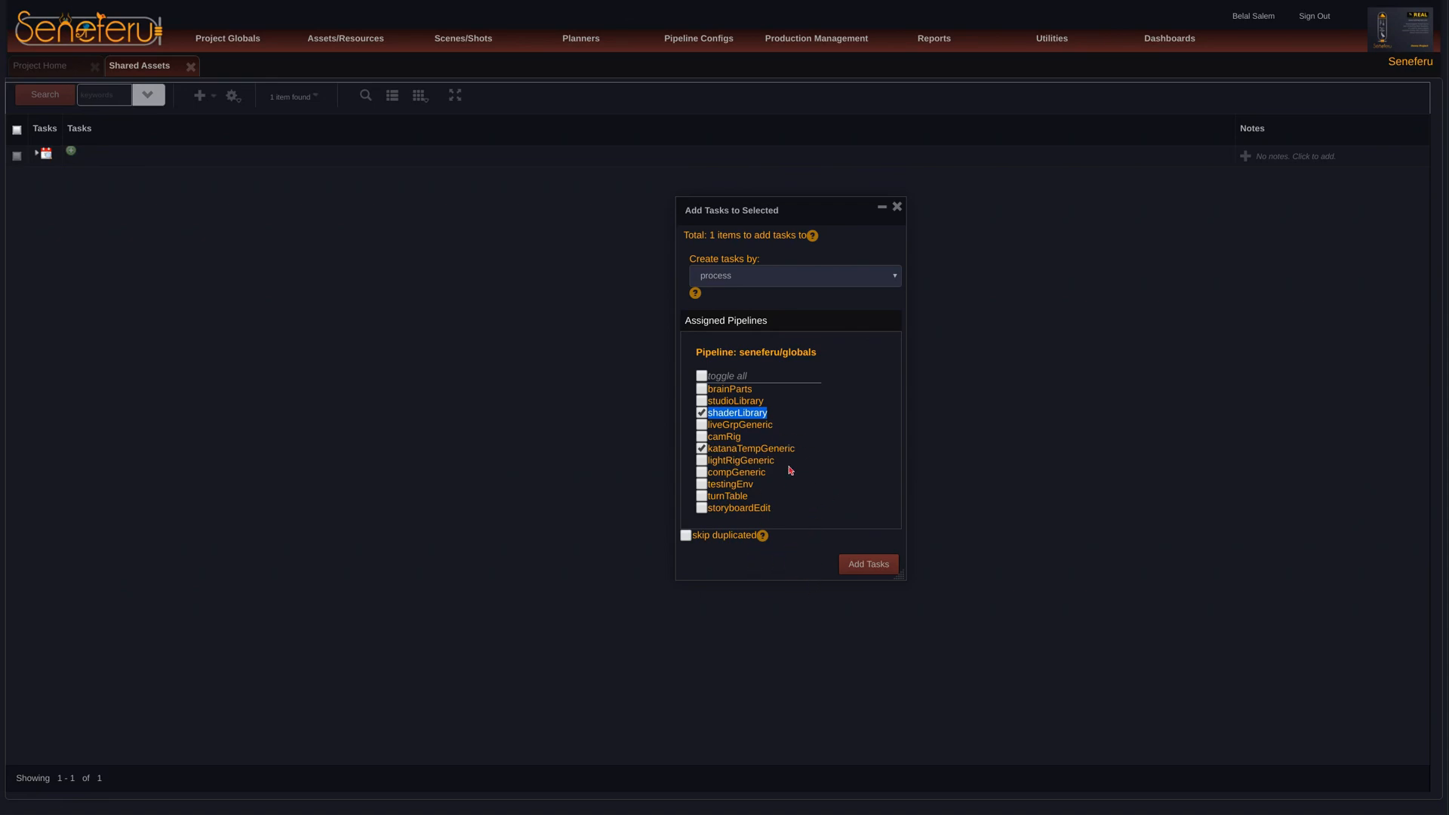
pyautogui.moveTo(816, 209)
pyautogui.mouseDown()
pyautogui.moveTo(800, 220)
pyautogui.moveTo(824, 217)
pyautogui.mouseUp()
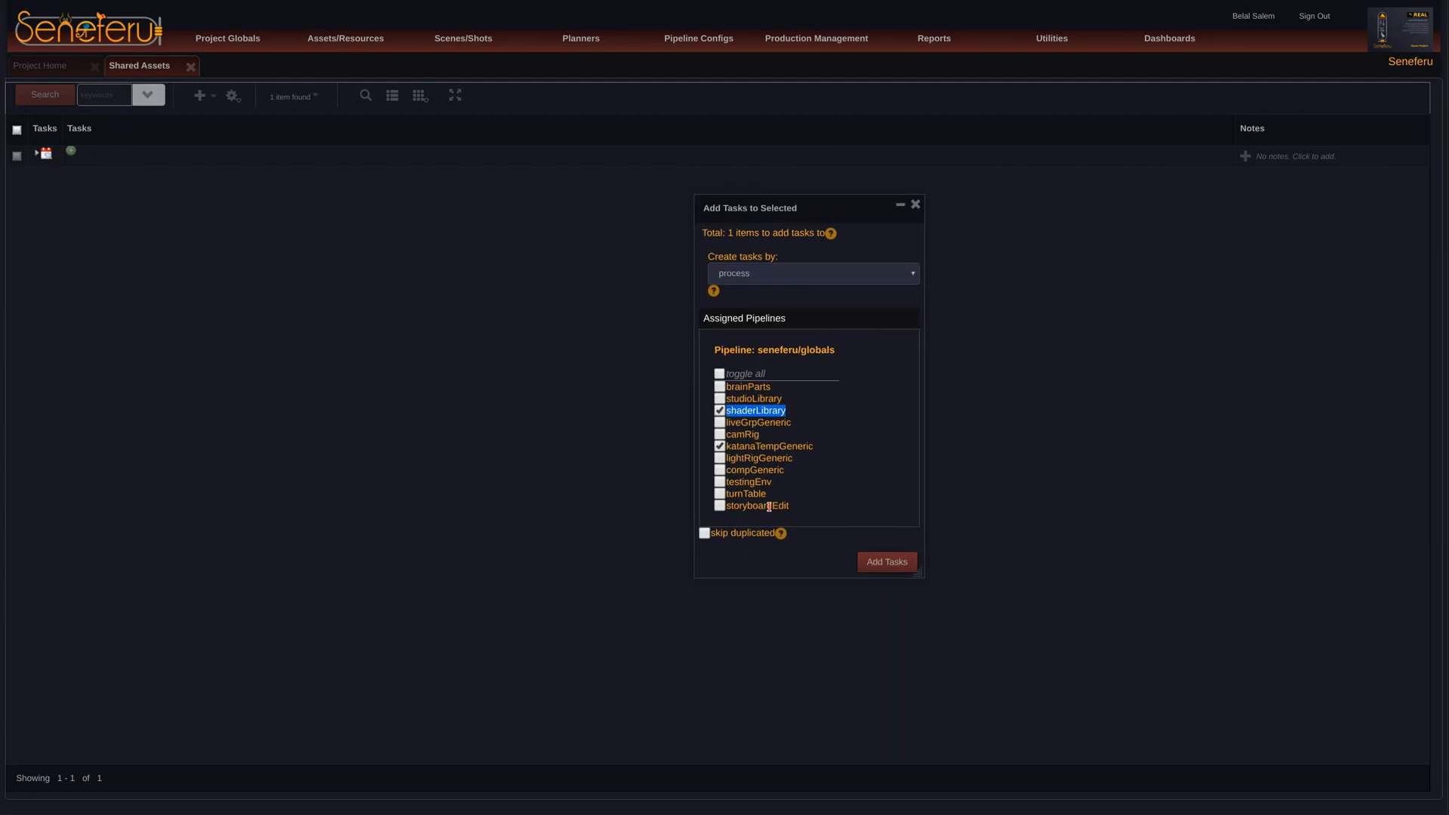
# Step: Include the testingEnv and turnTable processes in the tasks for the shared assets item
pyautogui.click(719, 481)
pyautogui.click(720, 494)
pyautogui.moveTo(729, 506); pyautogui.dragTo(794, 507)
pyautogui.click(790, 521)
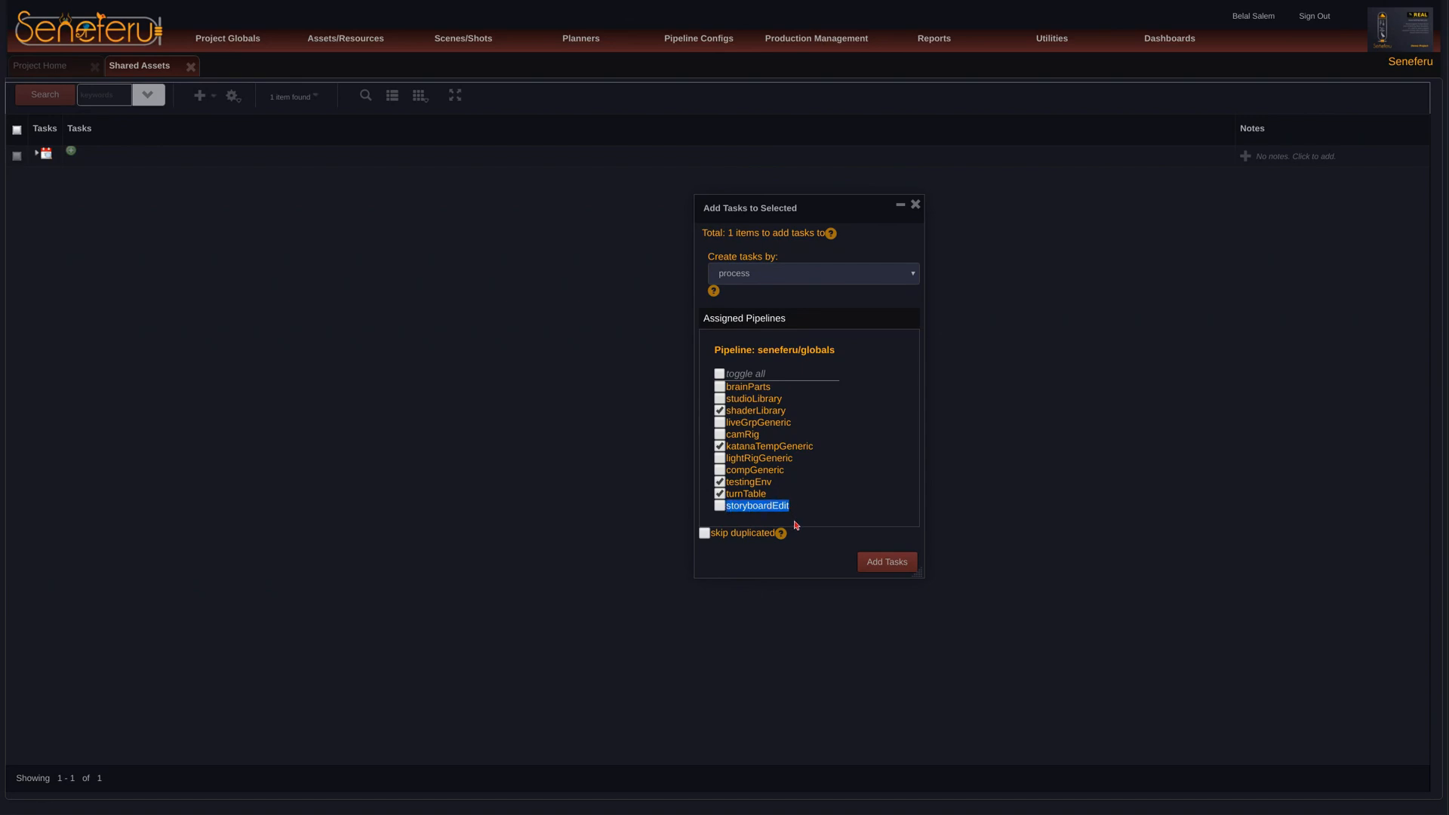
pyautogui.click(789, 473)
pyautogui.moveTo(725, 507); pyautogui.dragTo(792, 509)
pyautogui.moveTo(232, 34)
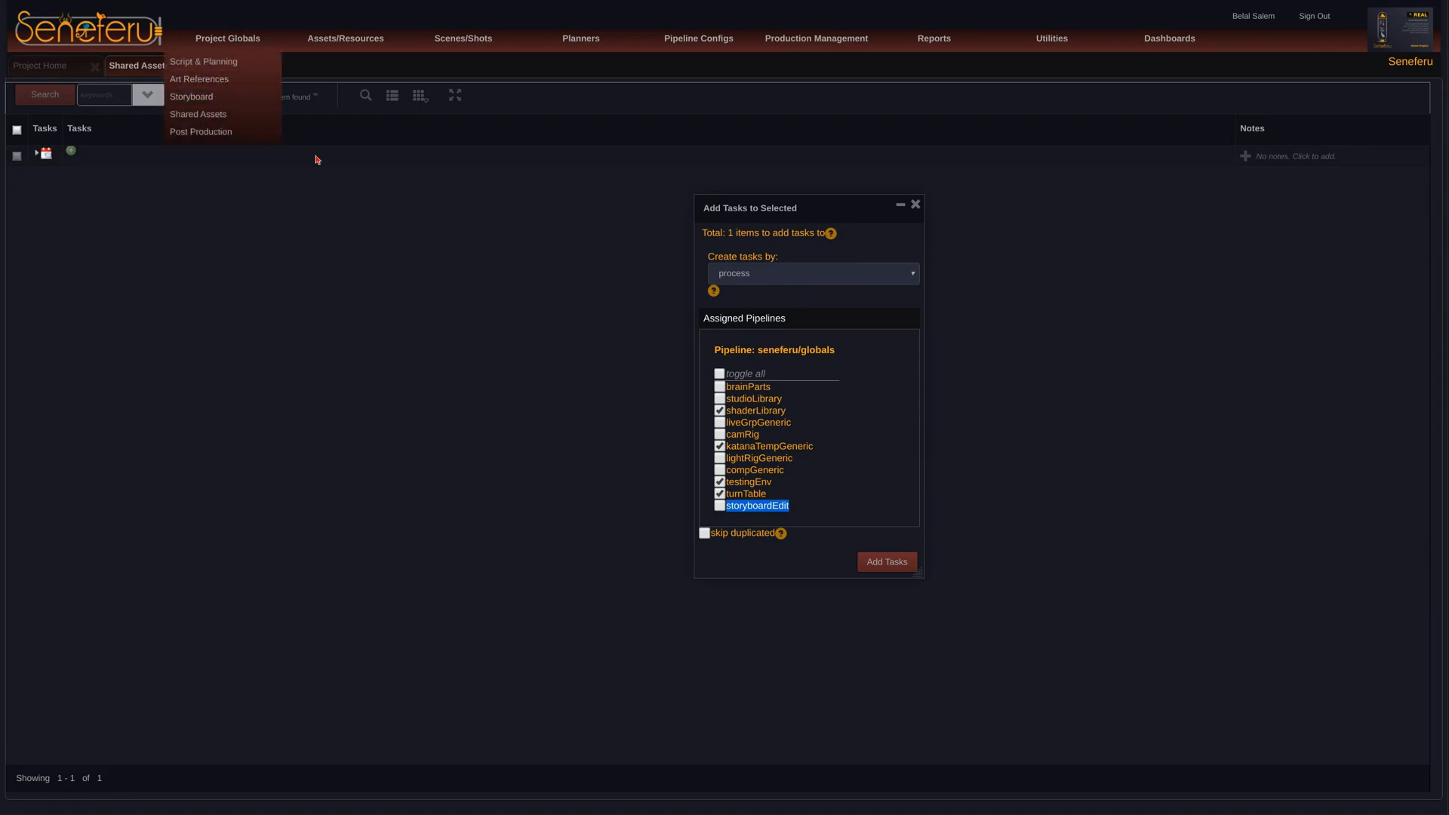
pyautogui.click(766, 505)
pyautogui.doubleClick(780, 508)
pyautogui.moveTo(840, 209); pyautogui.dragTo(860, 207)
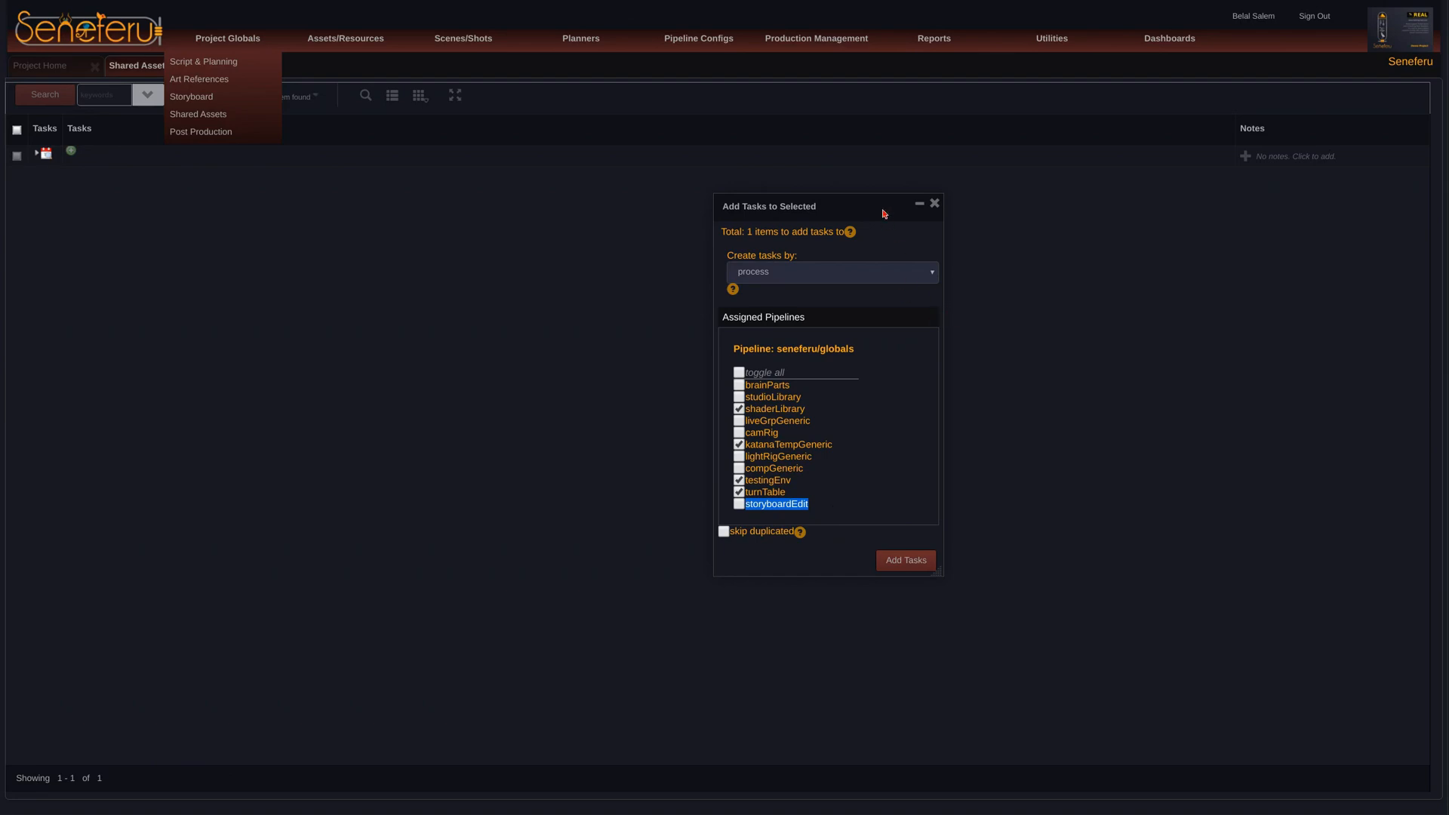
pyautogui.moveTo(883, 213); pyautogui.dragTo(892, 212)
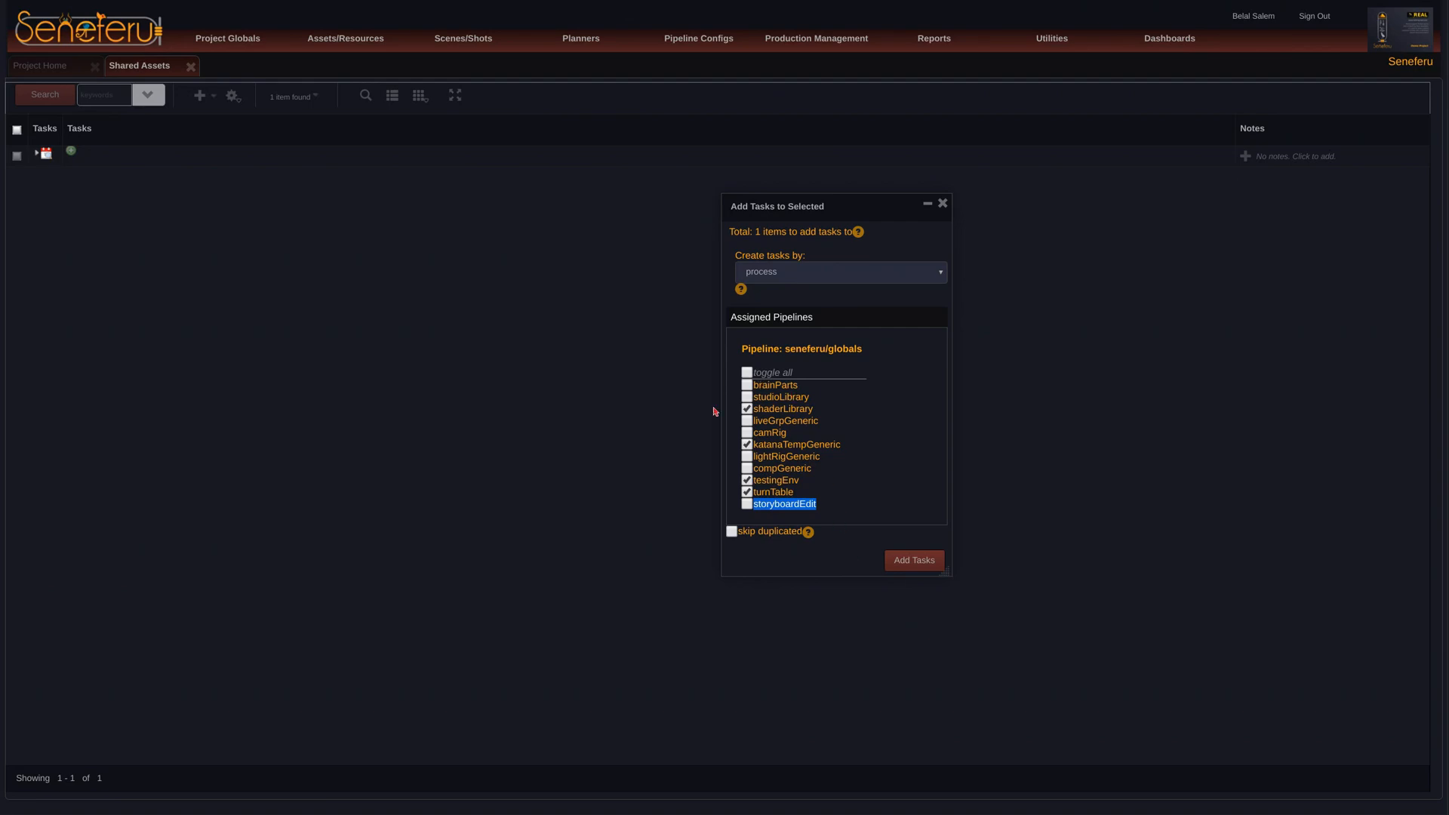
pyautogui.doubleClick(787, 492)
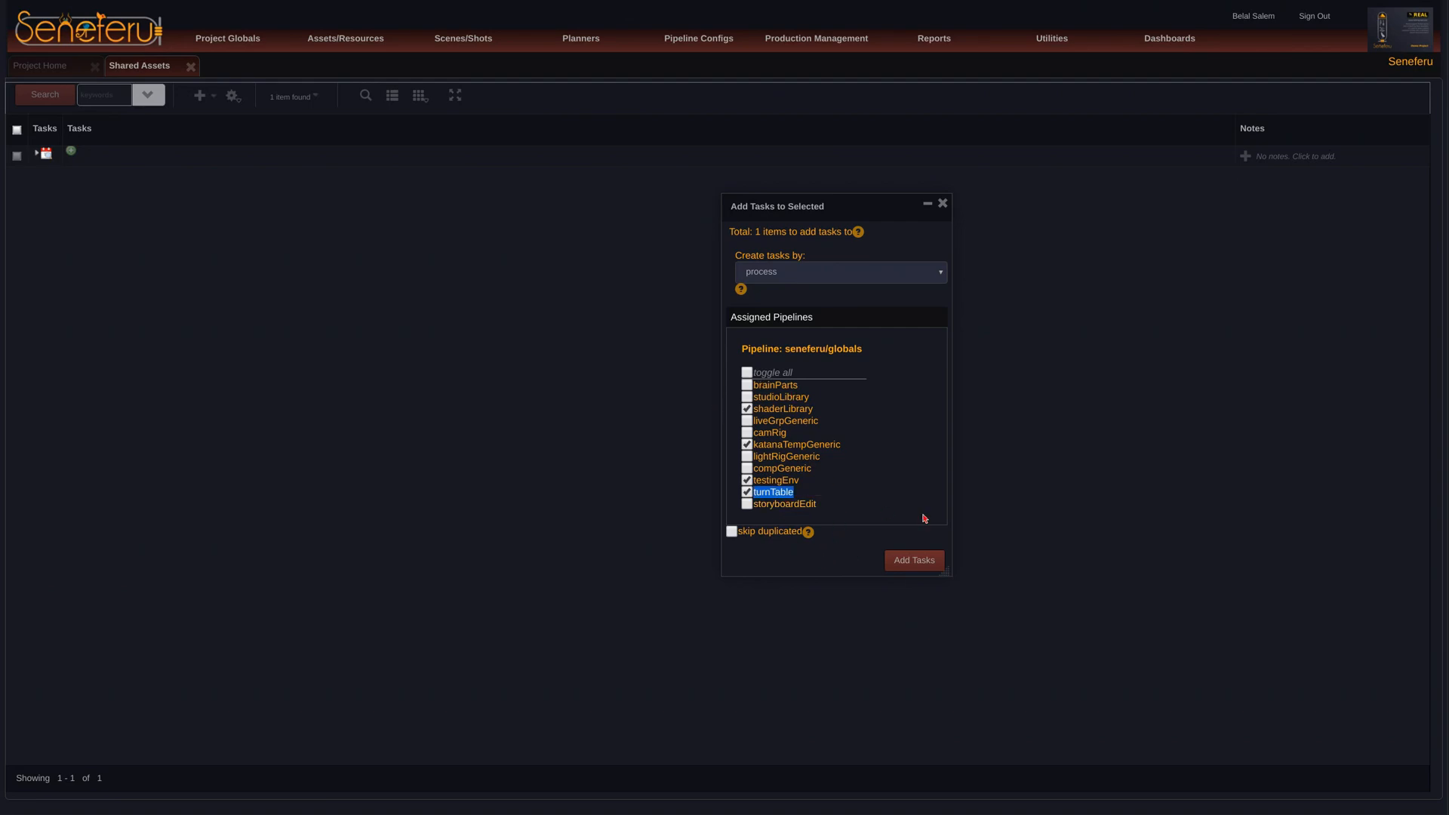
pyautogui.doubleClick(786, 480)
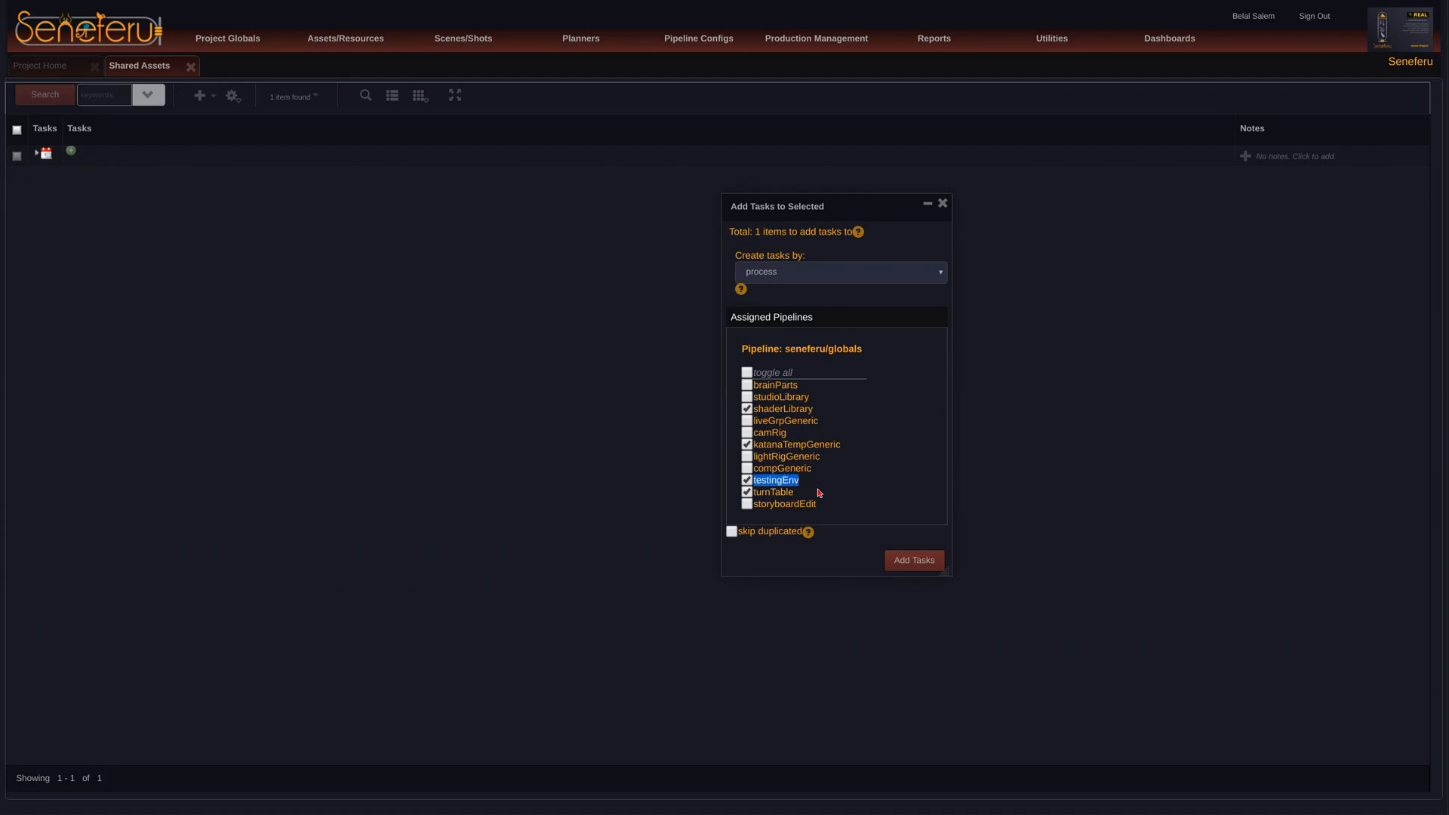
pyautogui.click(778, 496)
pyautogui.doubleClick(769, 493)
pyautogui.click(785, 480)
pyautogui.doubleClick(785, 480)
pyautogui.doubleClick(833, 446)
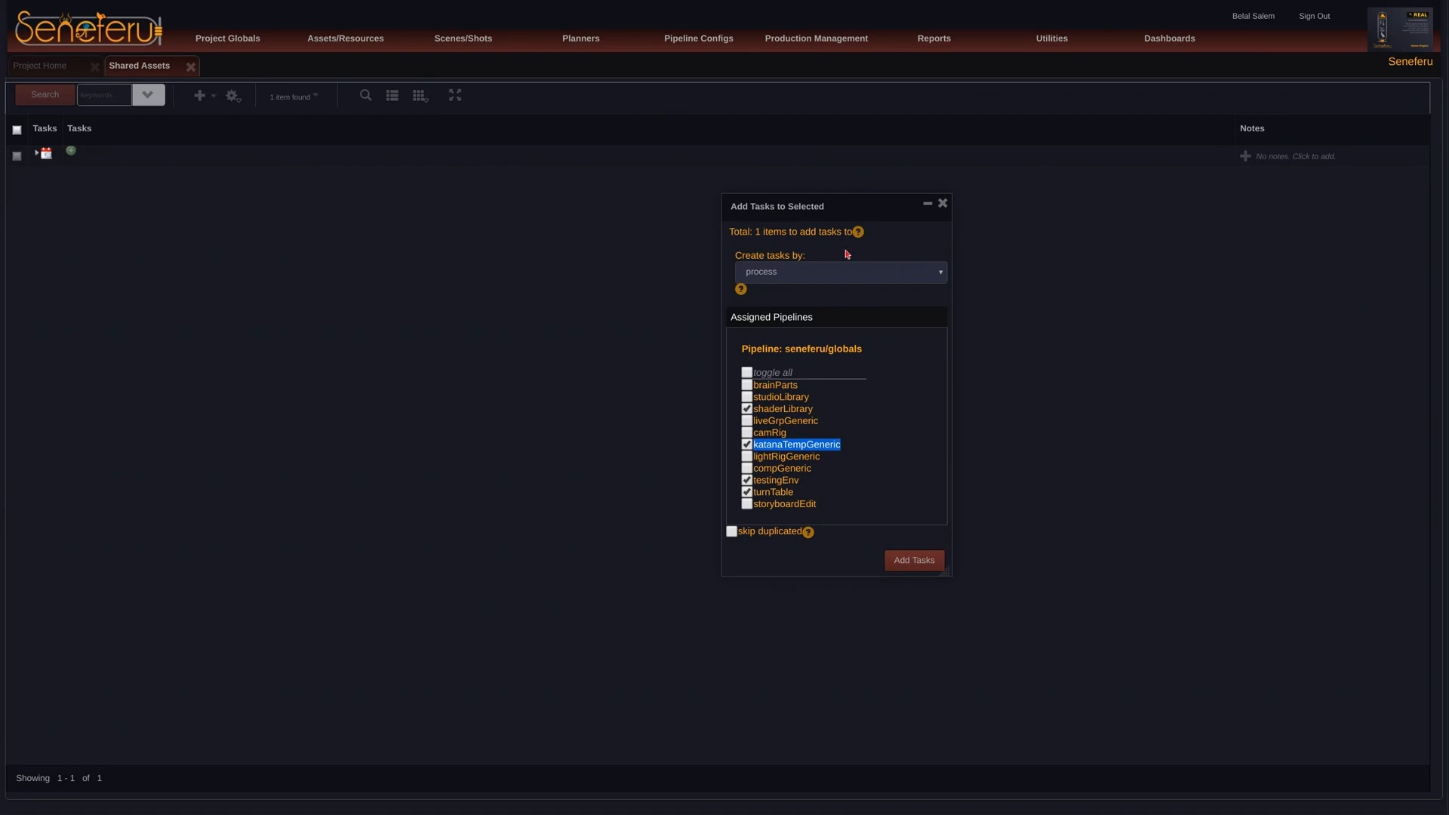
pyautogui.moveTo(849, 204); pyautogui.dragTo(860, 201)
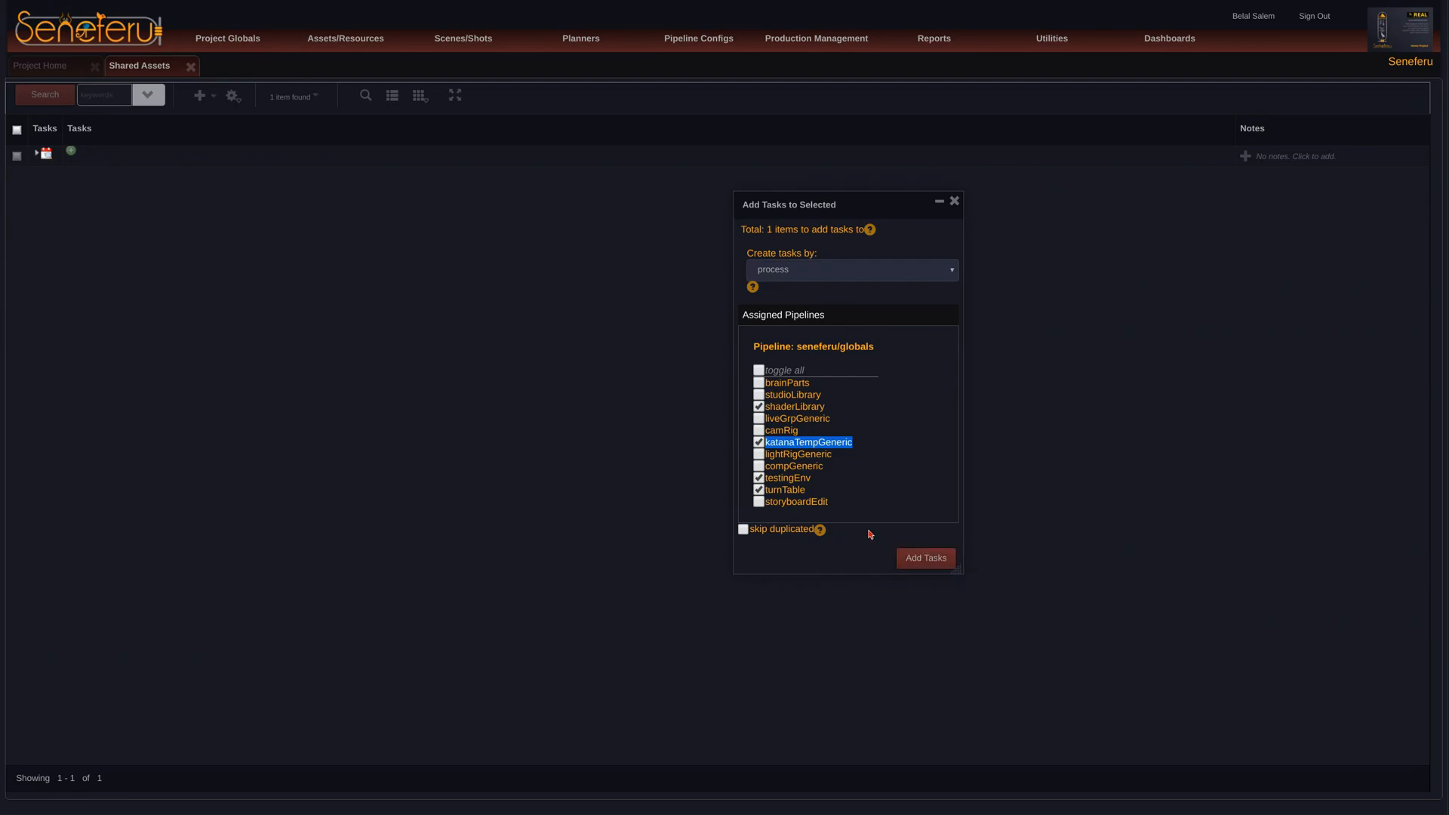
pyautogui.click(798, 452)
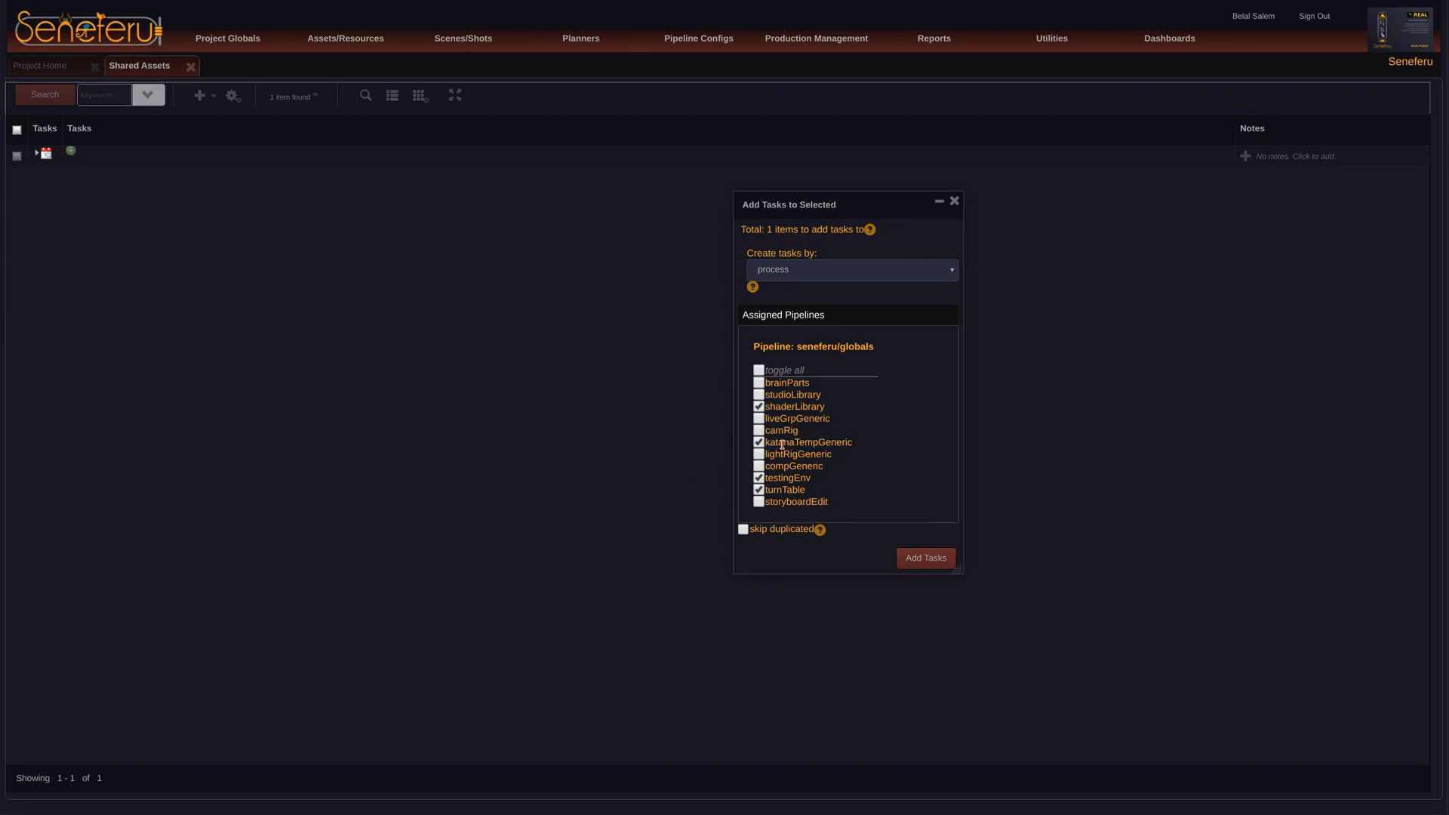
pyautogui.doubleClick(782, 445)
pyautogui.click(827, 458)
pyautogui.moveTo(821, 447); pyautogui.dragTo(866, 448)
pyautogui.doubleClick(782, 445)
pyautogui.click(812, 445)
pyautogui.moveTo(818, 444); pyautogui.dragTo(862, 445)
pyautogui.click(823, 452)
pyautogui.click(818, 444)
# Step: Include the lightRigGeneric process and add all the selected process tasks to the shared assets item
pyautogui.click(758, 455)
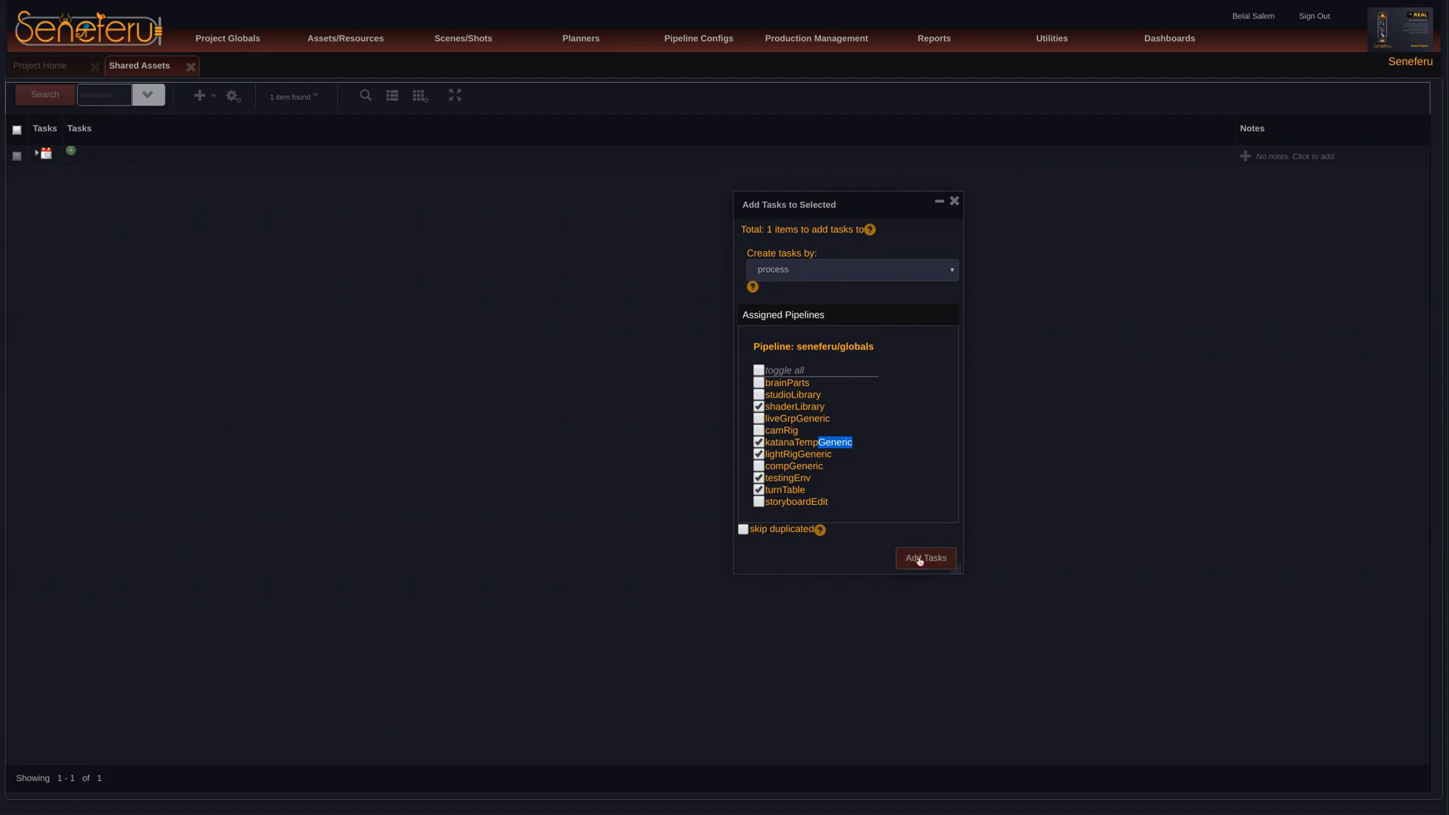
pyautogui.click(919, 559)
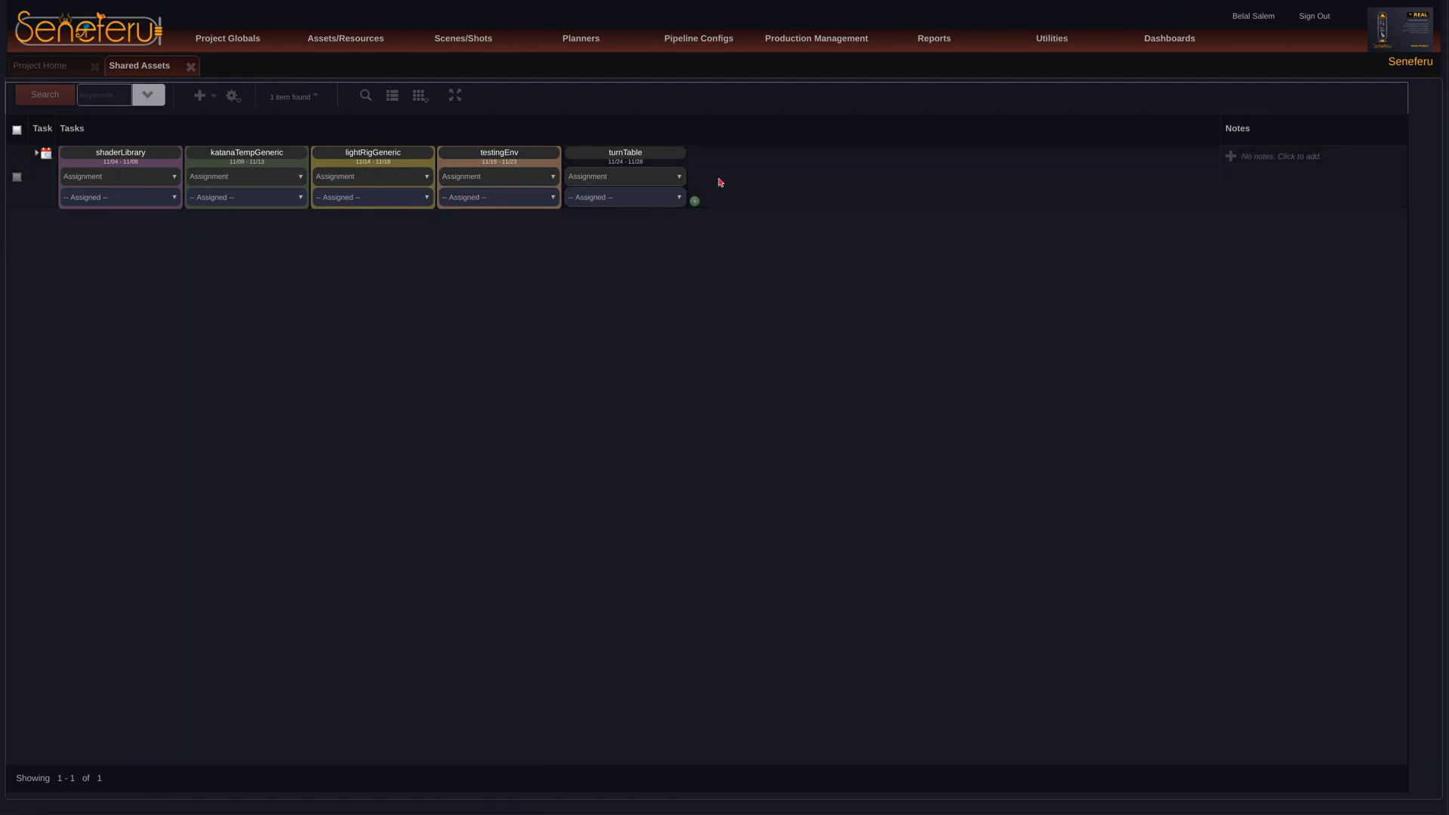
# Step: Add a task to the shared assets item for the liveGrpGeneric process only
pyautogui.click(694, 201)
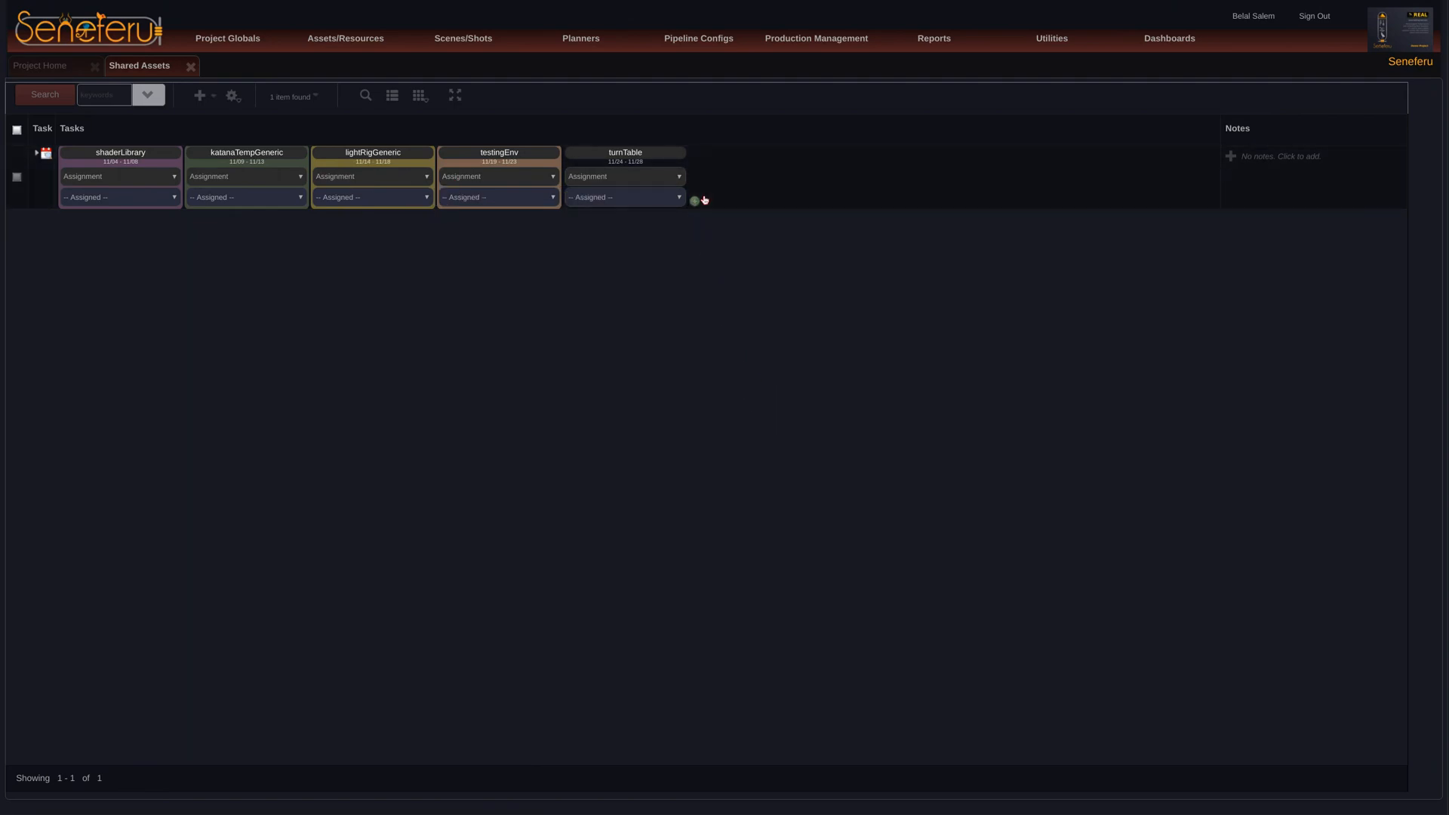
pyautogui.click(695, 201)
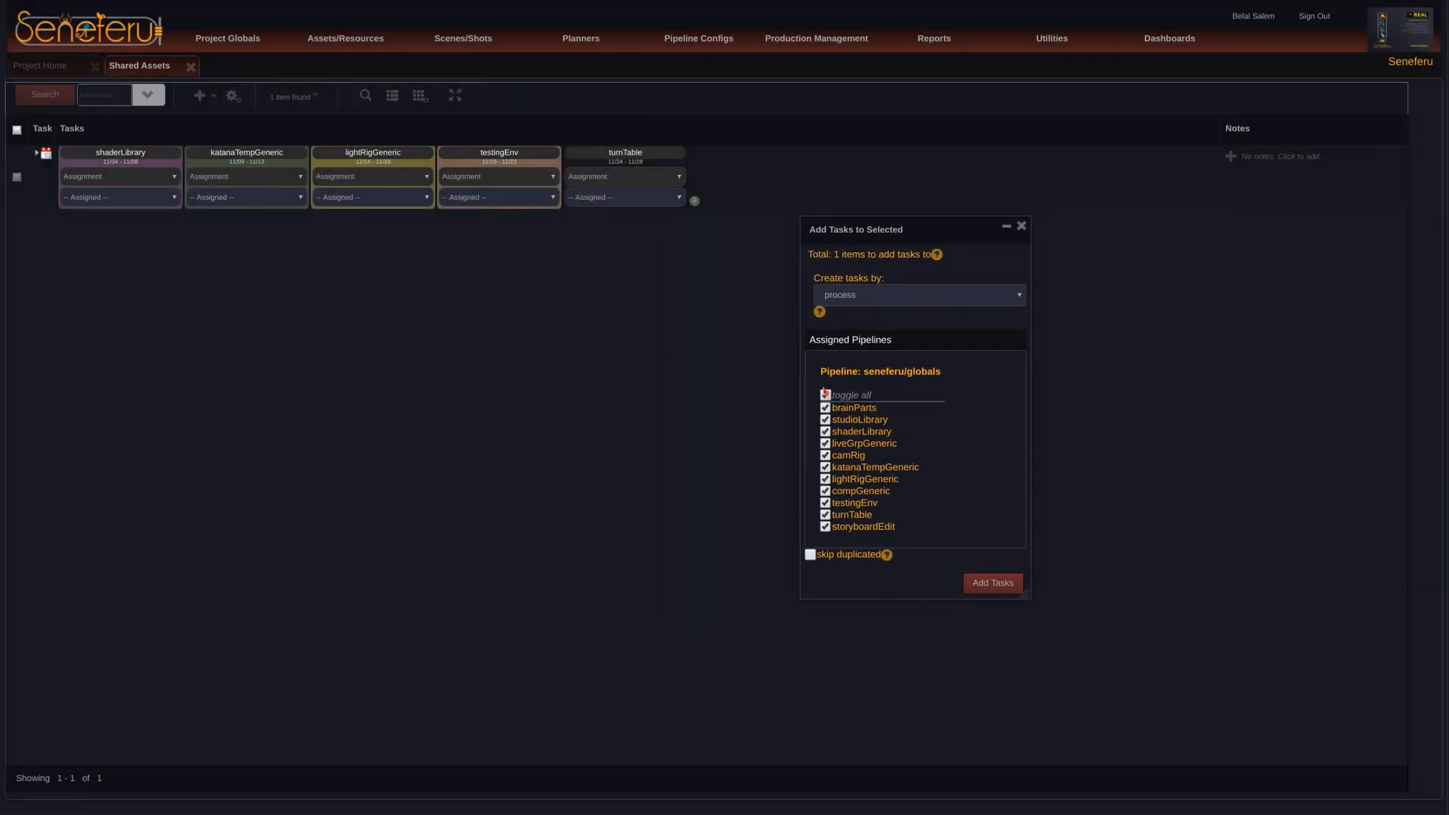
pyautogui.click(826, 394)
pyautogui.click(993, 583)
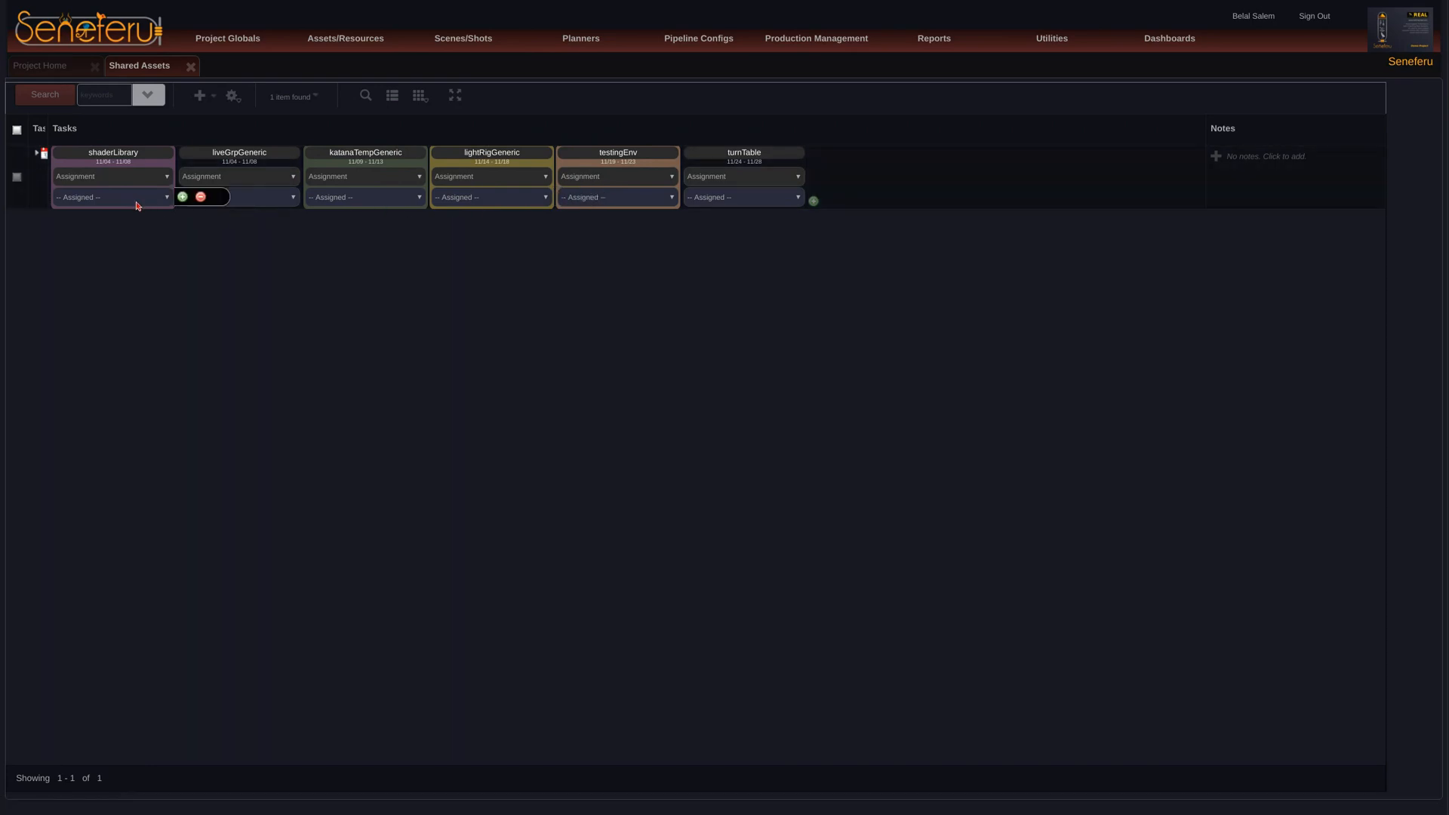
# Step: Delete the liveGrpGeneric task from the shared assets item's task list, including its related status log entries
pyautogui.click(38, 152)
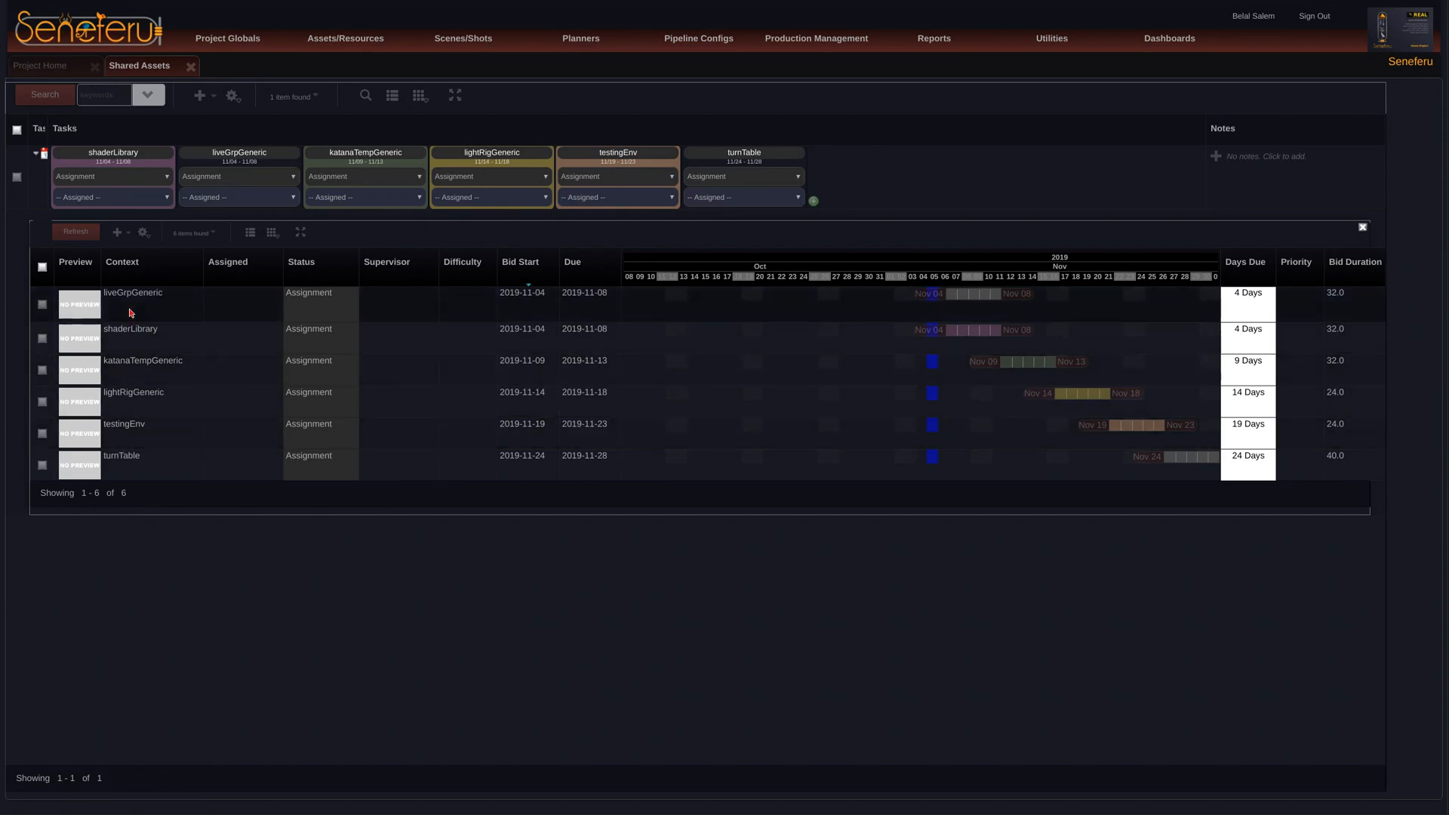
pyautogui.rightClick(167, 306)
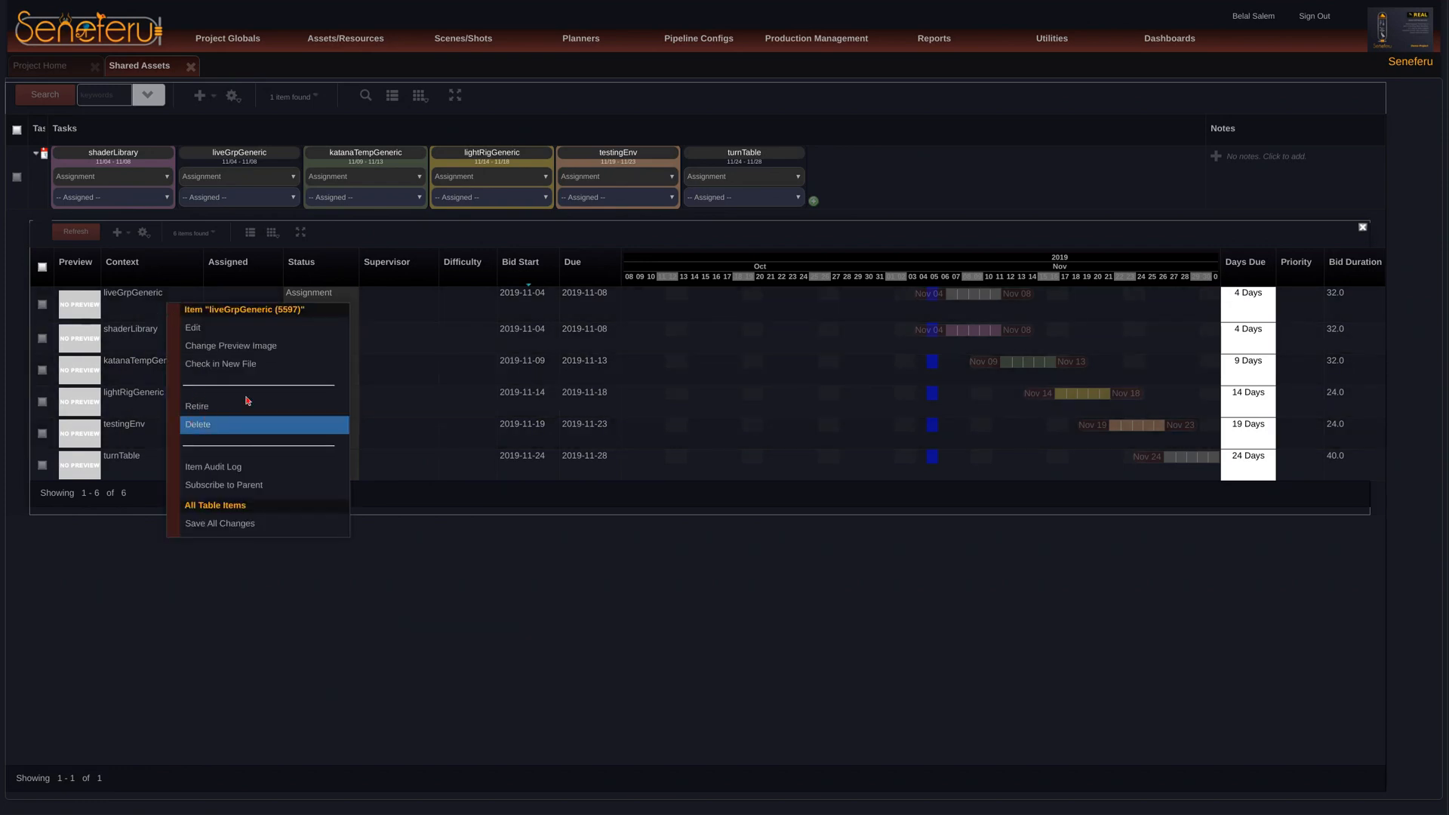
pyautogui.click(226, 424)
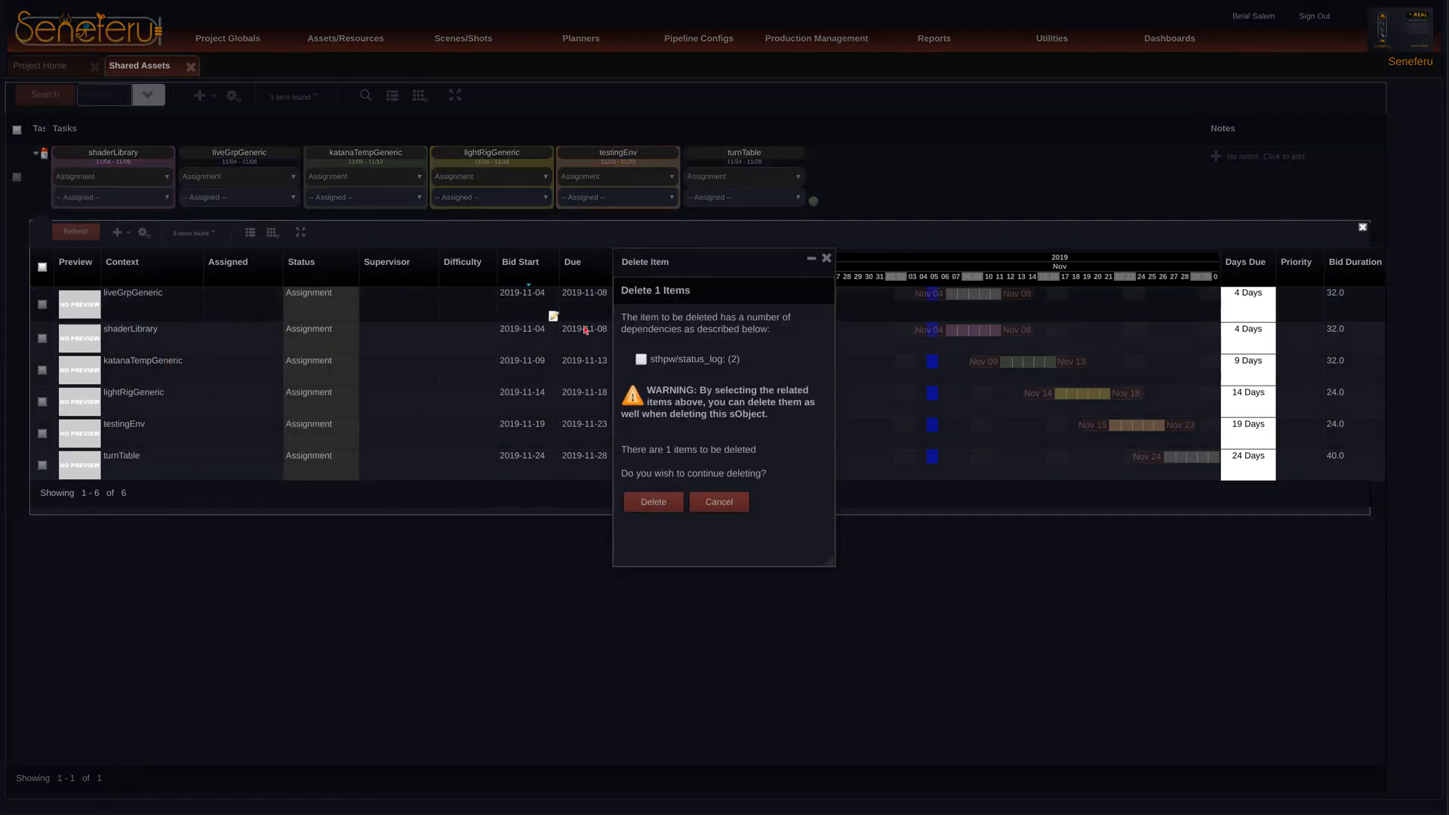
pyautogui.click(650, 503)
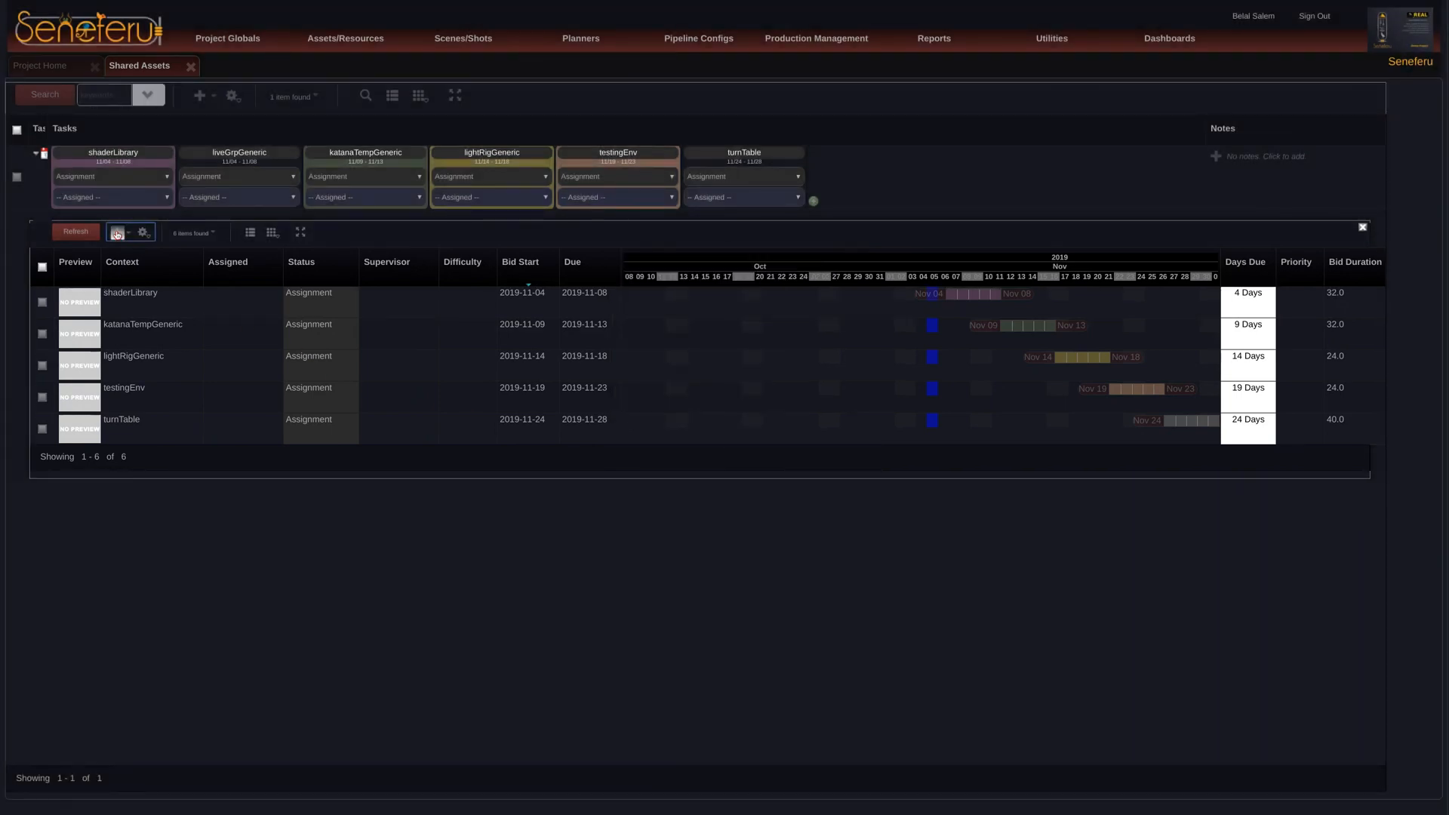
pyautogui.click(117, 233)
pyautogui.click(712, 249)
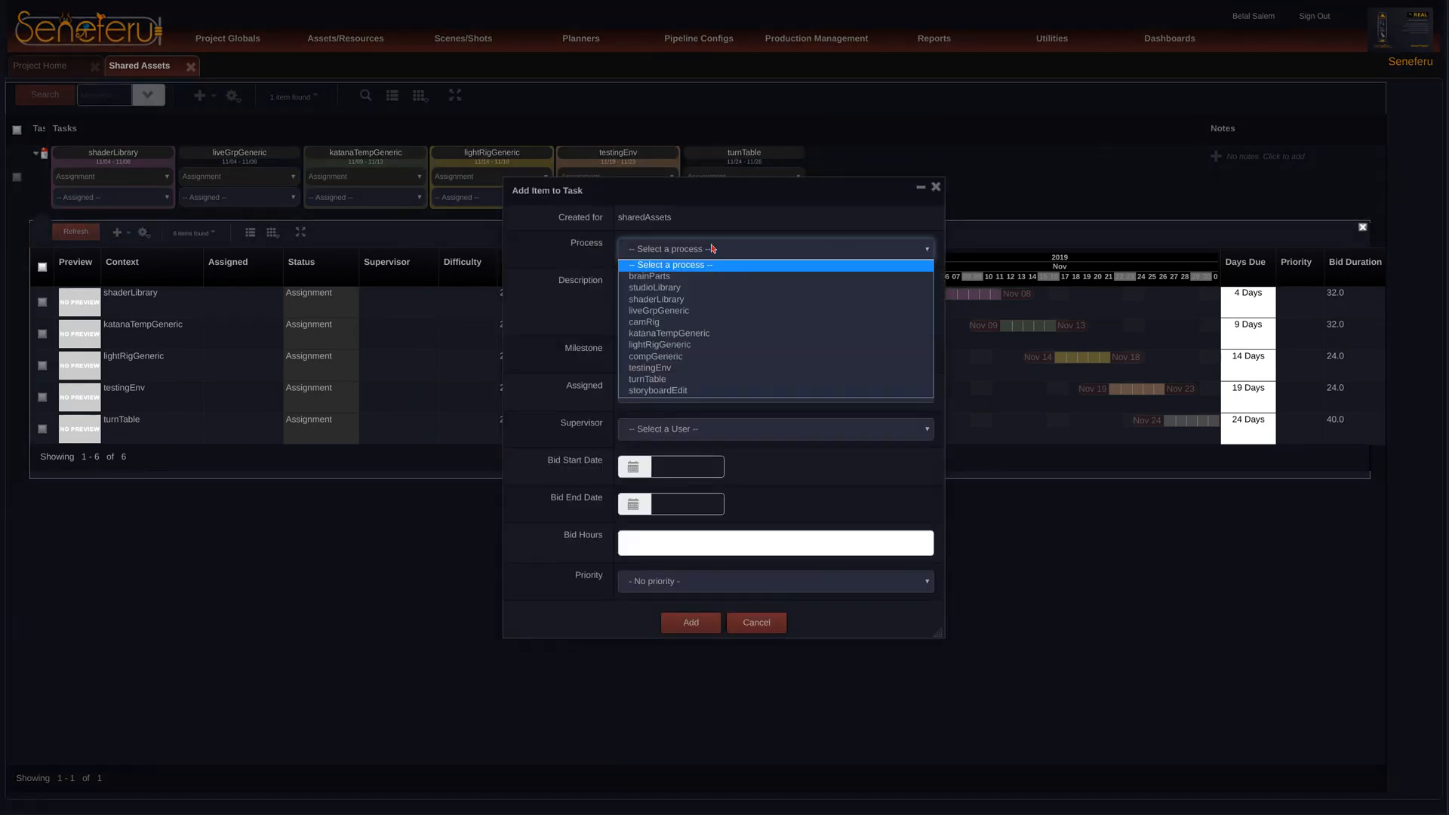
pyautogui.click(936, 186)
pyautogui.click(936, 187)
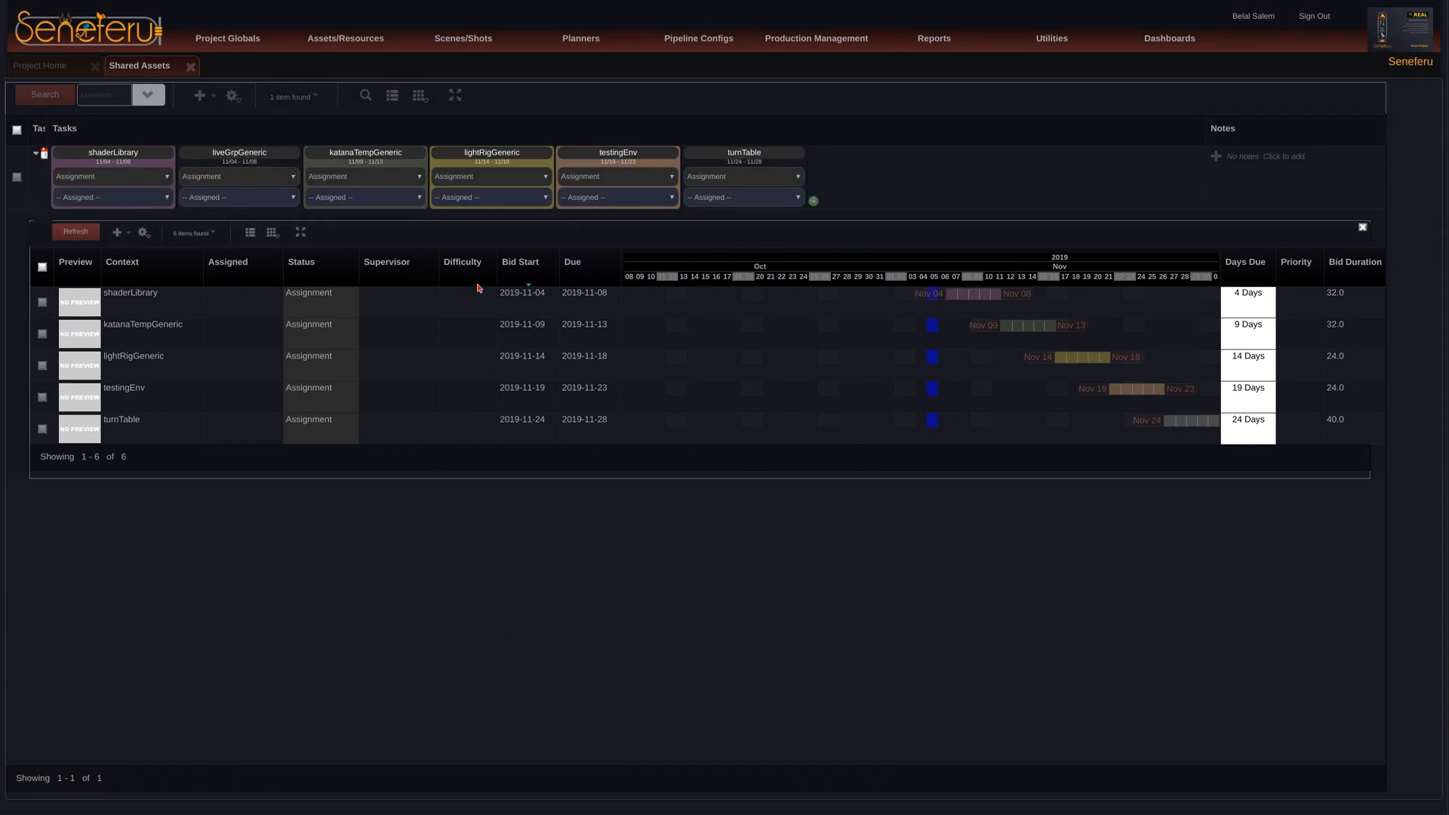
pyautogui.click(36, 152)
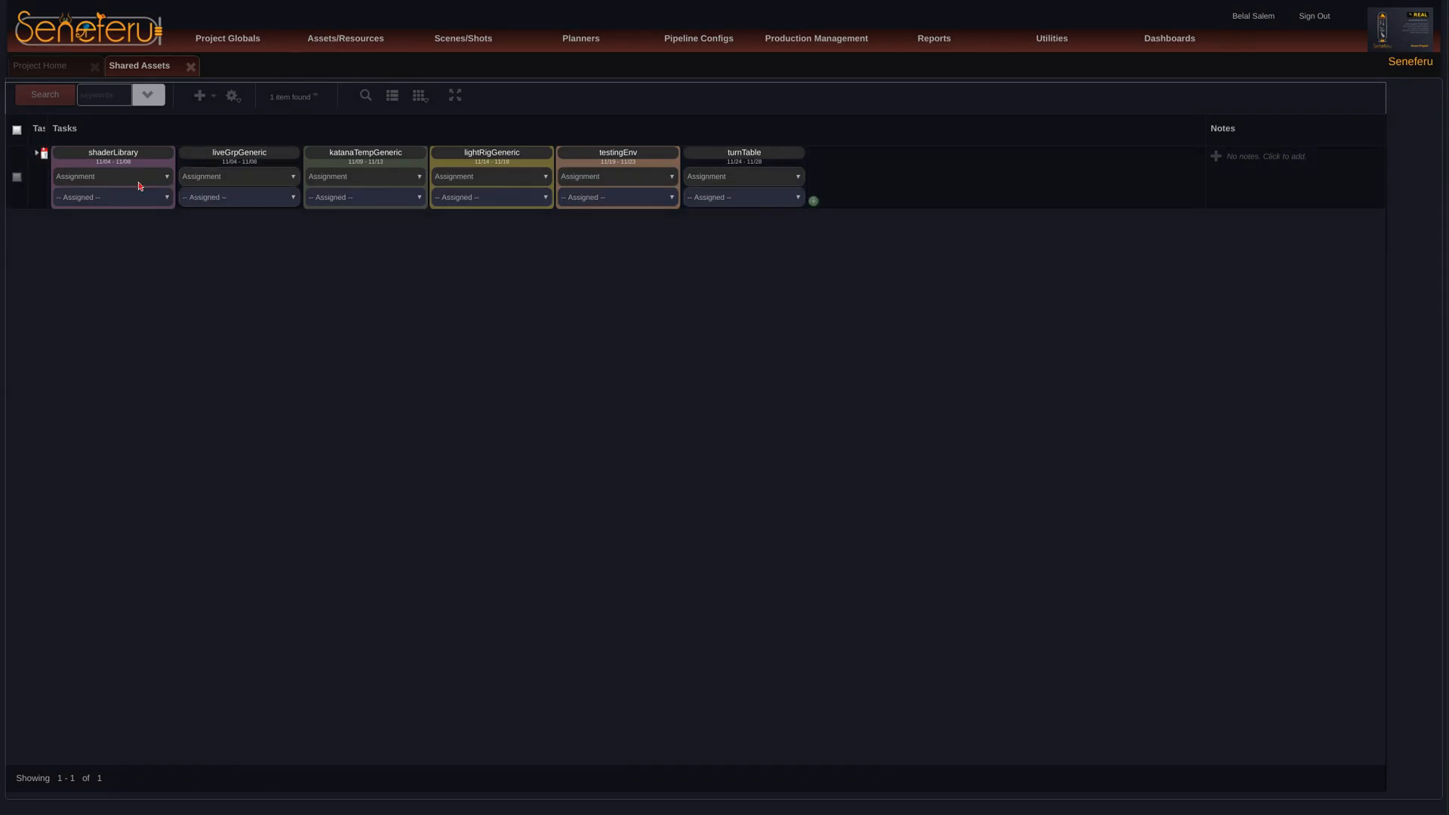
# Step: Add a second lightRigGeneric task to the shared assets item, leaving all other processes out
pyautogui.click(814, 201)
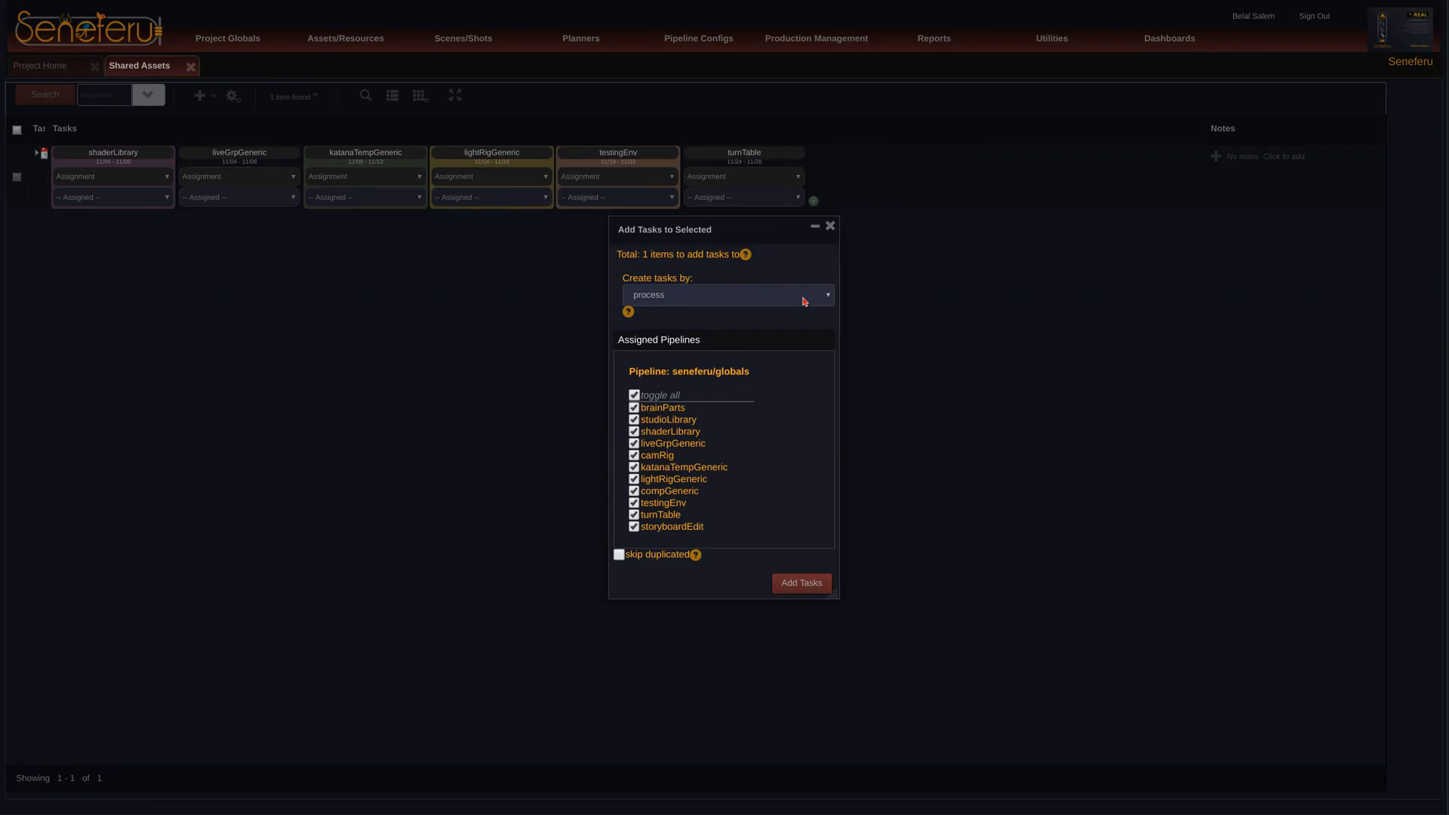
pyautogui.click(633, 396)
pyautogui.click(633, 446)
pyautogui.click(631, 445)
pyautogui.click(797, 583)
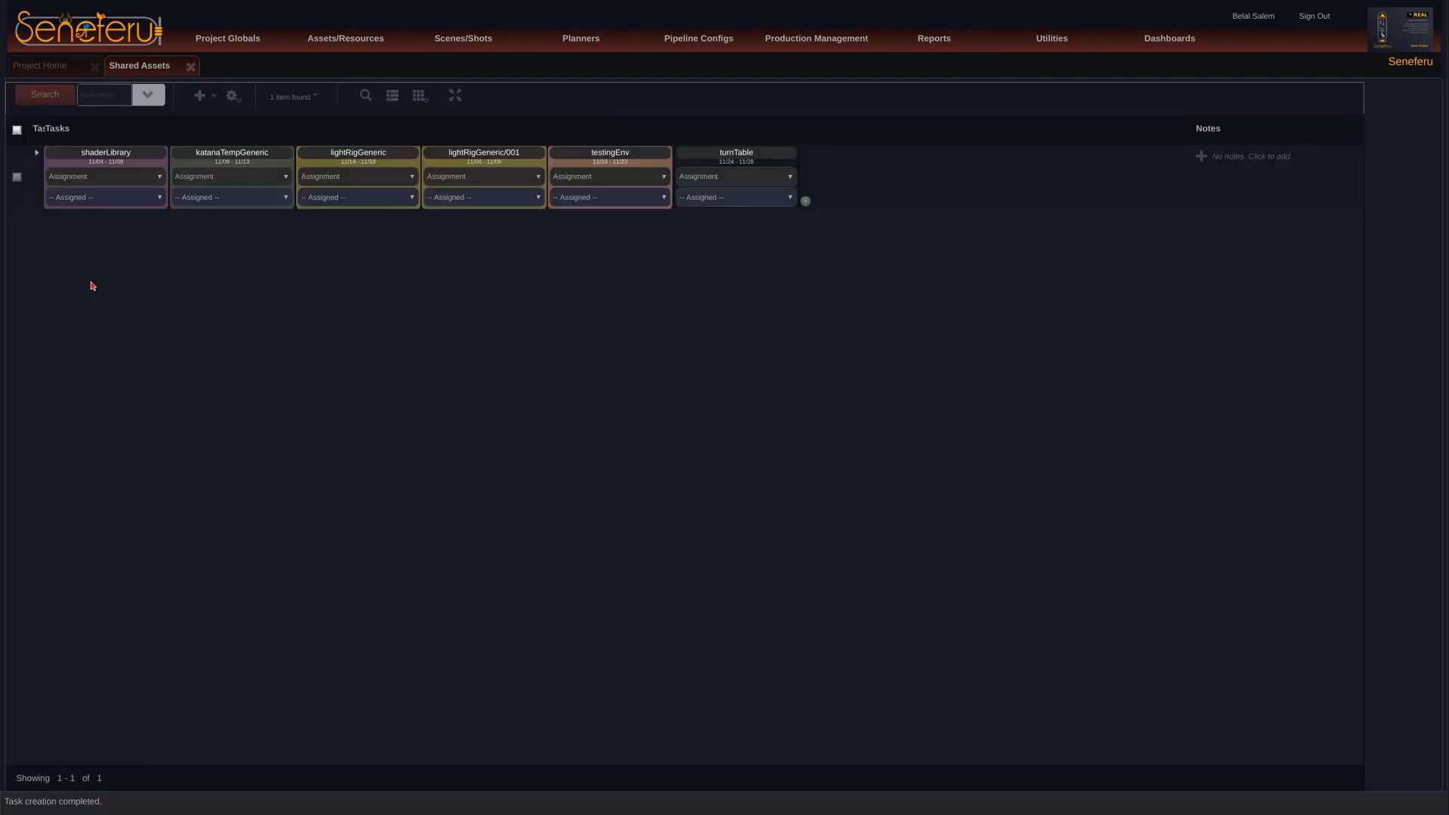
# Step: Set the subcontext of the lightRigGeneric/001 task to day and save it
pyautogui.click(36, 153)
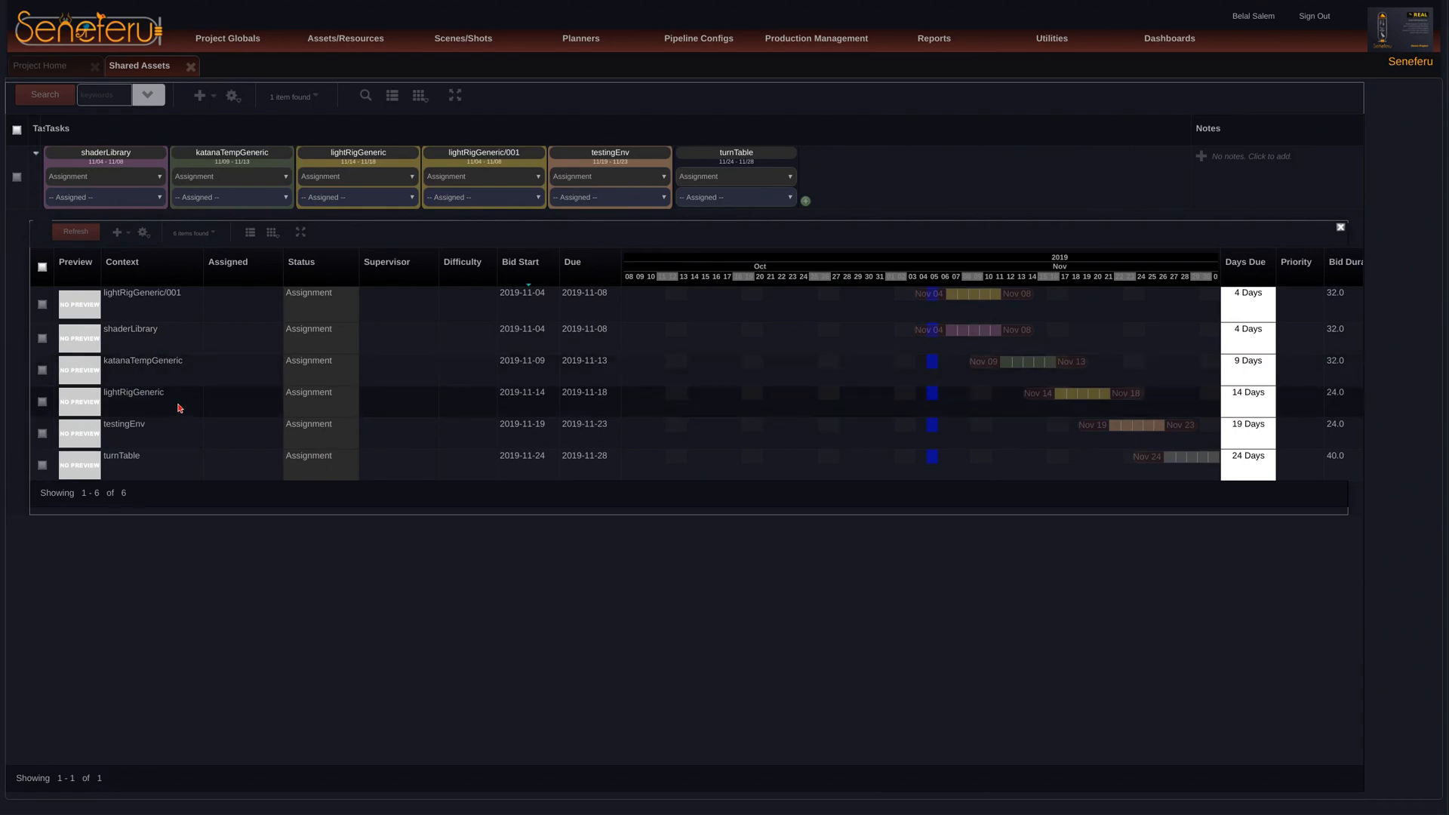
pyautogui.rightClick(186, 304)
pyautogui.click(225, 327)
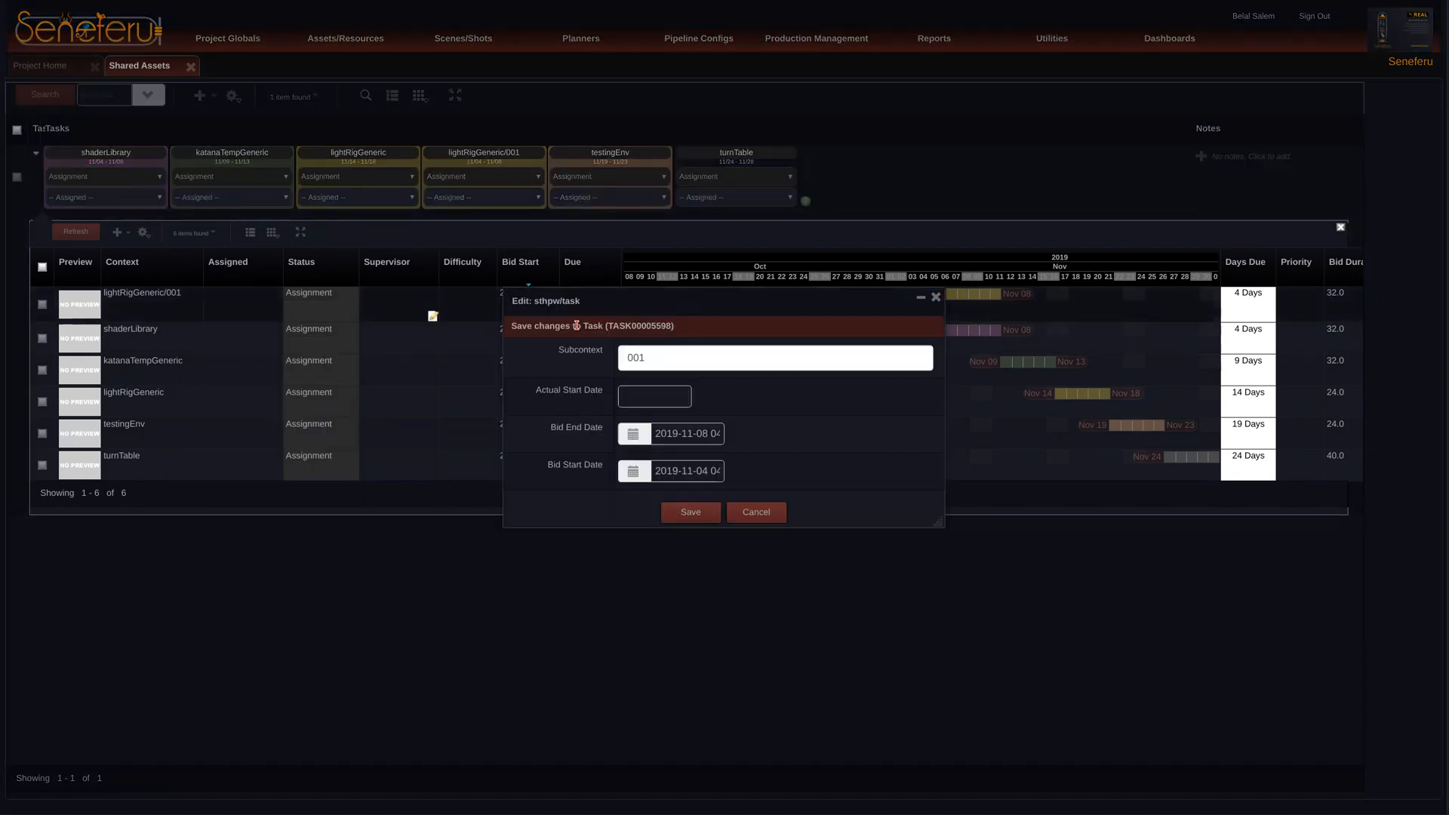
pyautogui.click(714, 357)
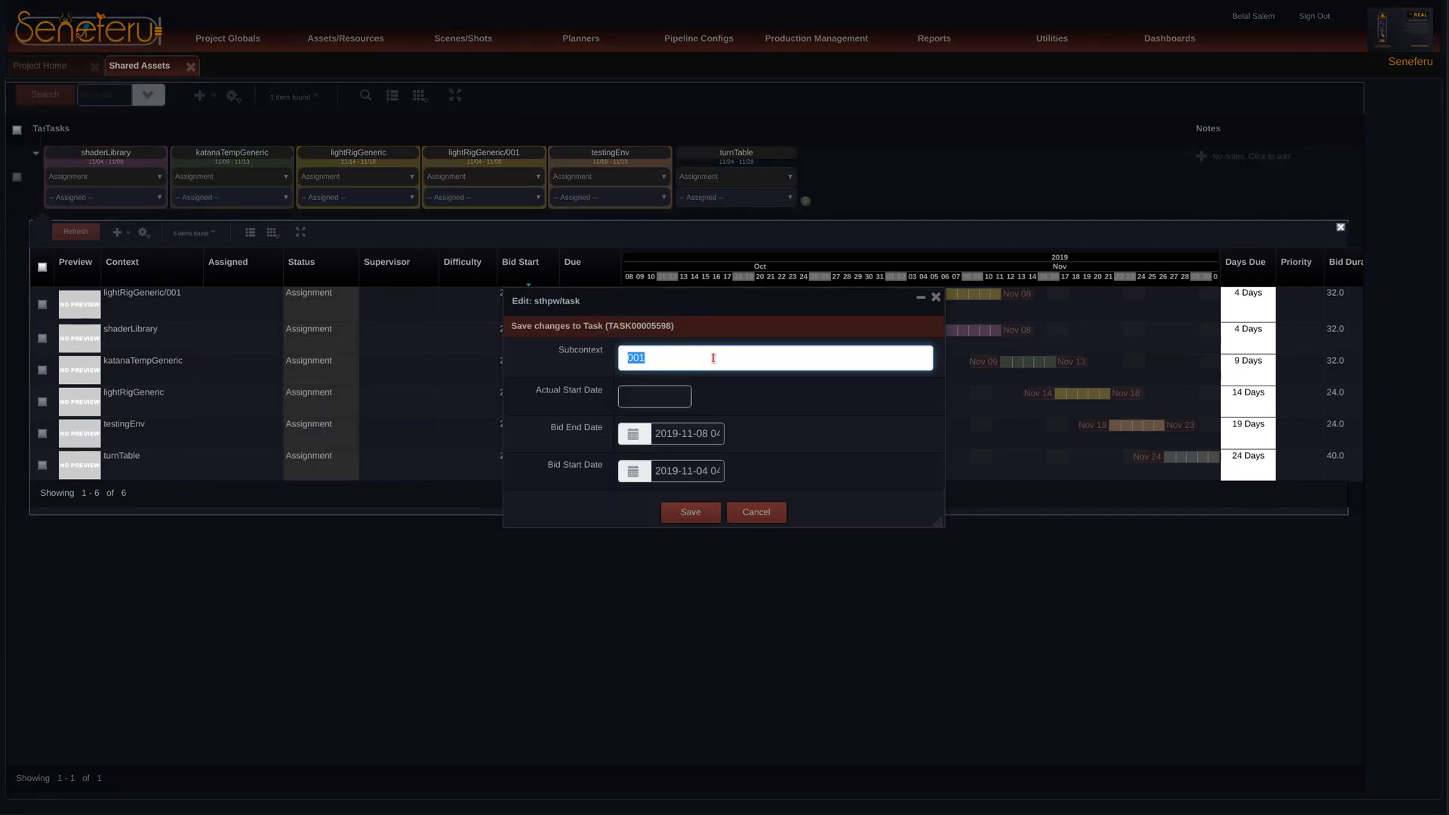
pyautogui.write('day')
pyautogui.click(688, 512)
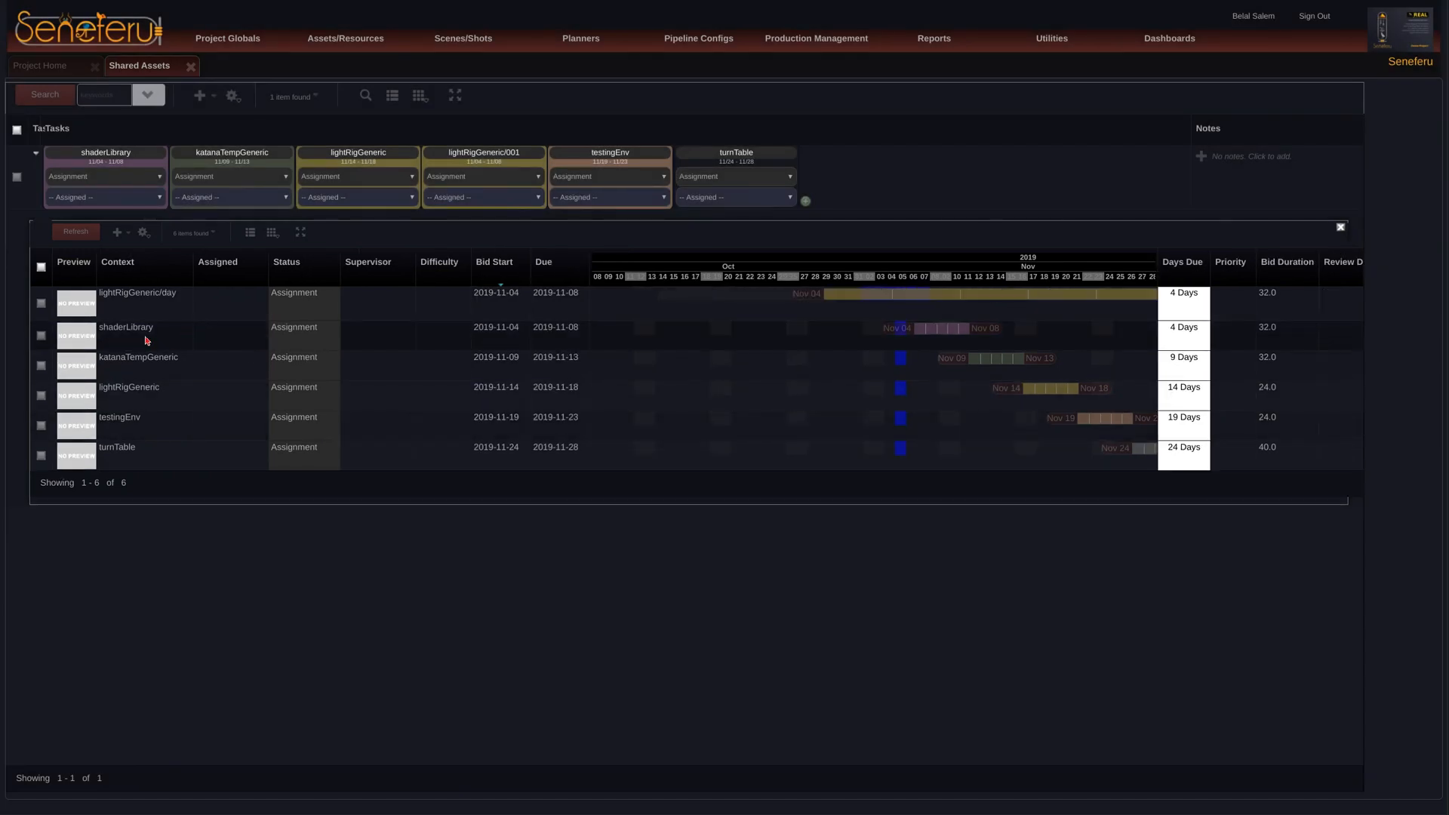
# Step: Set the subcontext of the original lightRigGeneric task to evening and save it
pyautogui.rightClick(129, 390)
pyautogui.click(172, 419)
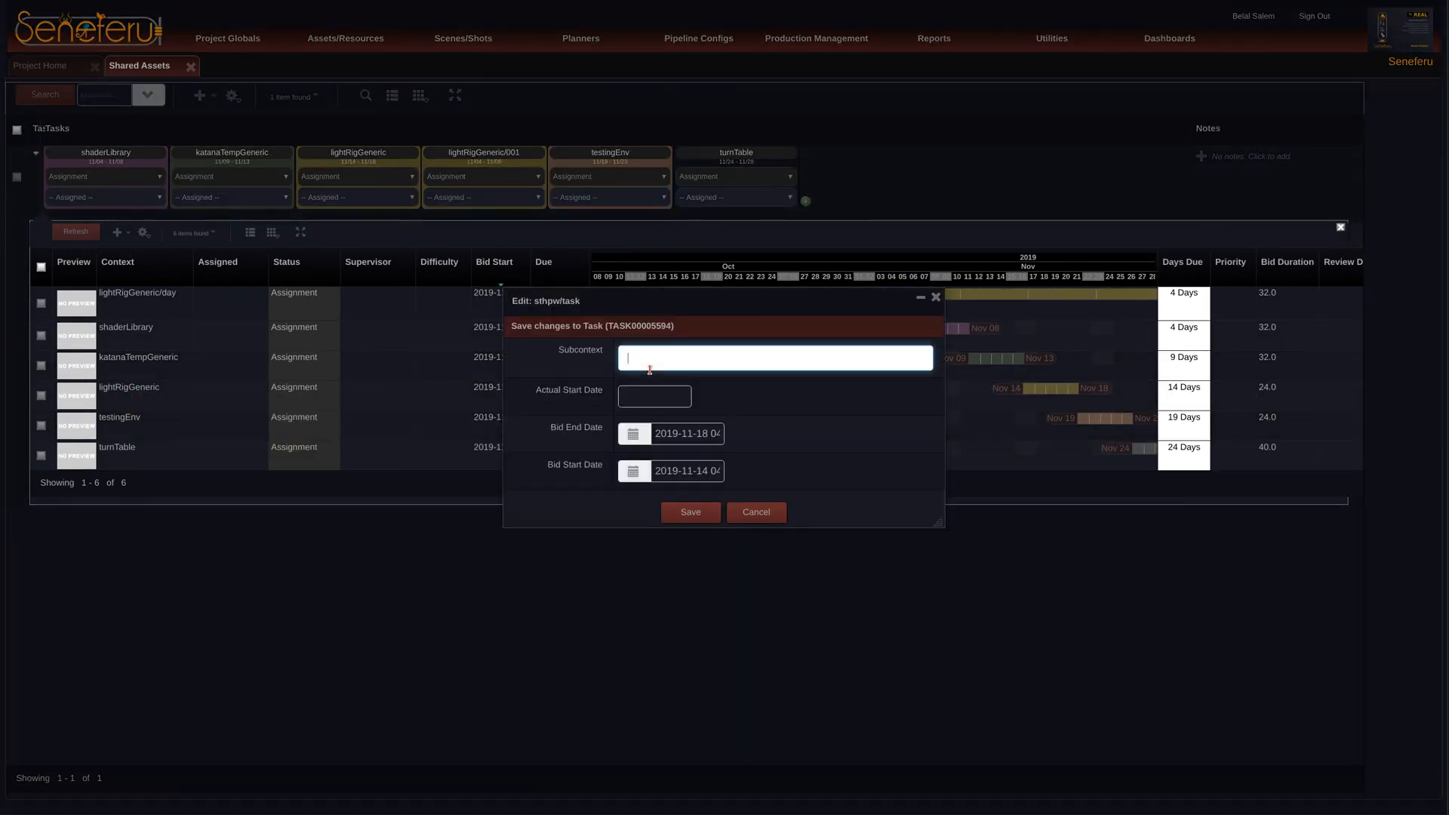
pyautogui.write('evening')
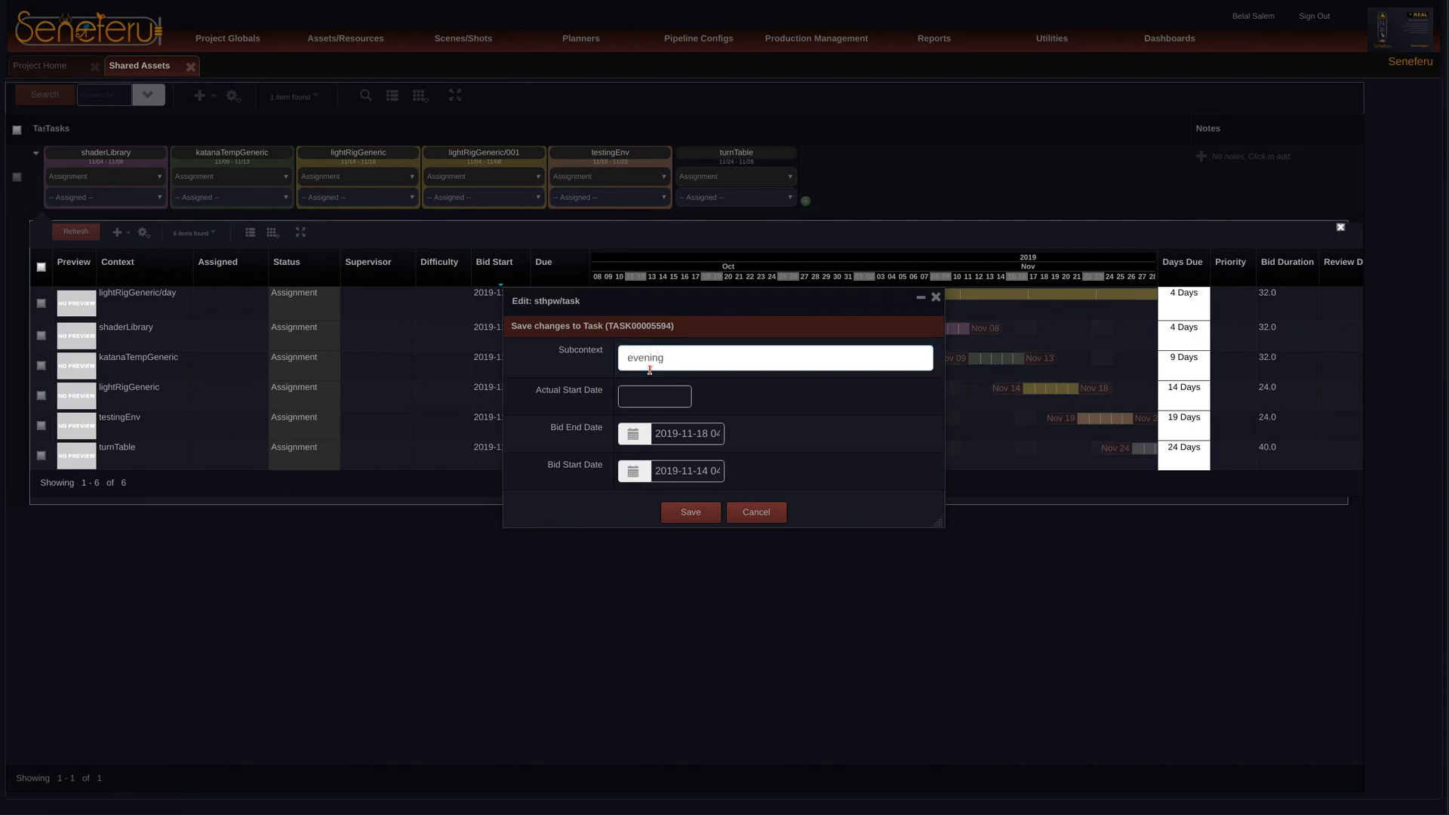
pyautogui.click(680, 510)
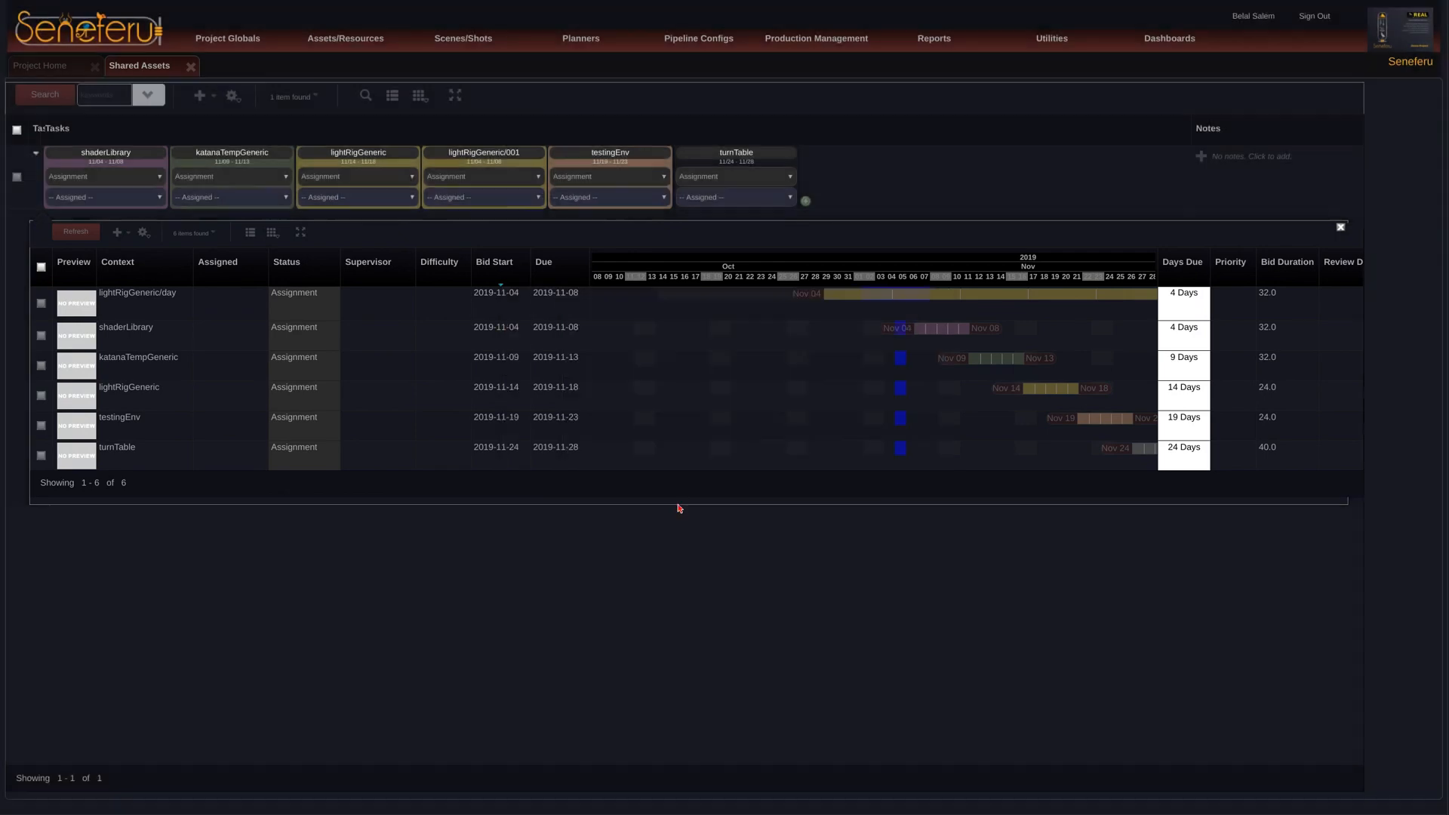
pyautogui.click(116, 233)
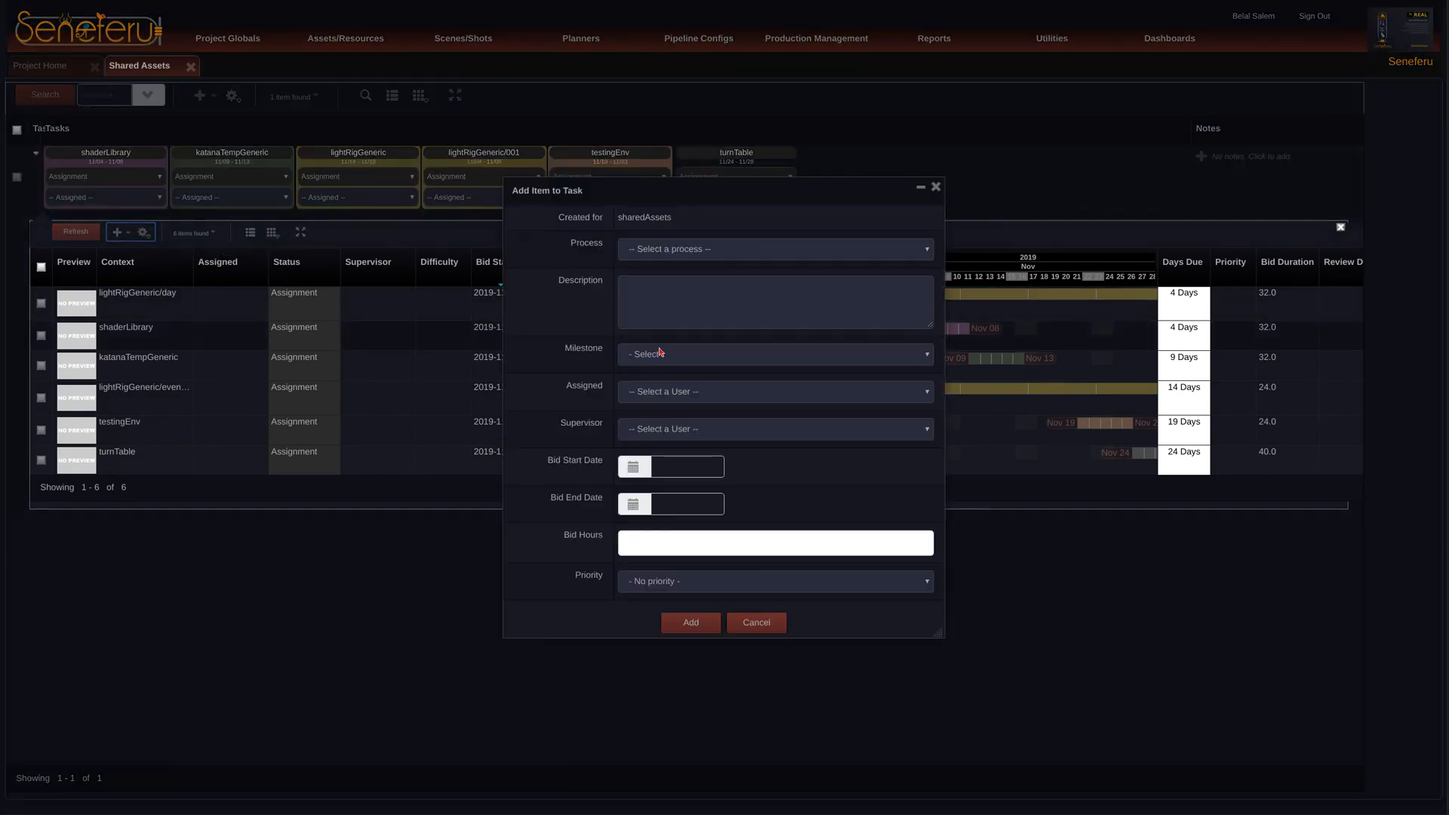
pyautogui.click(936, 187)
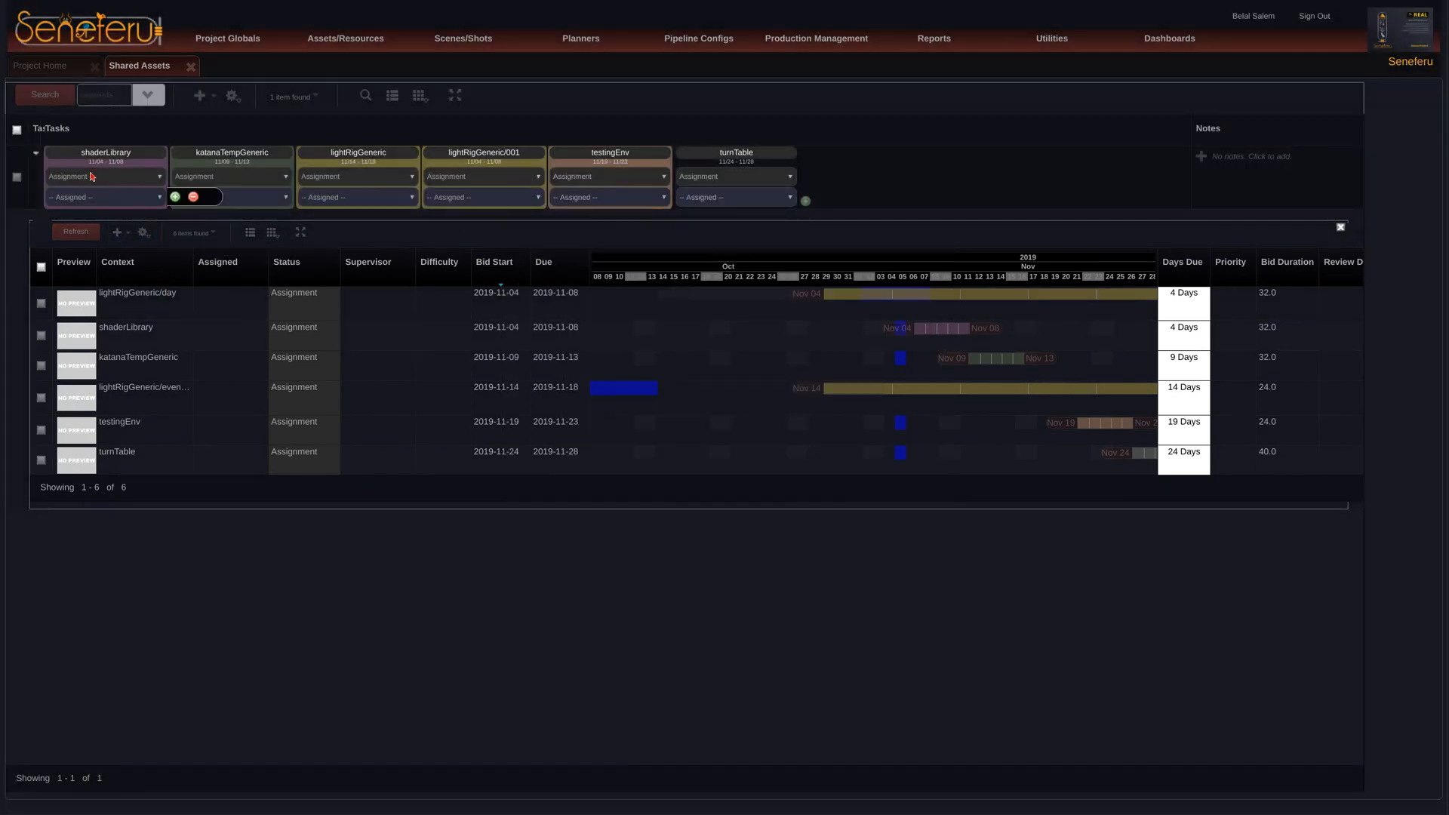
pyautogui.click(36, 153)
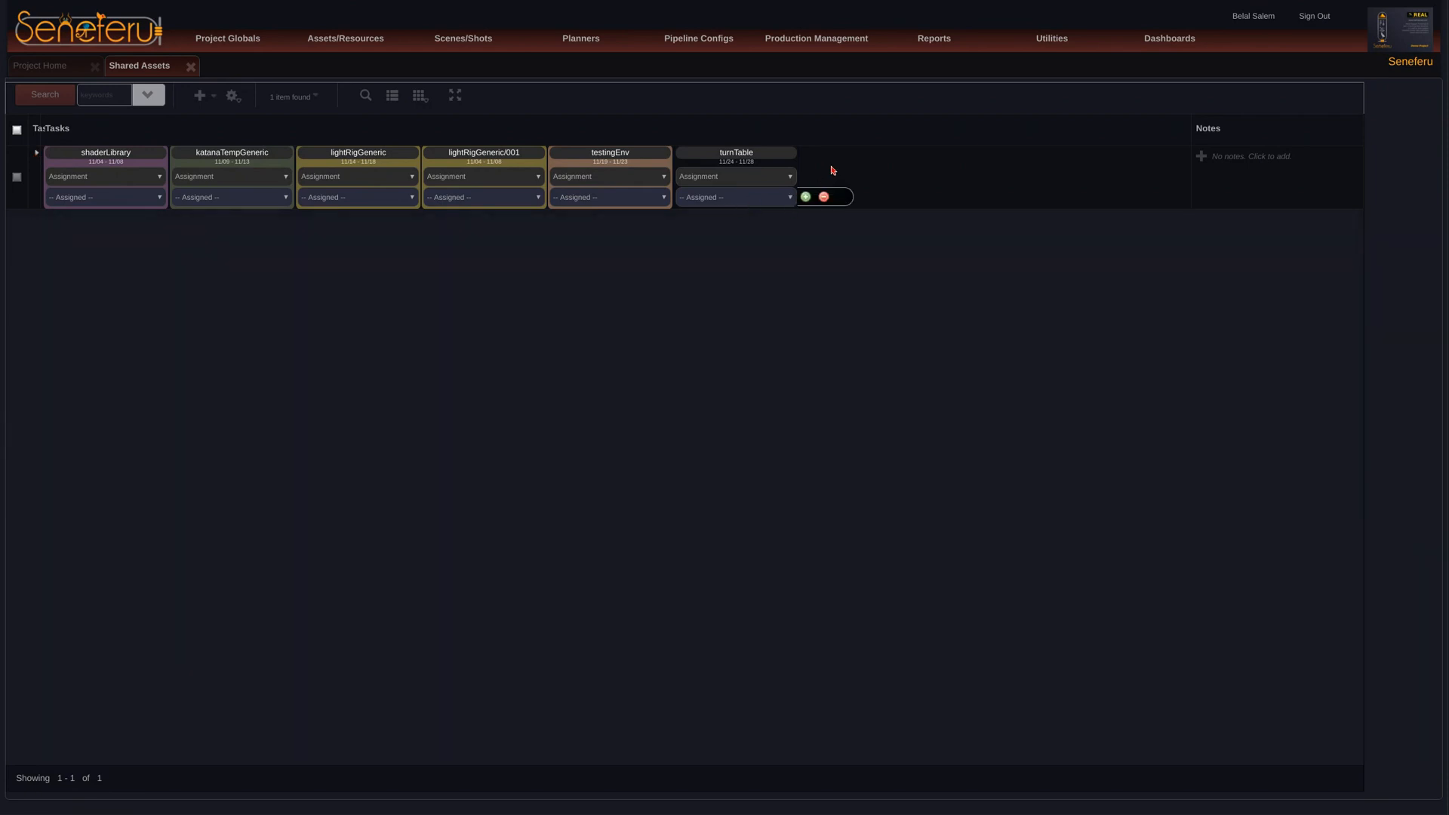
# Step: Add a third lightRigGeneric task to the shared assets item, with only that process selected
pyautogui.click(804, 200)
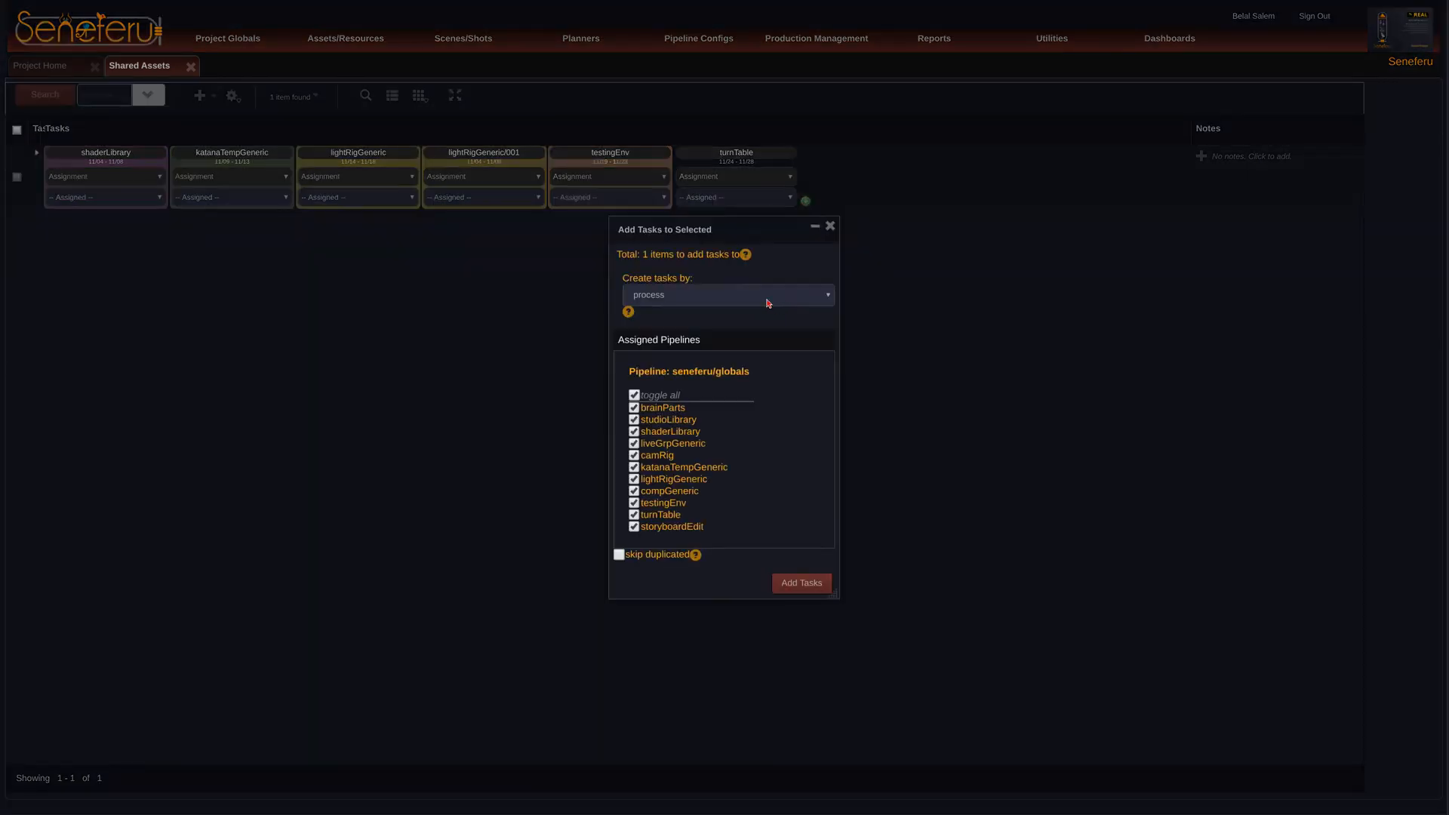
pyautogui.click(634, 394)
pyautogui.click(634, 480)
pyautogui.click(791, 583)
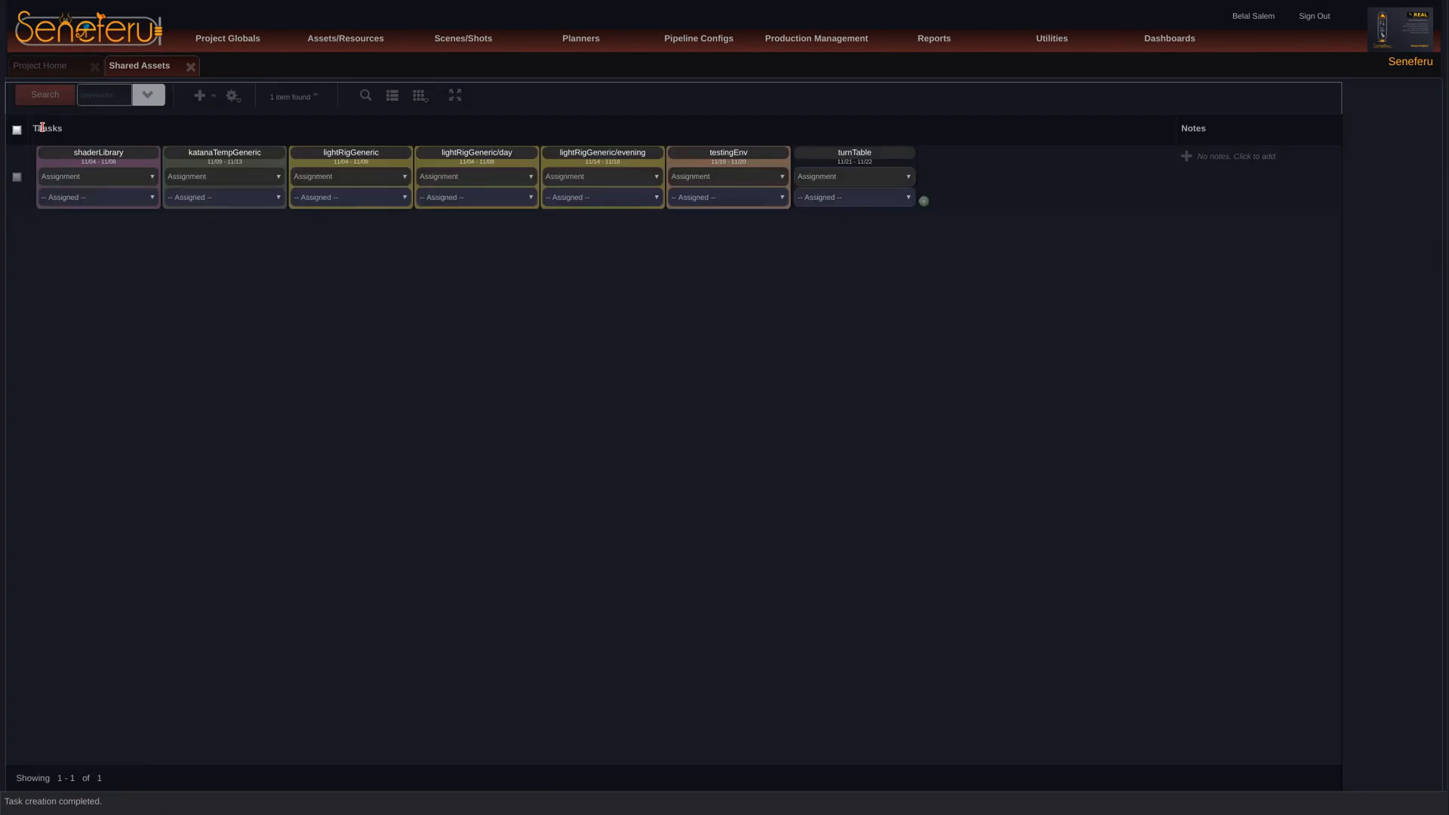
# Step: Refresh the shared assets list and reload the whole Shared Assets view
pyautogui.click(65, 100)
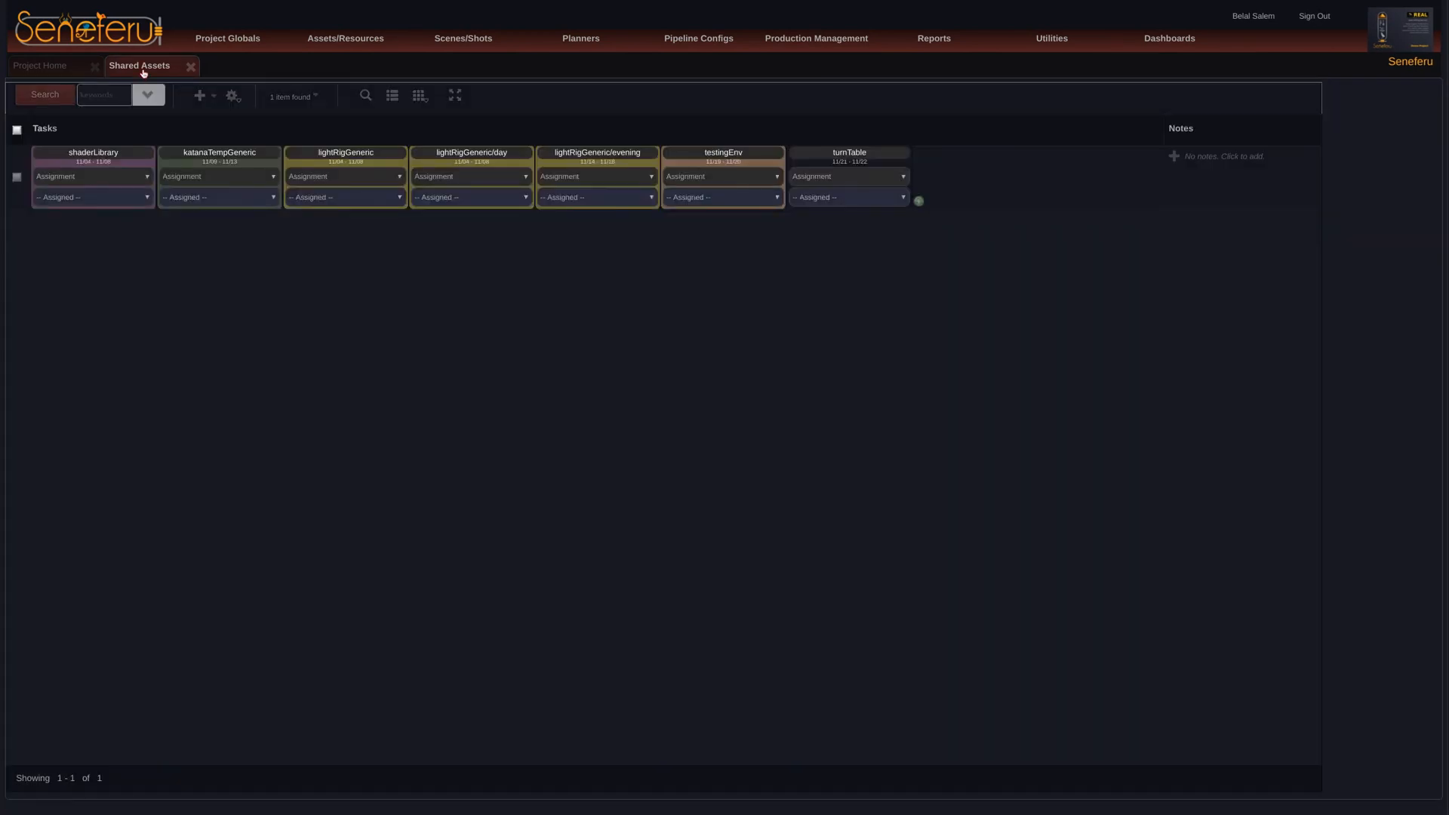
pyautogui.rightClick(144, 66)
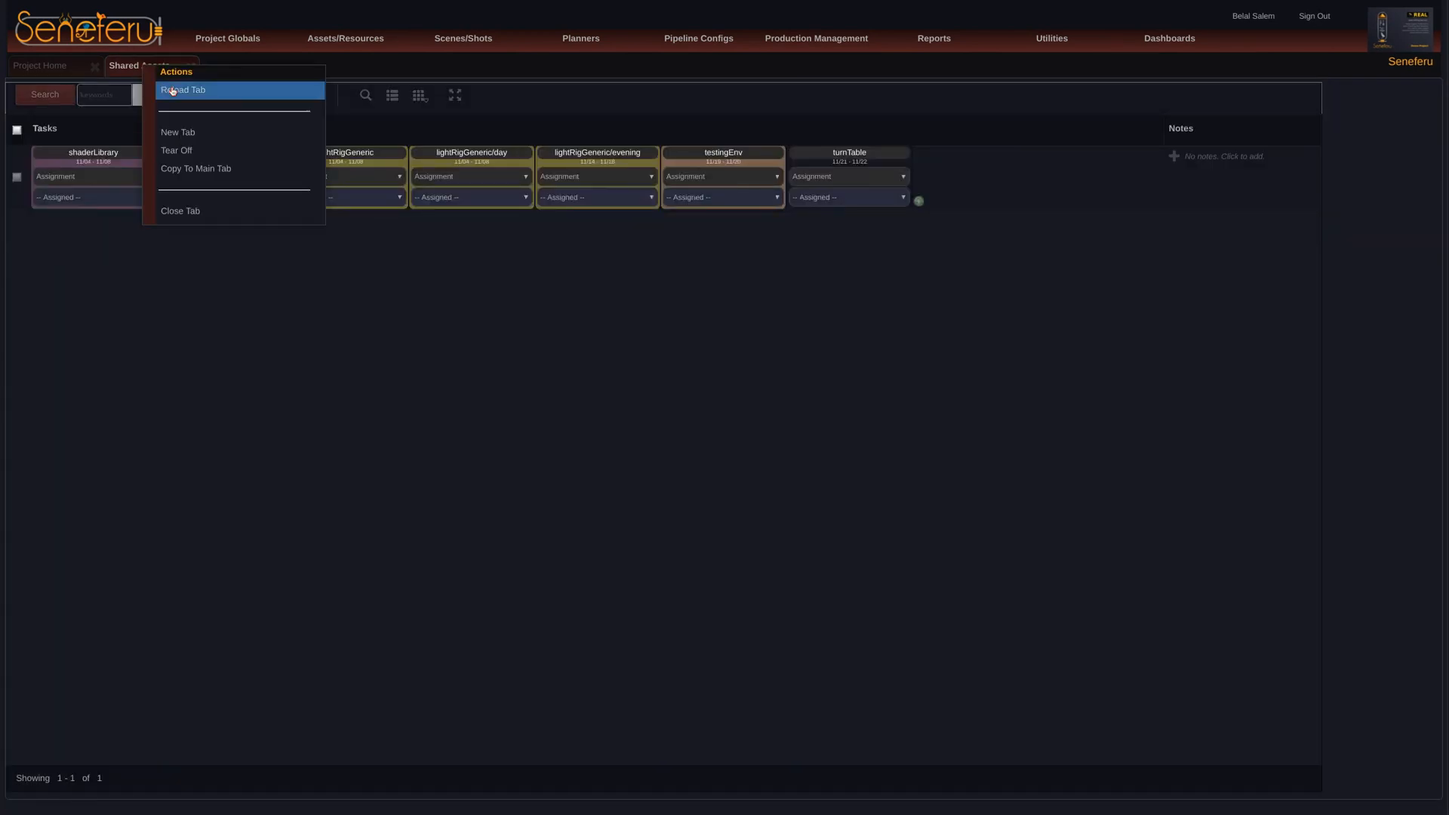
pyautogui.click(173, 91)
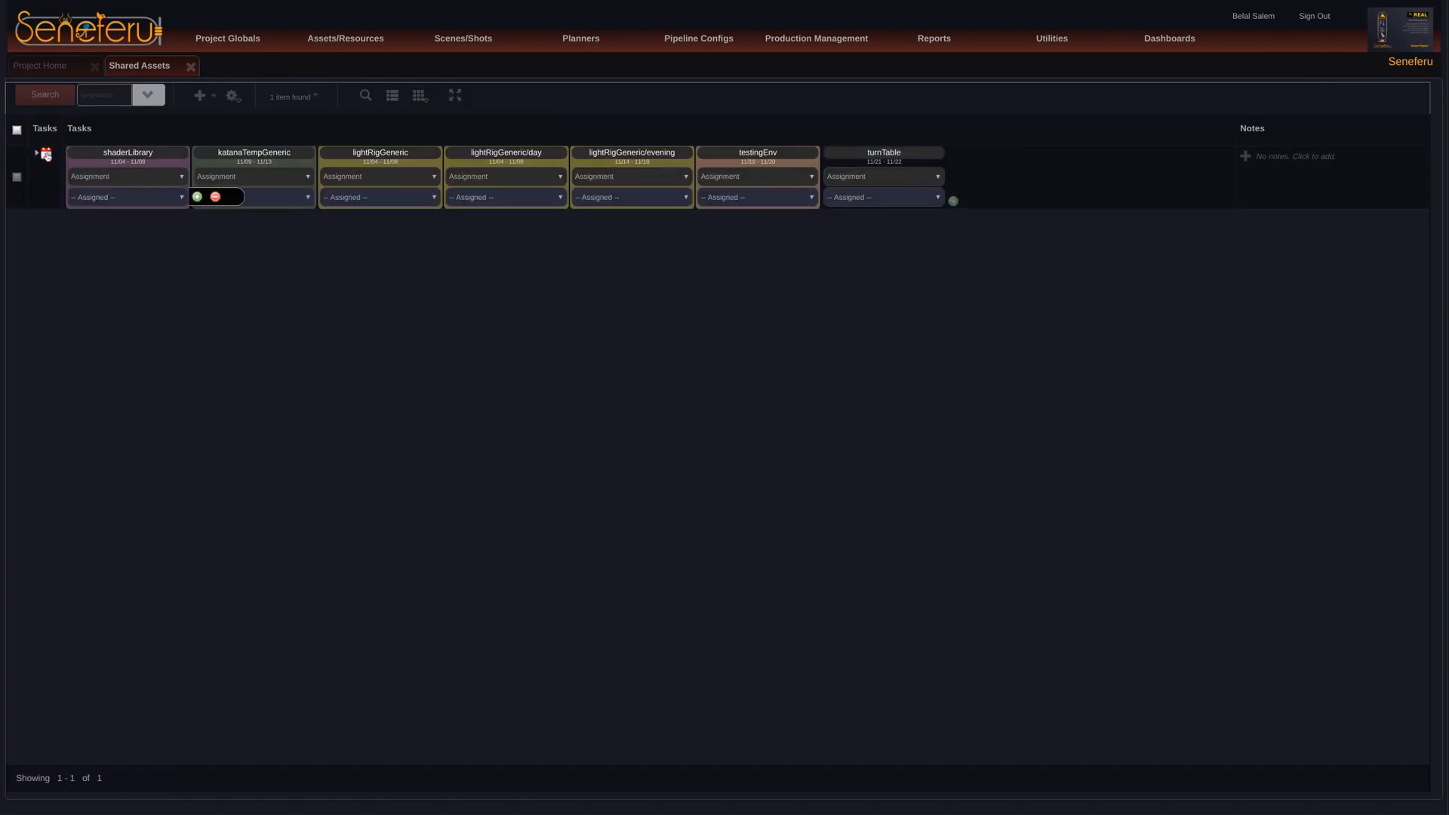
# Step: Set the subcontext of the remaining plain lightRigGeneric task to threePoints, save it and collapse the task list
pyautogui.click(47, 157)
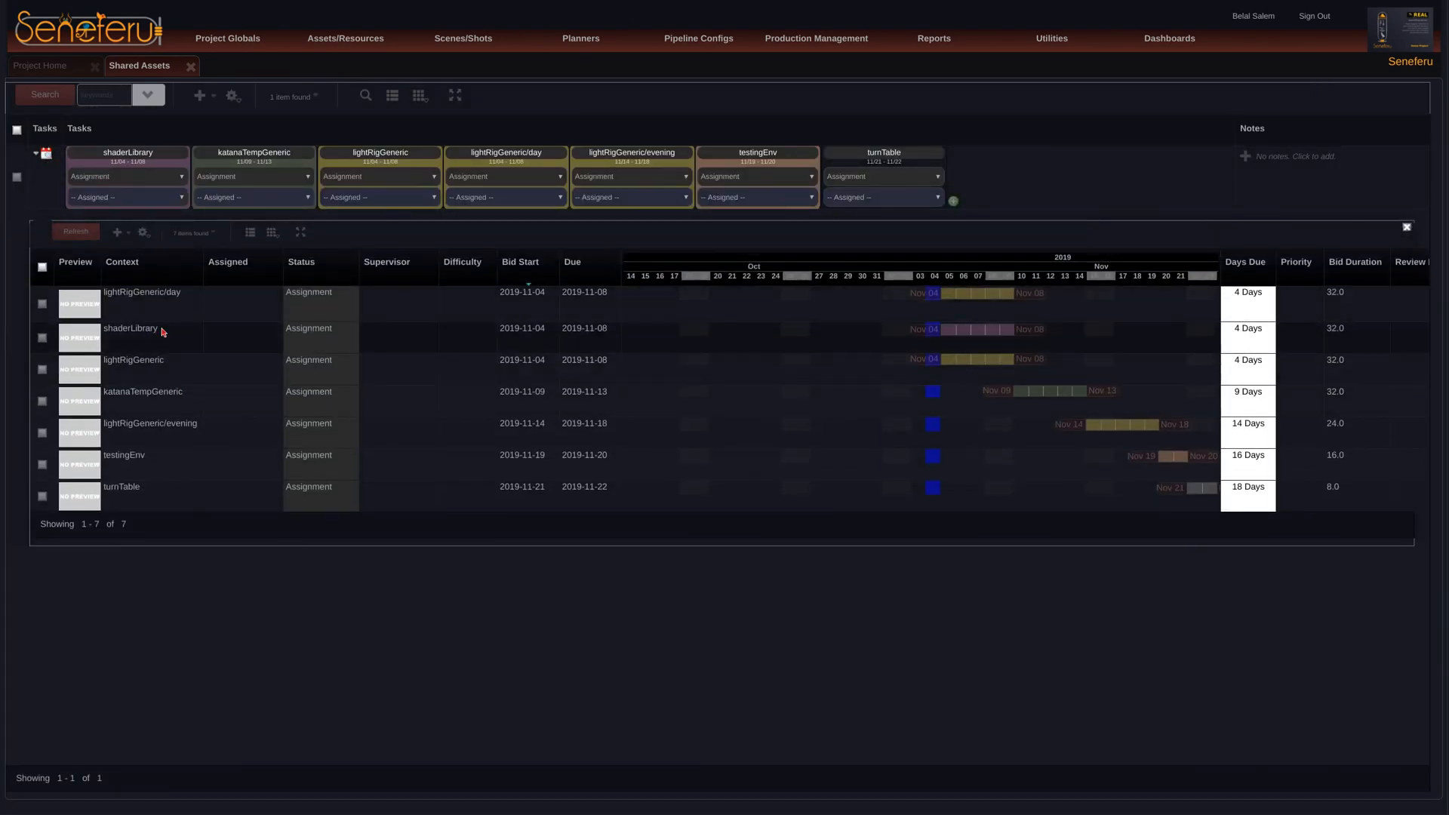
pyautogui.rightClick(160, 371)
pyautogui.click(190, 394)
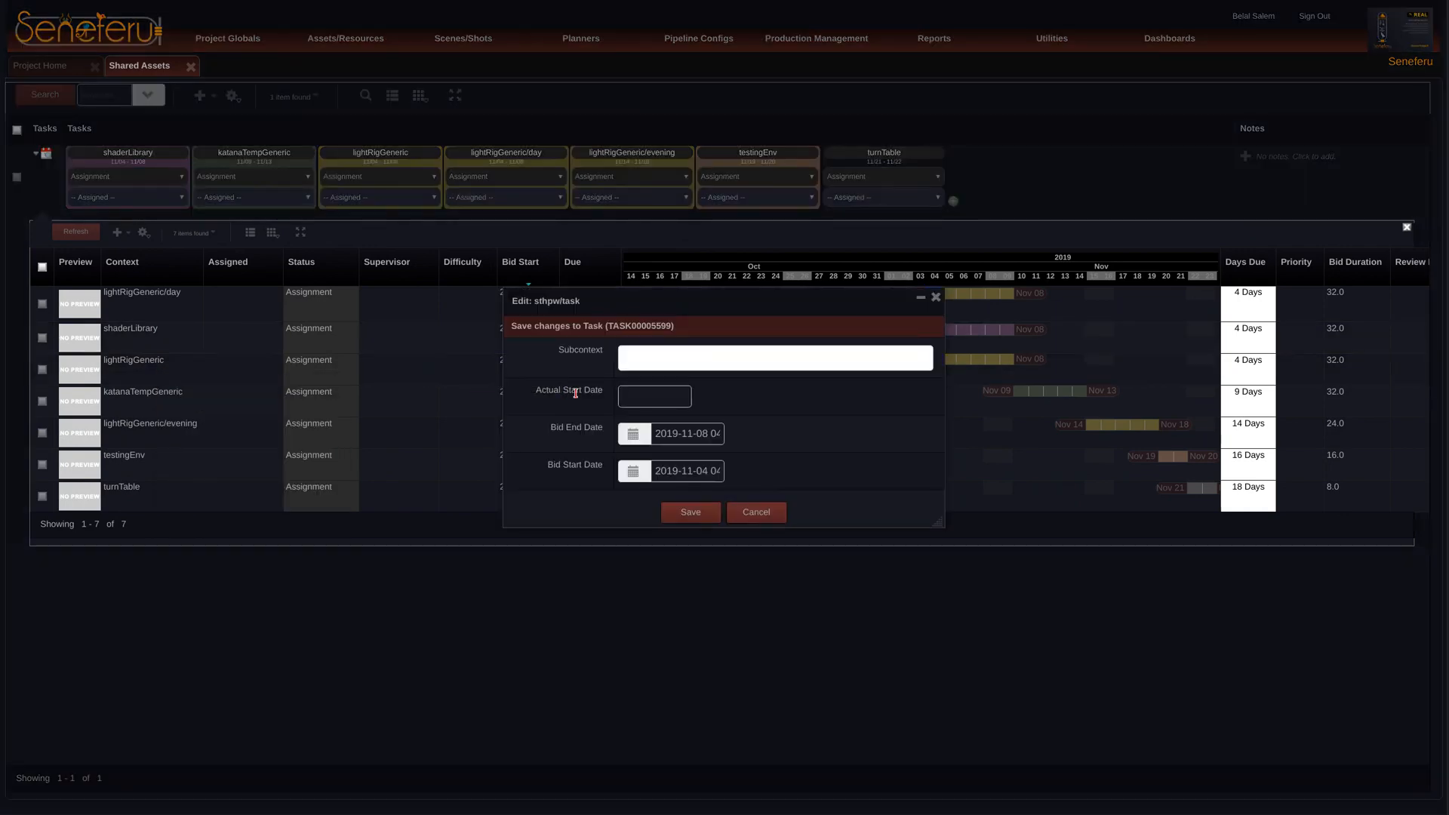
pyautogui.write('th')
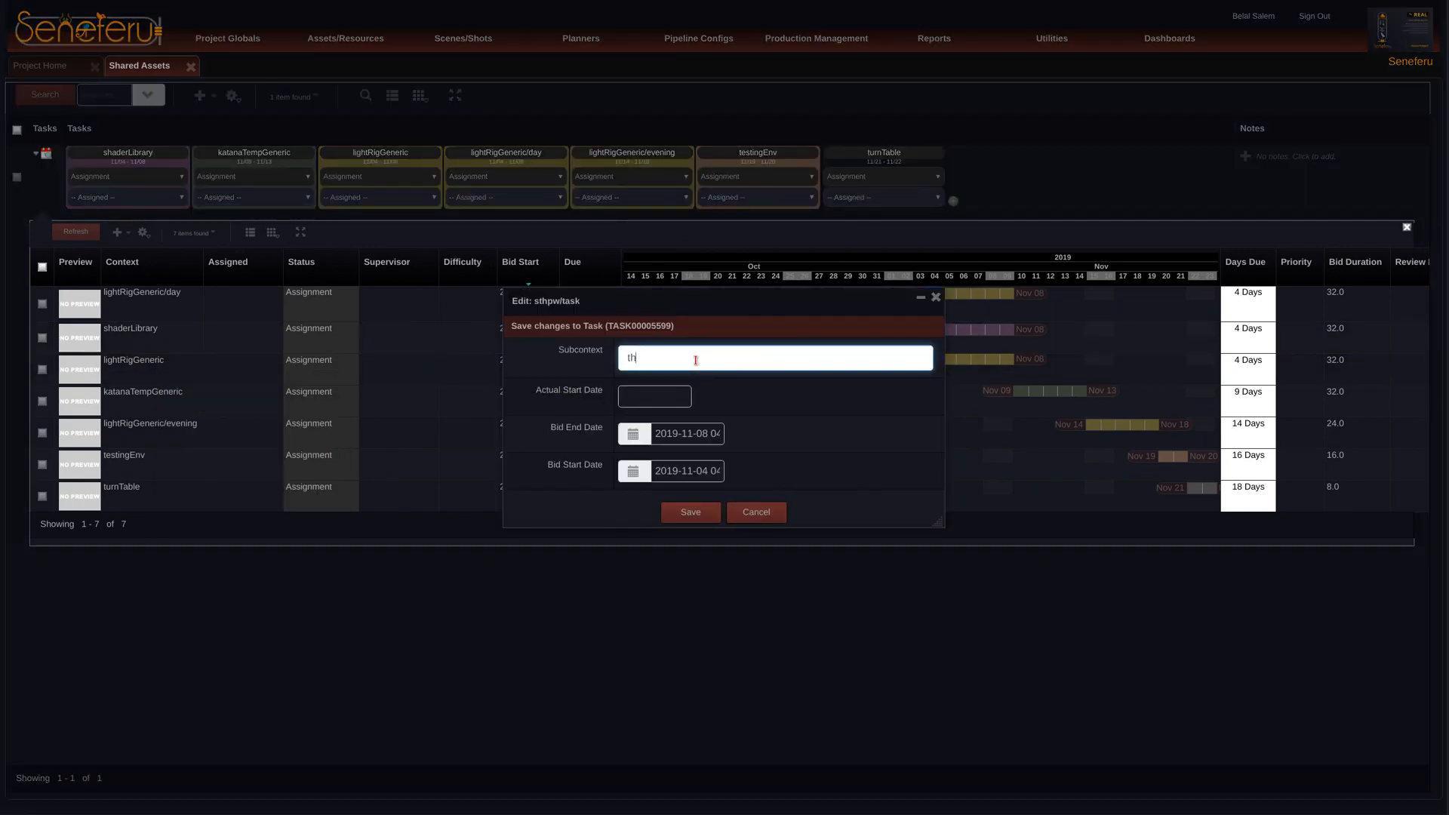
pyautogui.write('reePoints')
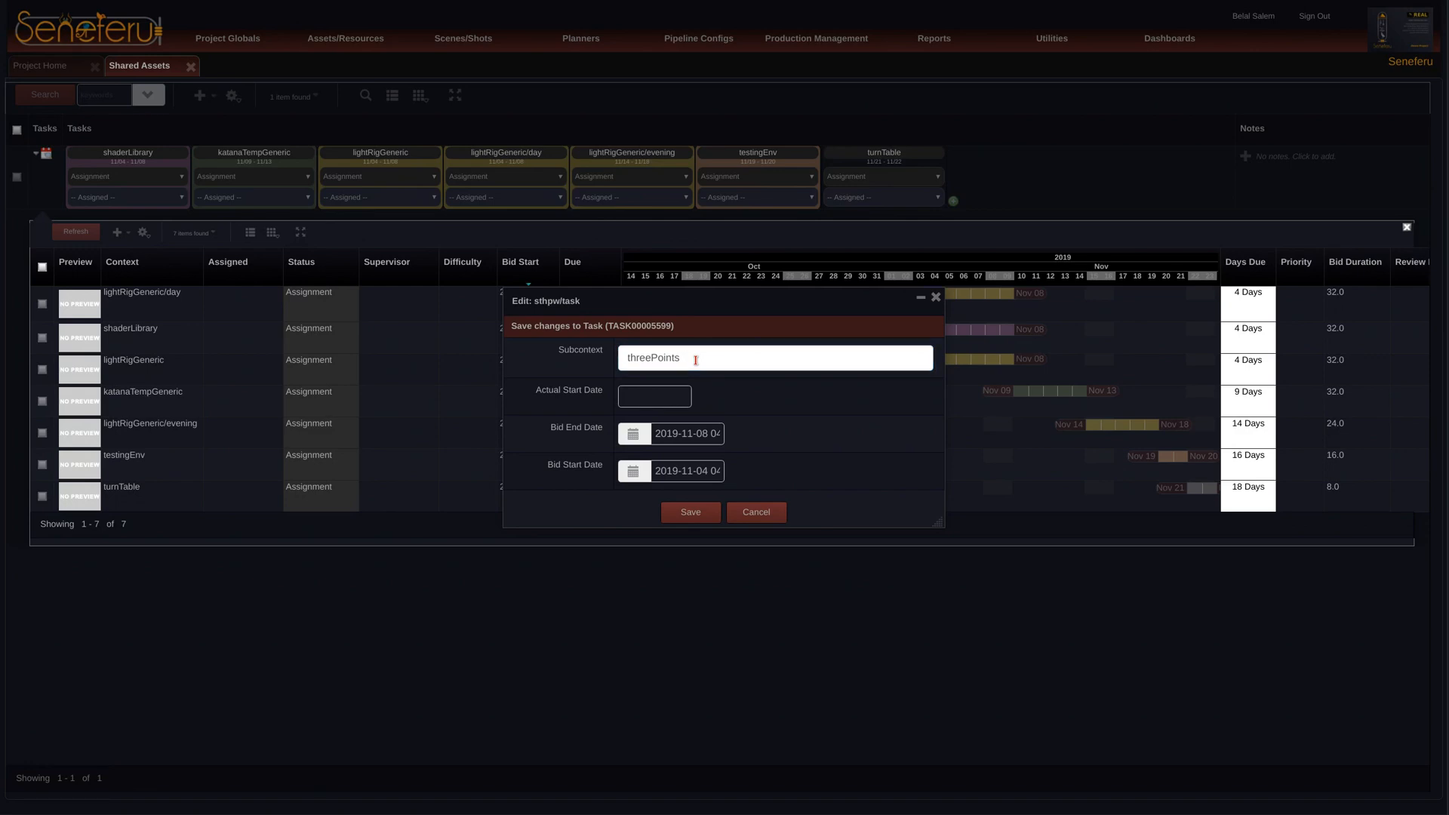
pyautogui.click(688, 512)
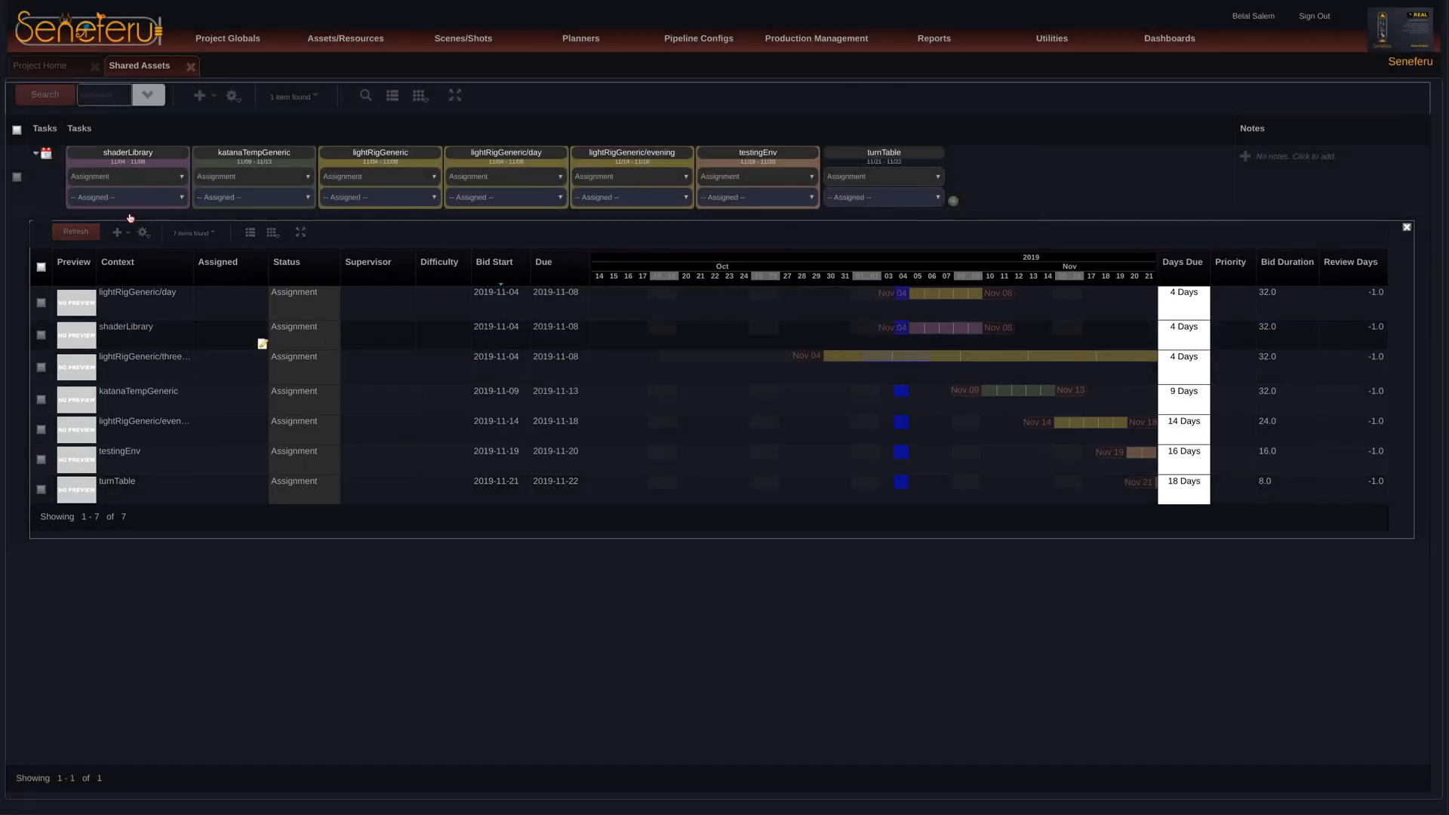
pyautogui.click(36, 153)
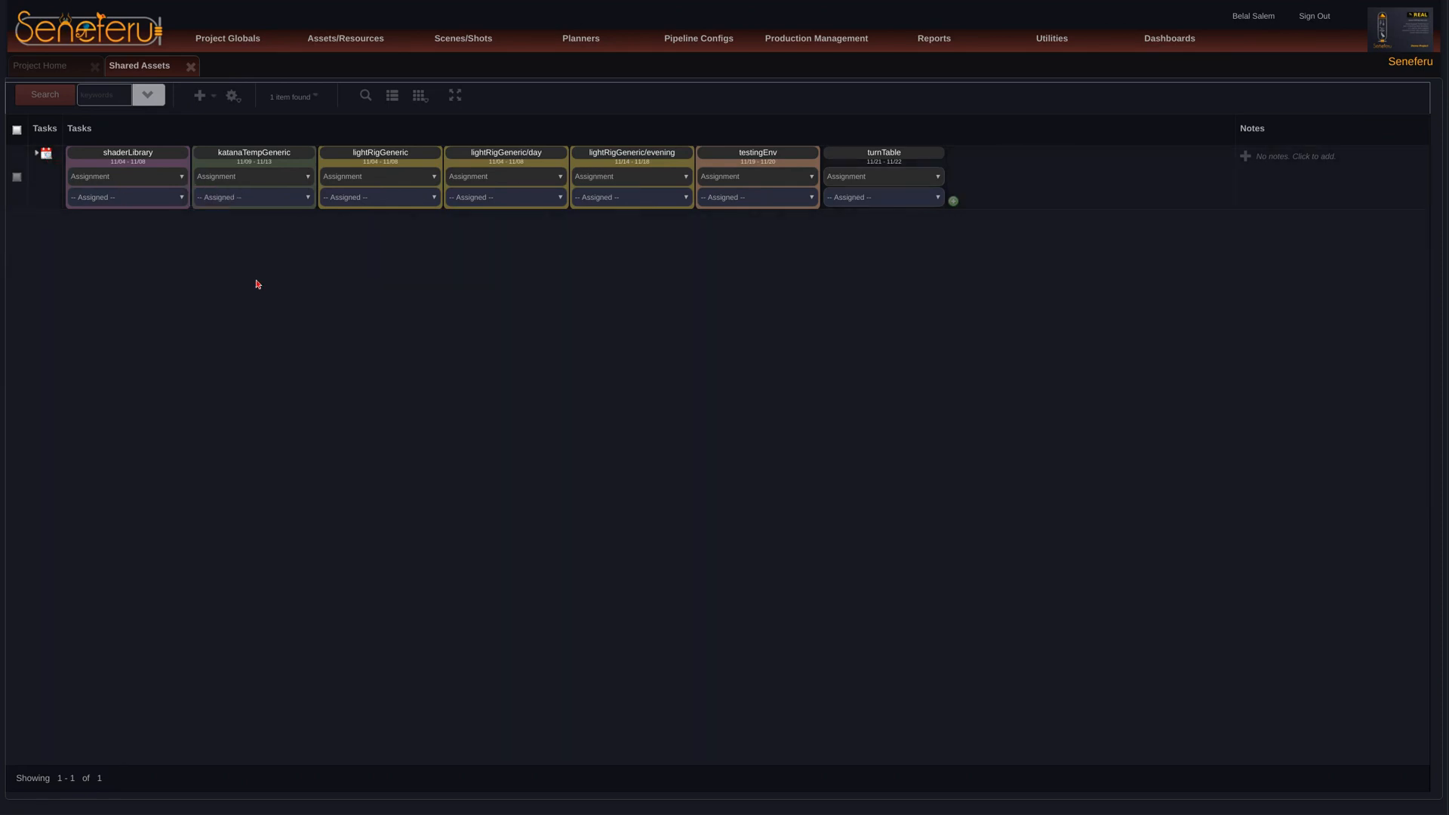
# Step: Close Shared Assets and open the details of the mountainsView assembly from the Assets list
pyautogui.moveTo(135, 191)
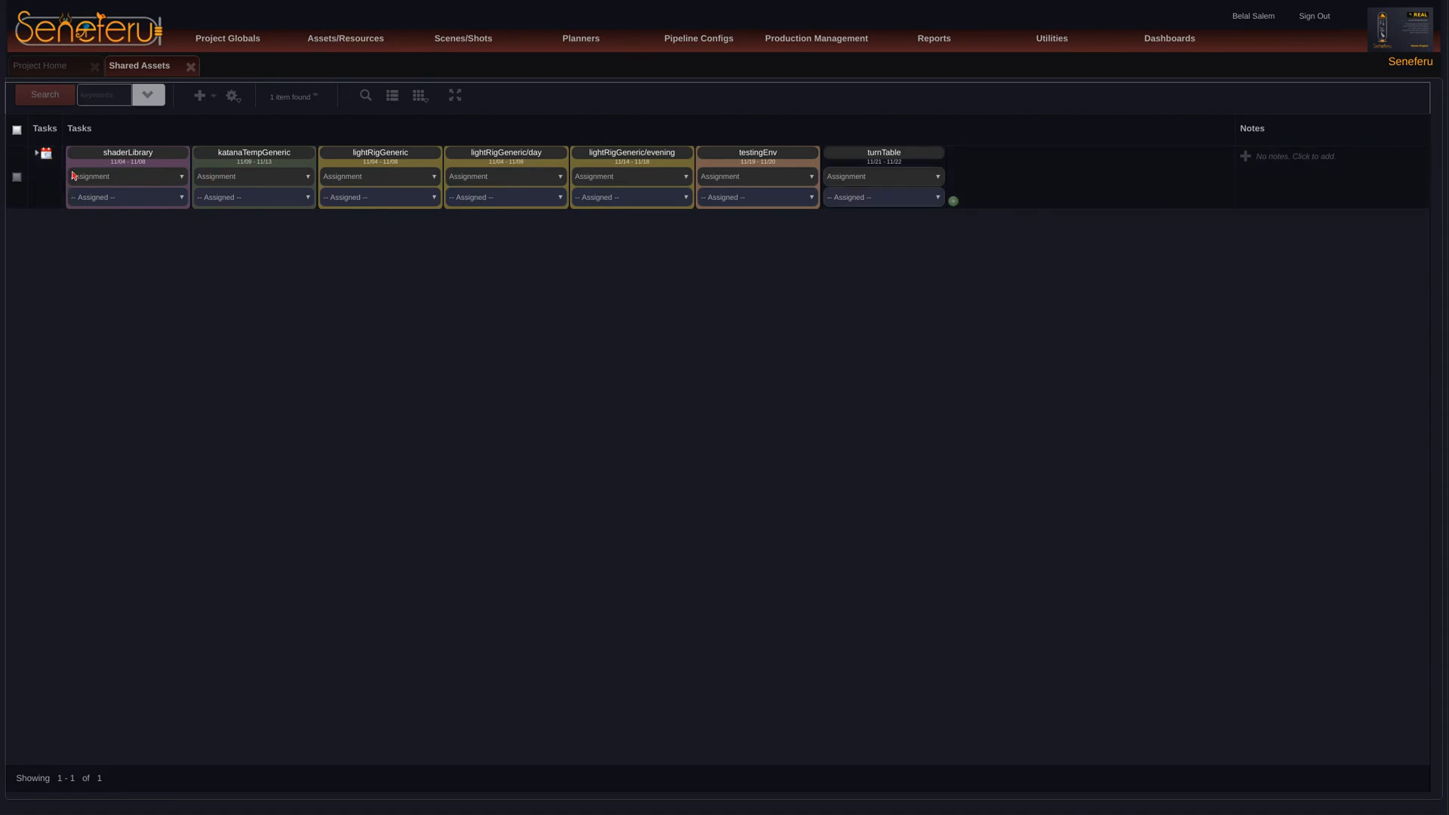
pyautogui.click(192, 67)
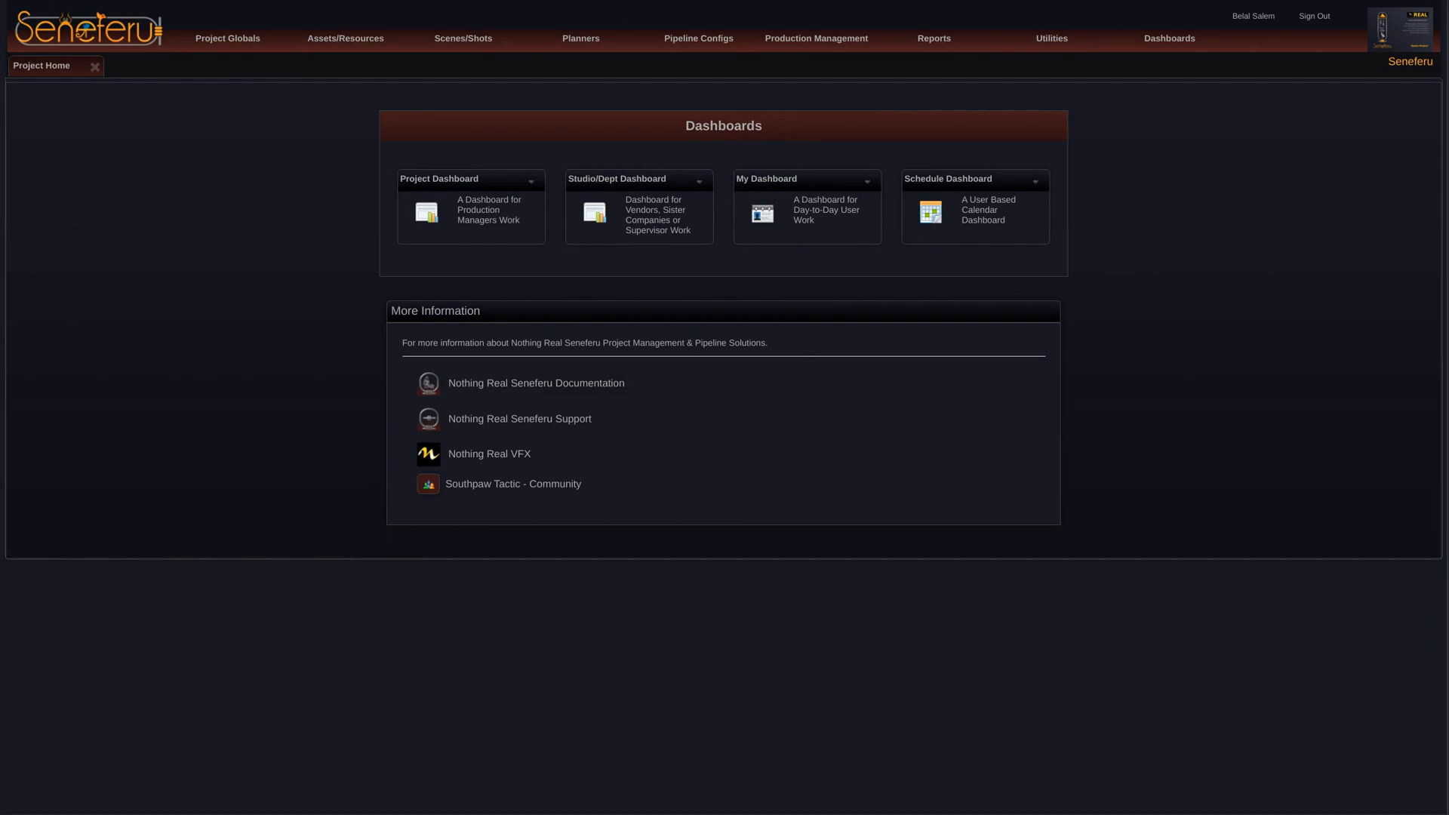
pyautogui.click(336, 36)
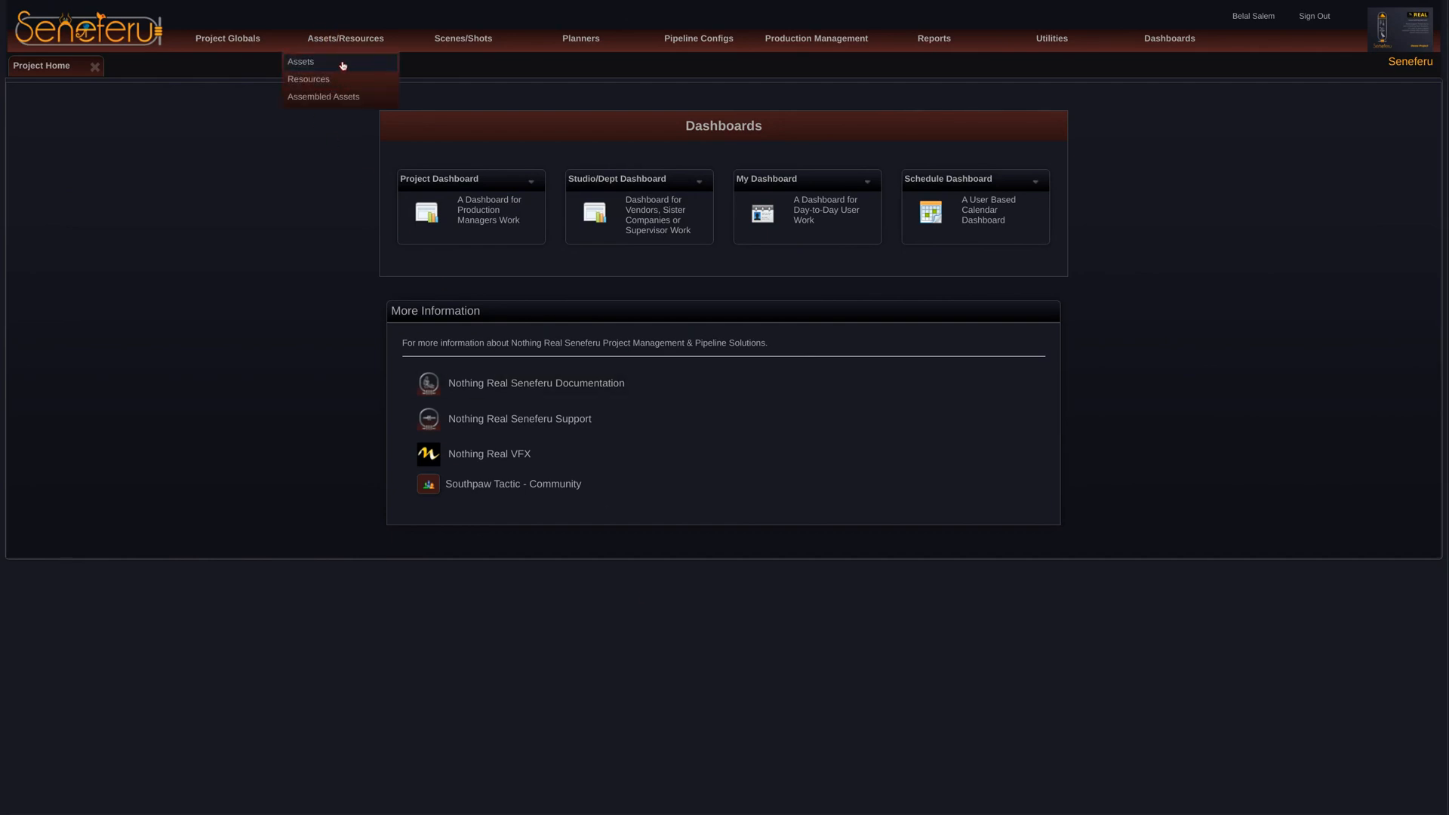
pyautogui.click(345, 66)
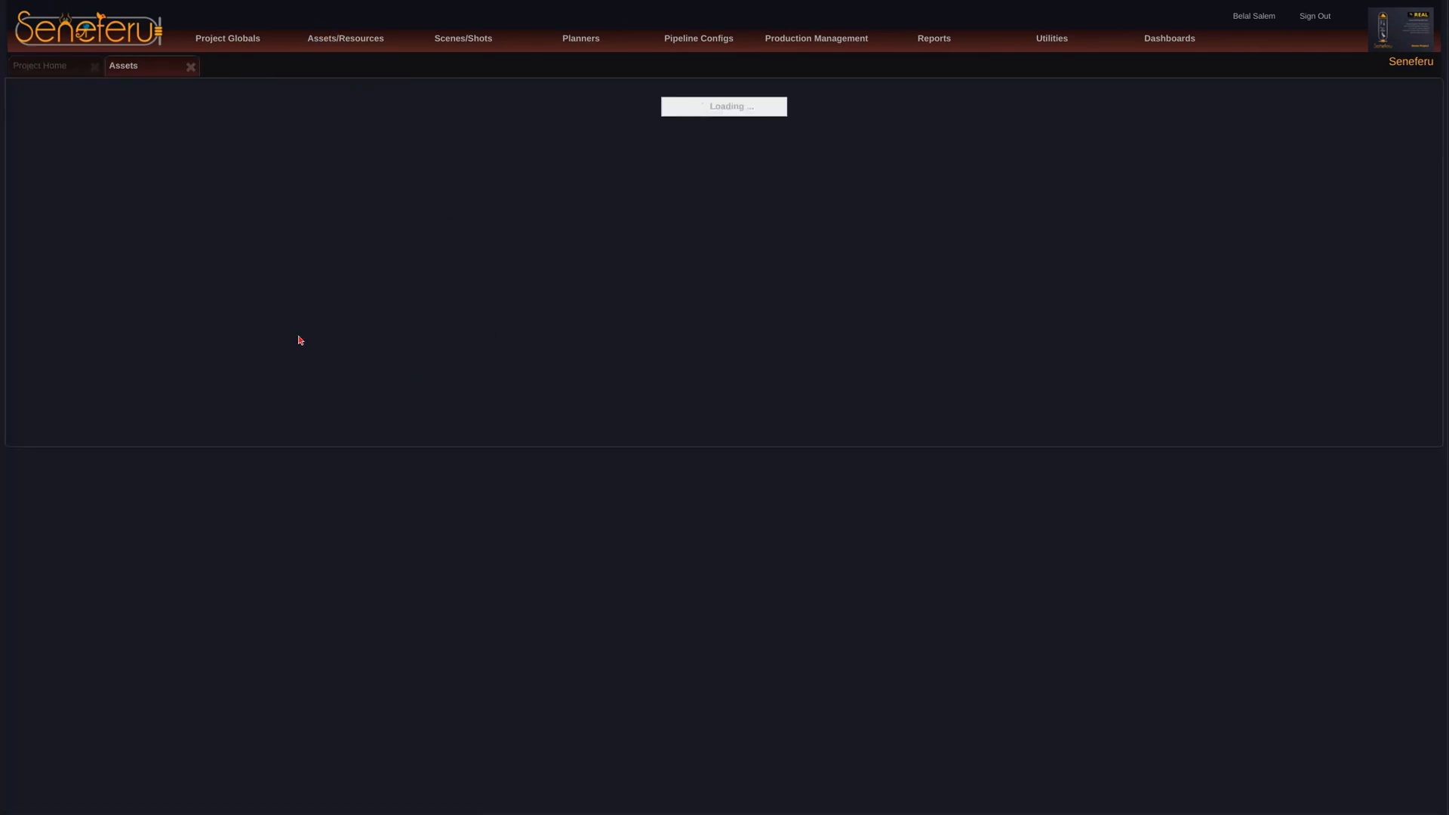
pyautogui.click(83, 227)
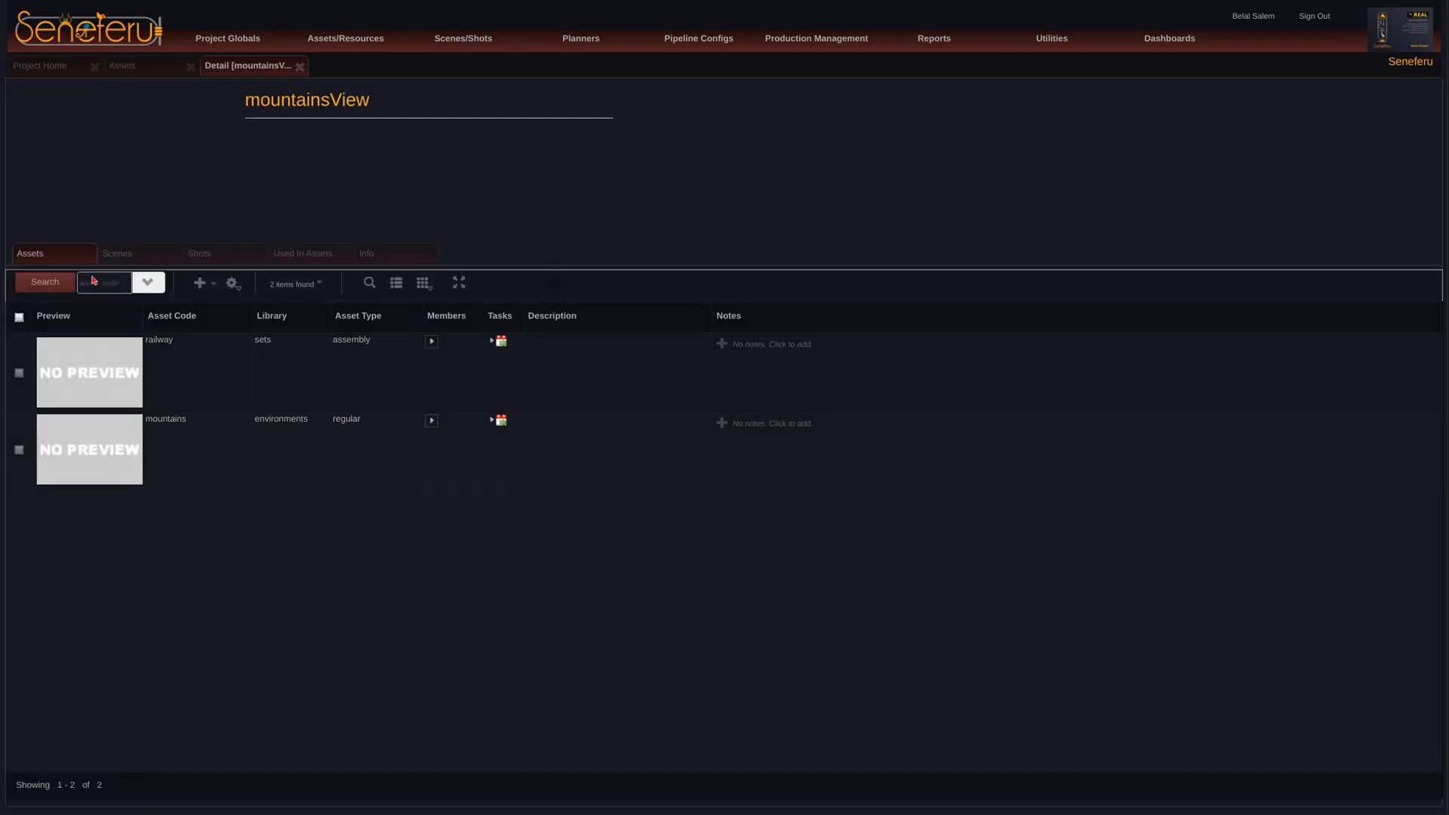
# Step: Add a new asset named africanTree to the mountainsView assembly, with category props and type regular
pyautogui.click(199, 283)
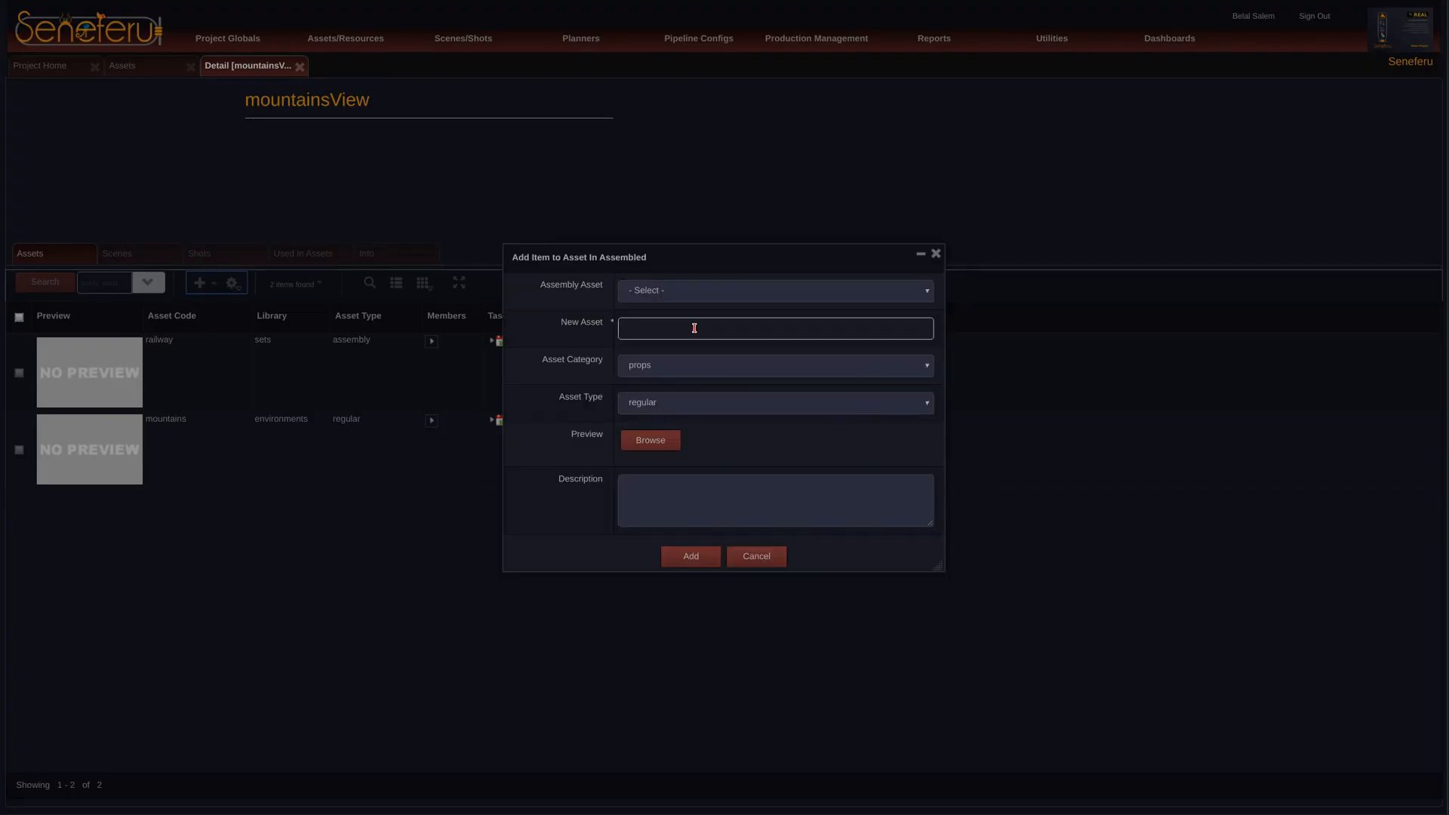
pyautogui.click(732, 328)
pyautogui.write('afr')
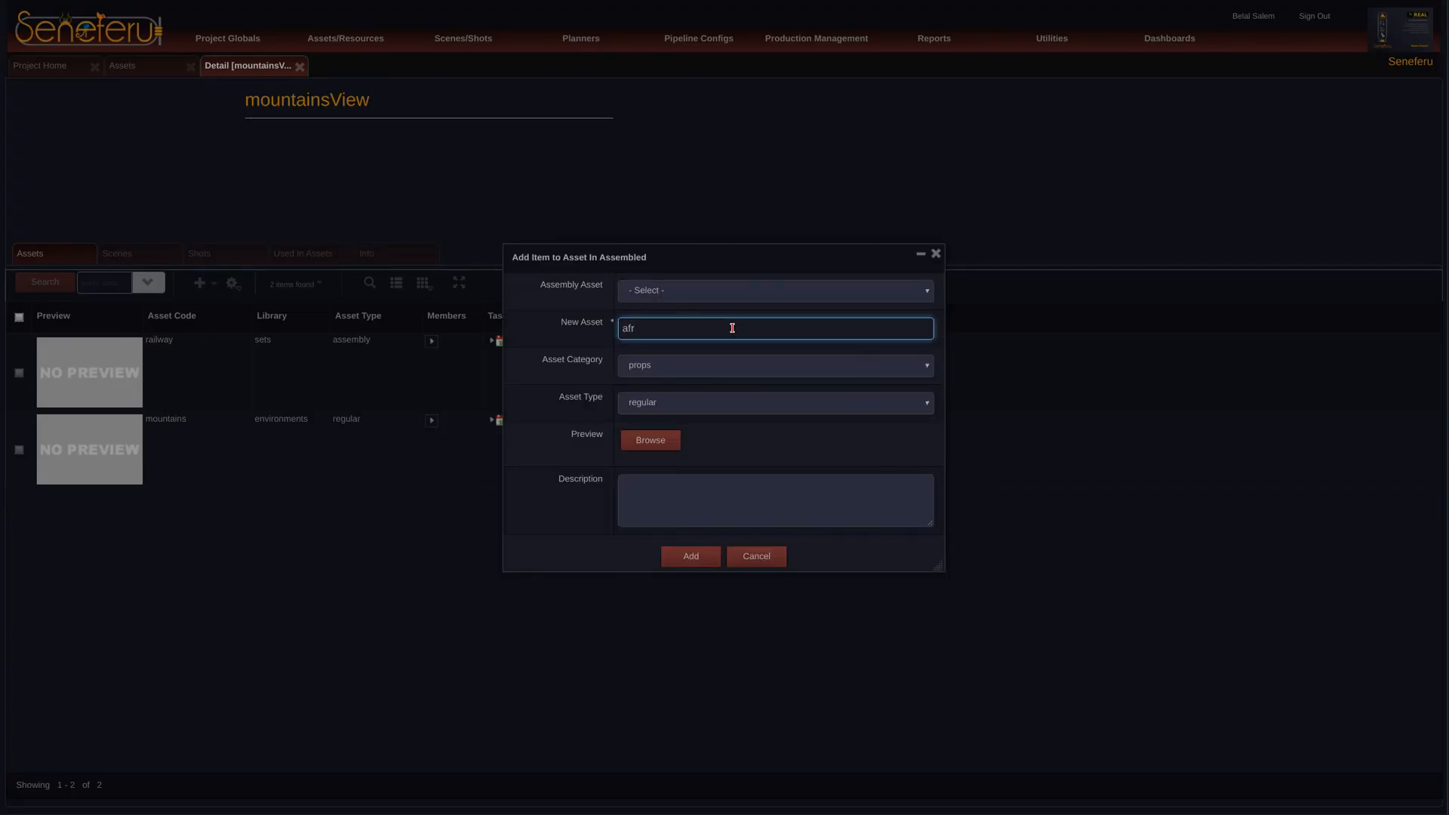
pyautogui.write('icanTree')
pyautogui.click(689, 563)
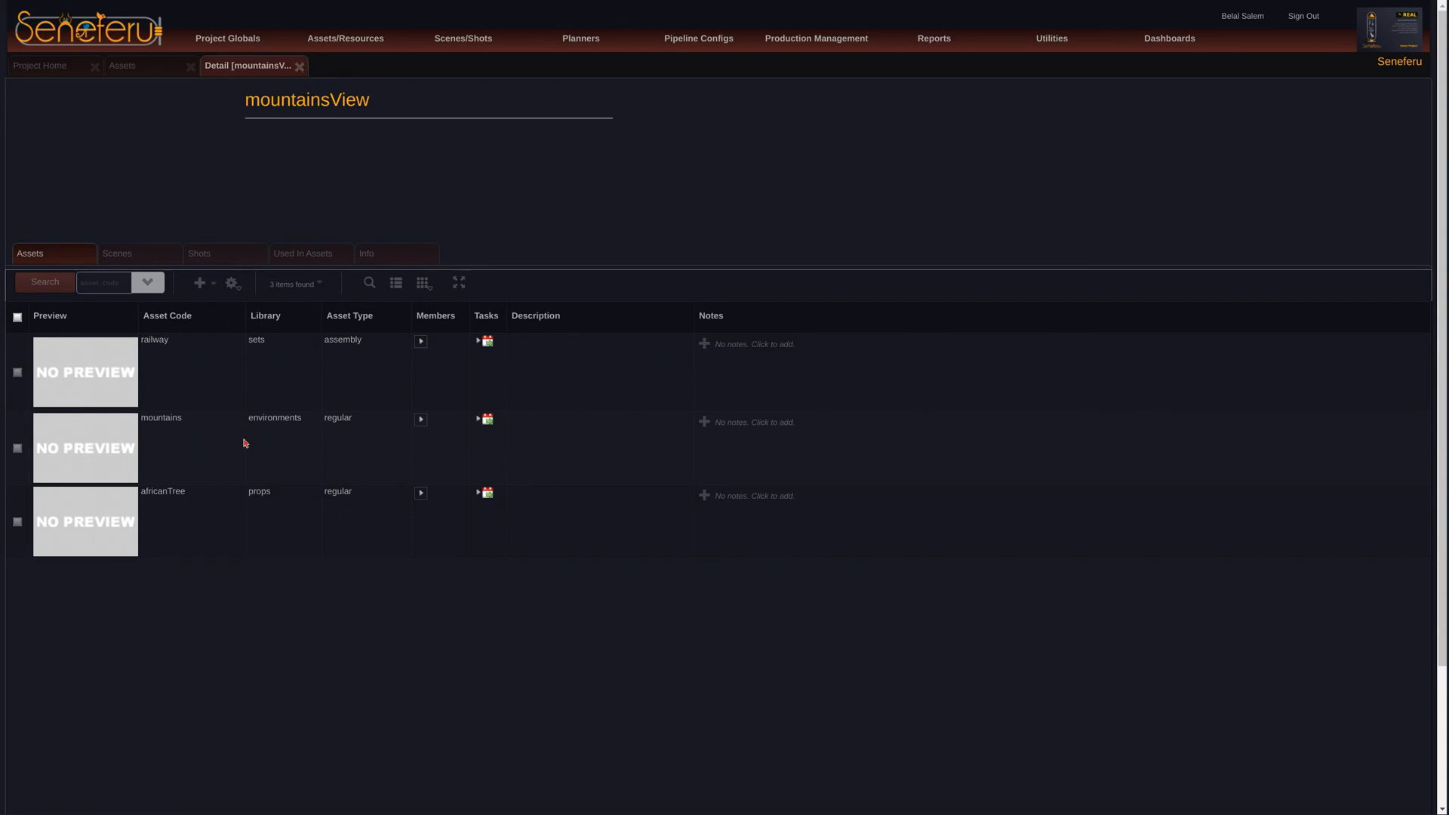
# Step: Add another new regular props asset named tree to the mountainsView assembly and close its details
pyautogui.click(199, 282)
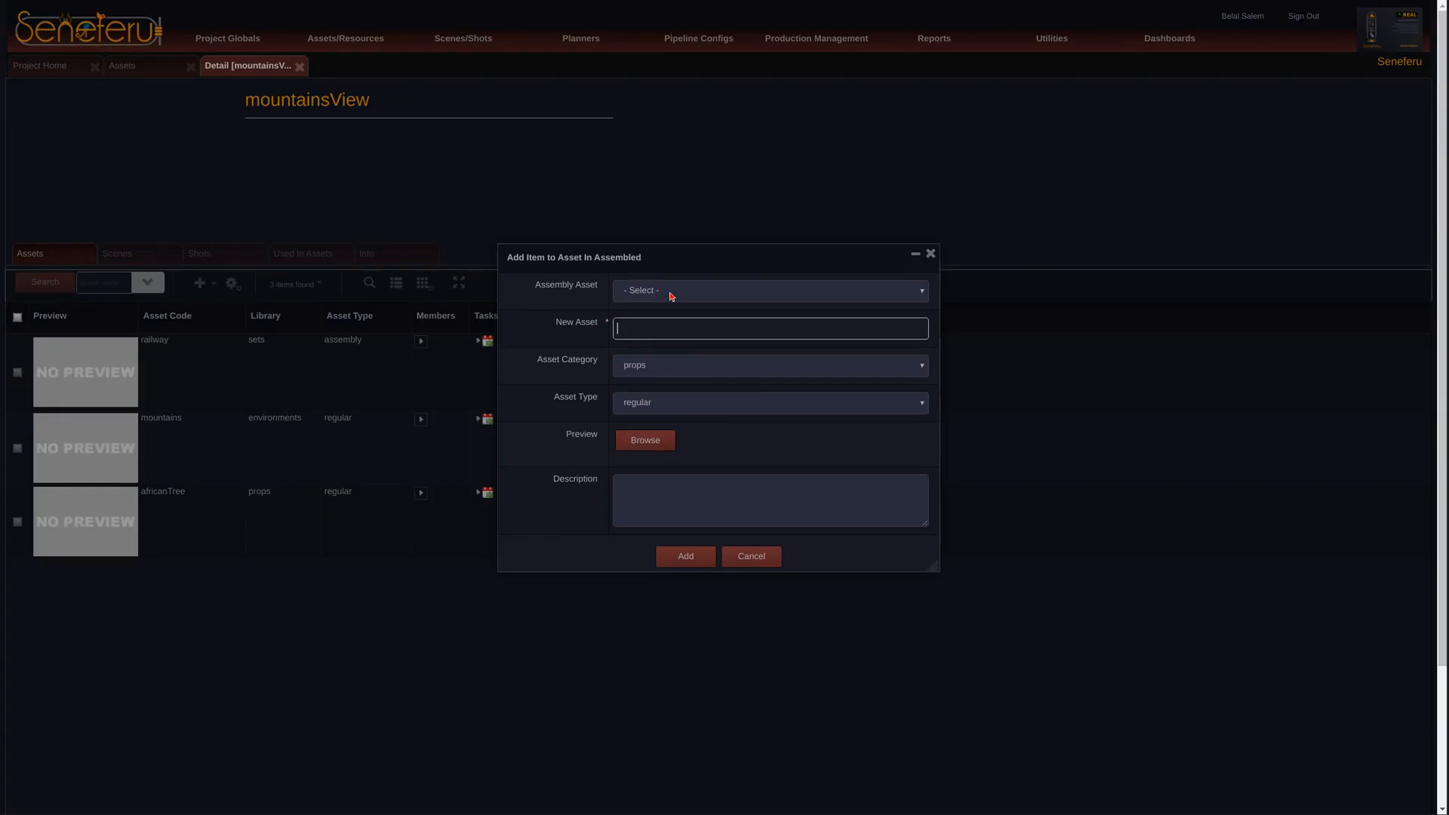
pyautogui.write('tree')
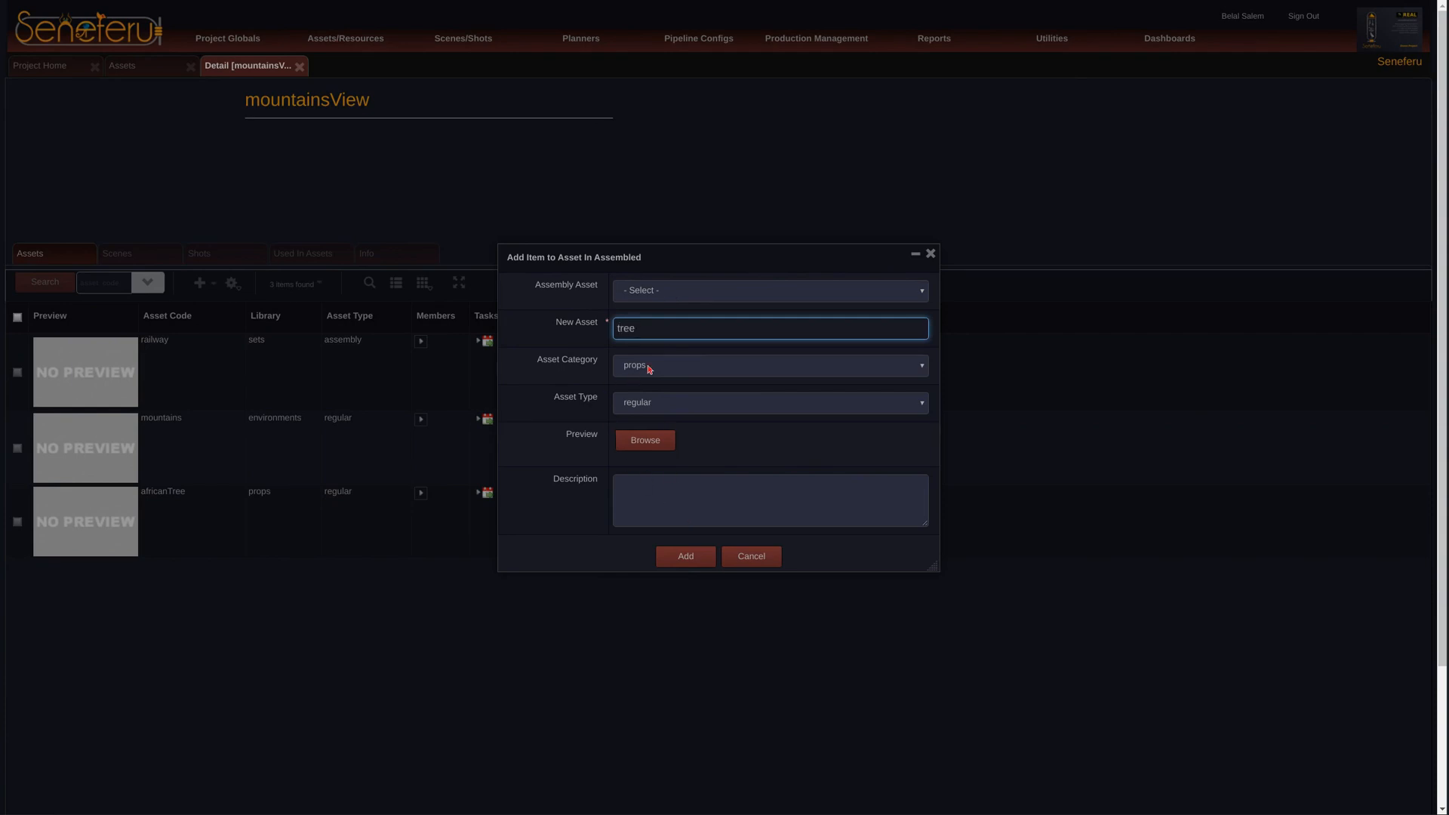
pyautogui.click(683, 556)
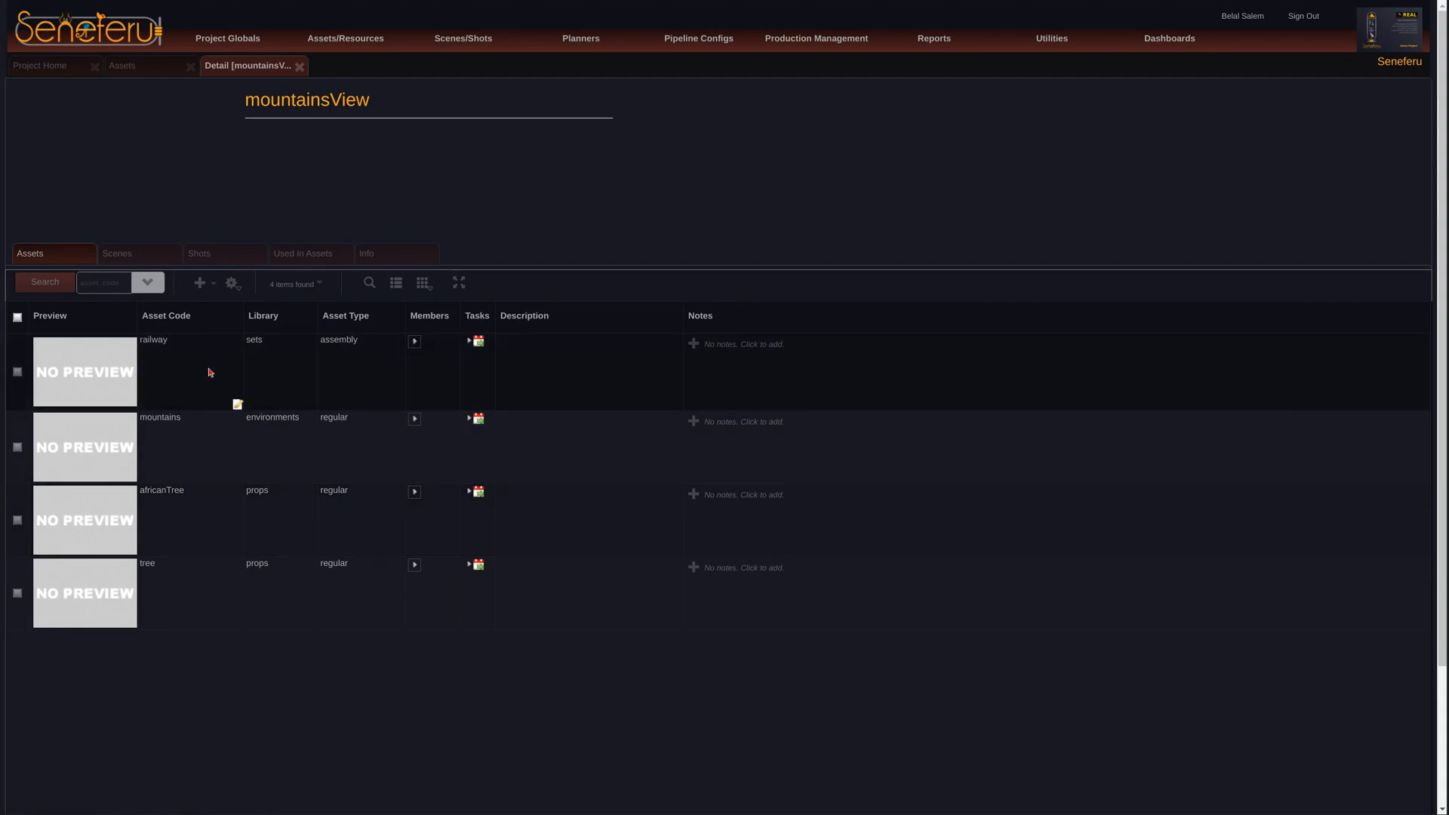
pyautogui.click(300, 67)
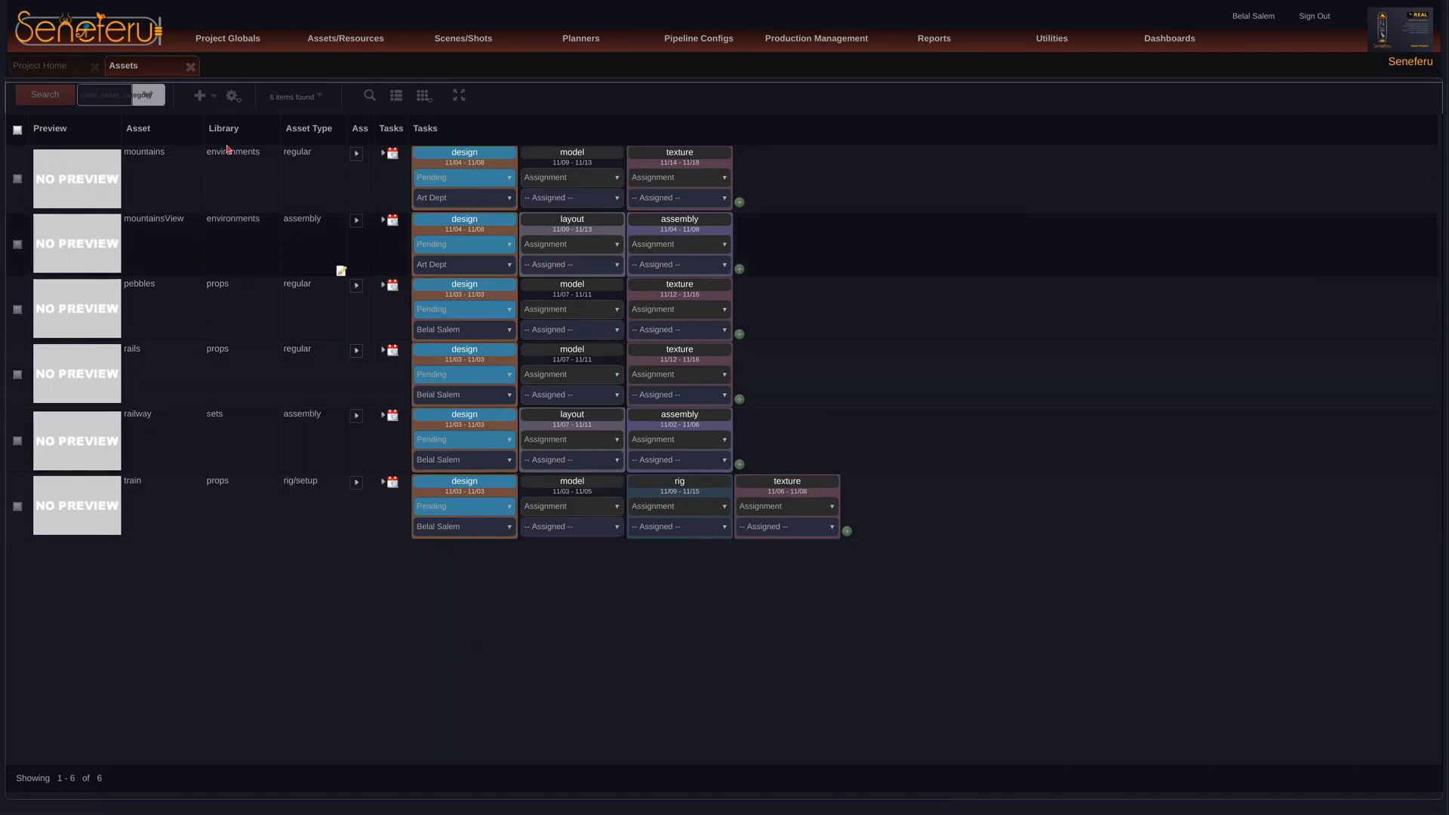
# Step: Close the Assets list and open the project's Post Production view
pyautogui.moveTo(198, 129); pyautogui.dragTo(193, 130)
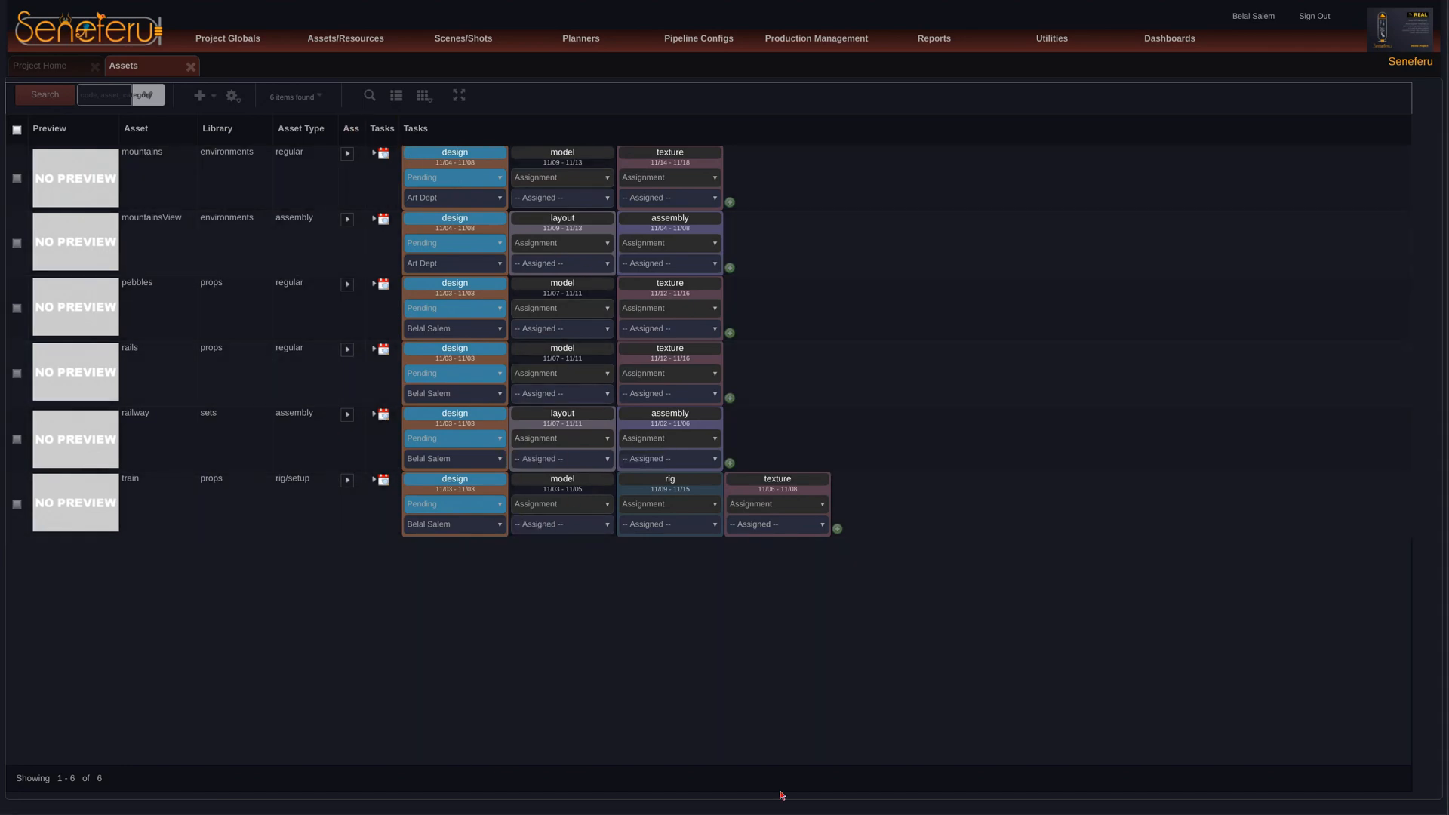
pyautogui.click(191, 66)
pyautogui.moveTo(258, 49)
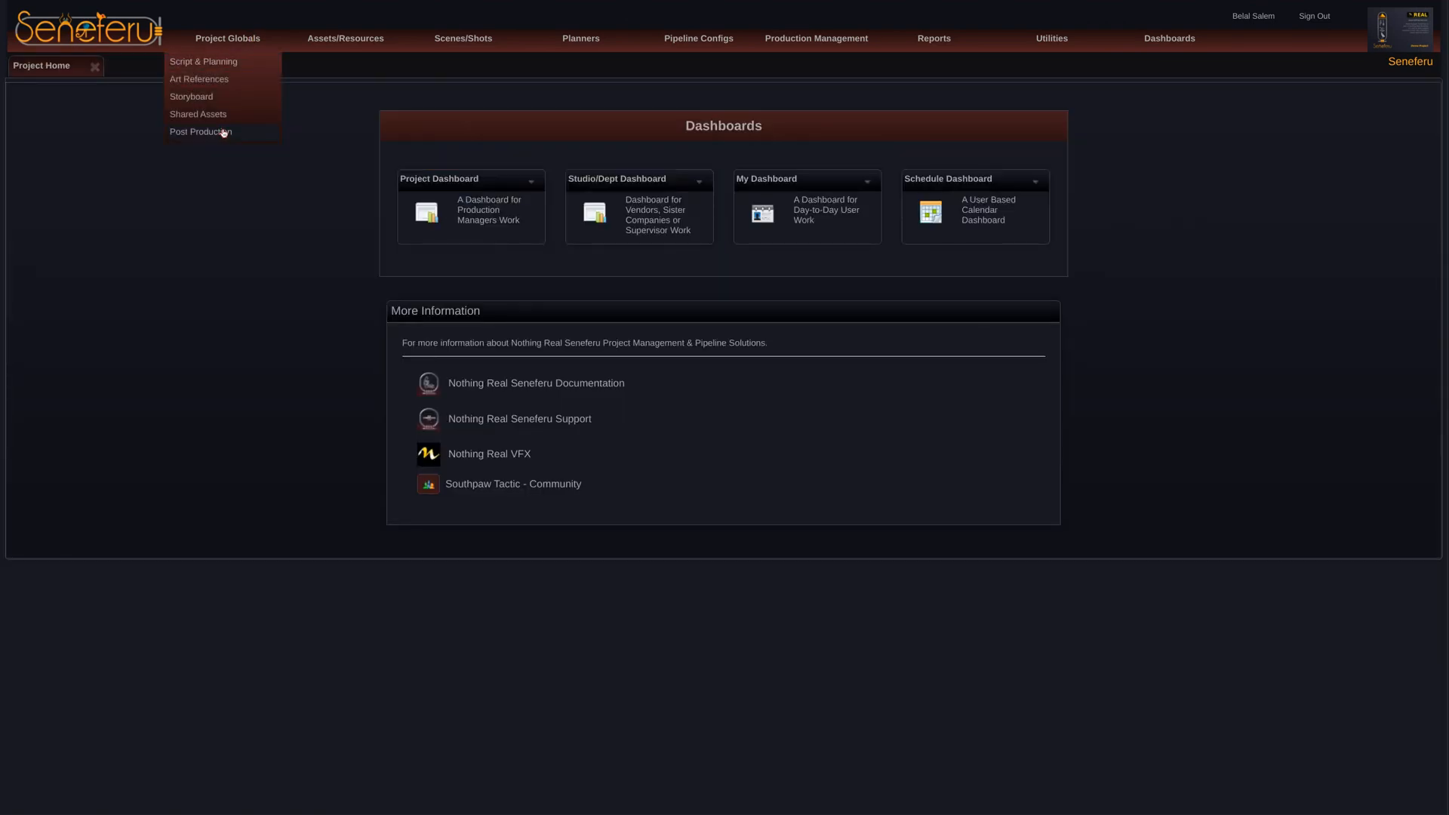
pyautogui.click(222, 132)
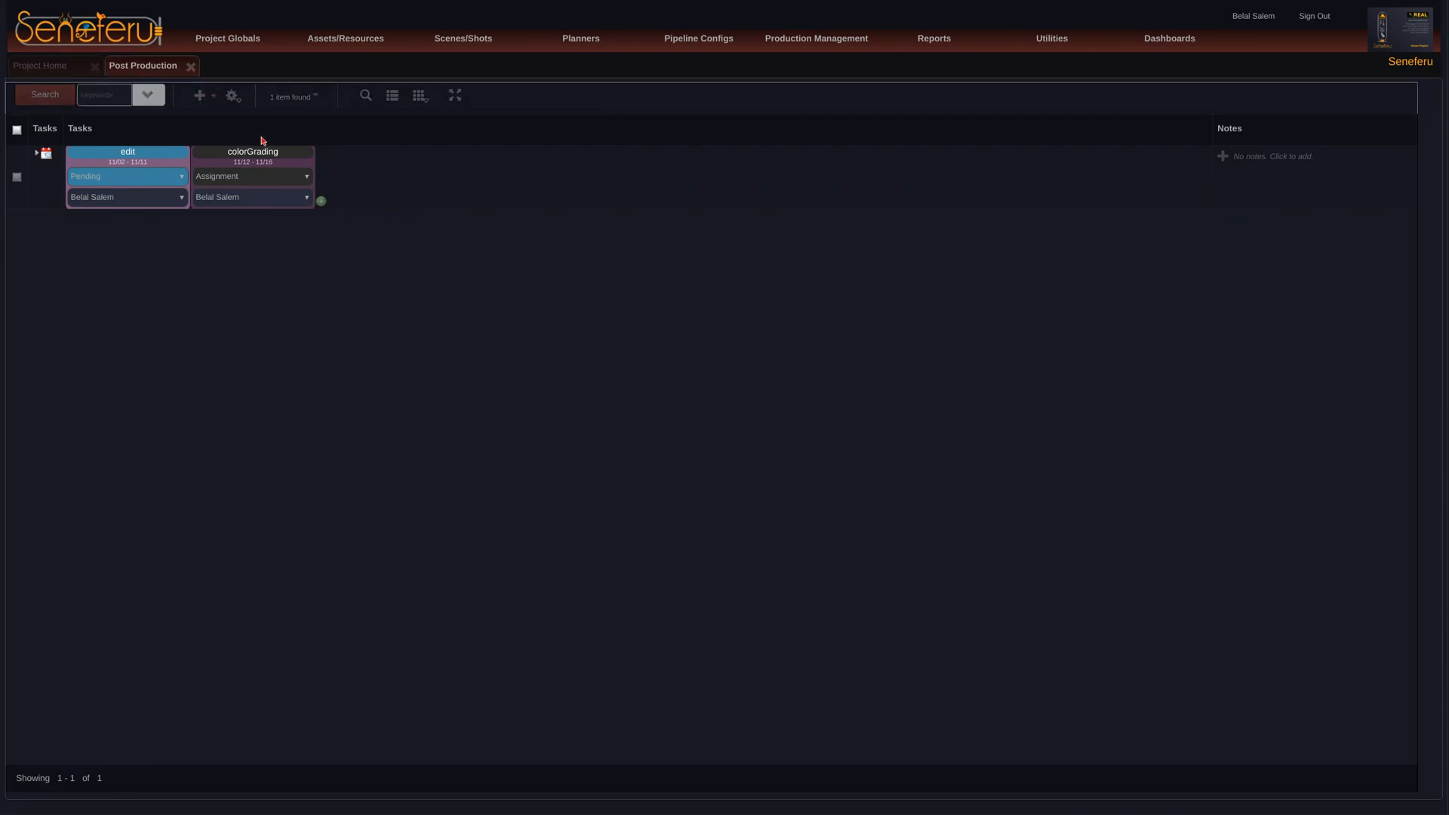
# Step: Select only the soundtrack process among the post-production tasks that can be added, and close the dialog without adding it
pyautogui.click(321, 201)
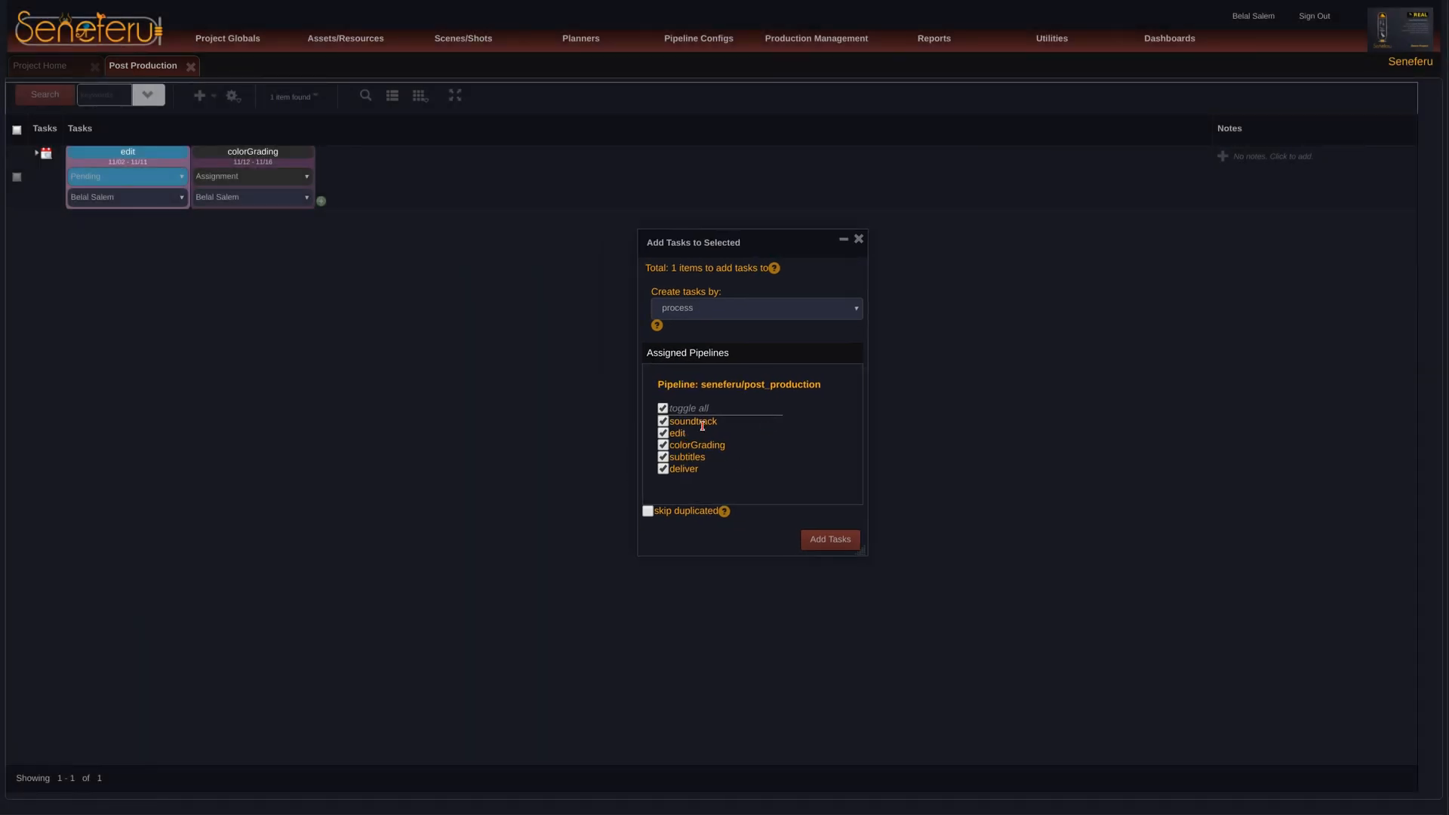
pyautogui.doubleClick(703, 422)
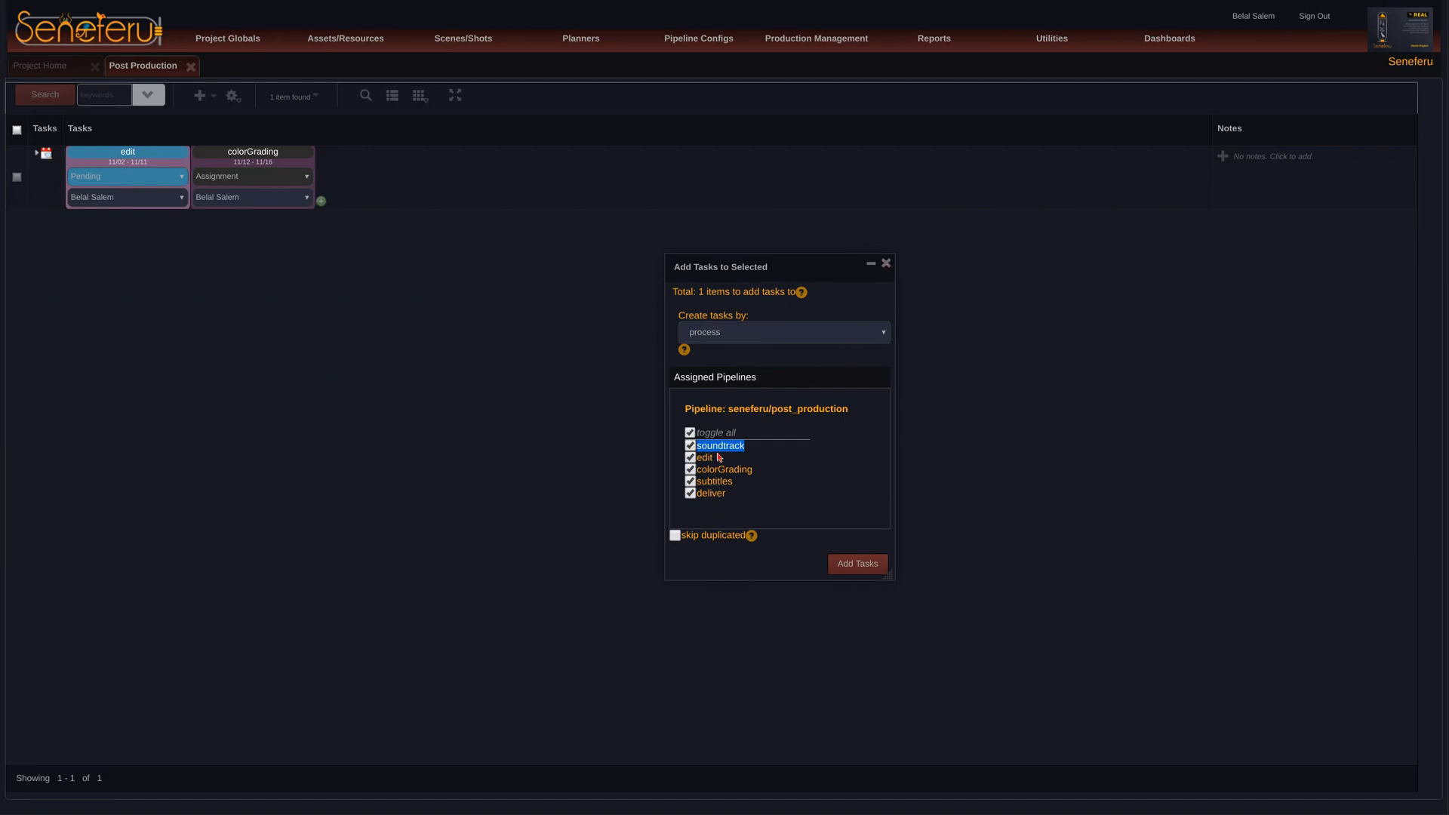
pyautogui.click(690, 433)
pyautogui.click(690, 446)
pyautogui.moveTo(804, 273); pyautogui.dragTo(811, 272)
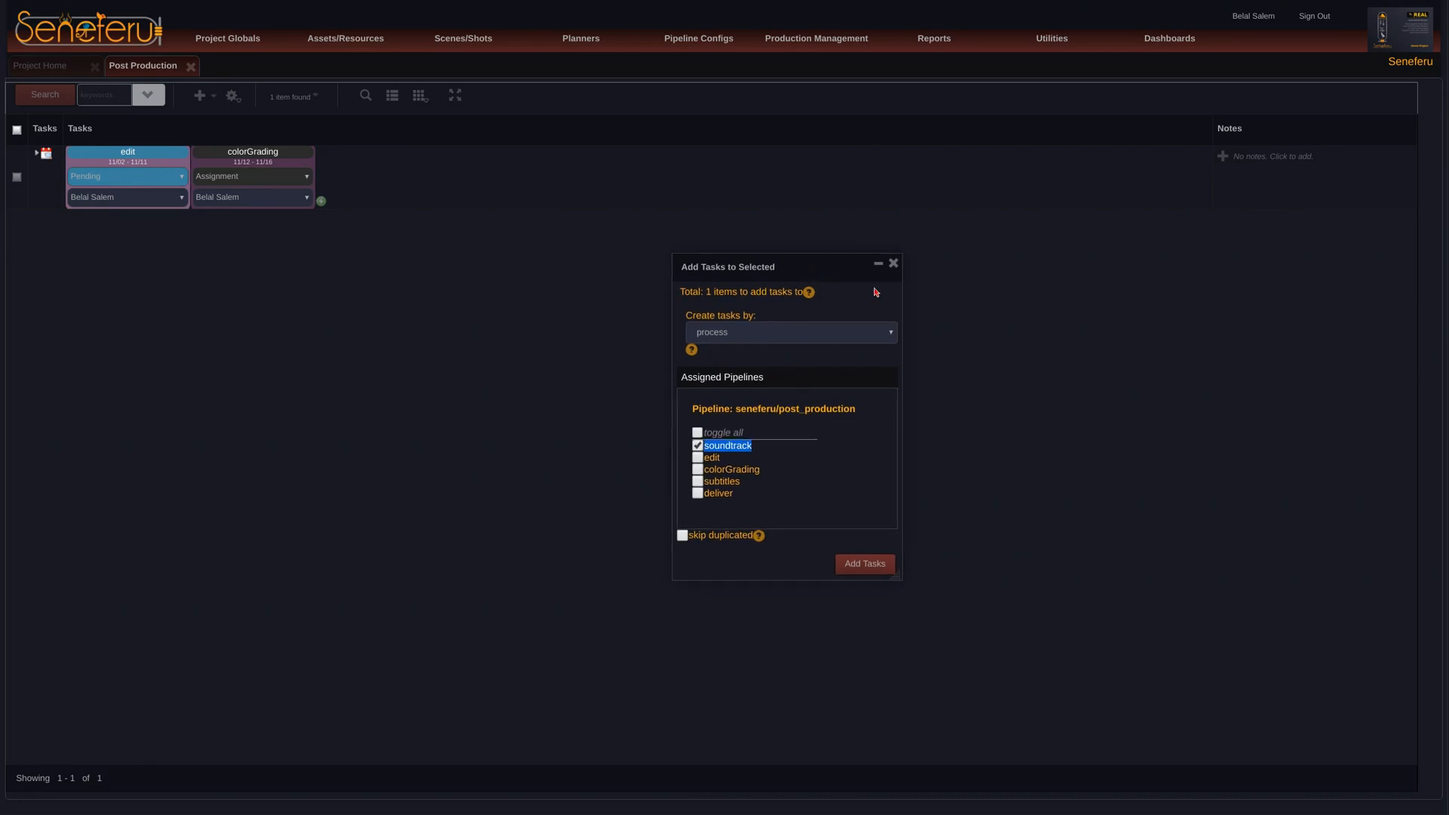
pyautogui.click(893, 264)
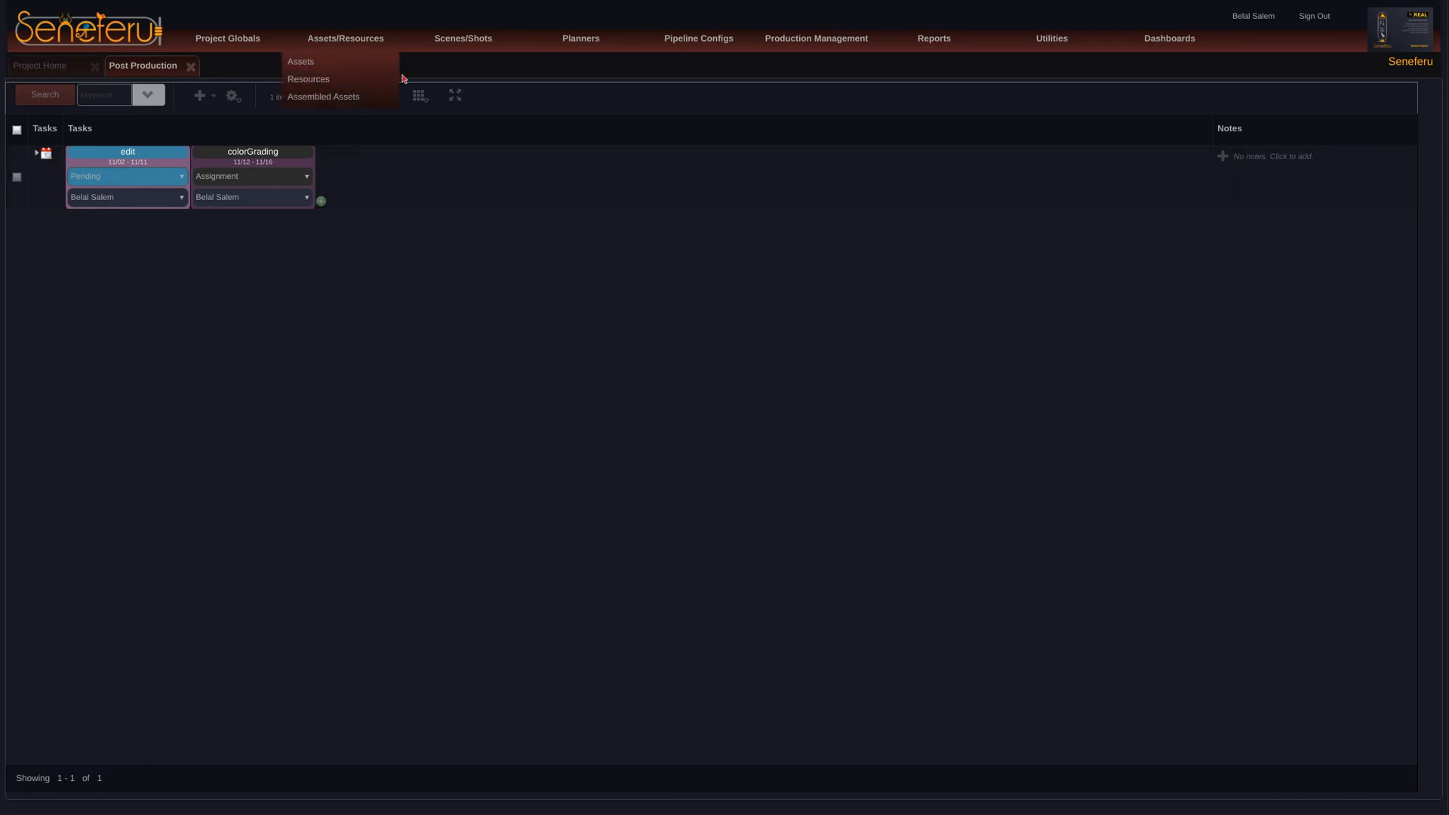
# Step: Open Scenes, select only soundtrackScn among the tasks that can be added to scn01, and close the dialog without adding it
pyautogui.click(443, 97)
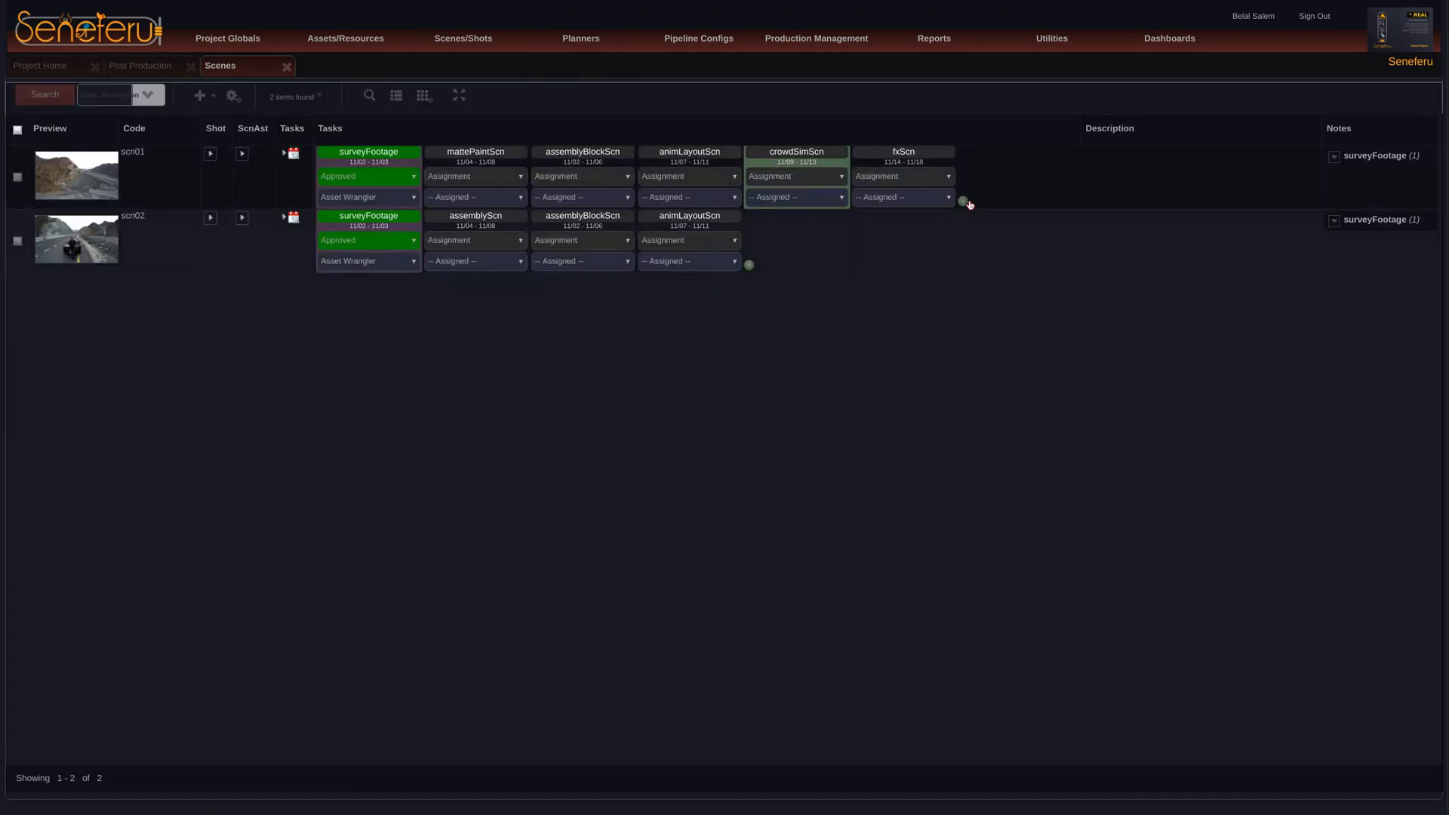
pyautogui.click(963, 201)
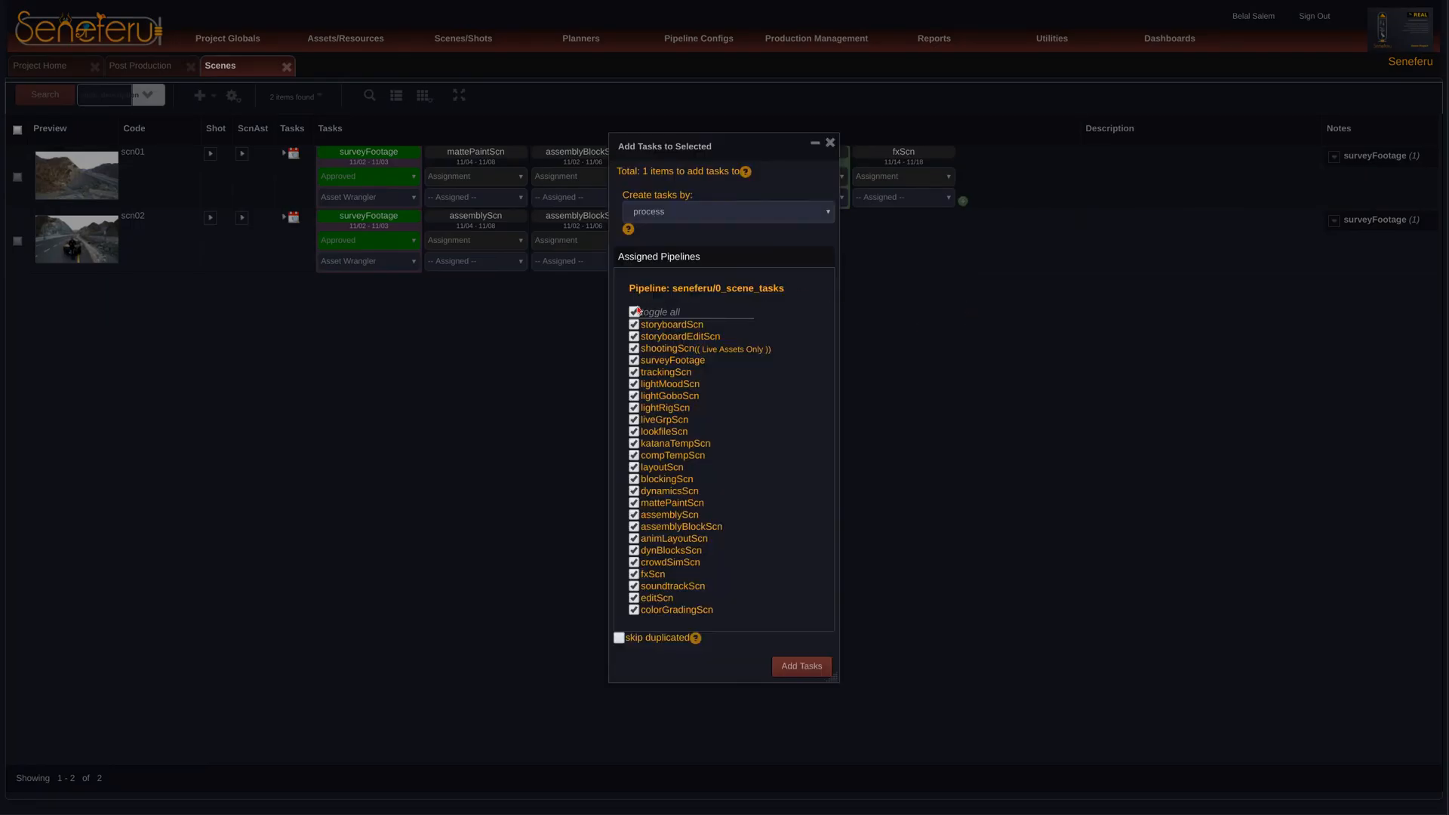
pyautogui.click(634, 312)
pyautogui.click(632, 587)
pyautogui.doubleClick(694, 586)
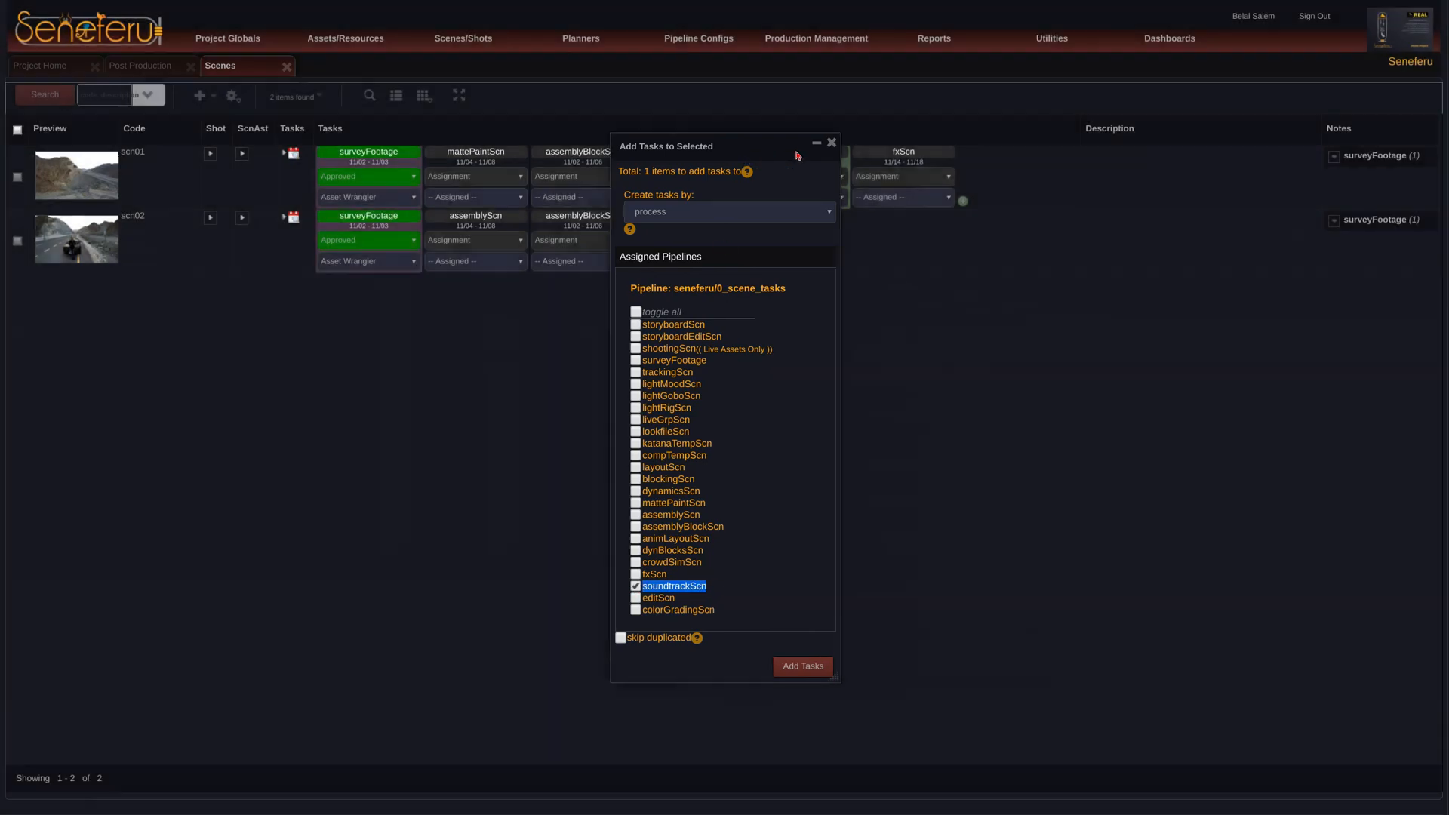
pyautogui.moveTo(760, 148); pyautogui.dragTo(1127, 121)
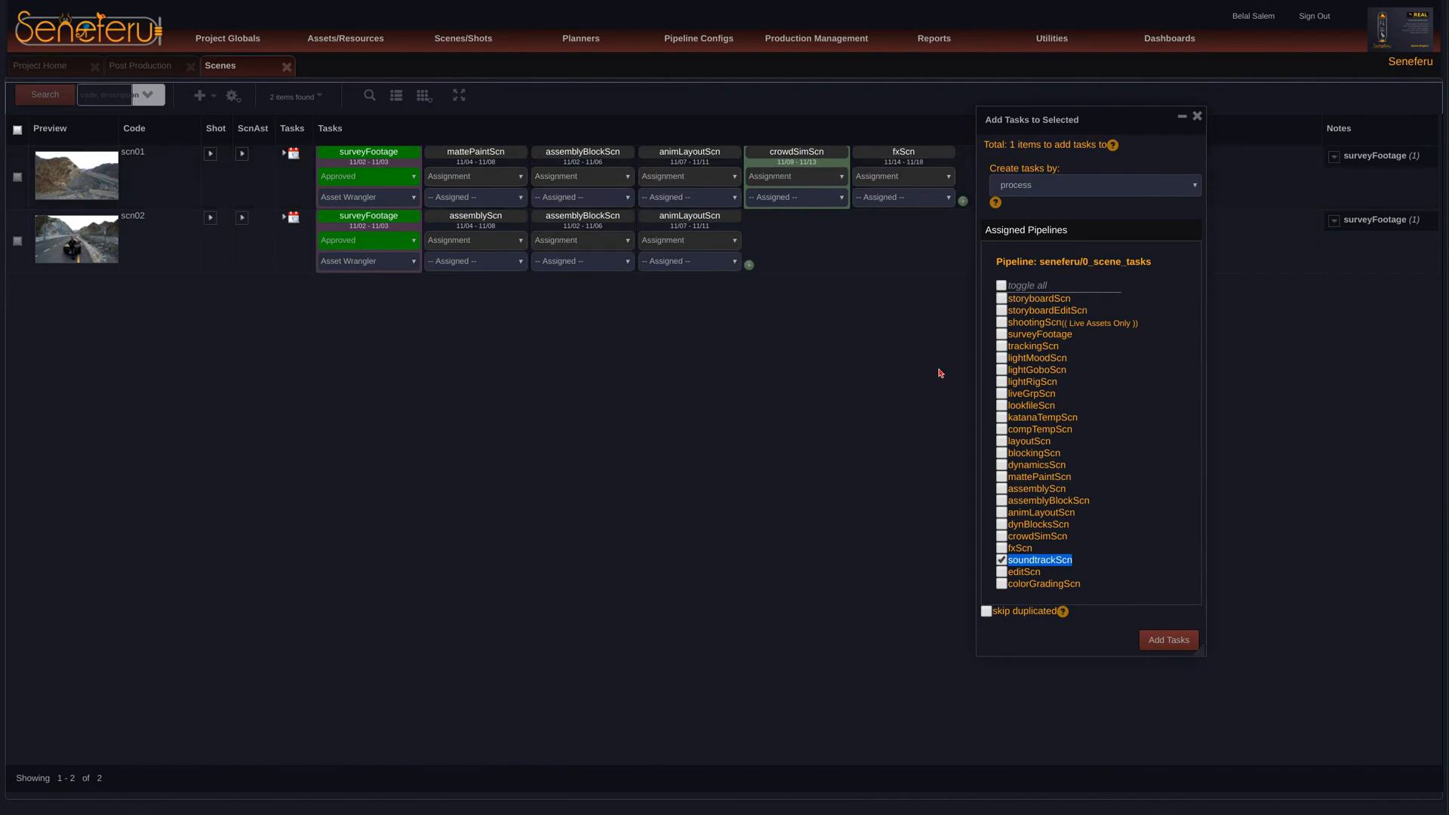
pyautogui.click(1196, 115)
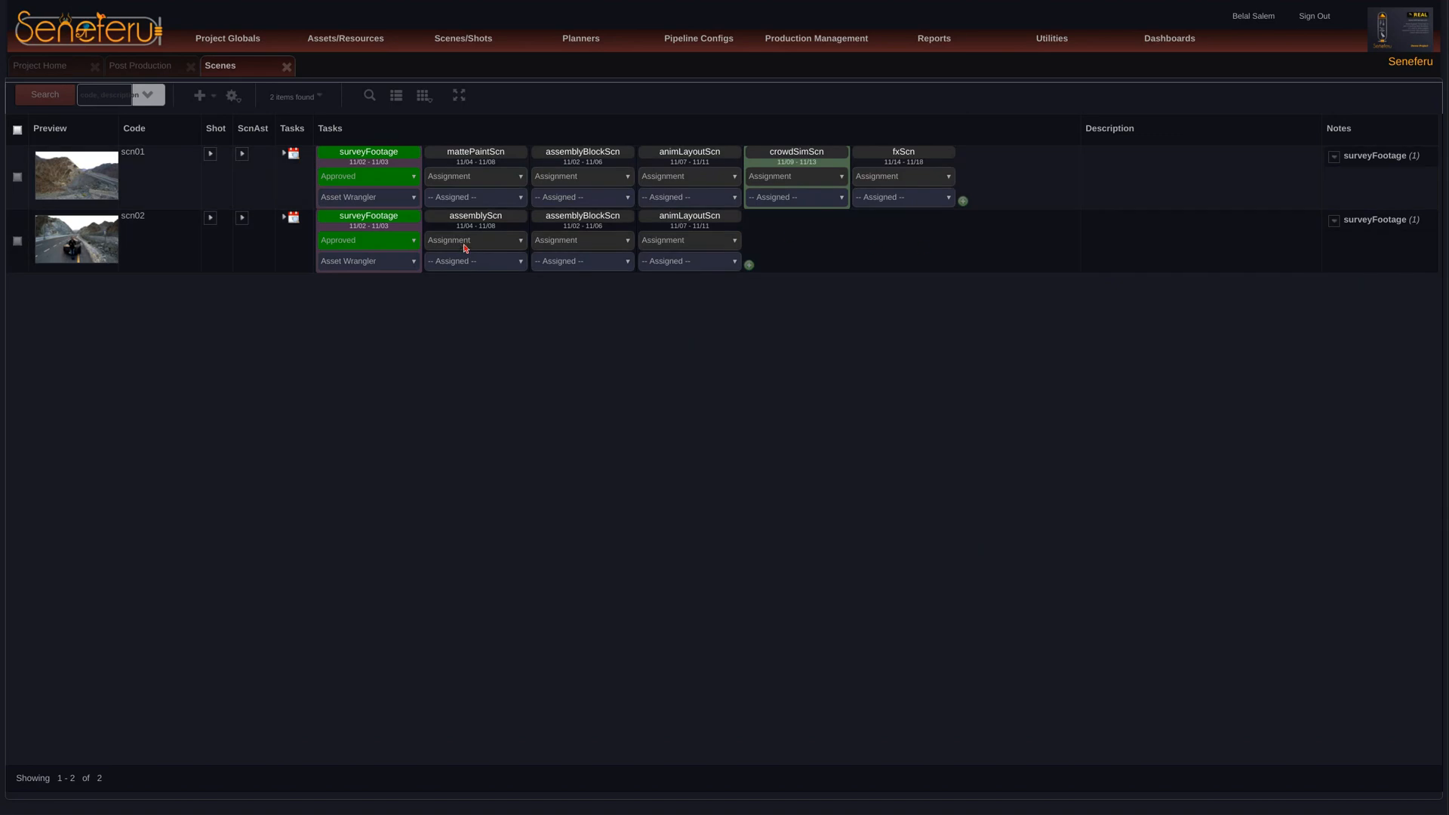
# Step: Expand scn01's shots and add only the soundtrackSh task to shot sh001
pyautogui.click(210, 154)
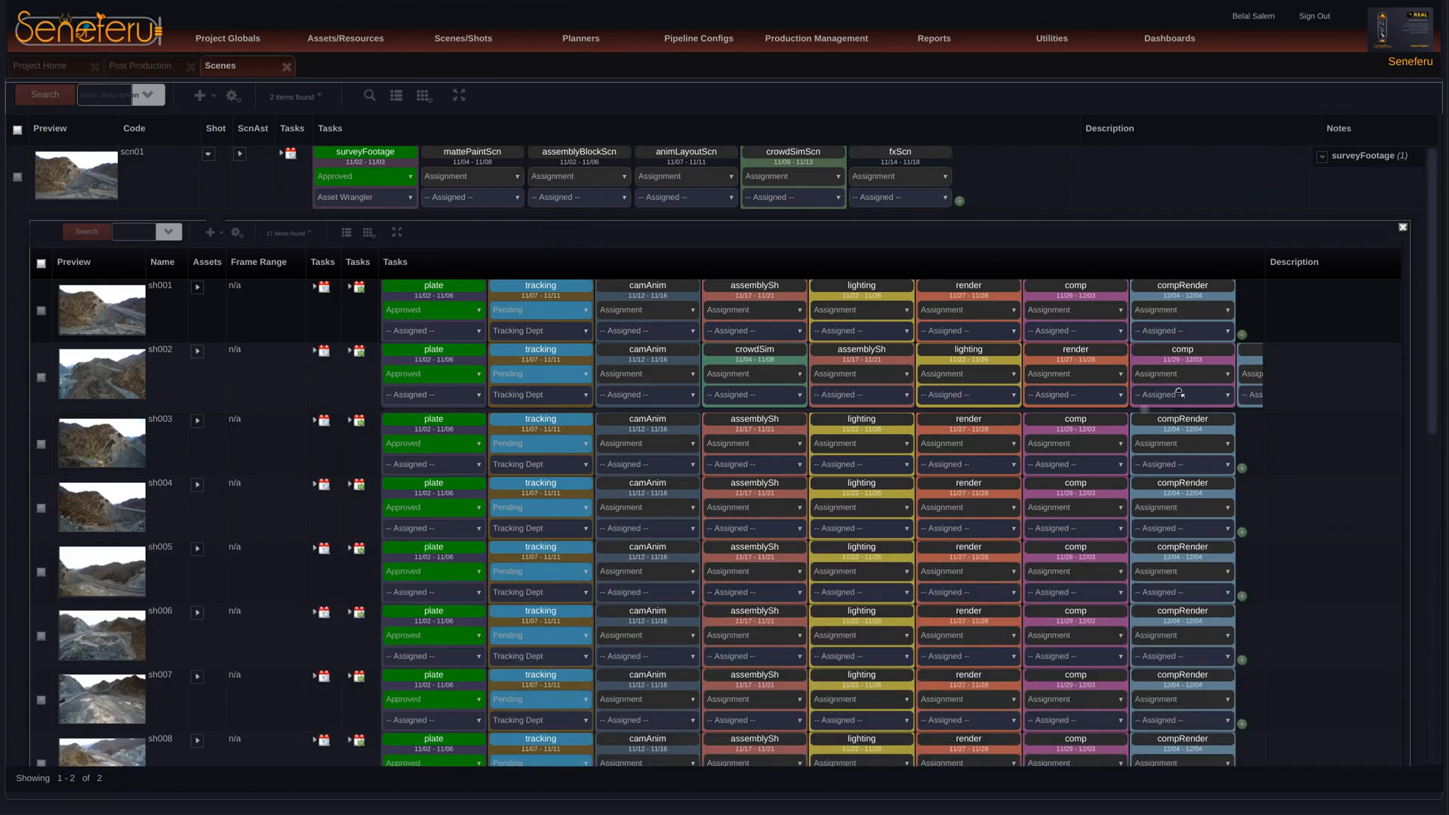
pyautogui.click(1241, 338)
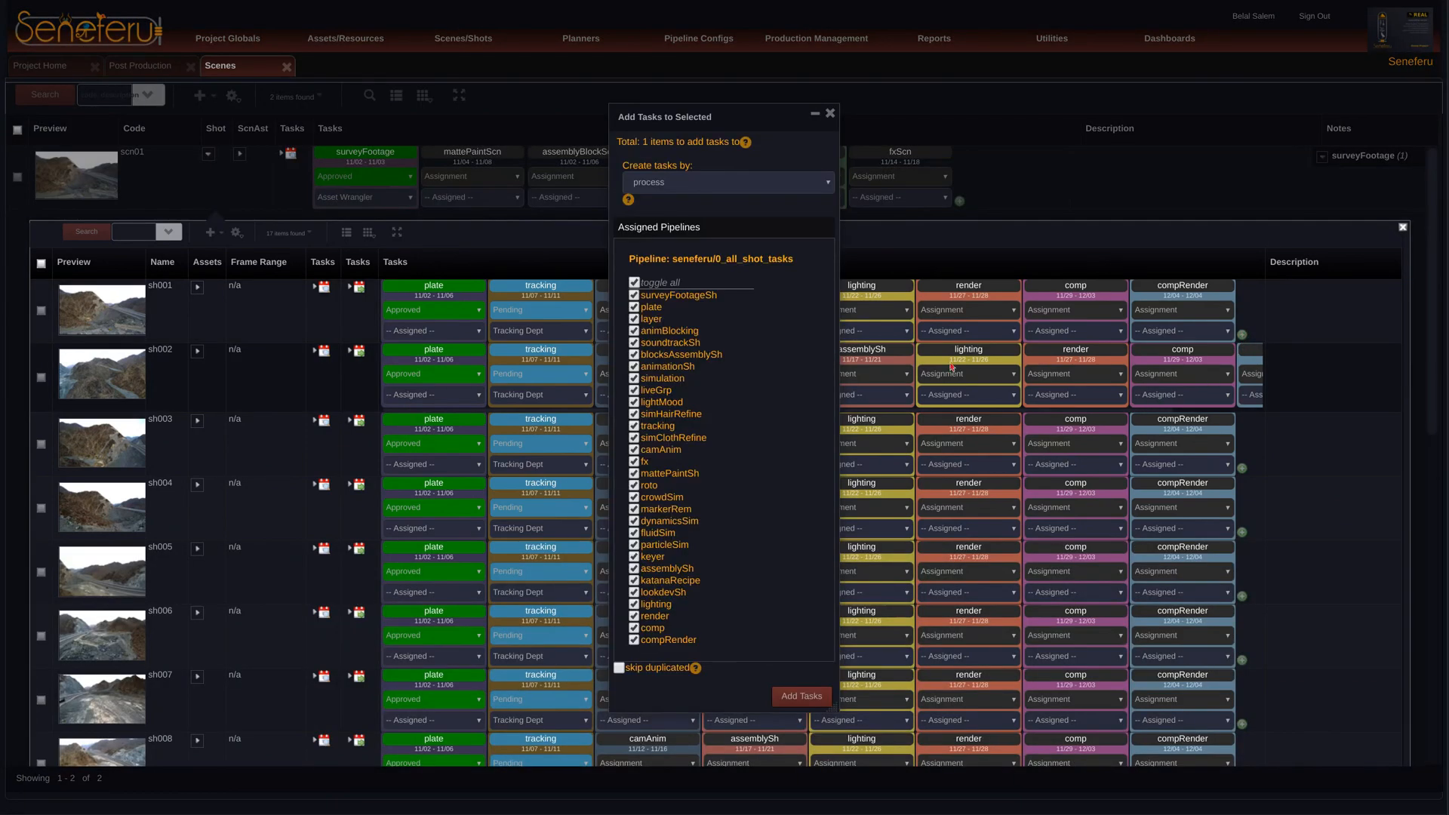
pyautogui.click(634, 283)
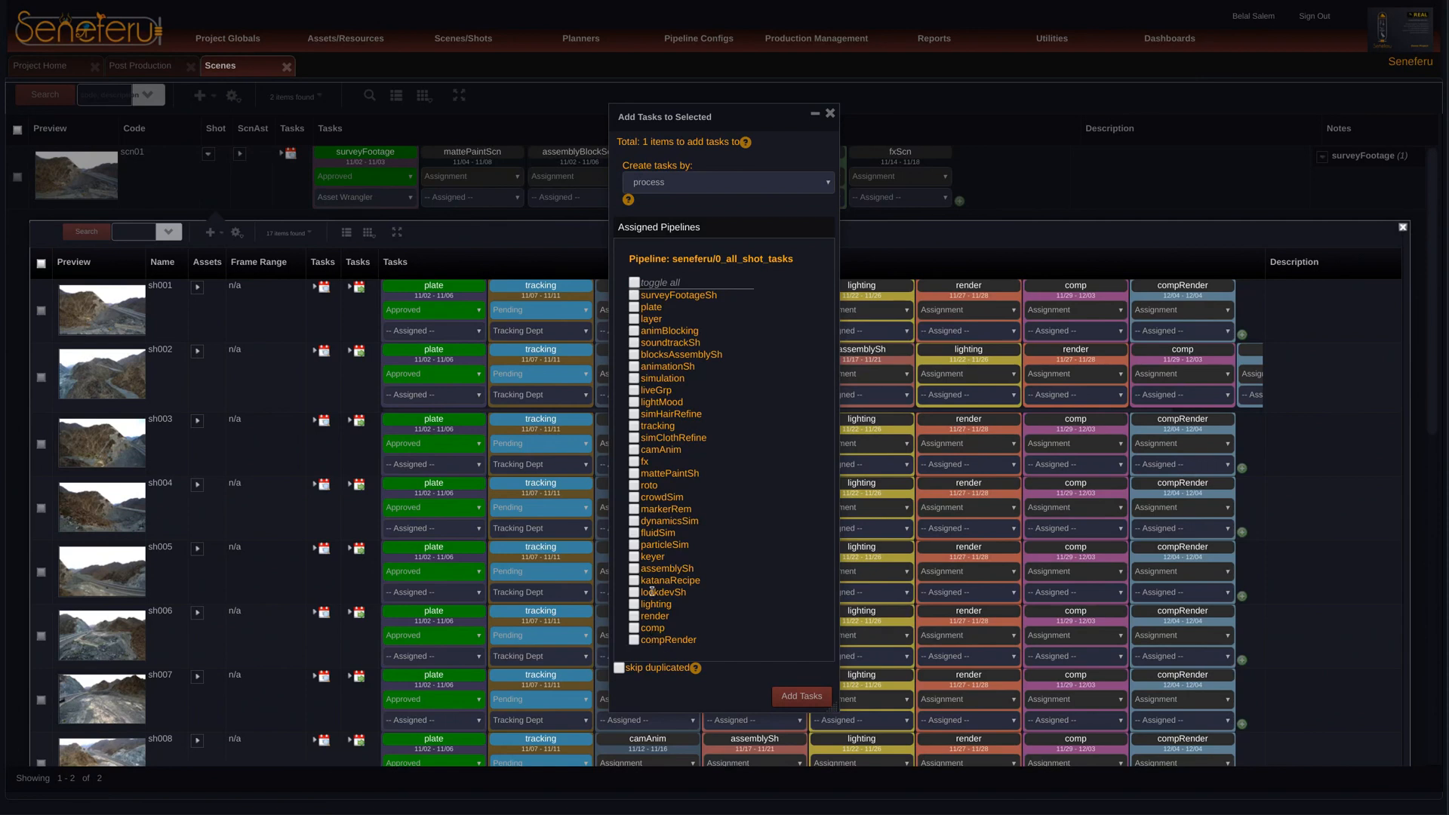
pyautogui.doubleClick(676, 345)
pyautogui.moveTo(739, 134); pyautogui.dragTo(1127, 136)
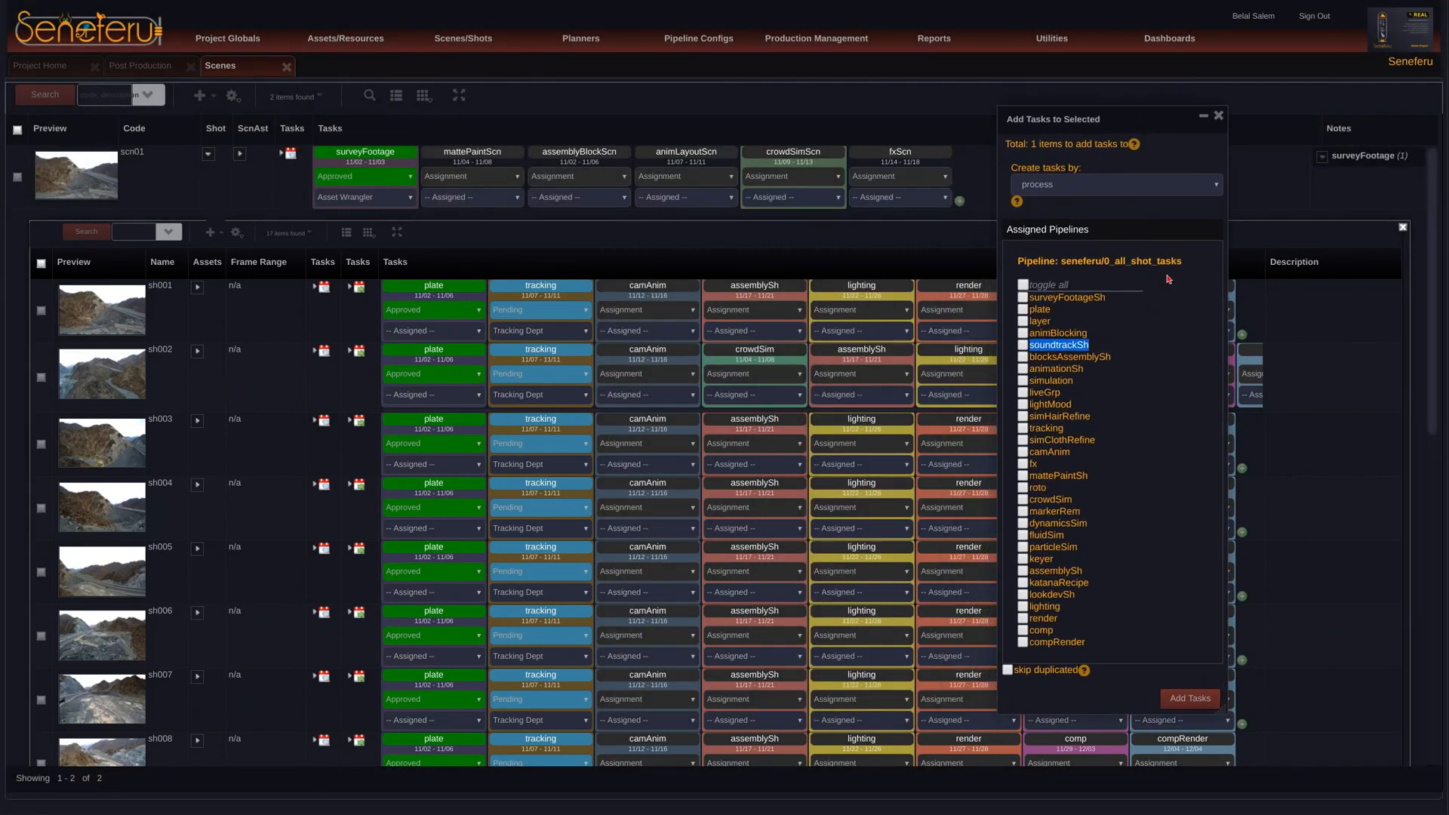
pyautogui.moveTo(1119, 123); pyautogui.dragTo(1148, 133)
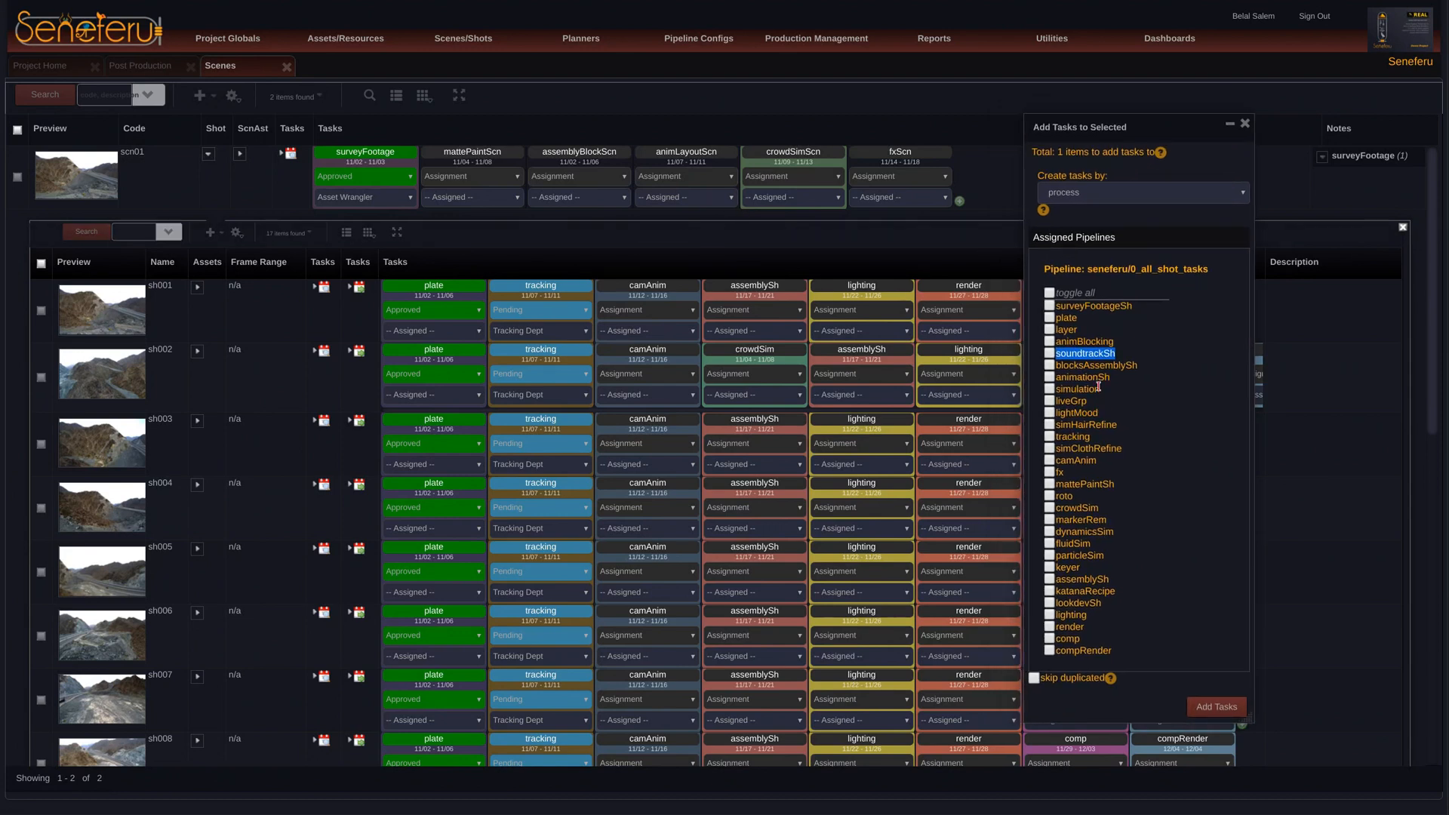
pyautogui.doubleClick(1096, 353)
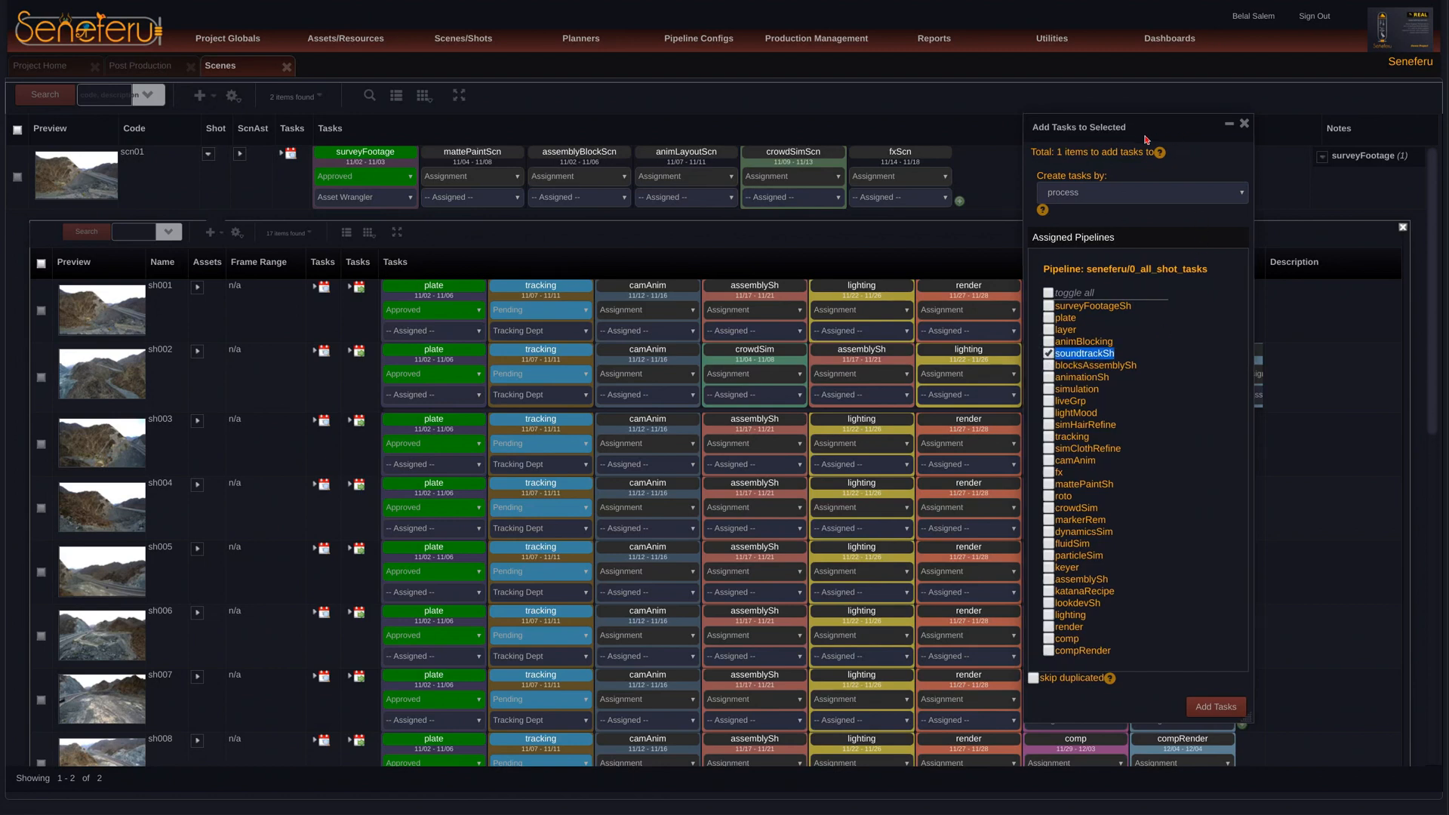
pyautogui.moveTo(1201, 139); pyautogui.dragTo(1094, 126)
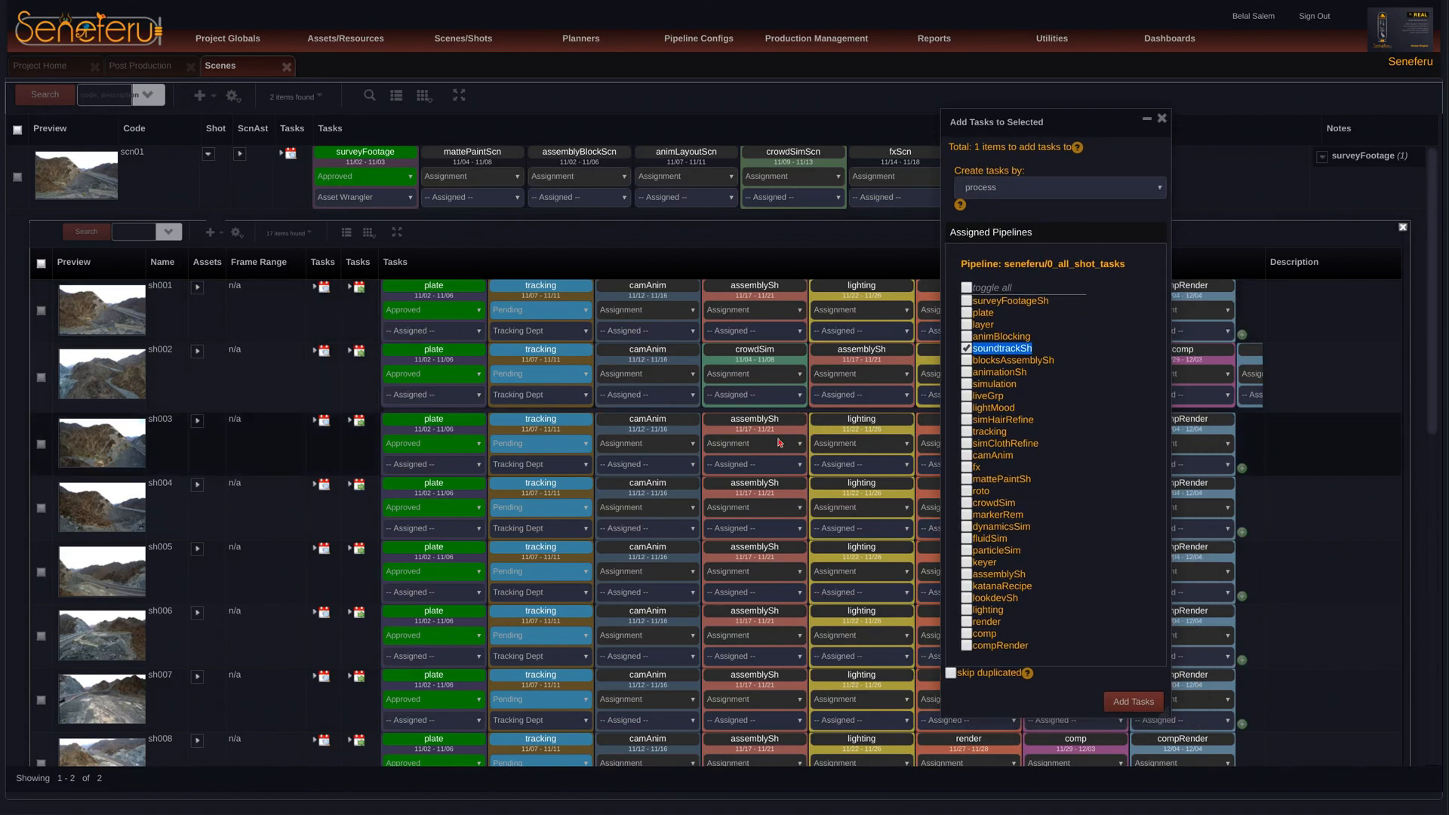
pyautogui.moveTo(1078, 130); pyautogui.dragTo(1128, 139)
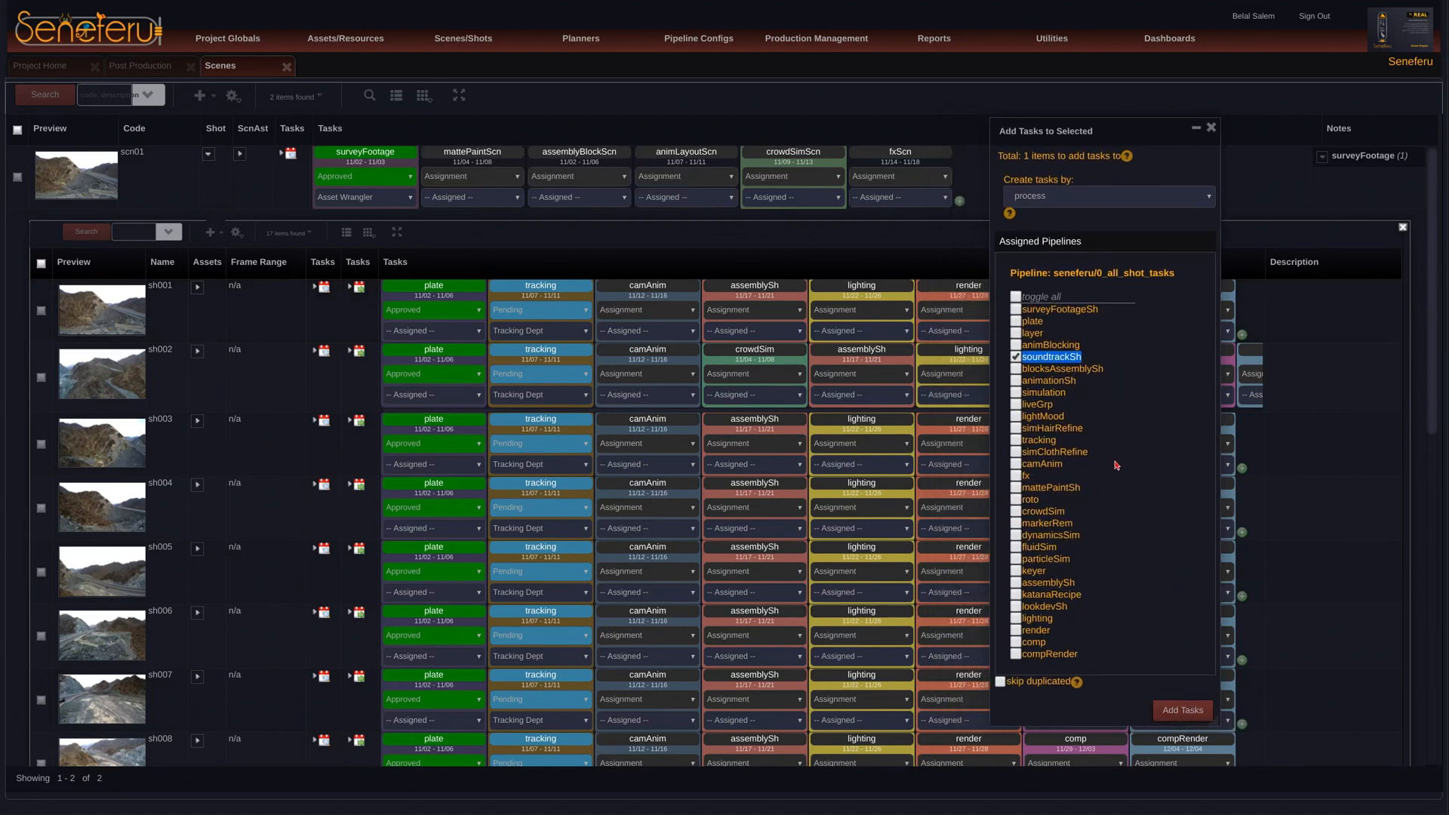
pyautogui.click(1186, 710)
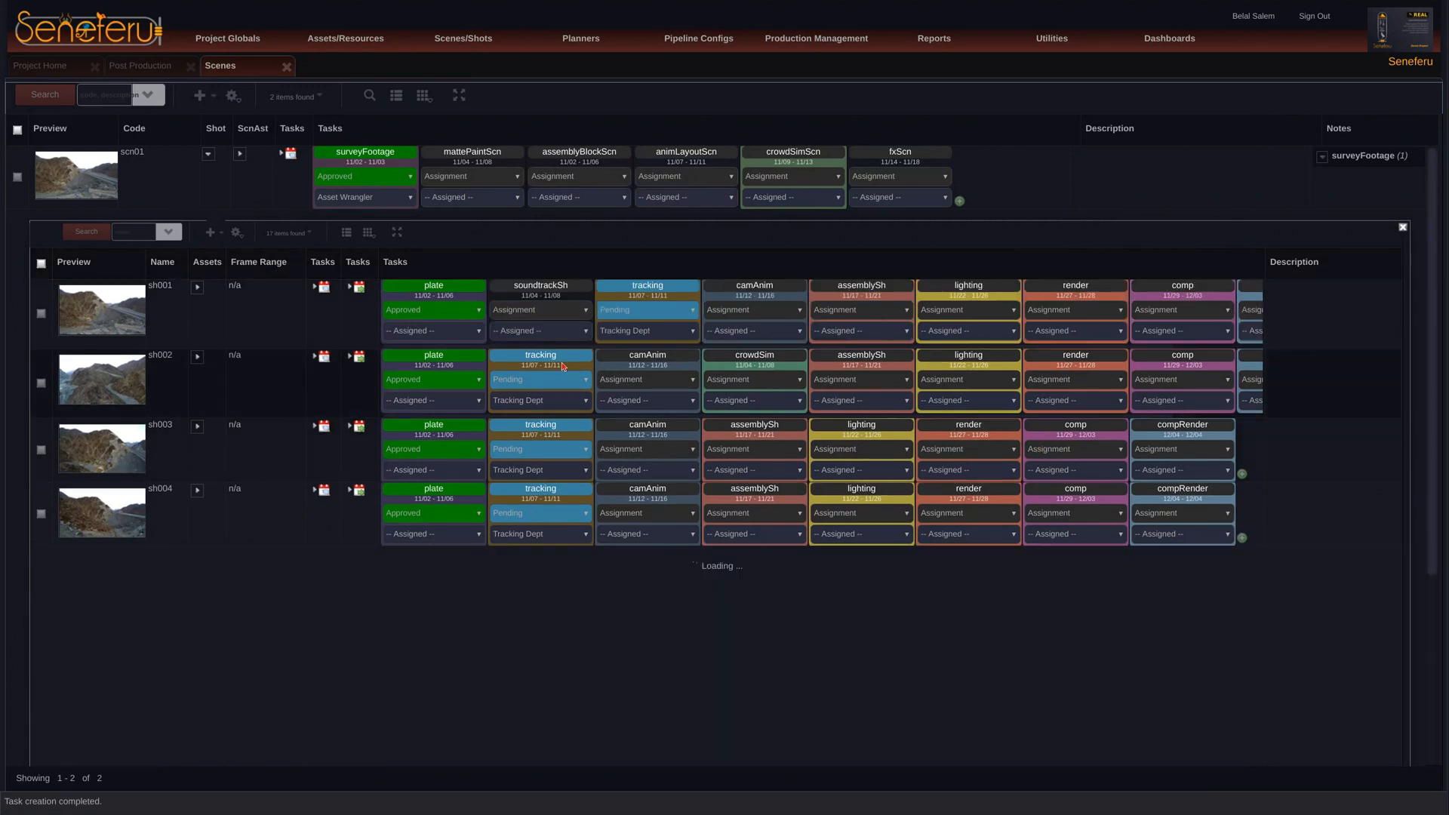
# Step: Open sh001's soundtrackSh task for editing, enter a subcontext beginning with sfx, and cancel the edit
pyautogui.click(314, 289)
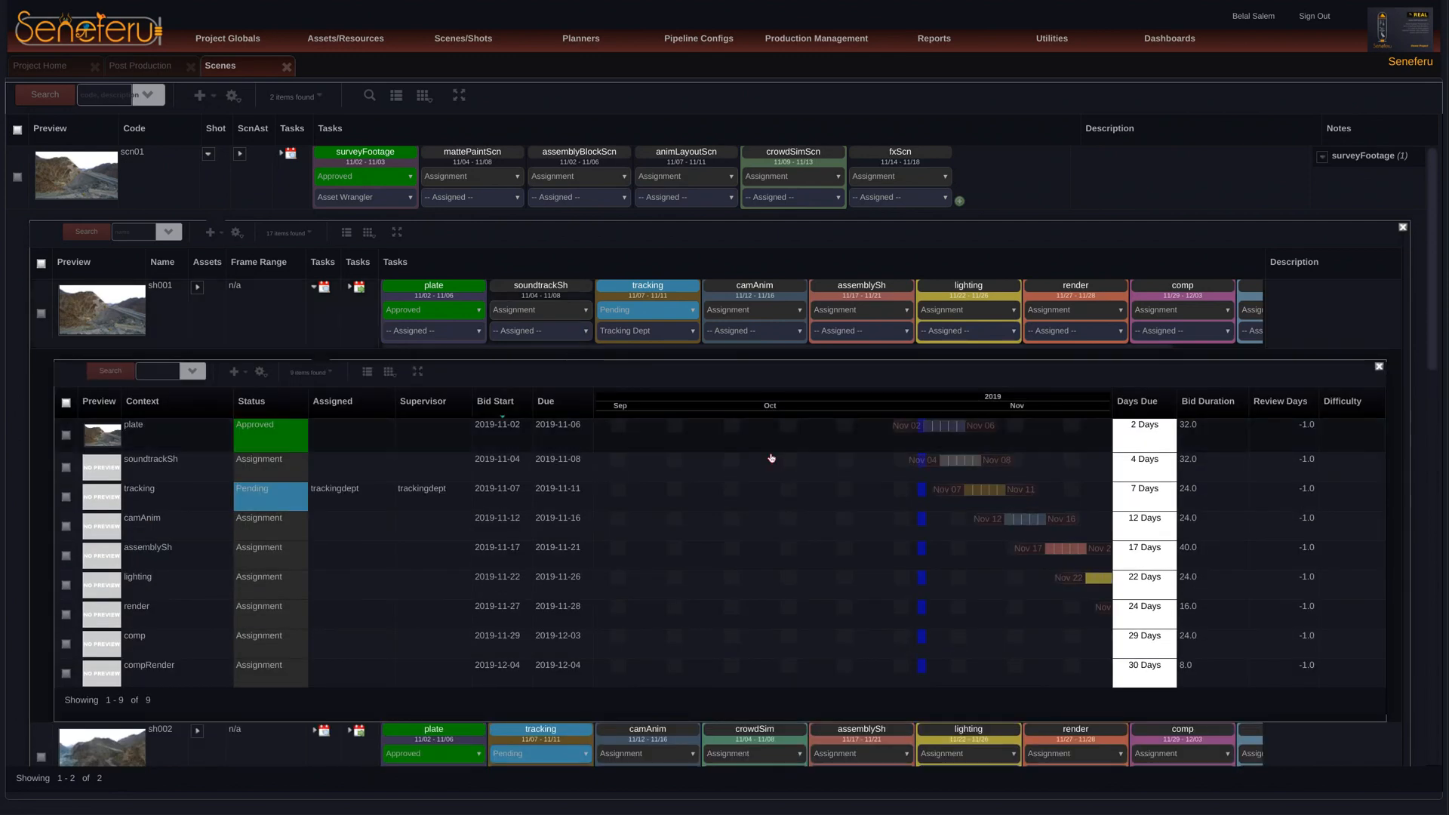
pyautogui.rightClick(180, 476)
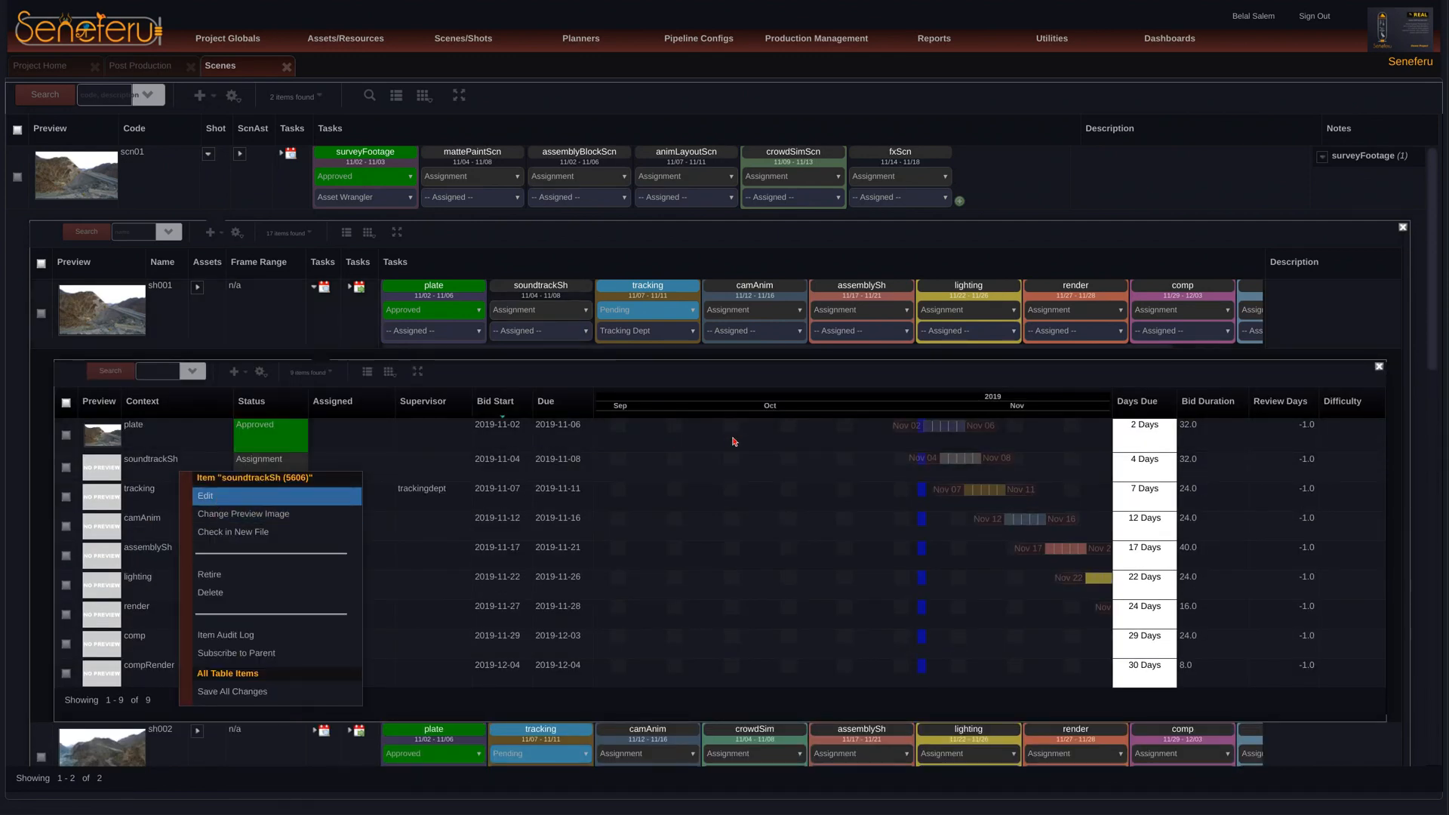
pyautogui.click(206, 496)
pyautogui.click(667, 360)
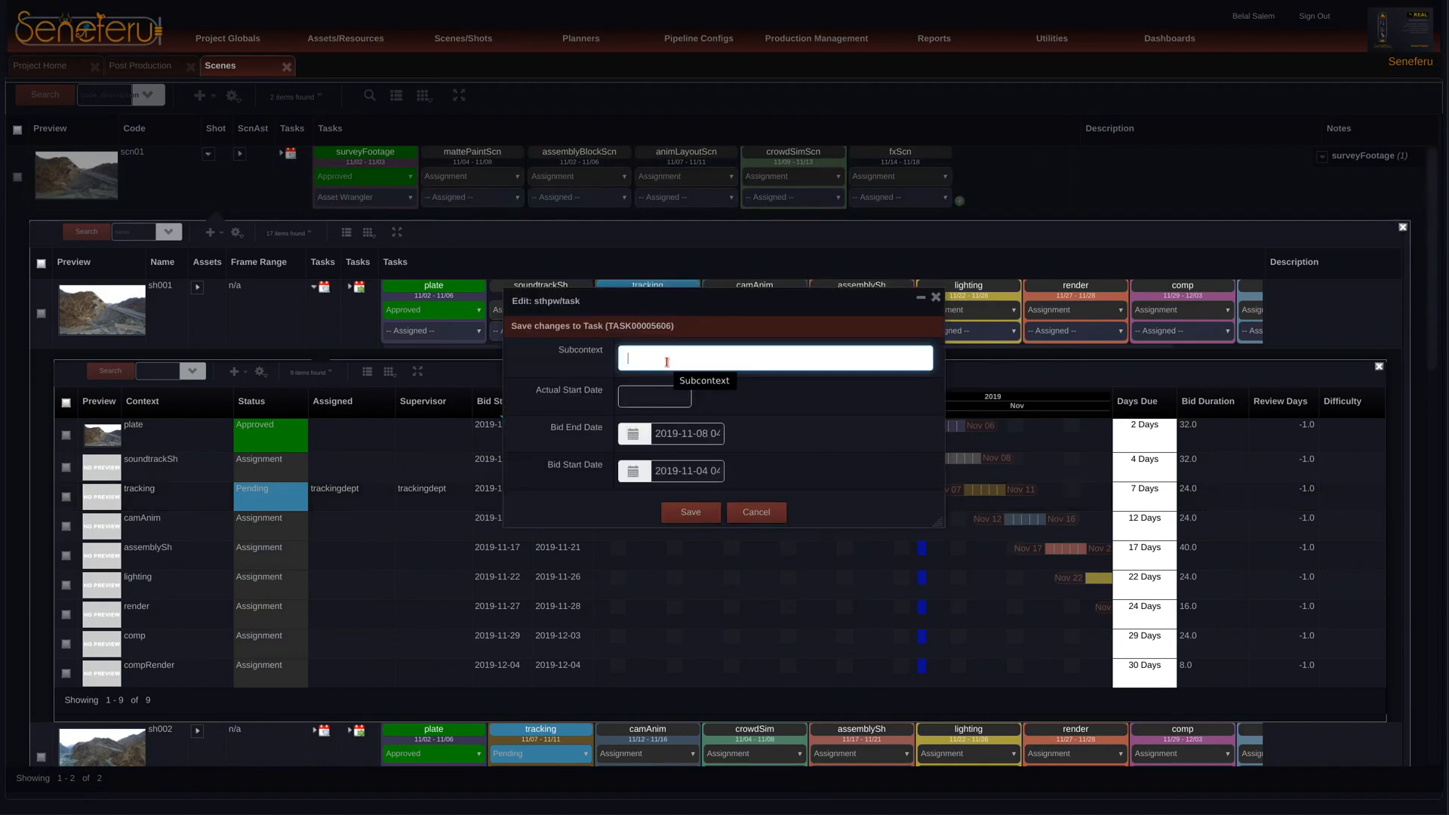
pyautogui.write('sfx')
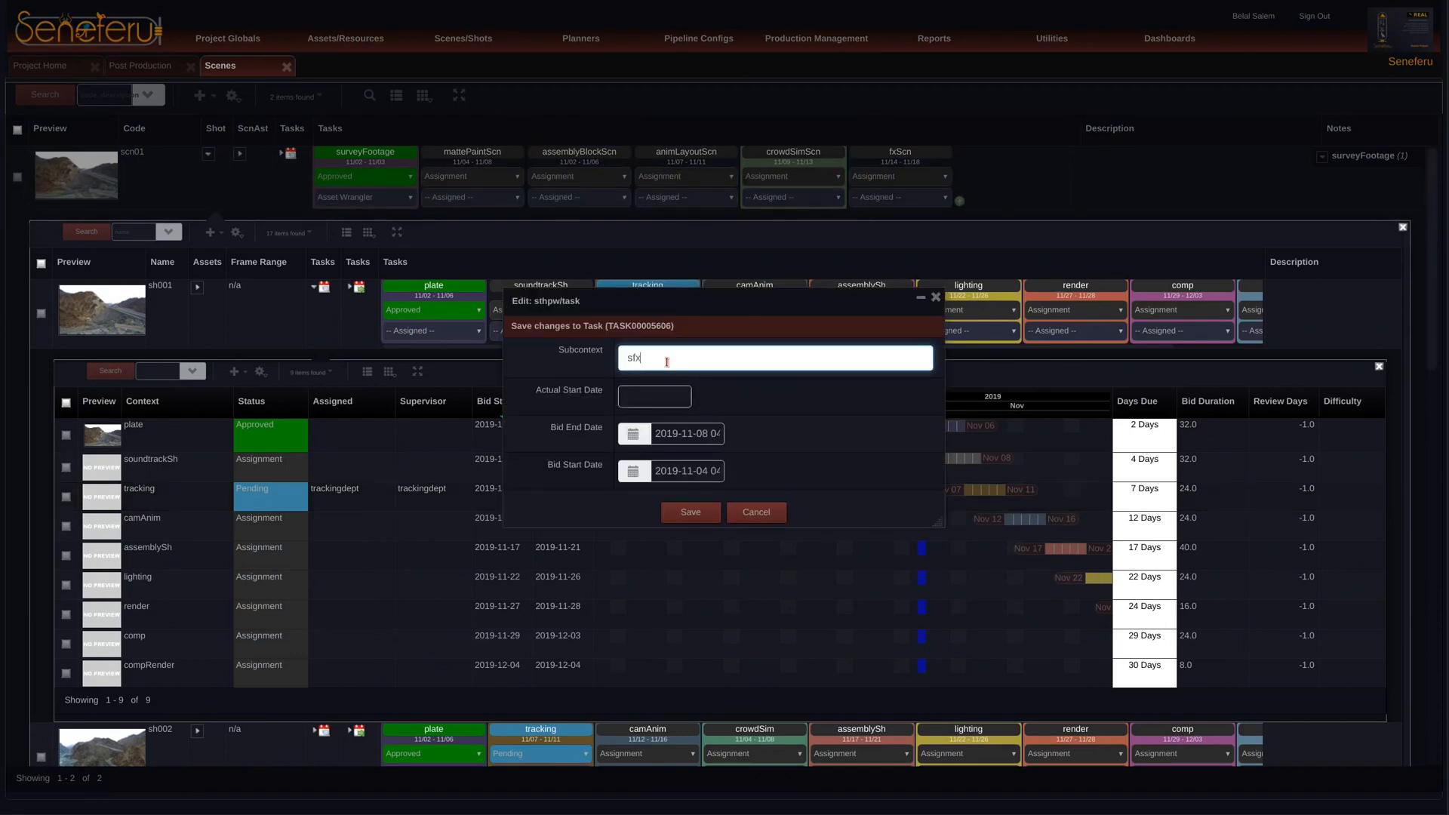
pyautogui.write('plosion')
pyautogui.click(756, 513)
# Step: Delete the soundtrackSh task from sh001 and close the shot's task list
pyautogui.rightClick(276, 469)
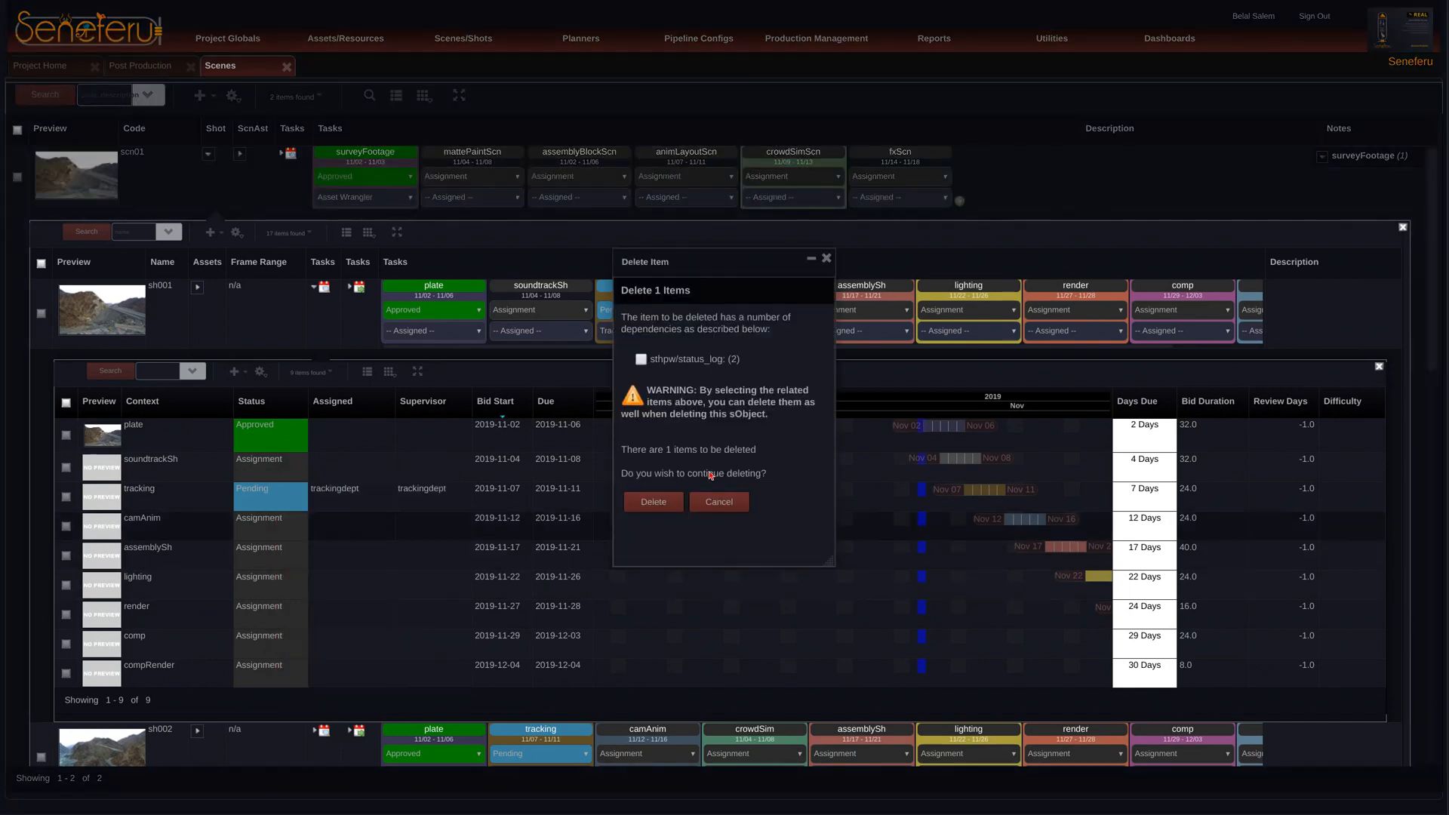
pyautogui.click(669, 503)
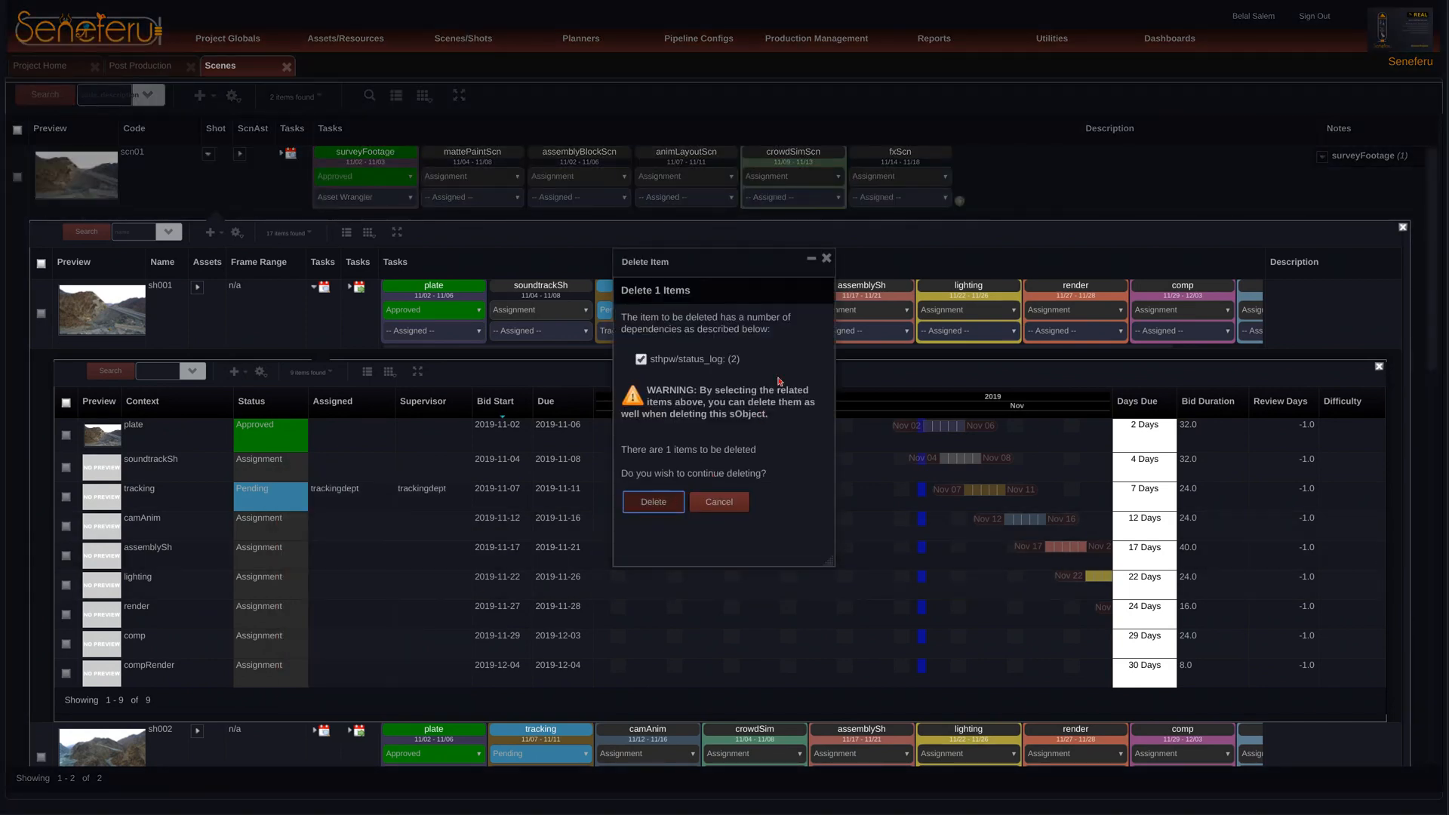
pyautogui.click(314, 288)
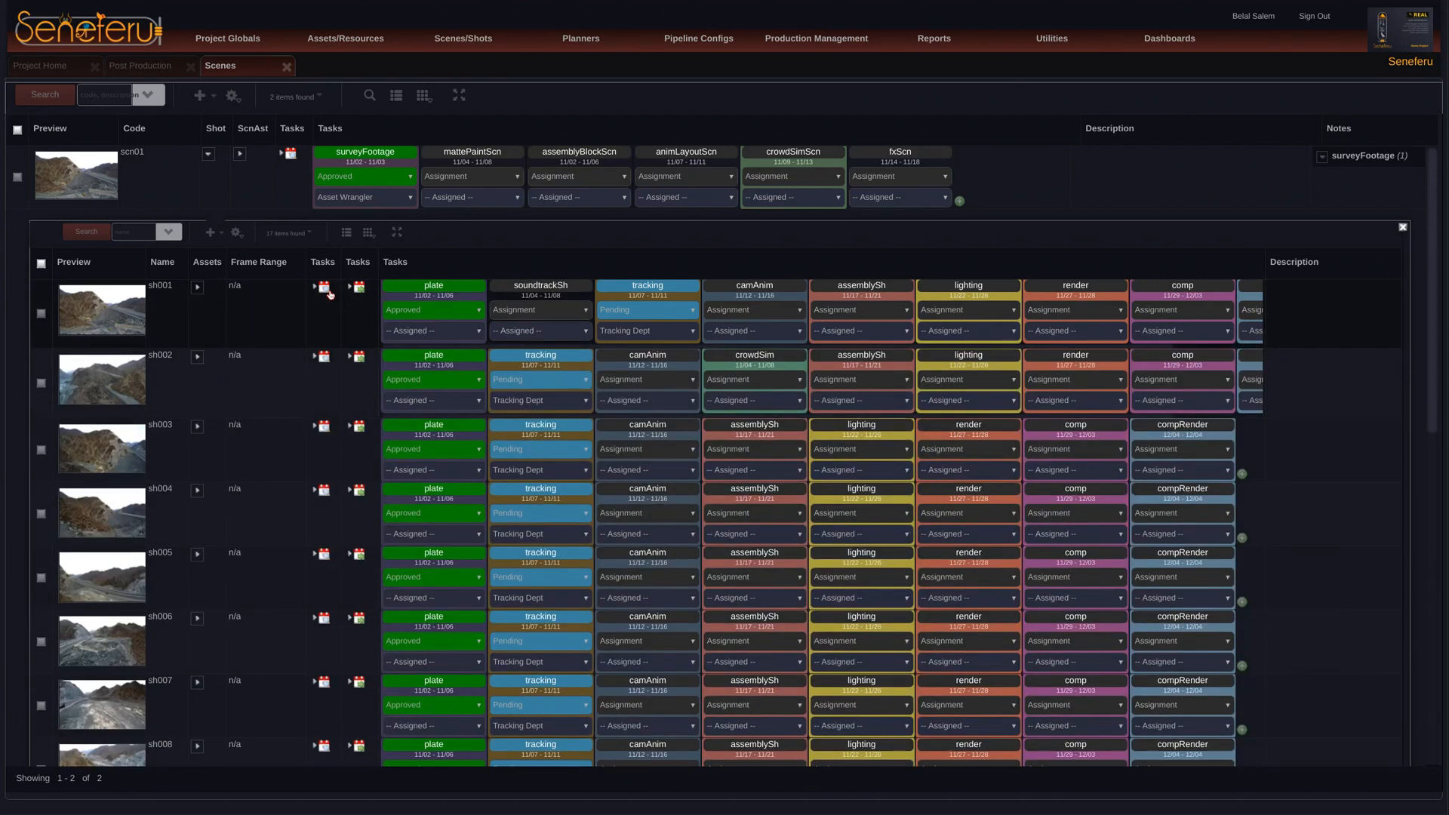
# Step: Delete sh002's crowdSim task together with its related status_log entries, and collapse the task list and scn01's shots
pyautogui.click(323, 356)
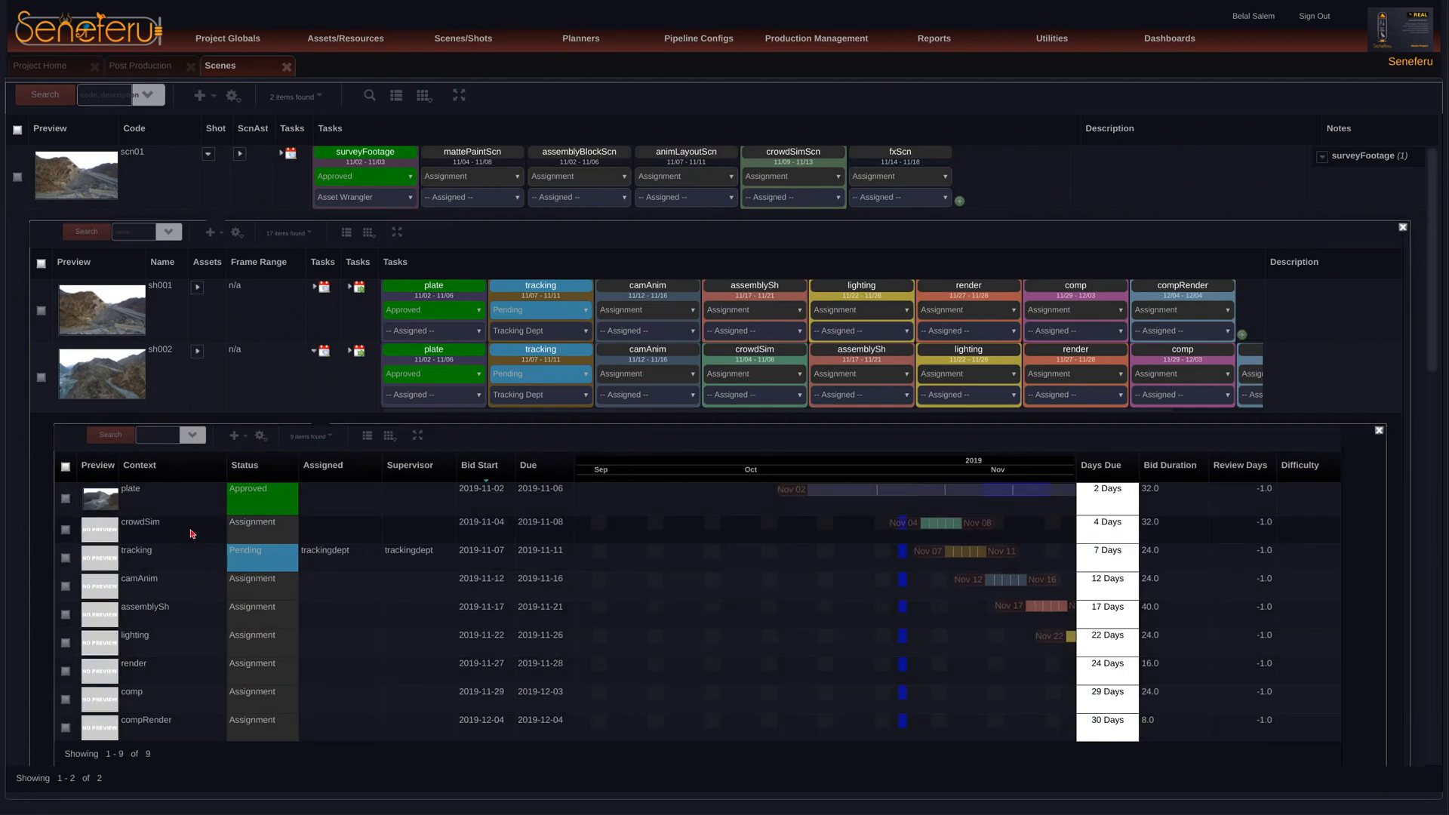
pyautogui.rightClick(193, 534)
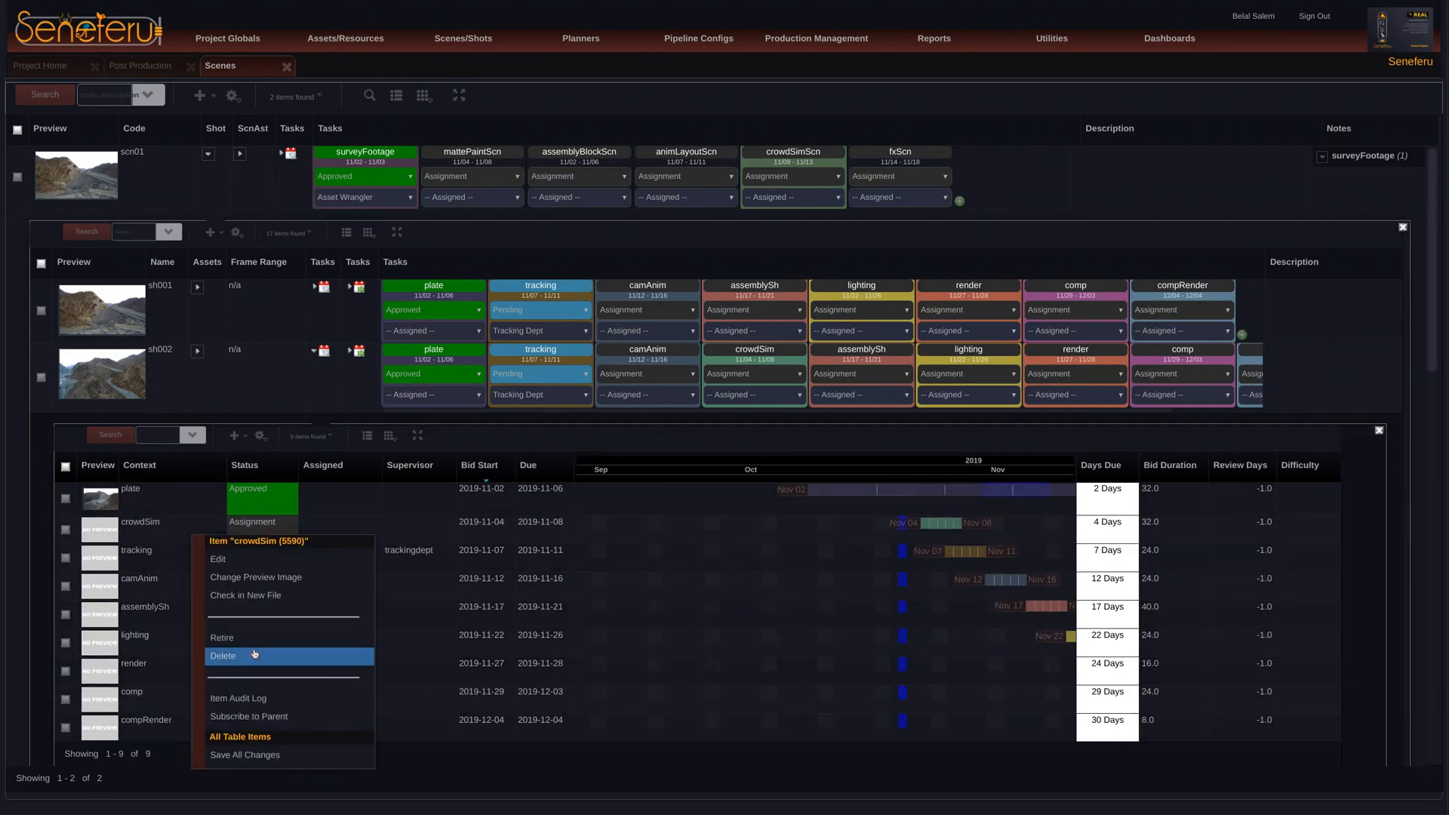
pyautogui.click(255, 654)
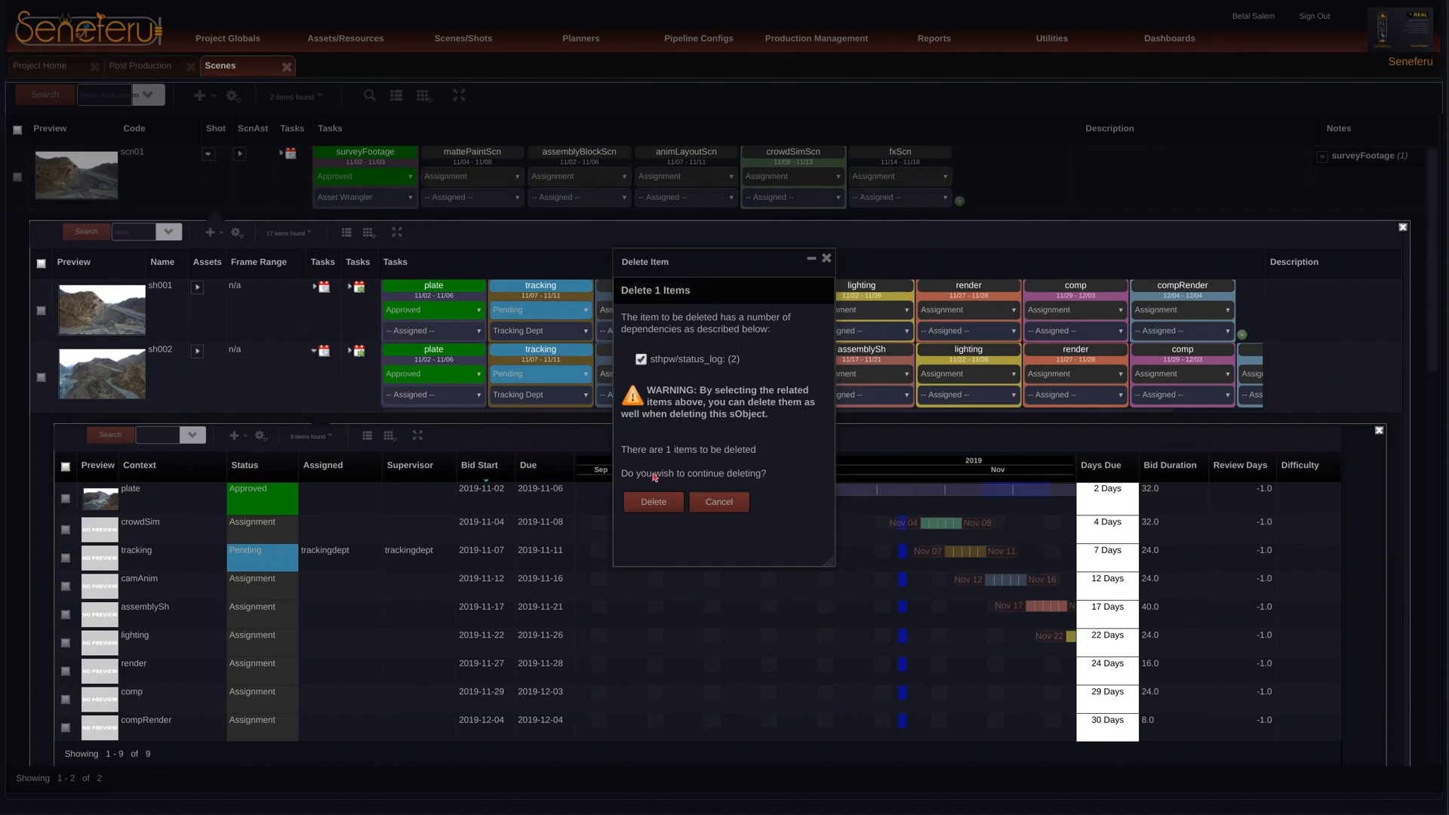
pyautogui.click(653, 502)
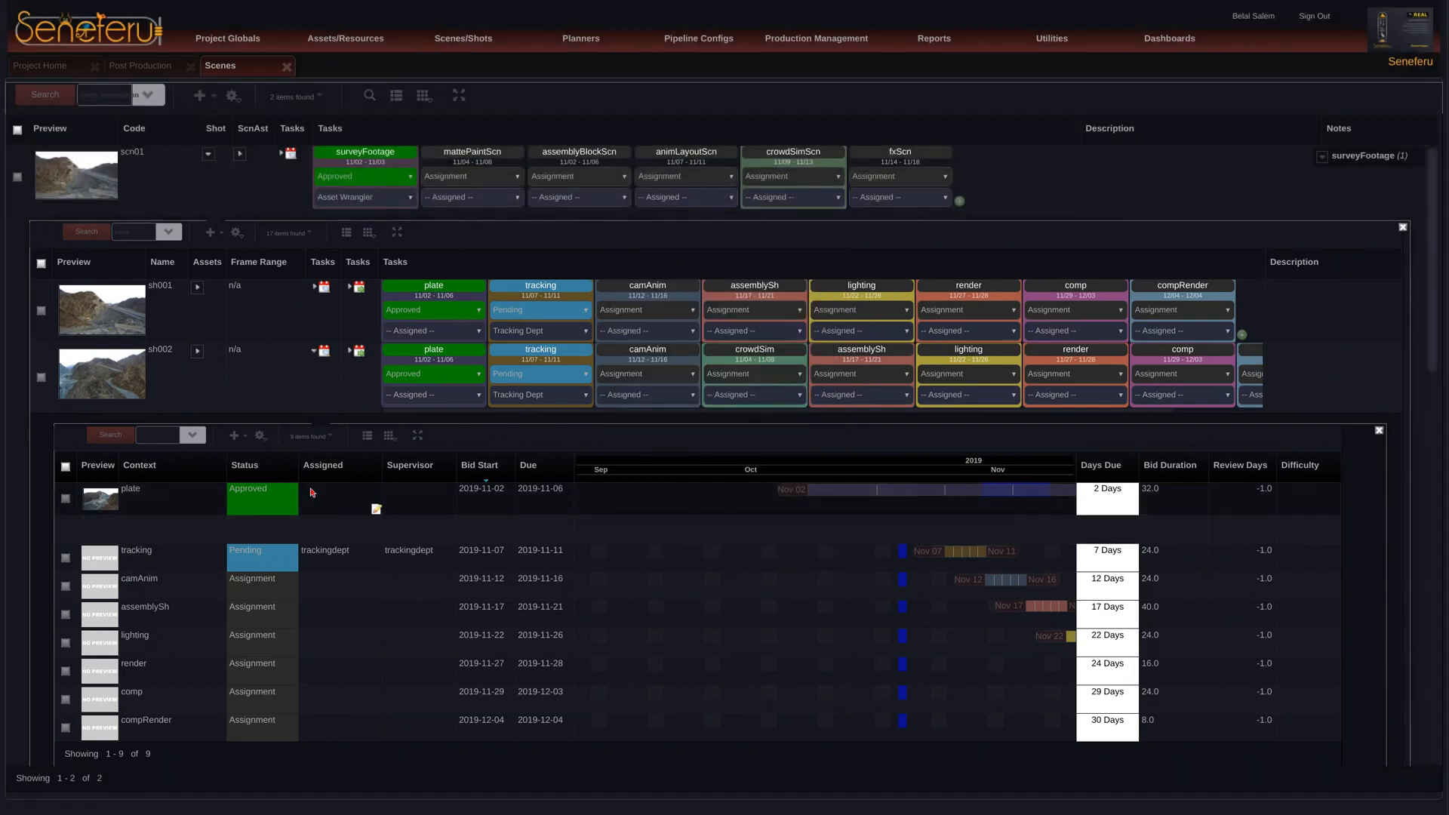
pyautogui.click(324, 350)
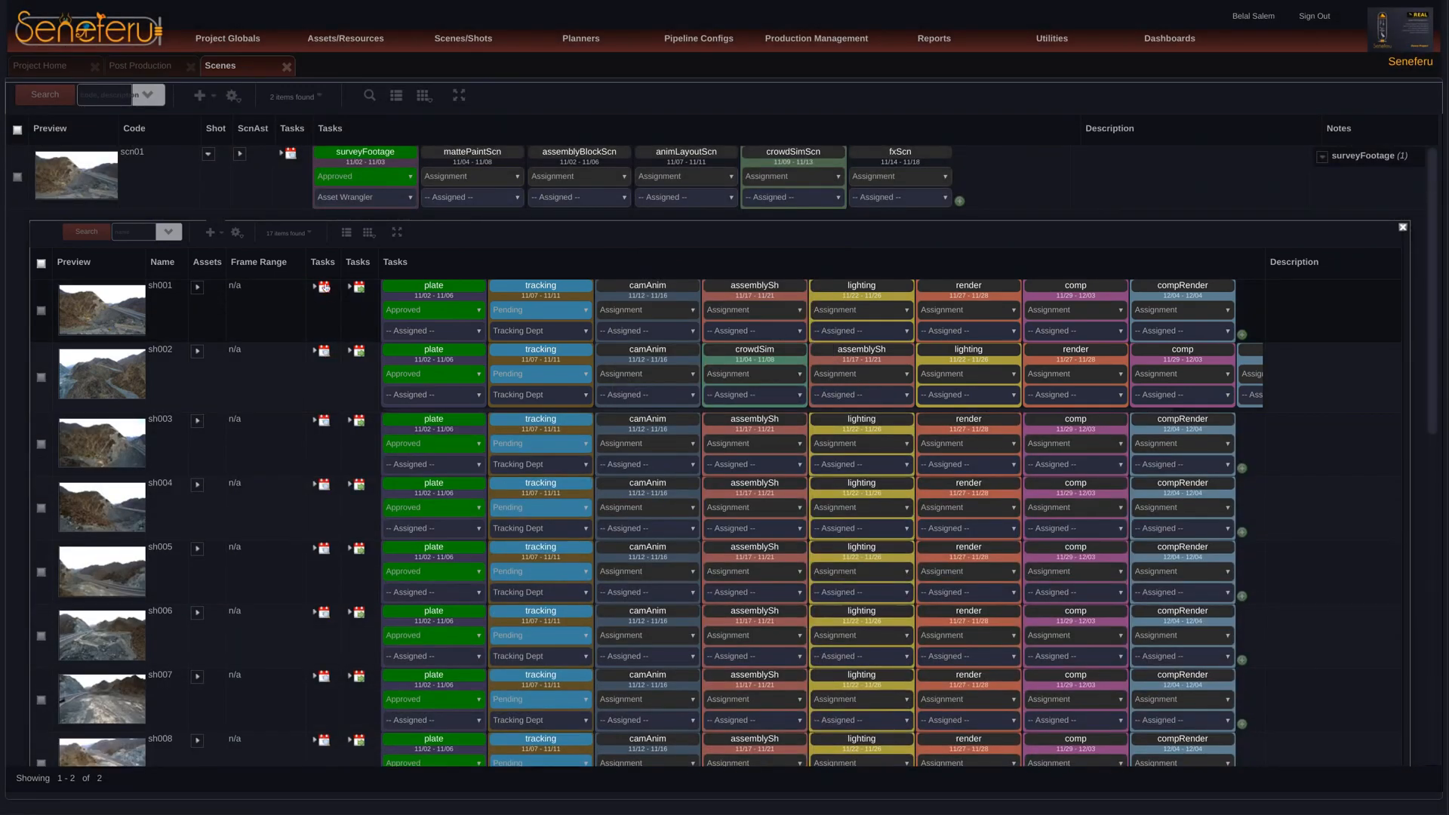
pyautogui.click(210, 155)
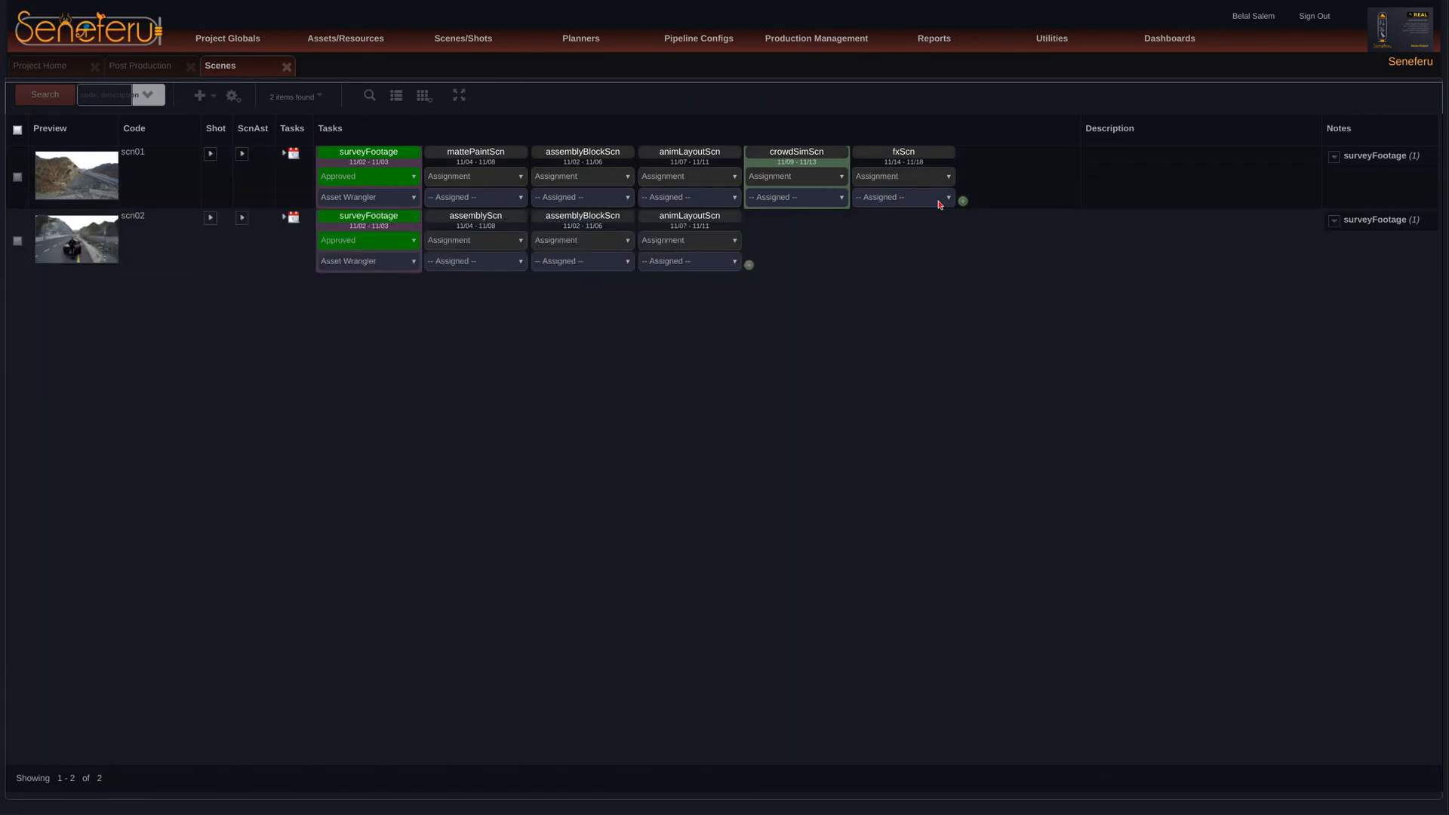
# Step: Close the Scenes and Post Production views, check the Assets list, and open the project's Shared Assets
pyautogui.click(287, 67)
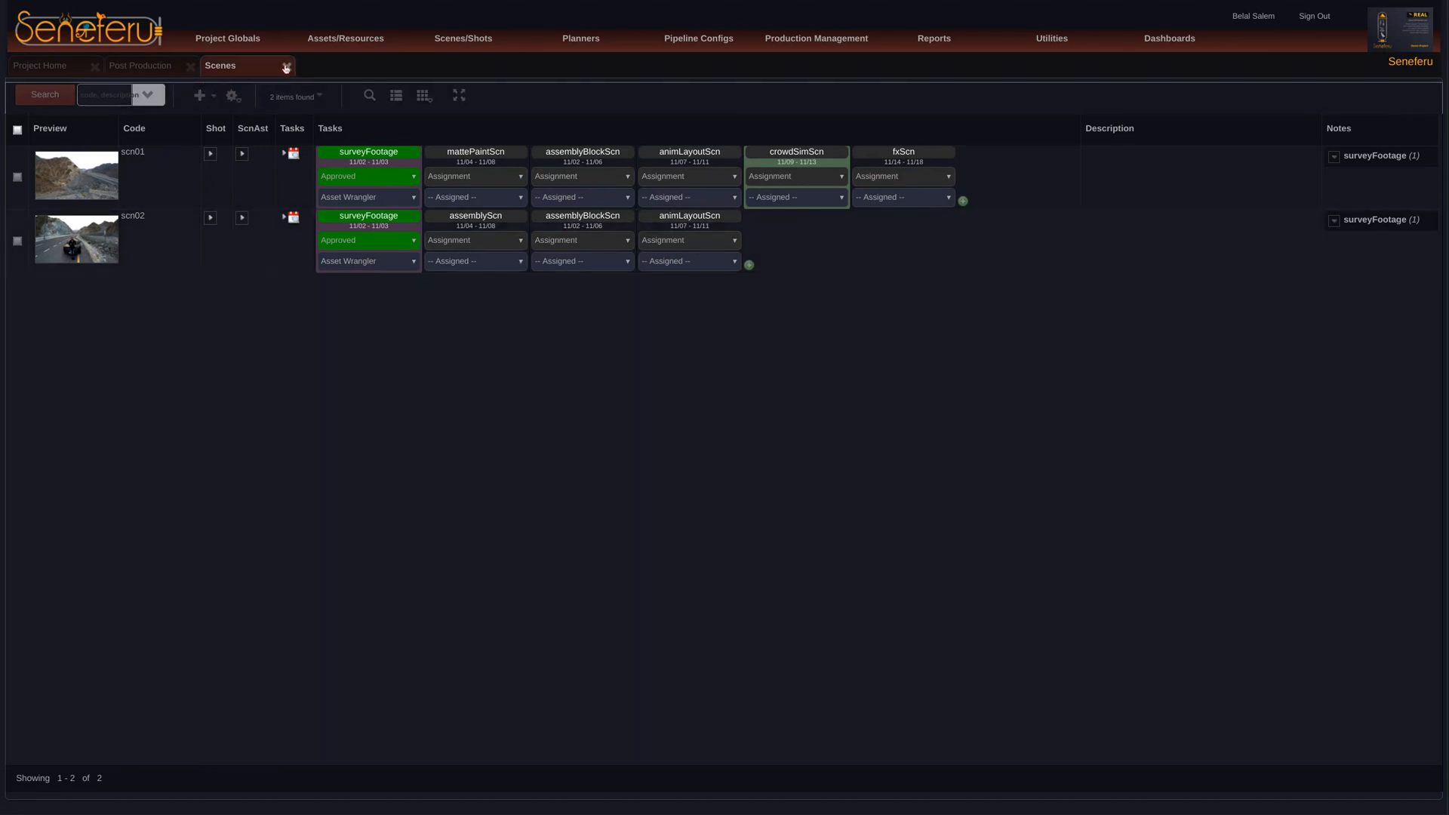
pyautogui.click(191, 67)
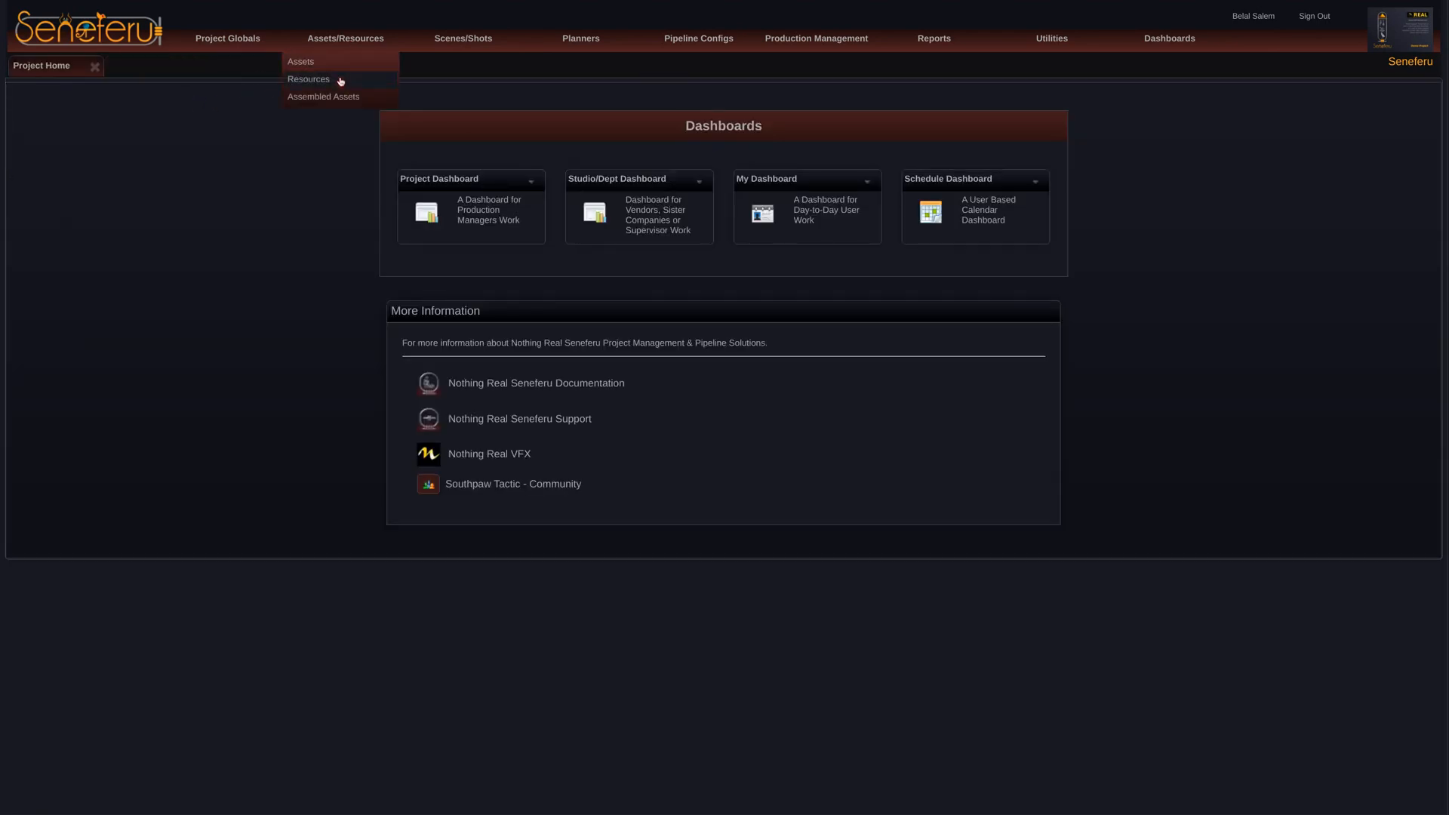
pyautogui.click(340, 61)
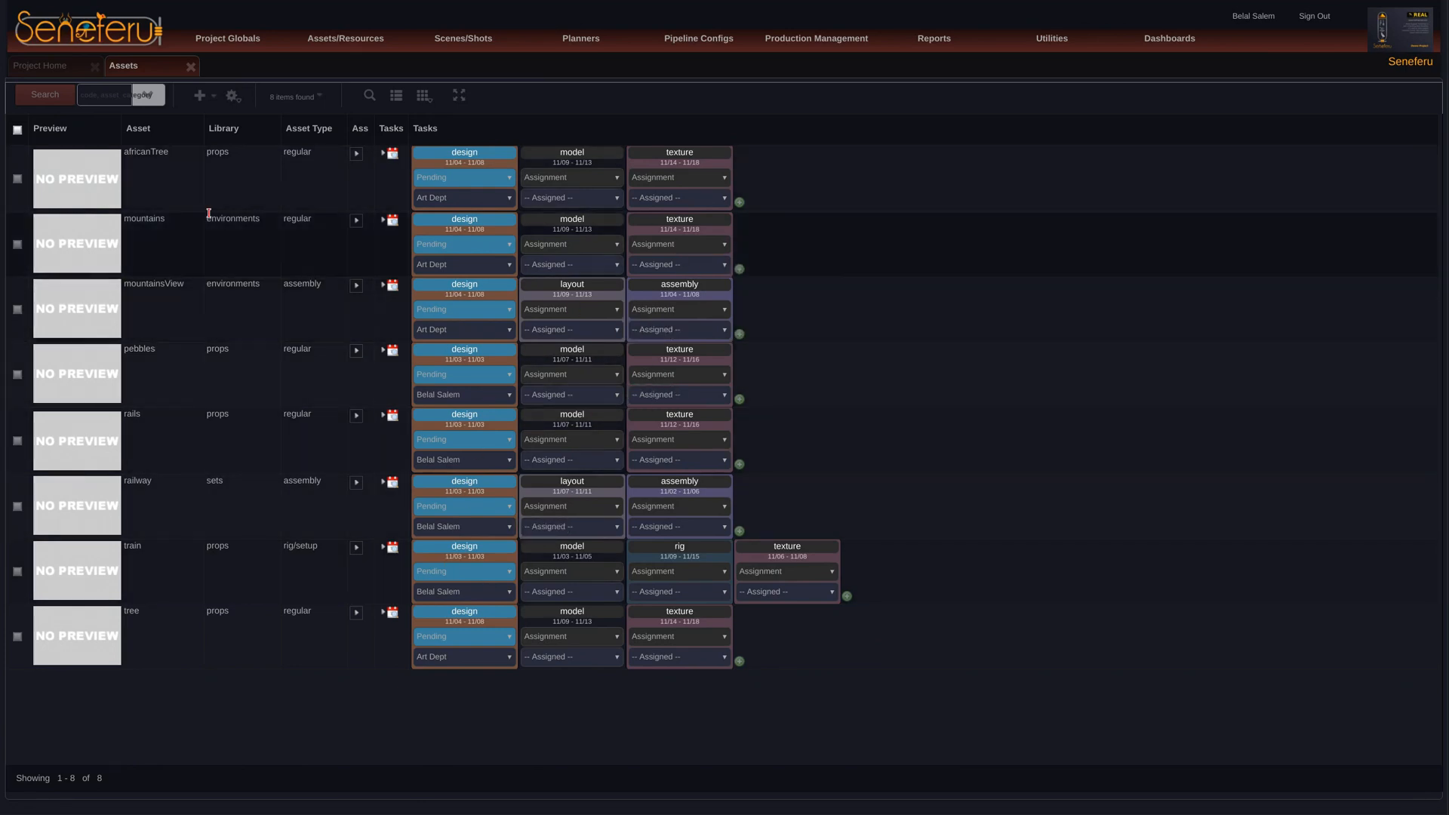
pyautogui.click(191, 66)
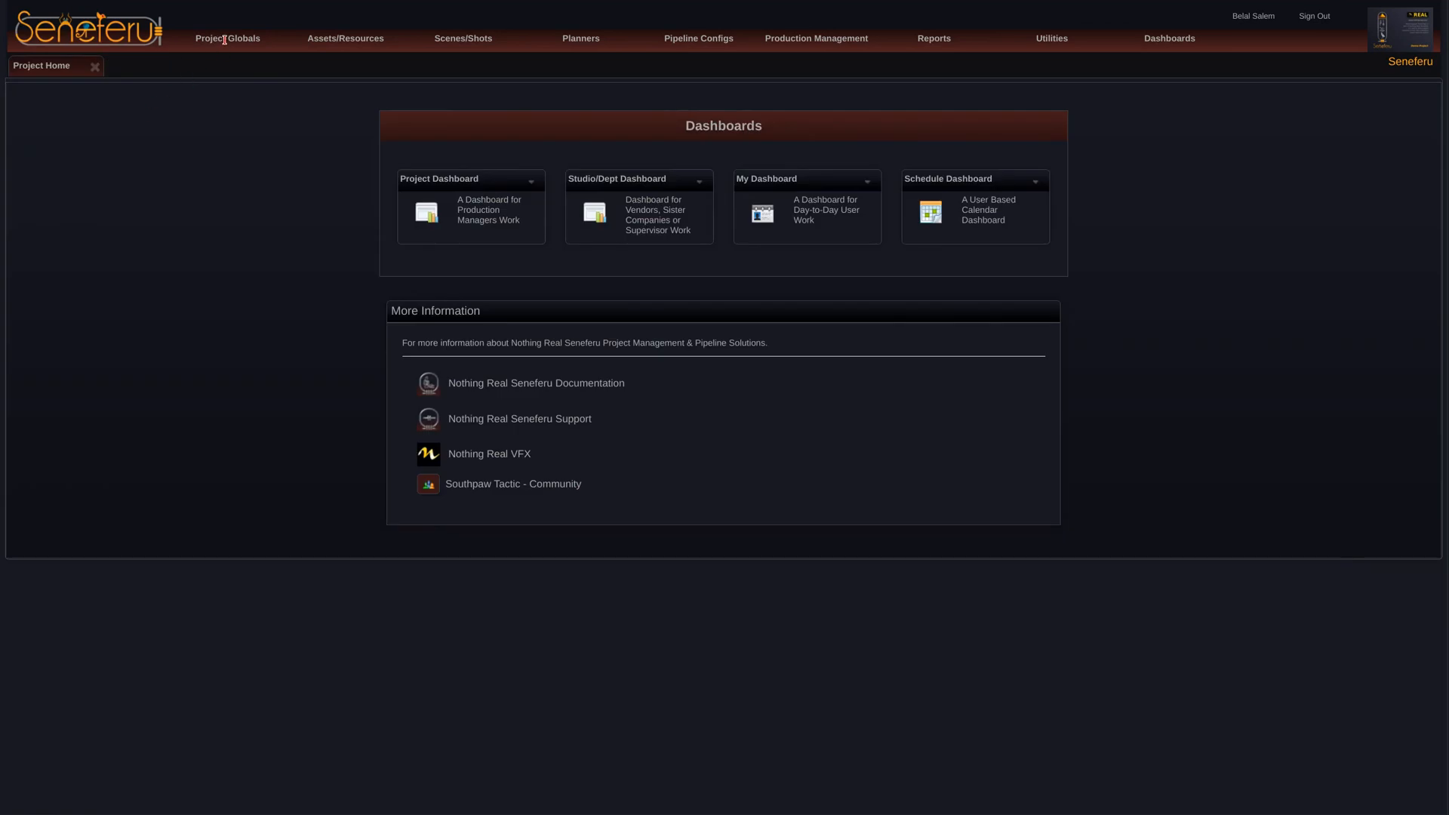
pyautogui.moveTo(225, 39)
pyautogui.click(225, 117)
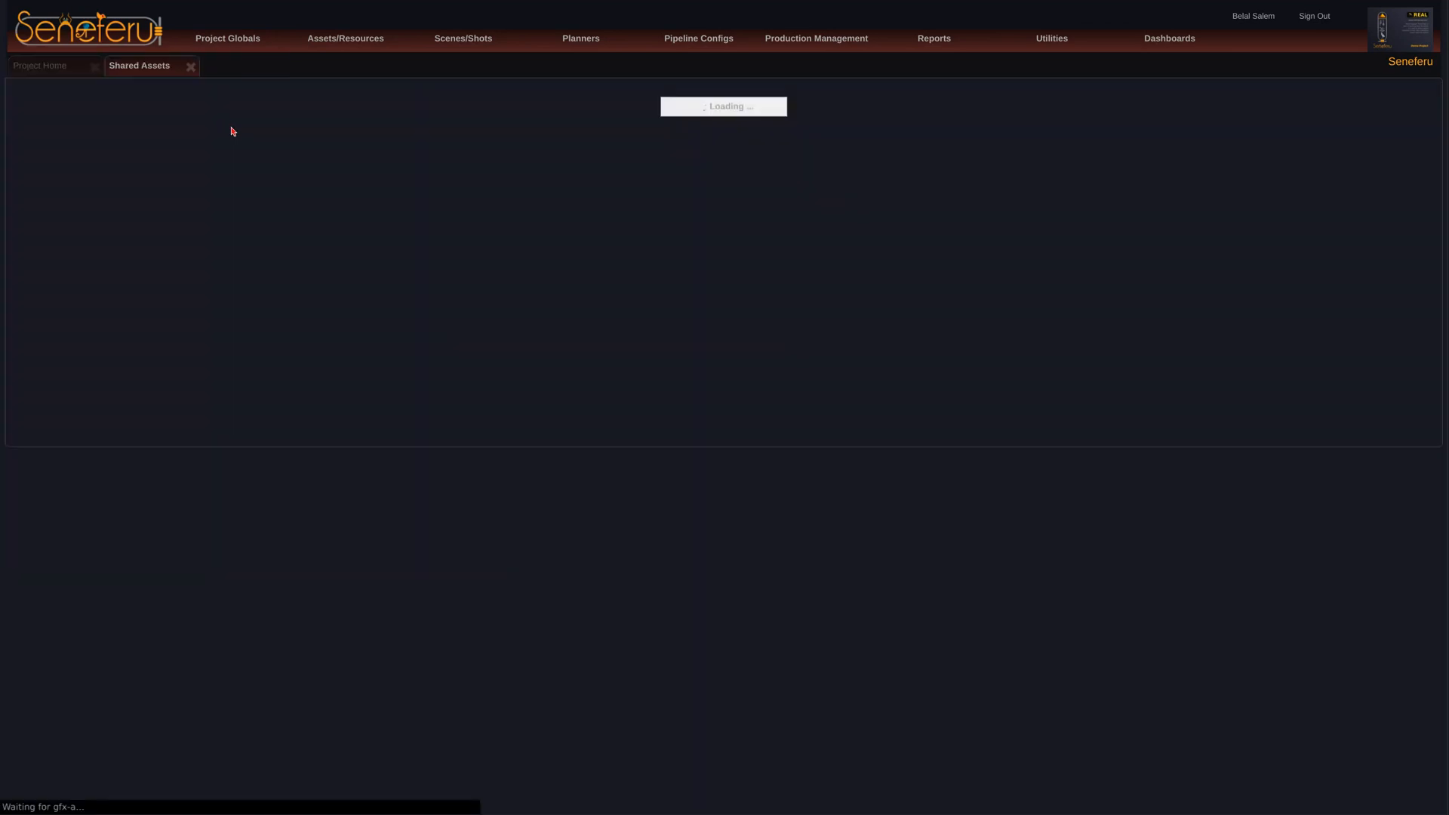